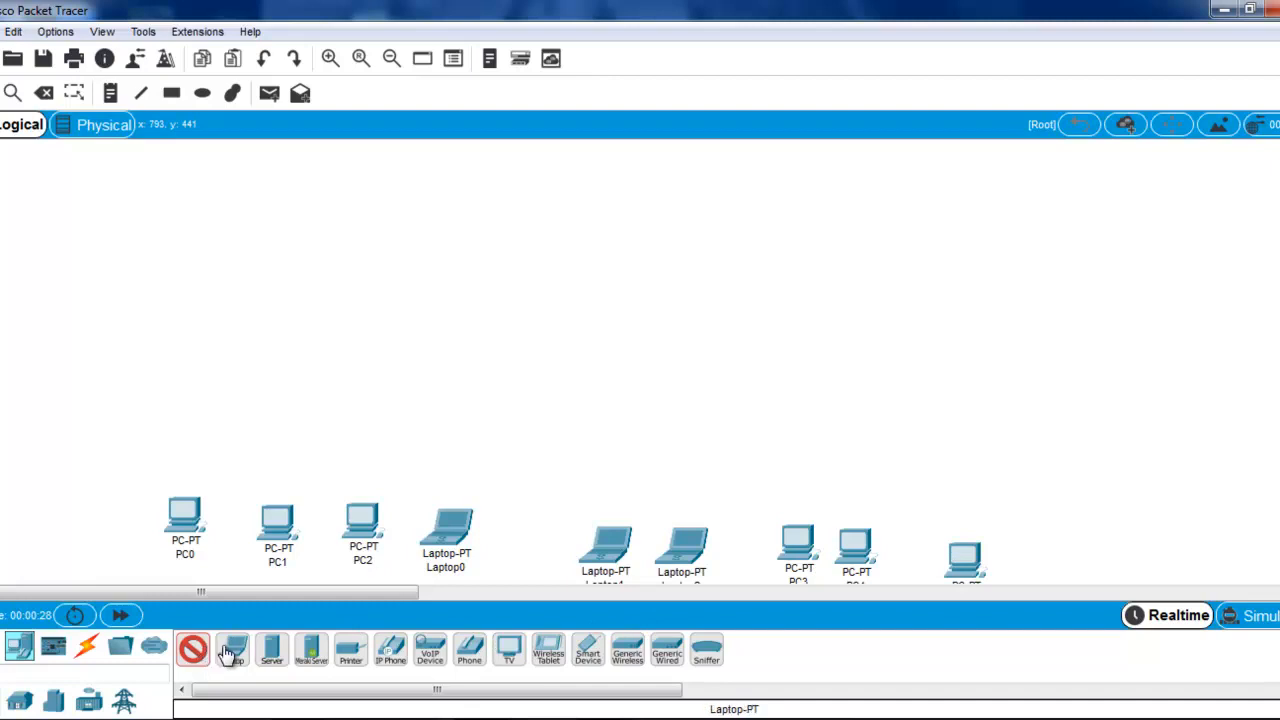
Step: Add a laptop to the workspace beside the last PC in the row of end devices
left_click(232, 650)
left_click(1018, 553)
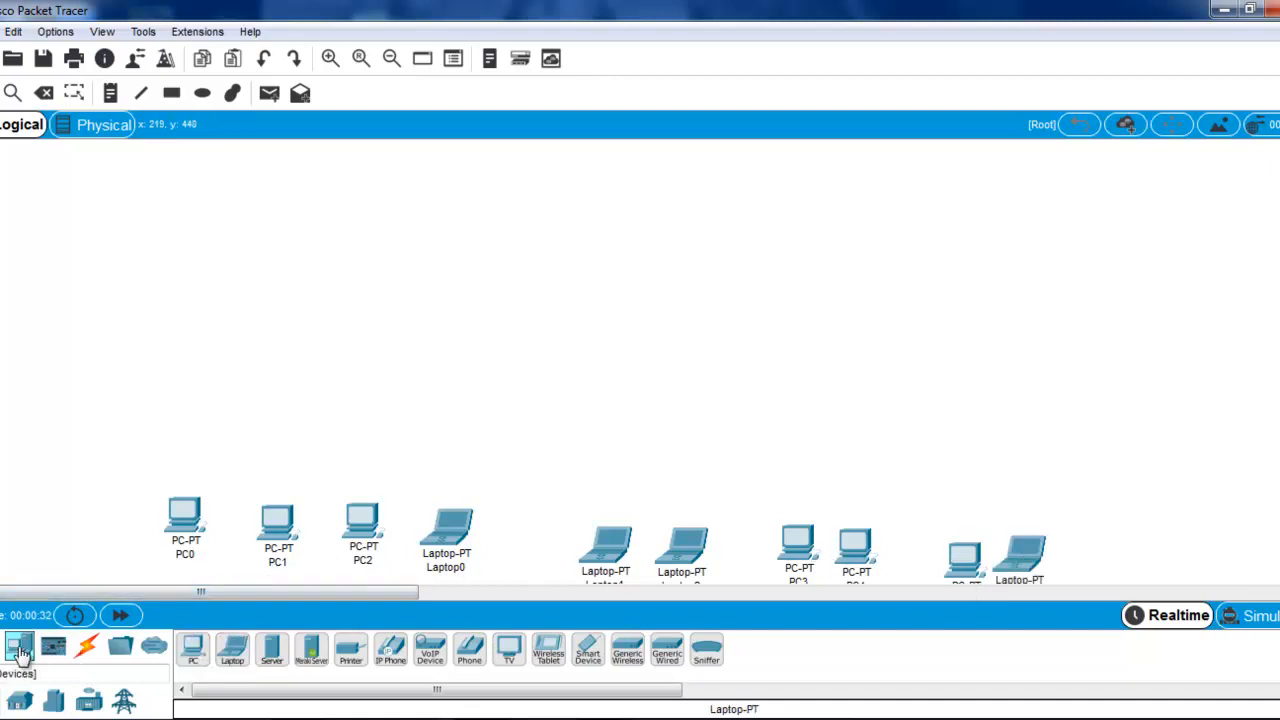
Step: Place five 1841 routers in an evenly spaced row well above the end devices
left_click(53, 648)
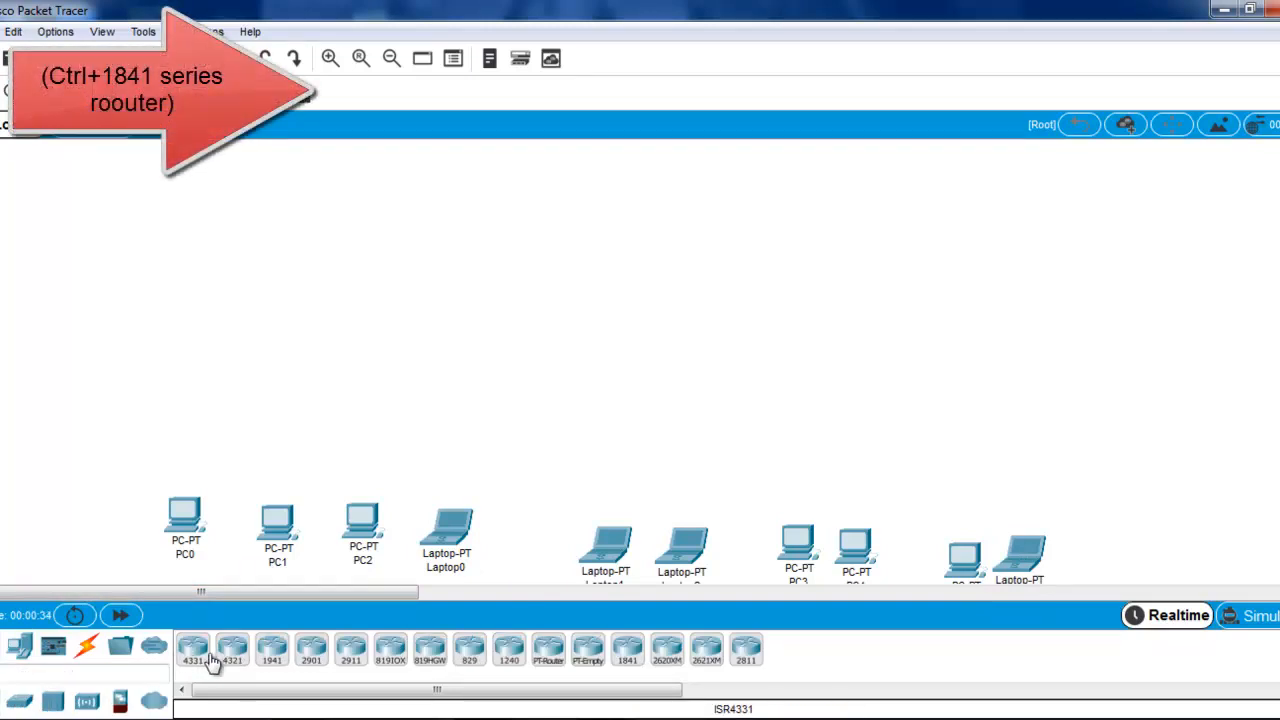
left_click(628, 655, "ctrl")
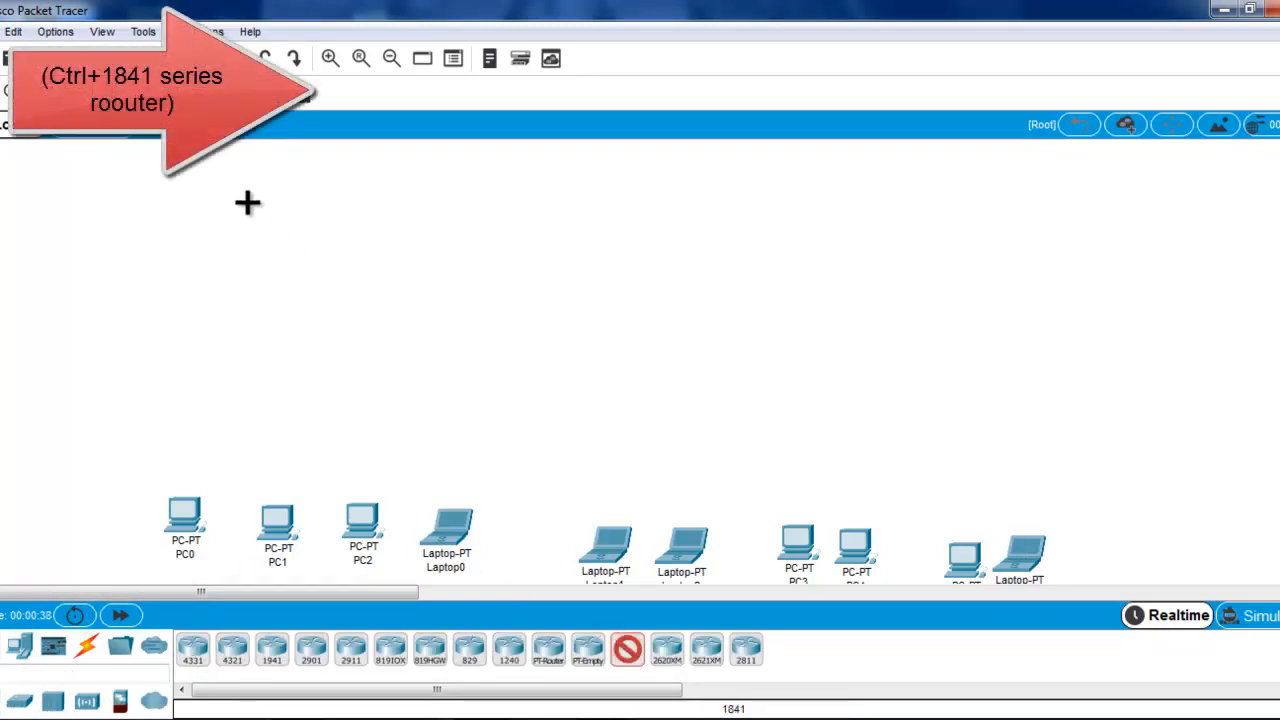
left_click(213, 170)
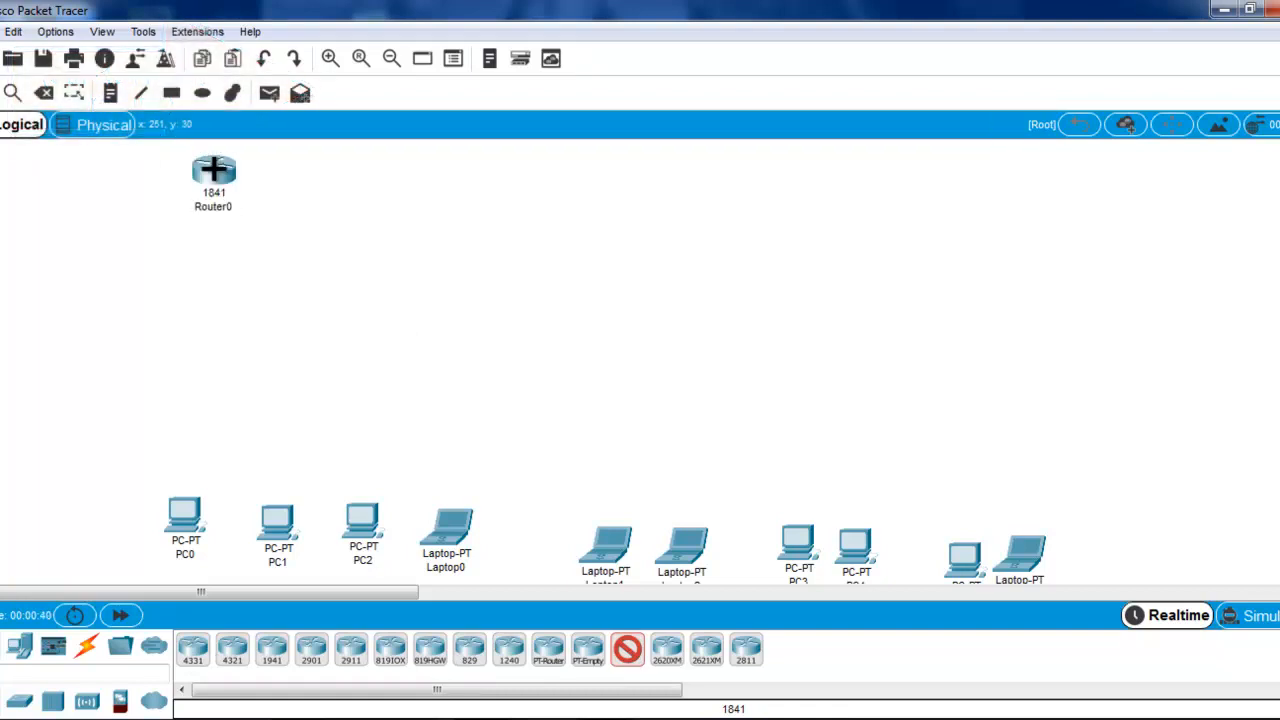
left_click(399, 173)
left_click(594, 167)
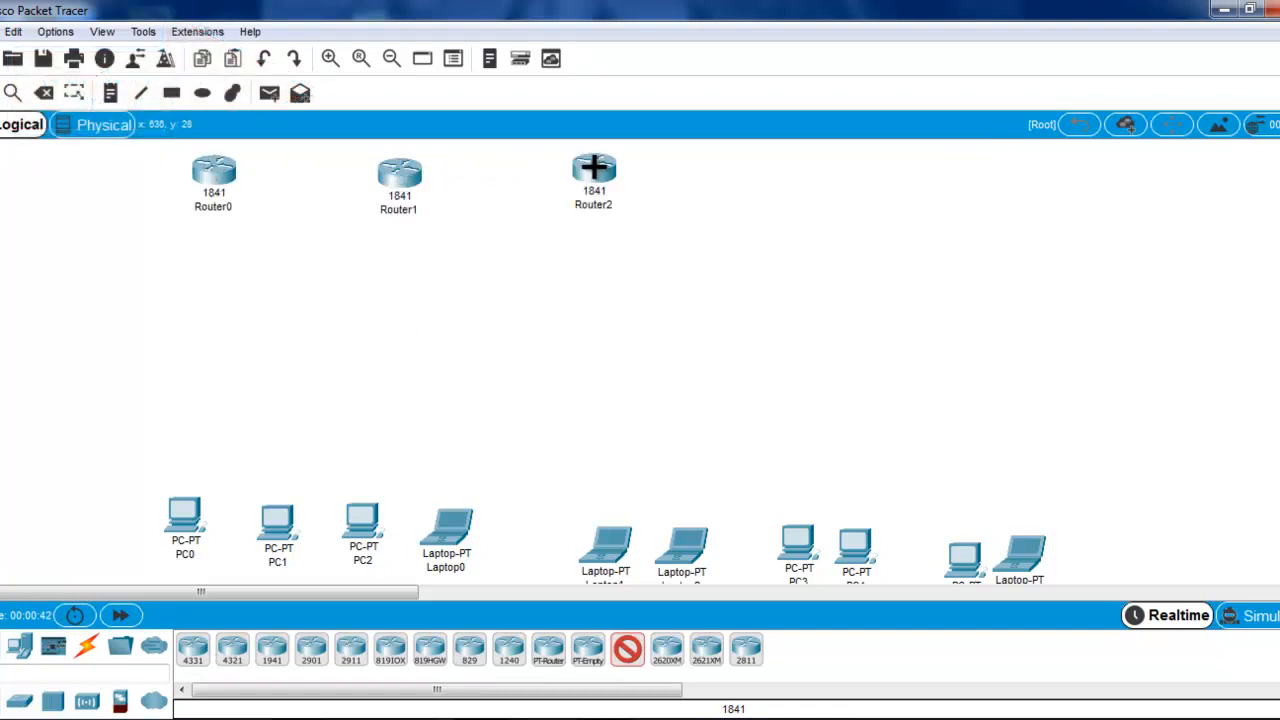
left_click(791, 166)
left_click(971, 165)
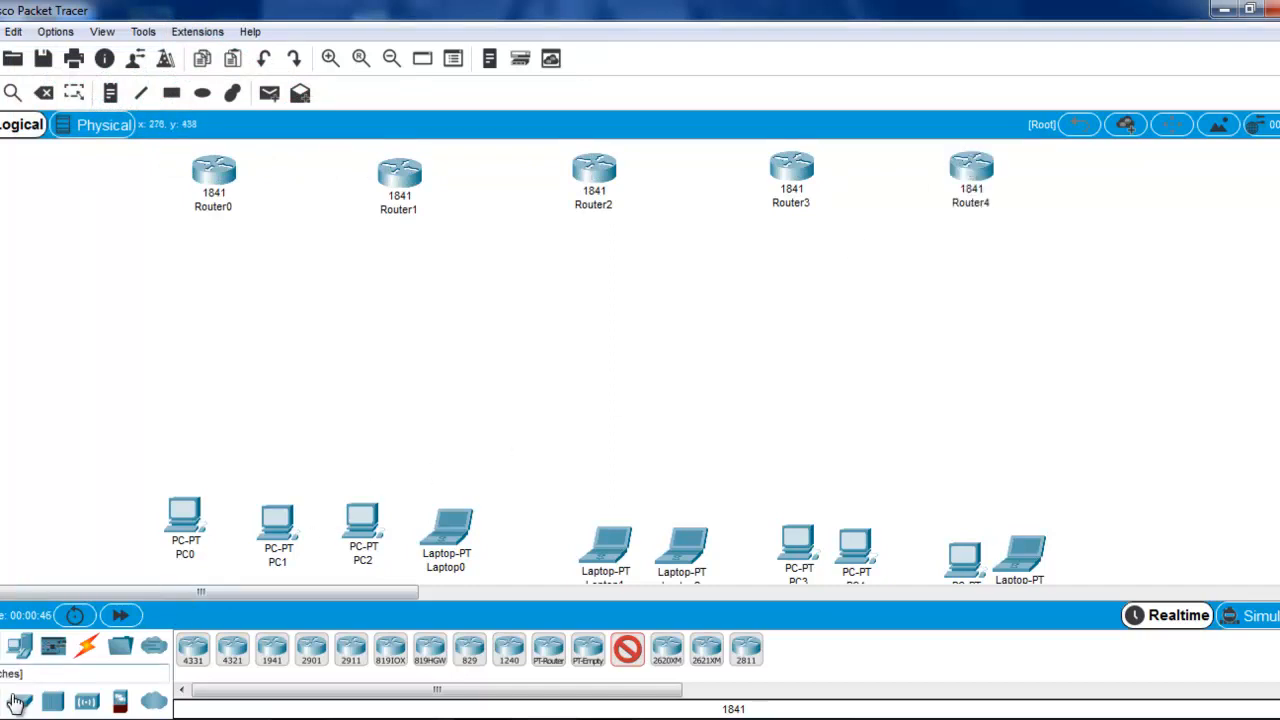
Step: Place five 2950-24 switches in a row, one beneath each router, and end the placement
left_click(21, 705)
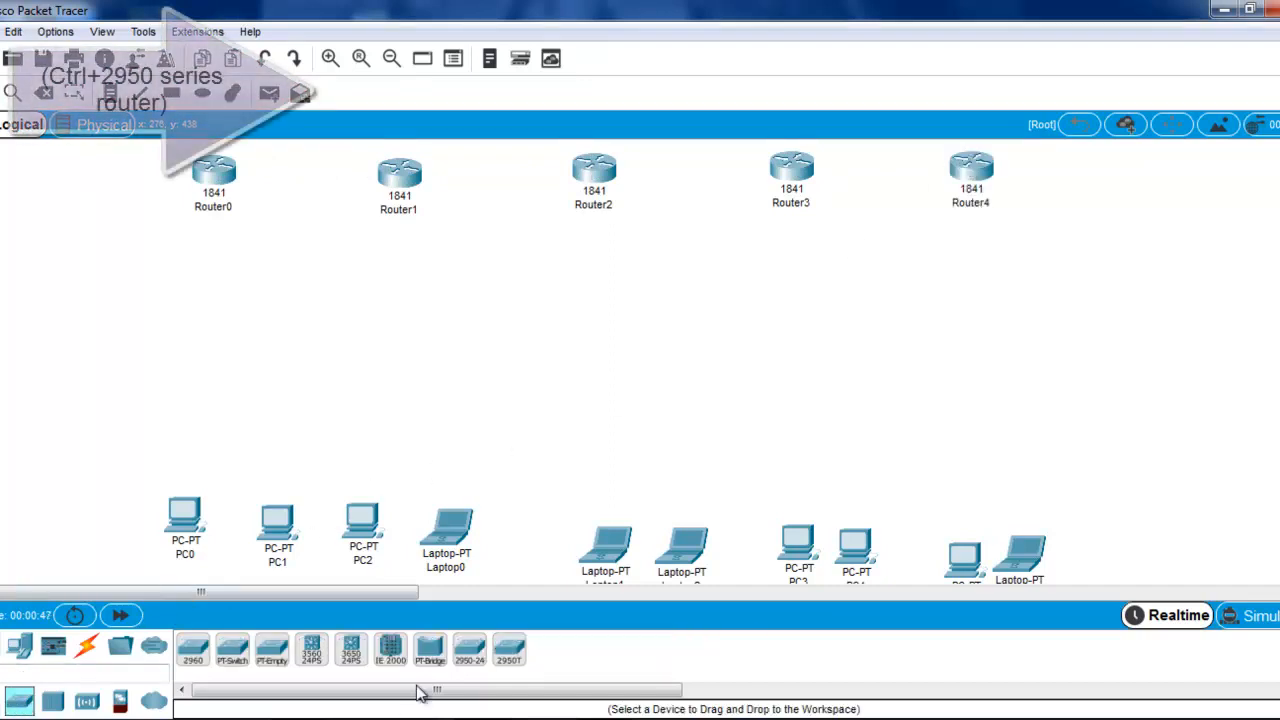
left_click(471, 665, "ctrl")
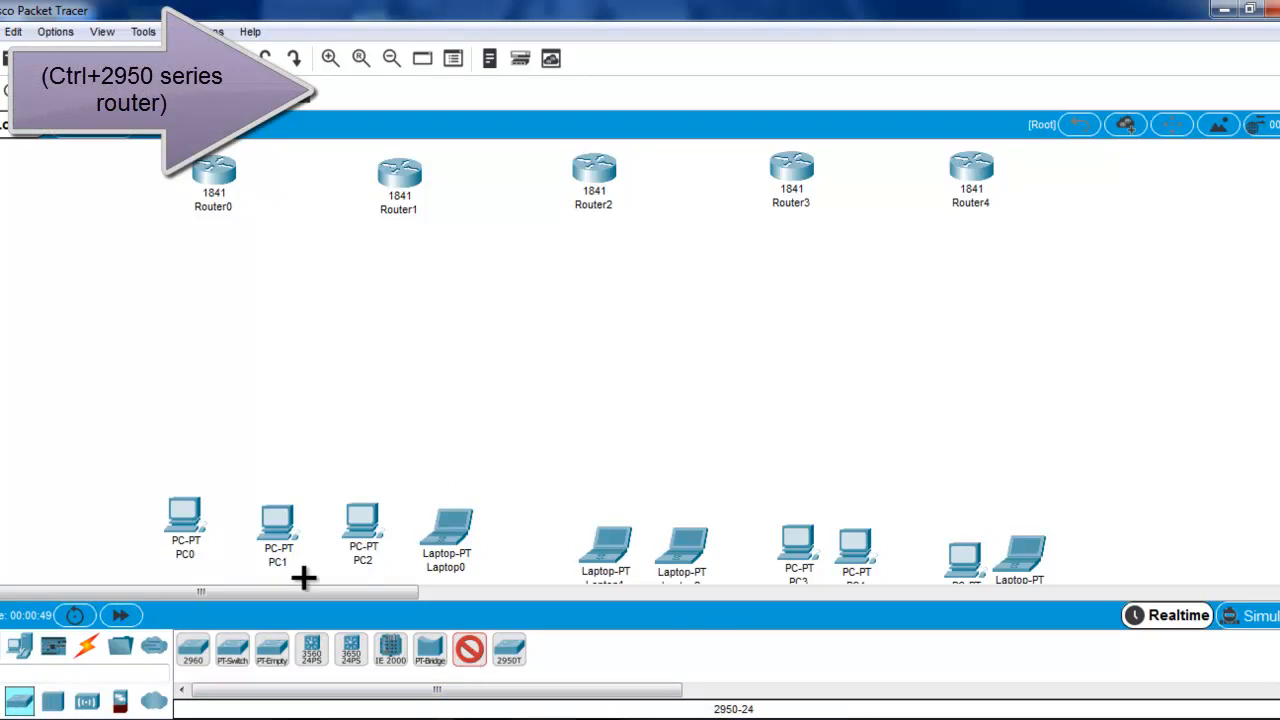
left_click(218, 321)
left_click(411, 330)
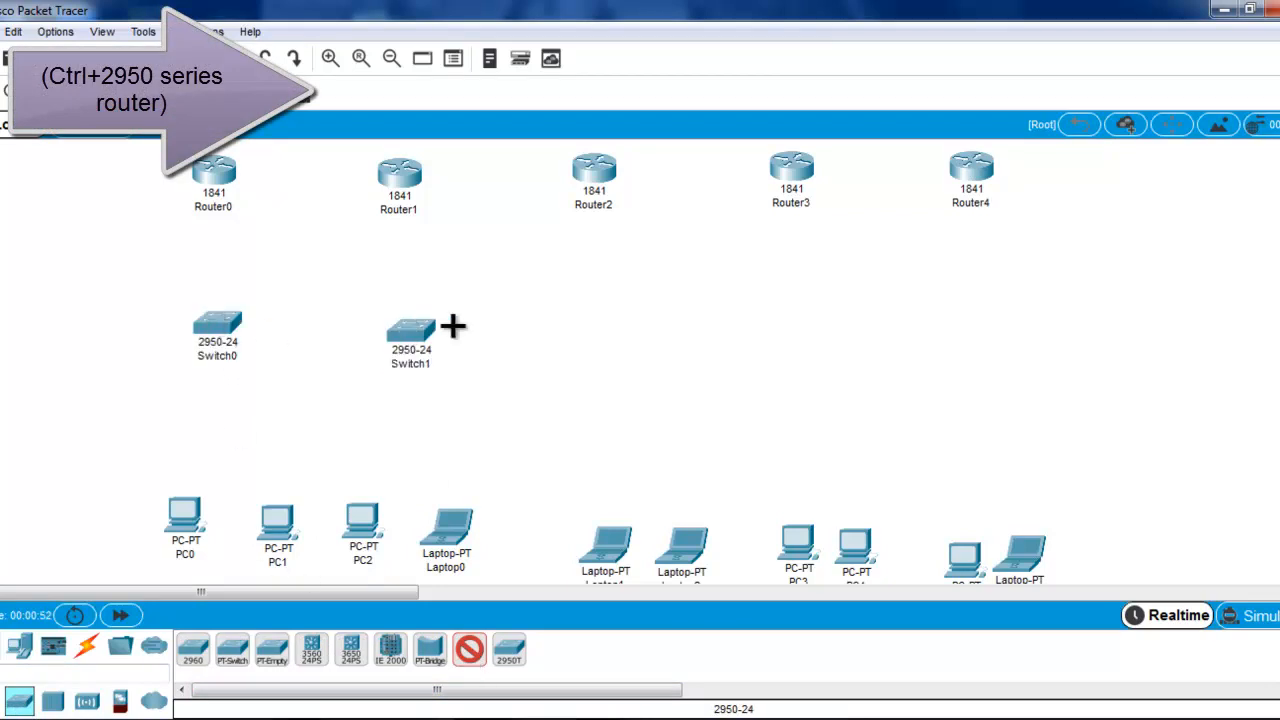
left_click(620, 342)
left_click(810, 338)
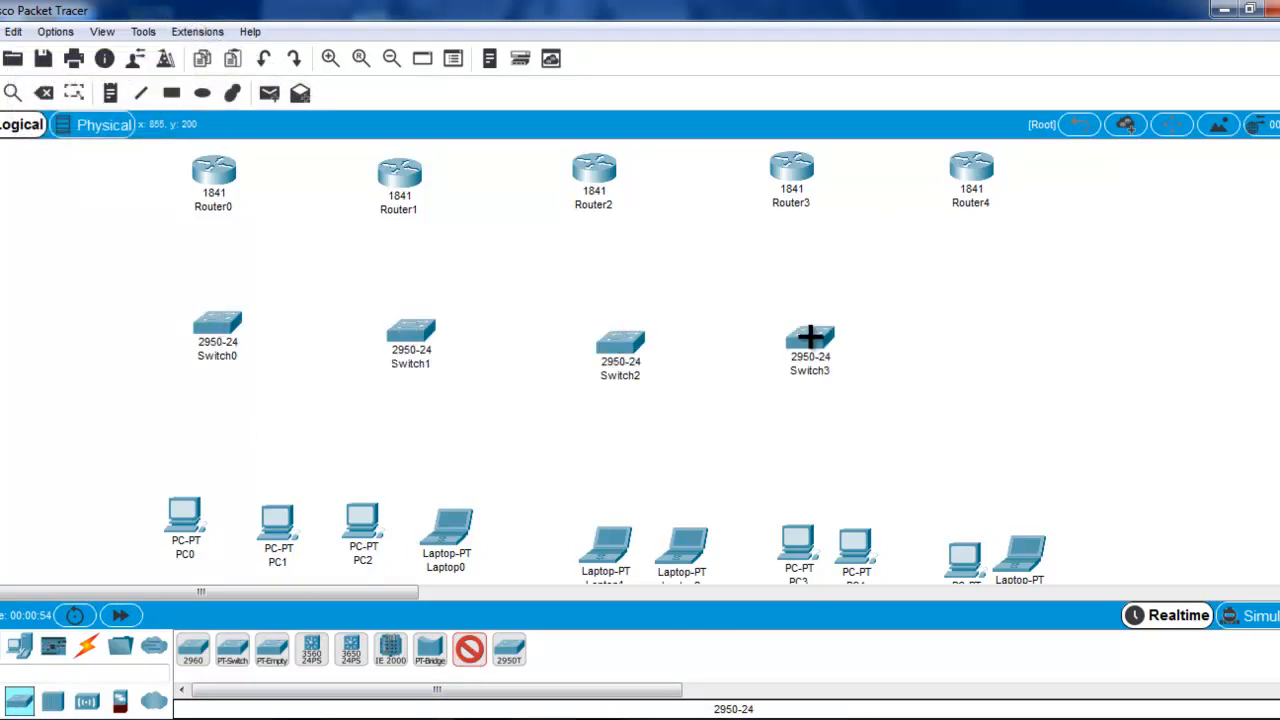
left_click(1005, 343)
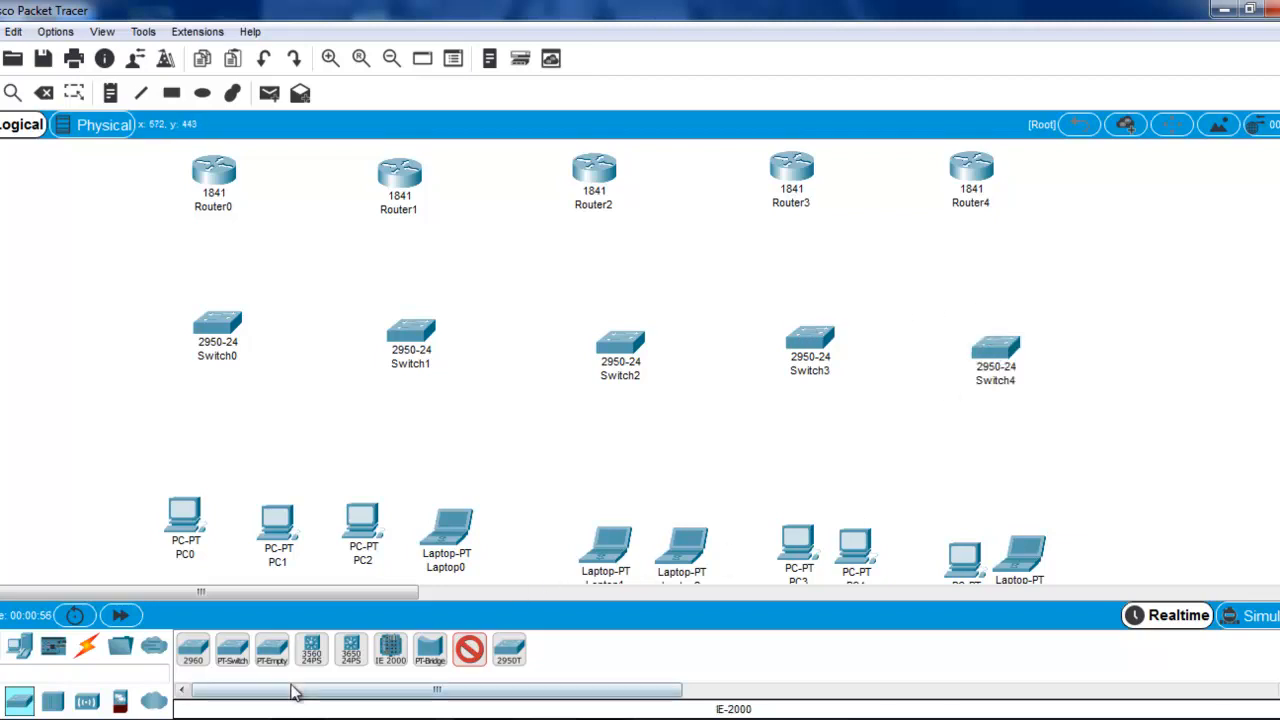
left_click(469, 650)
Step: Install a WIC-1T module in Router0's left slot with the power off and switch the router back on
left_click(217, 180)
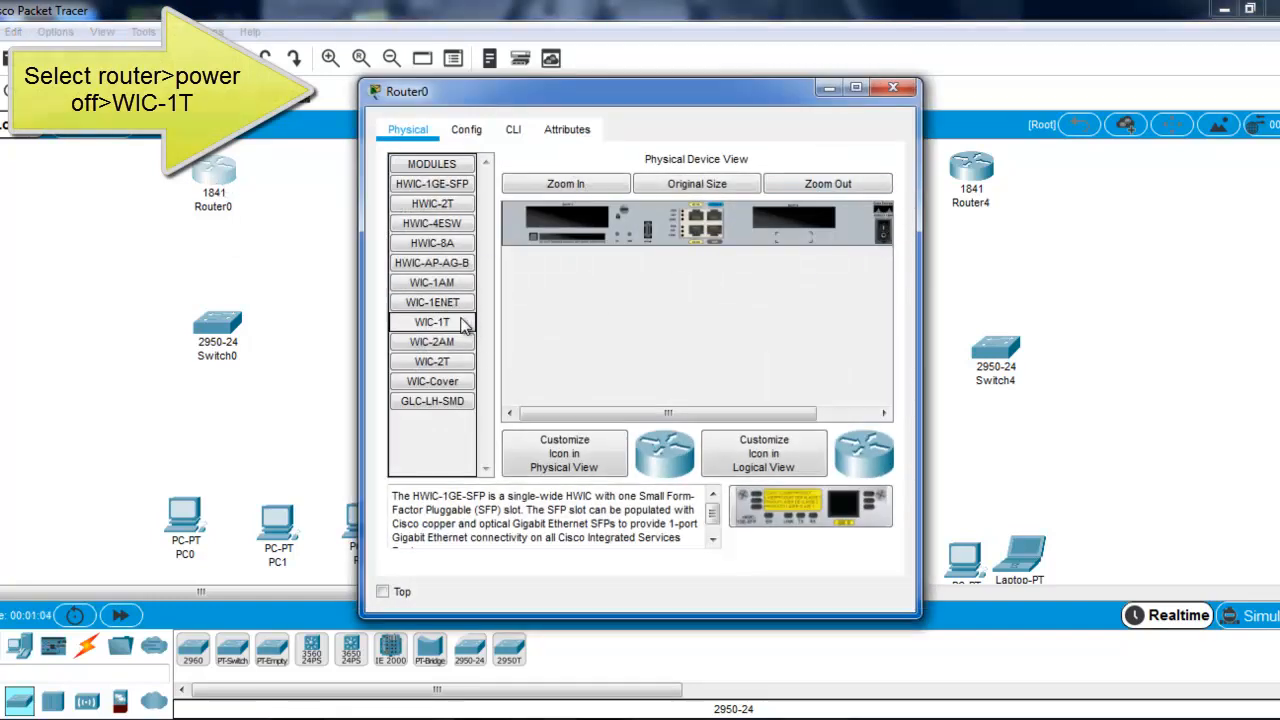
left_click_drag(468, 322, 578, 219)
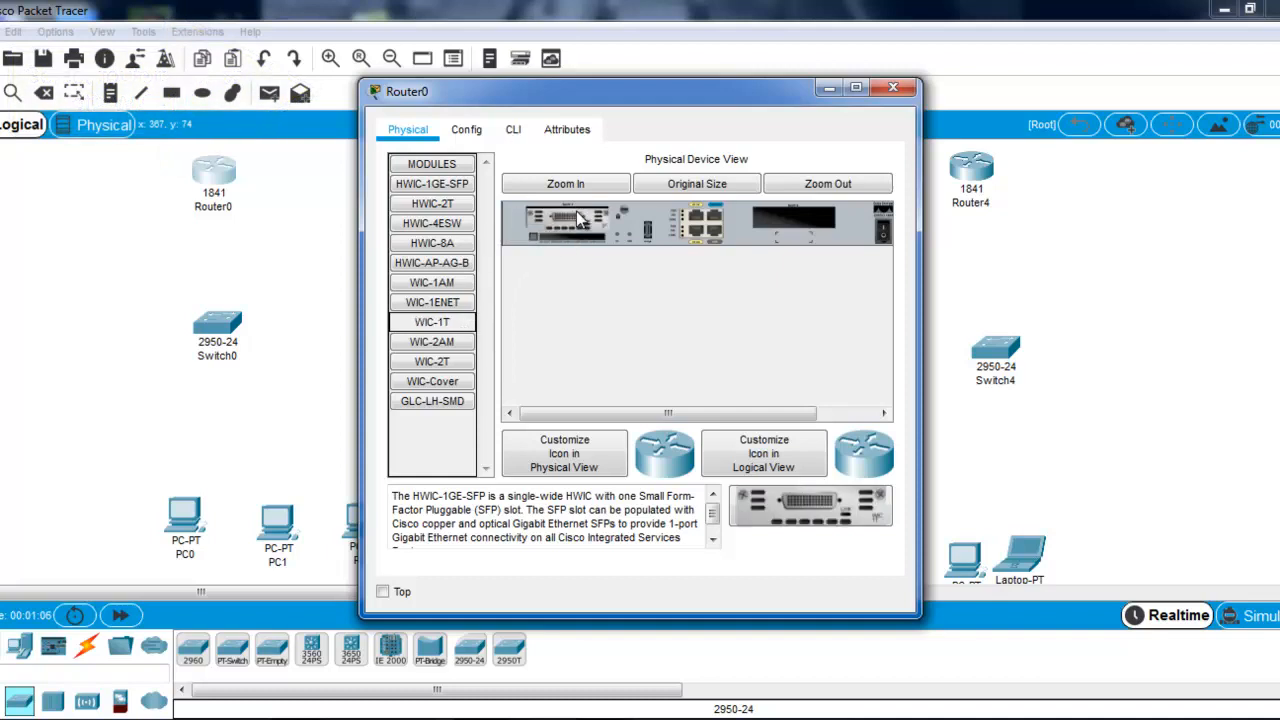
left_click(881, 232)
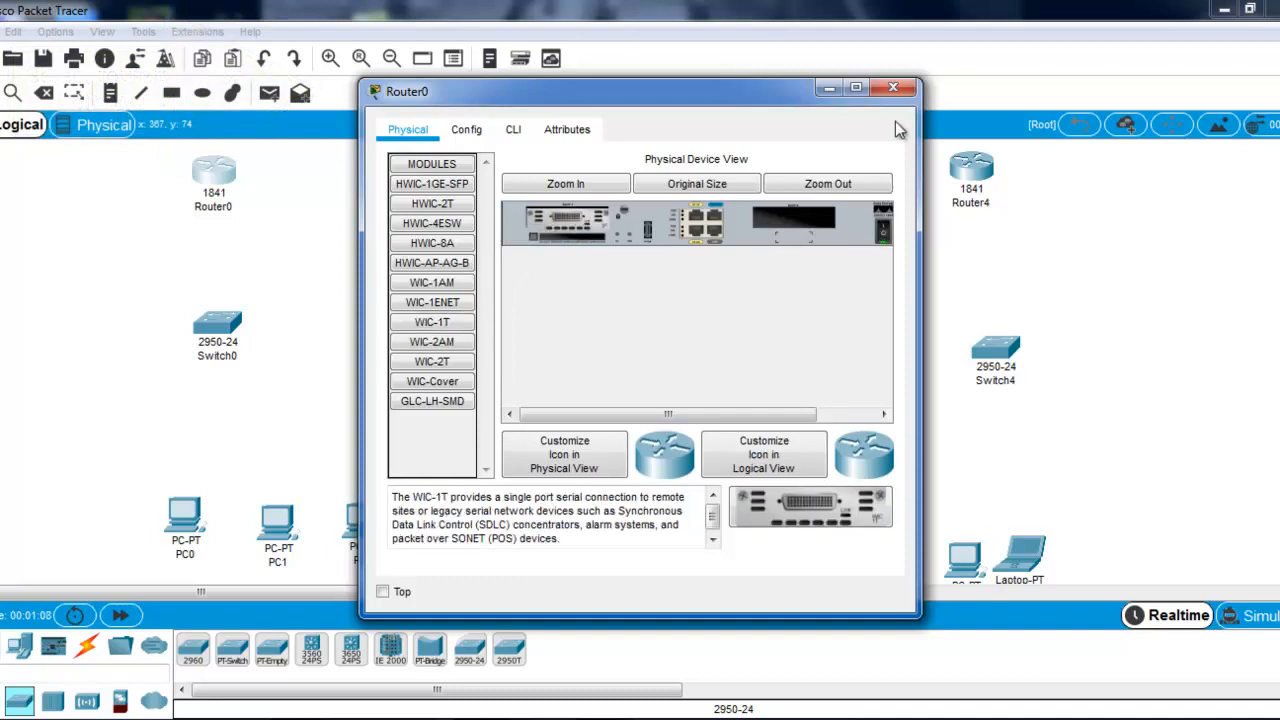
left_click(893, 89)
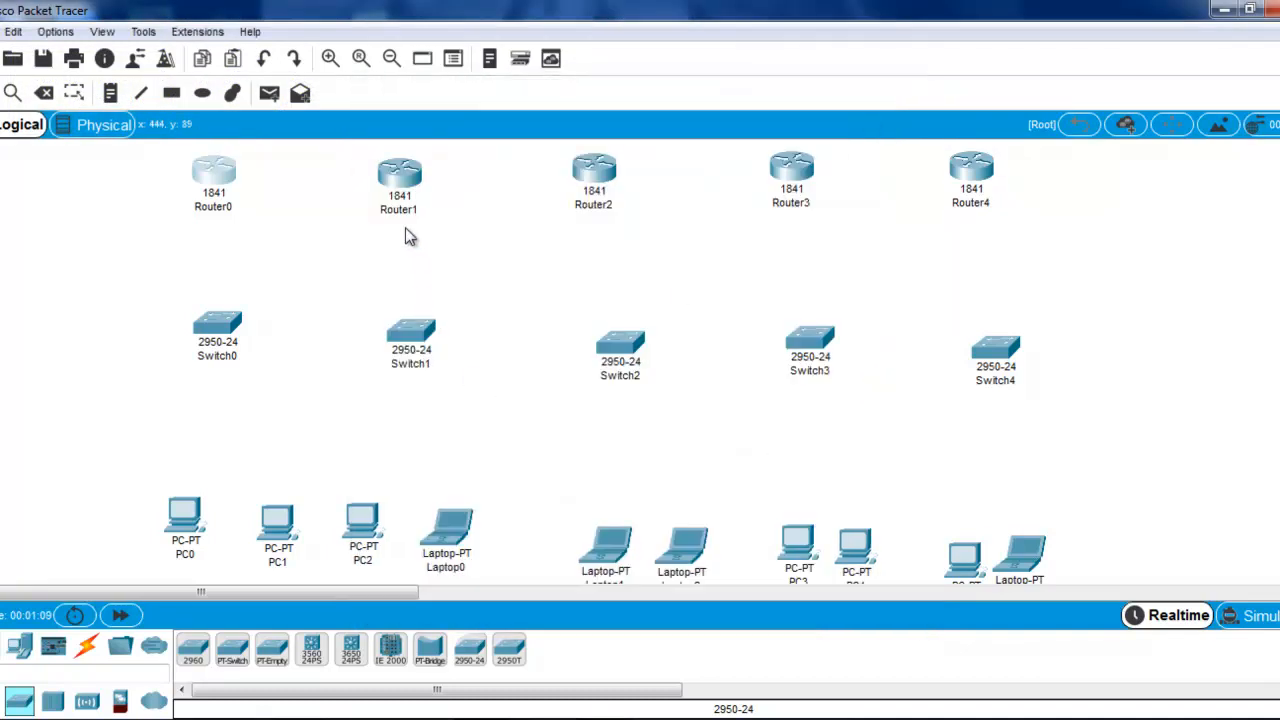
Step: Install a WIC-2T module in Router1's left slot with the power off and switch the router back on
left_click(403, 190)
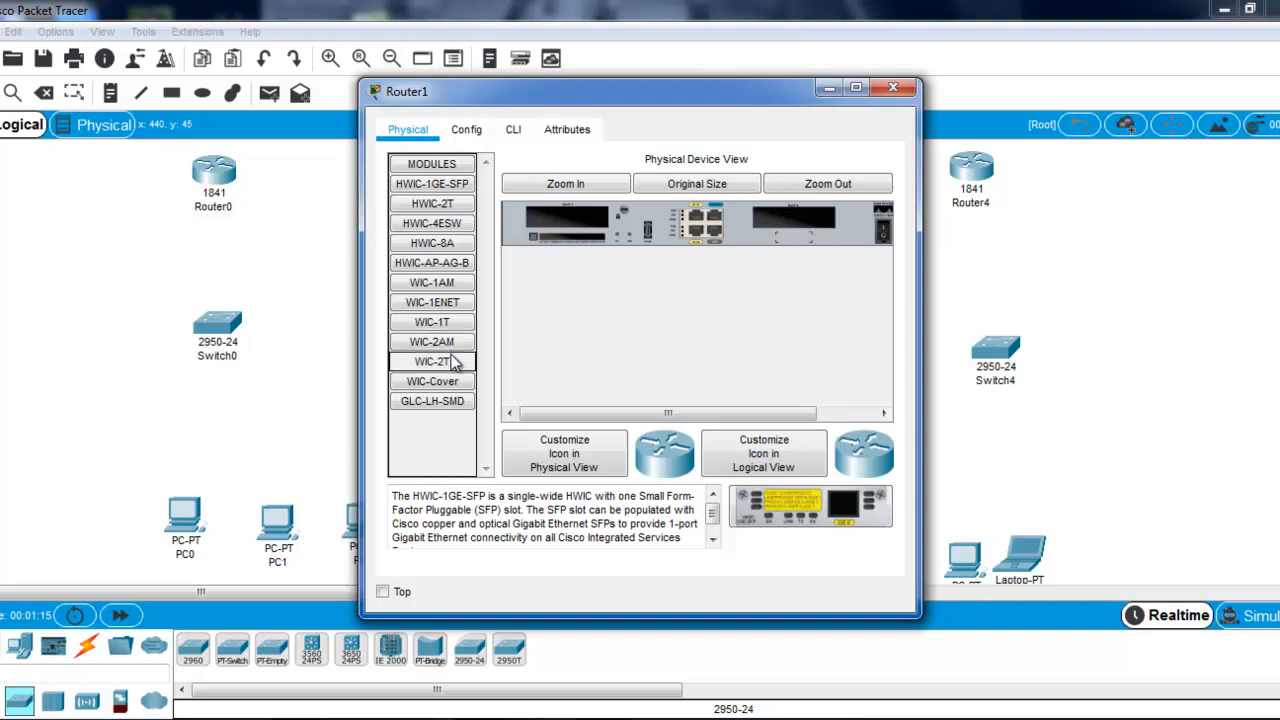
left_click_drag(597, 224, 580, 220)
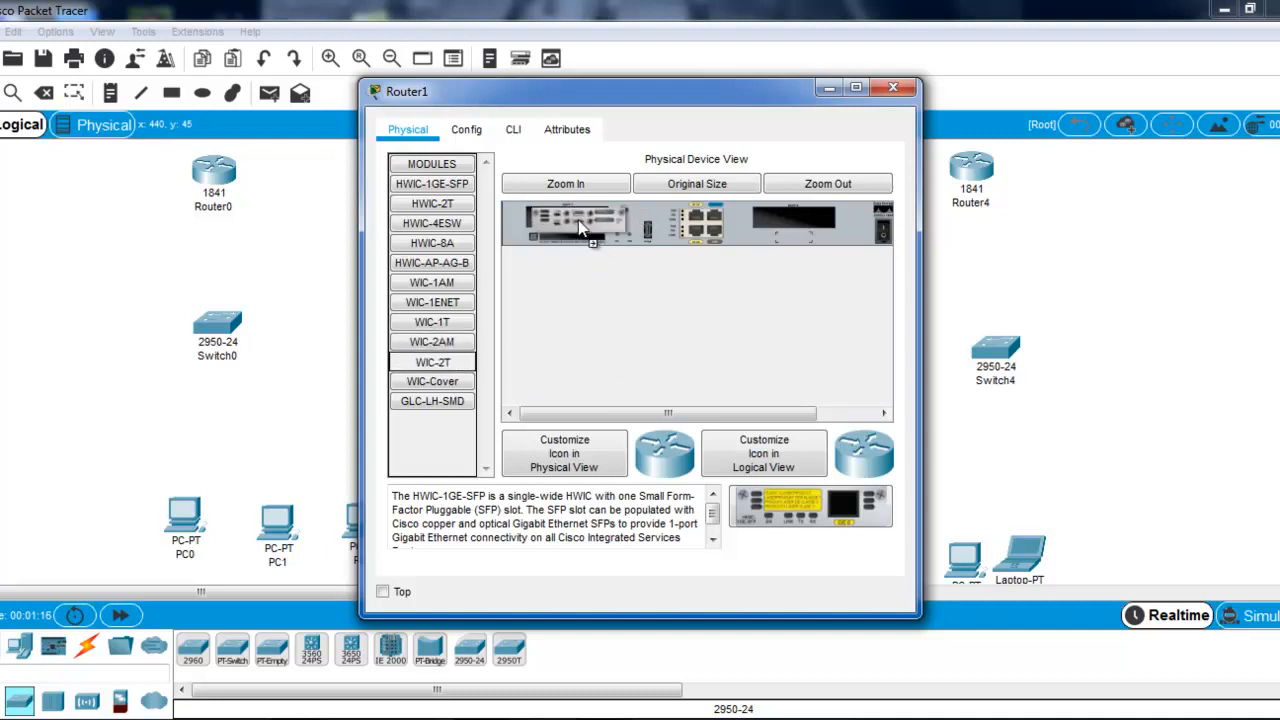
left_click(886, 230)
left_click(892, 90)
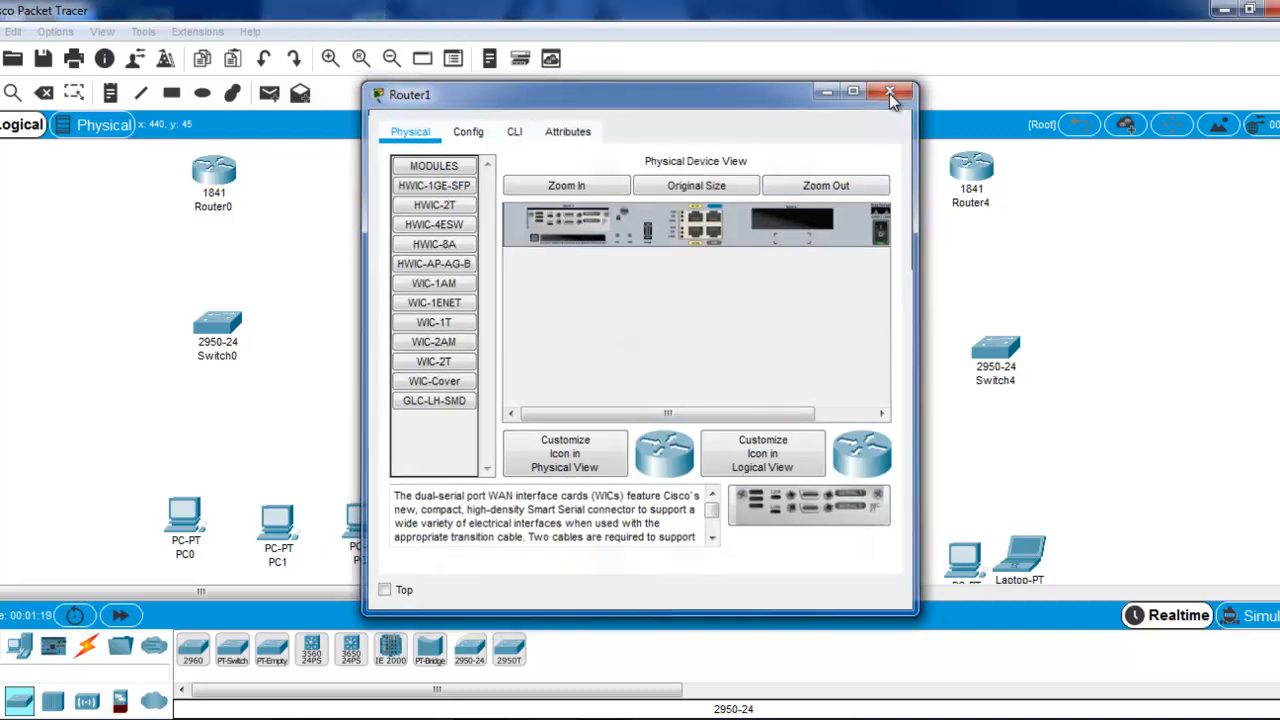
Step: Install a WIC-2T module in Router2's left slot with the power off and switch the router back on
left_click(590, 174)
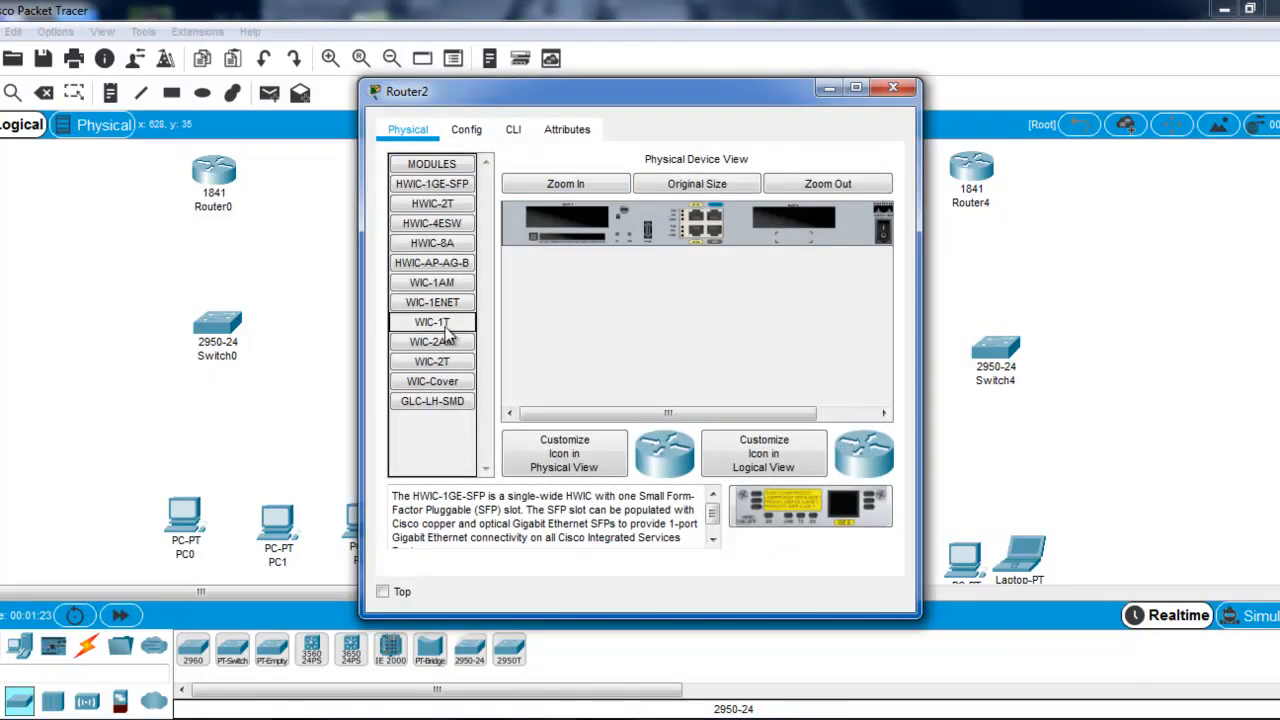
left_click_drag(450, 366, 590, 225)
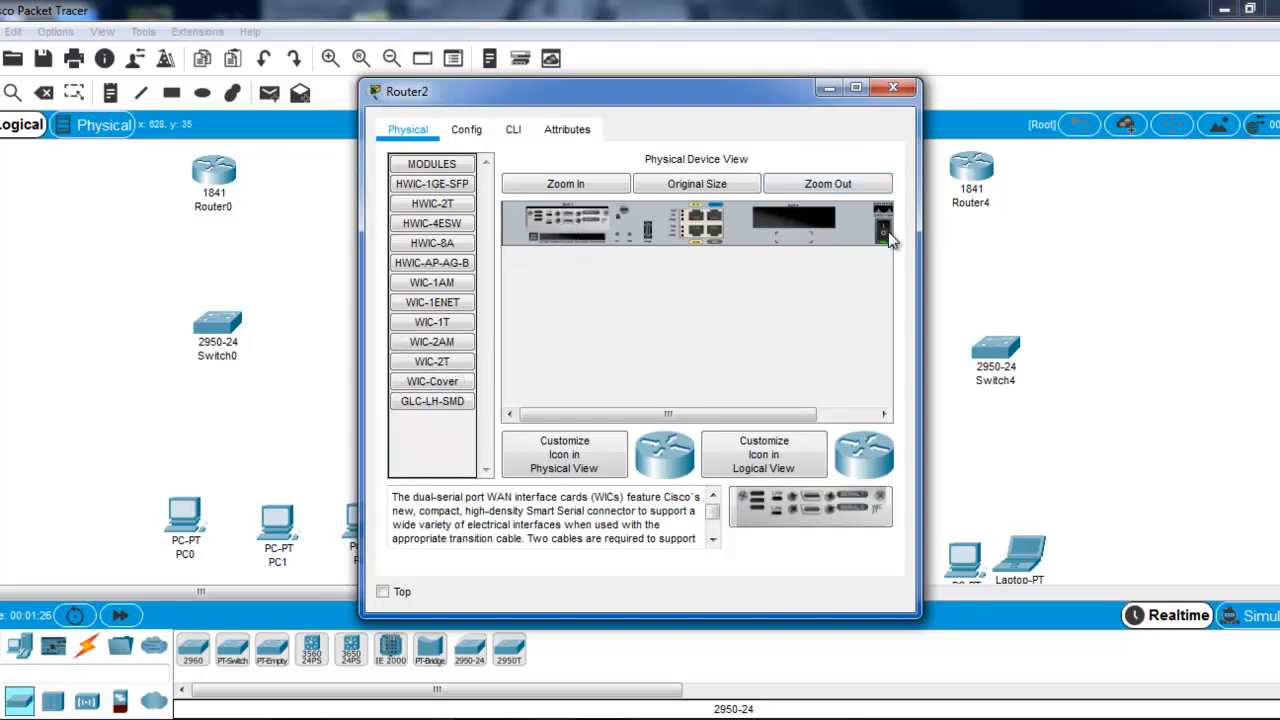
left_click(893, 89)
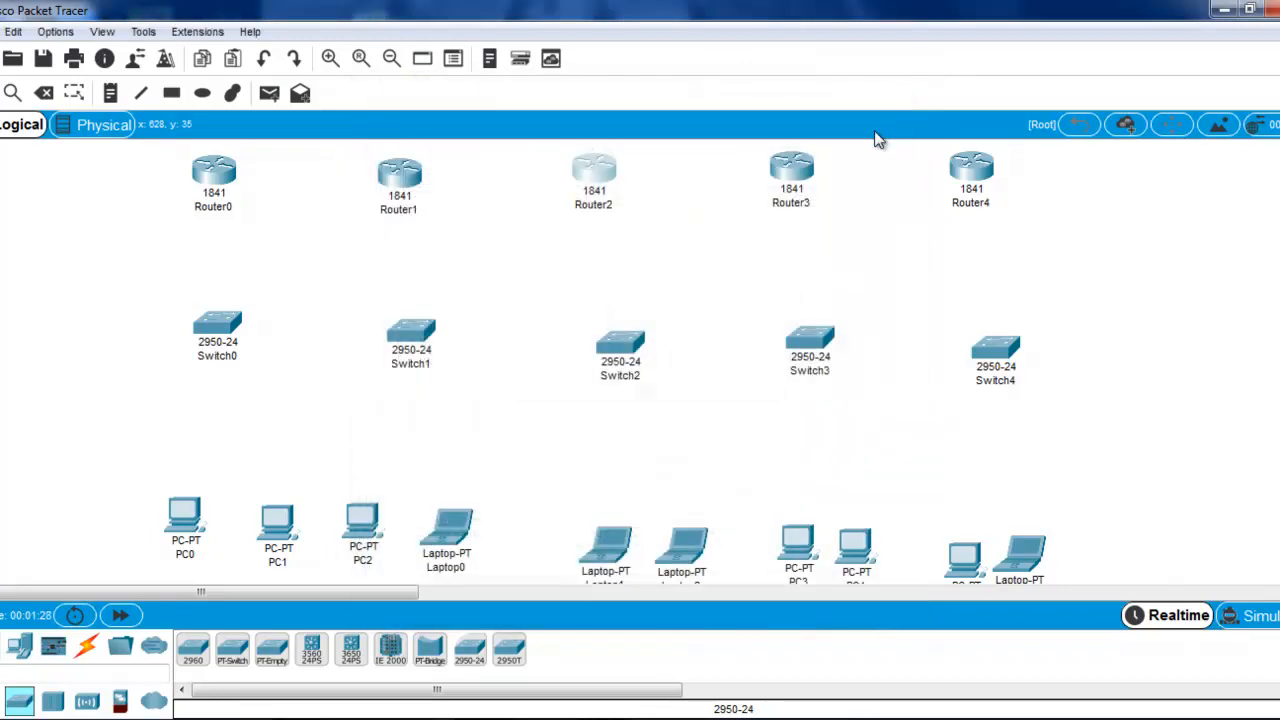
Step: Install a WIC-2T module in Router3's left slot with the power off and switch the router back on
left_click(797, 189)
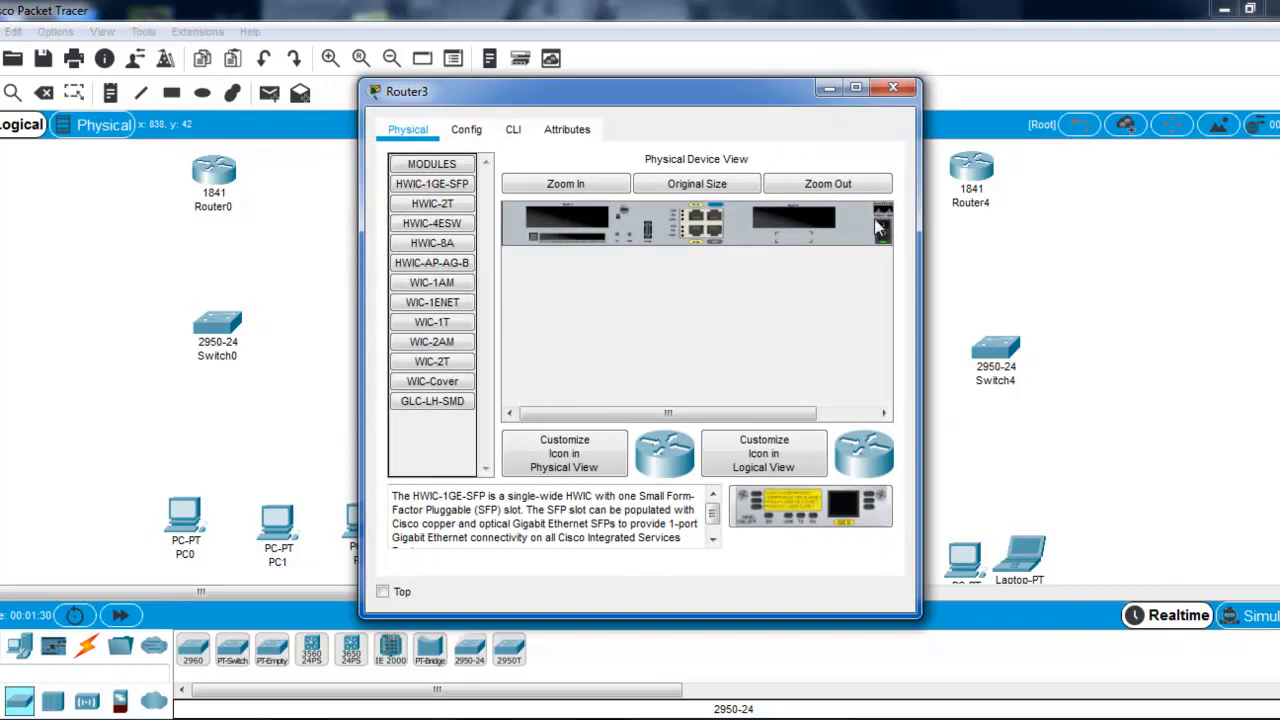
left_click_drag(440, 361, 573, 228)
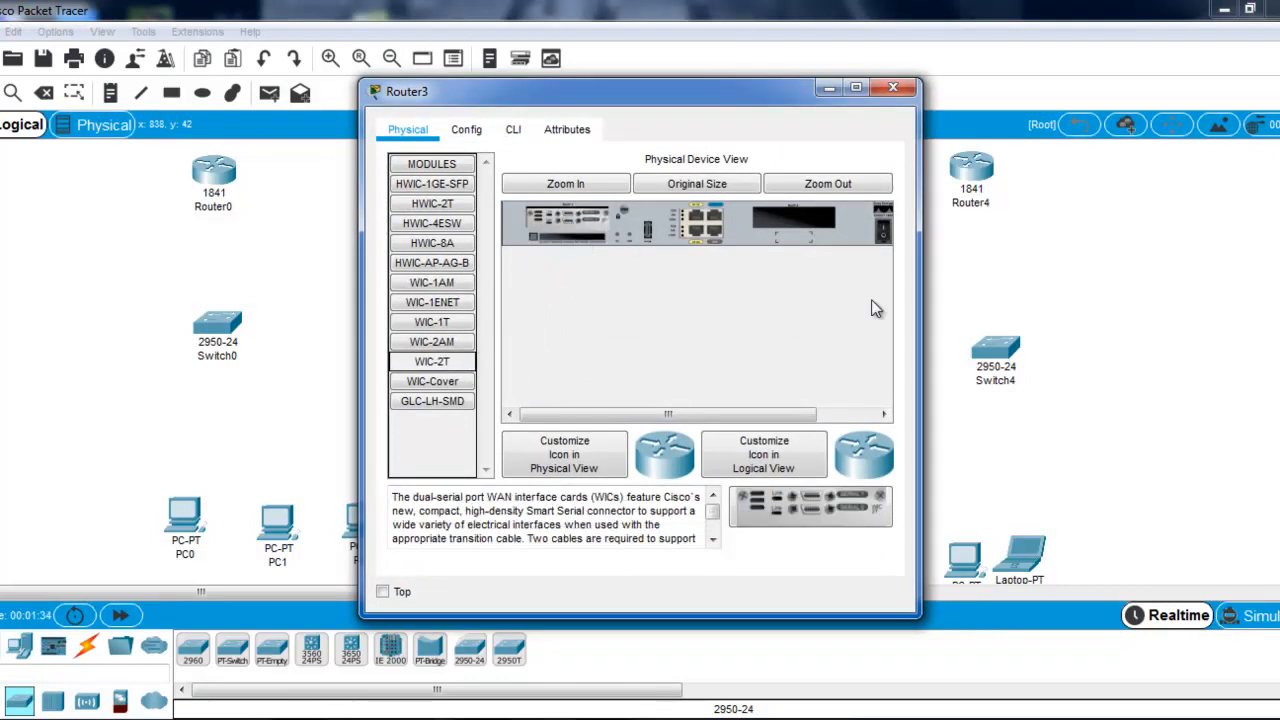
left_click(884, 232)
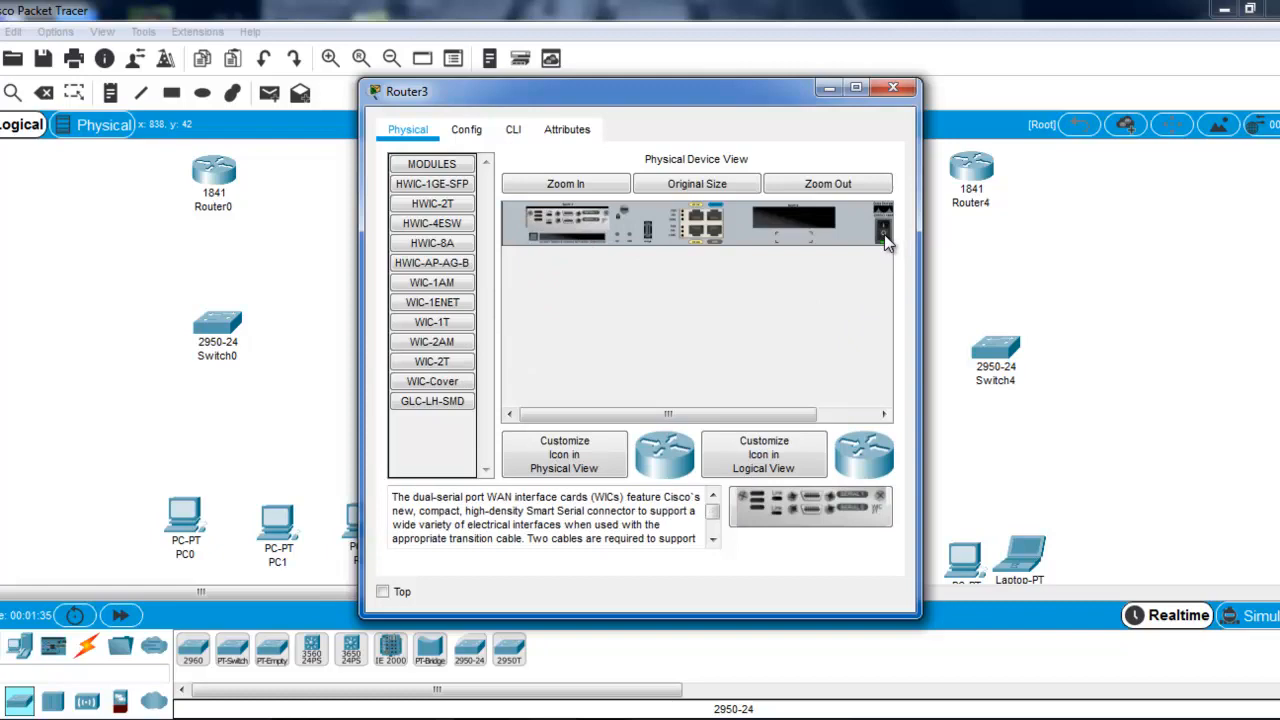
left_click(905, 88)
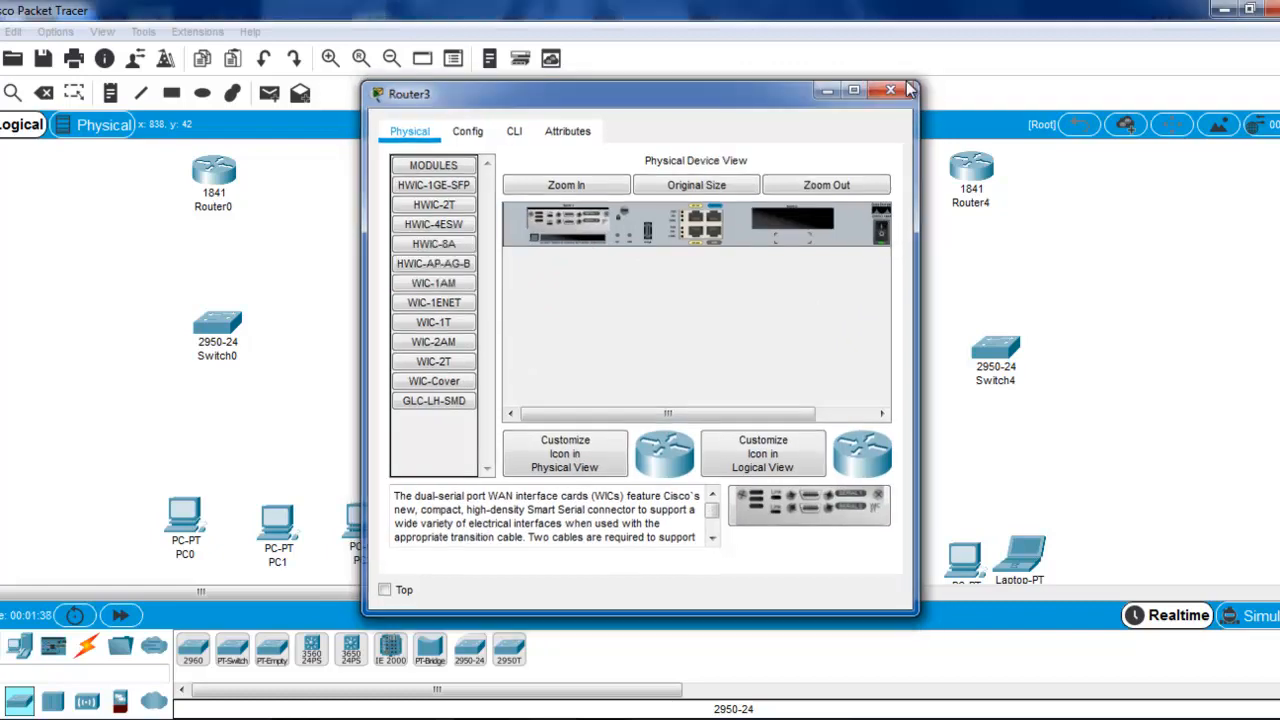
Step: Install a WIC-1T module in Router4's left slot with the power off and switch the router back on
left_click(985, 172)
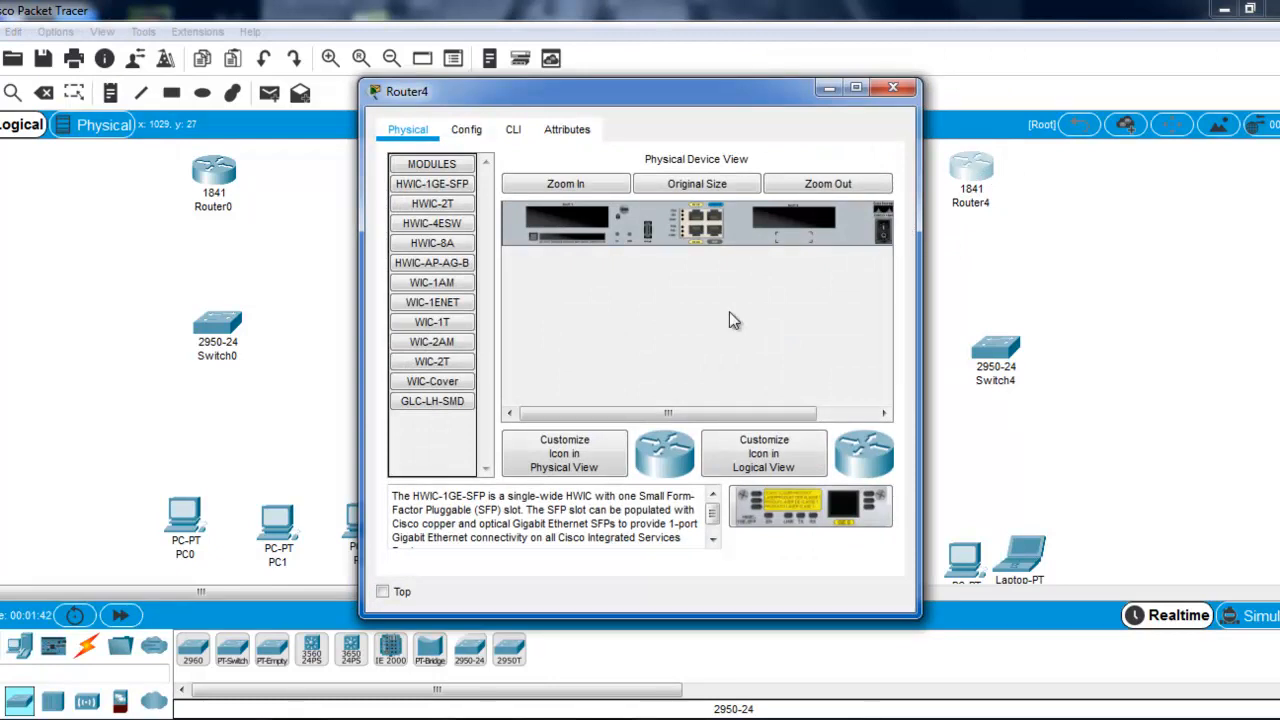
left_click_drag(452, 330, 570, 228)
left_click(884, 236)
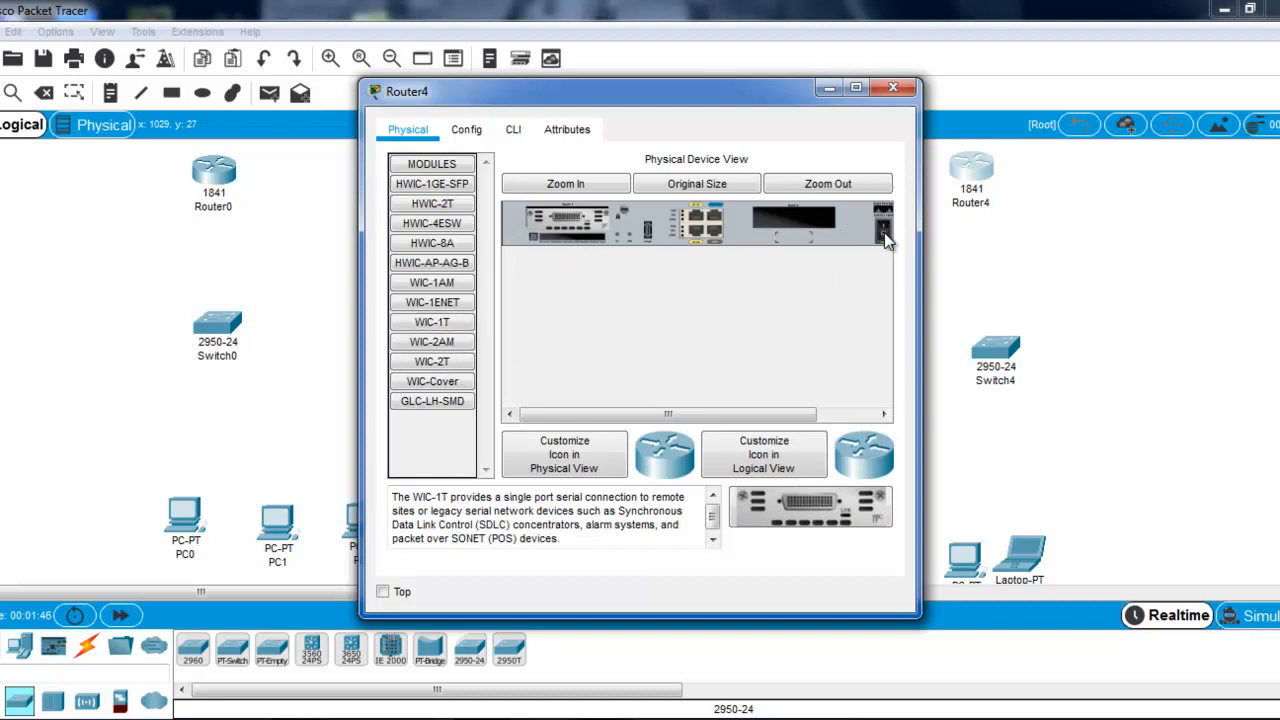
left_click(893, 90)
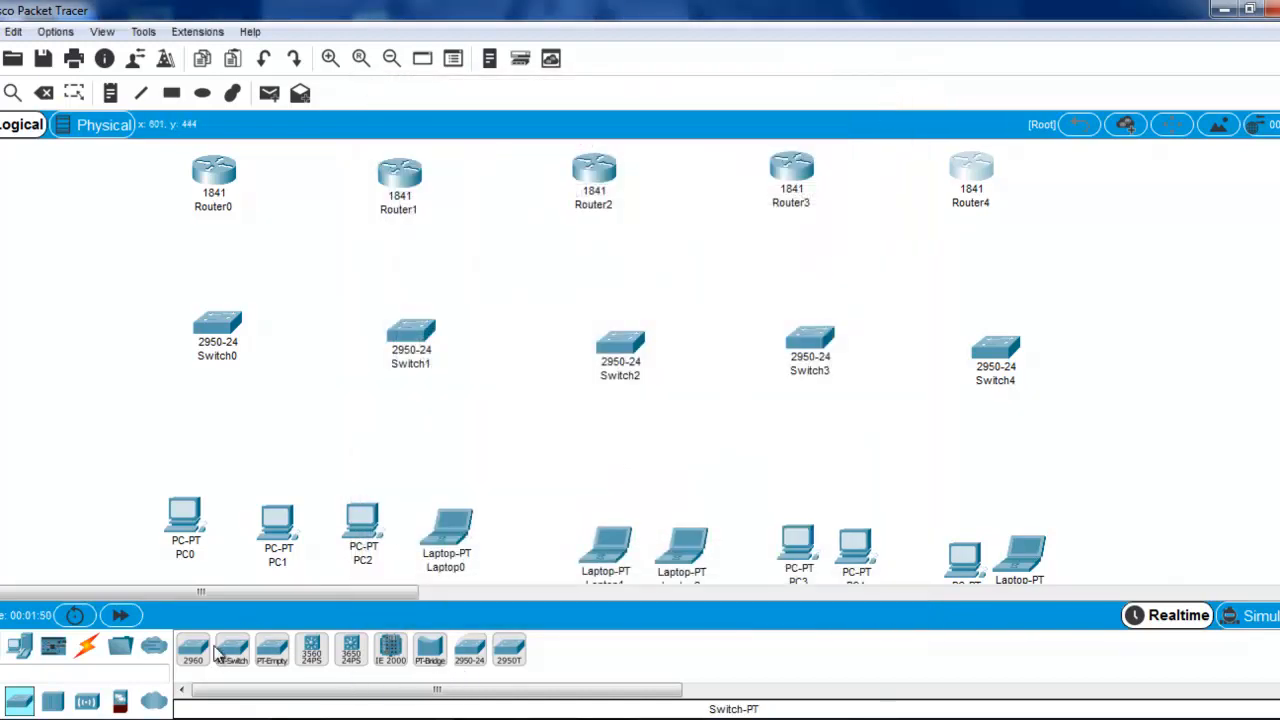
Step: Link Router0 through Router4 in a chain, joining each neighbouring pair with the automatically chosen connection type
left_click(88, 652)
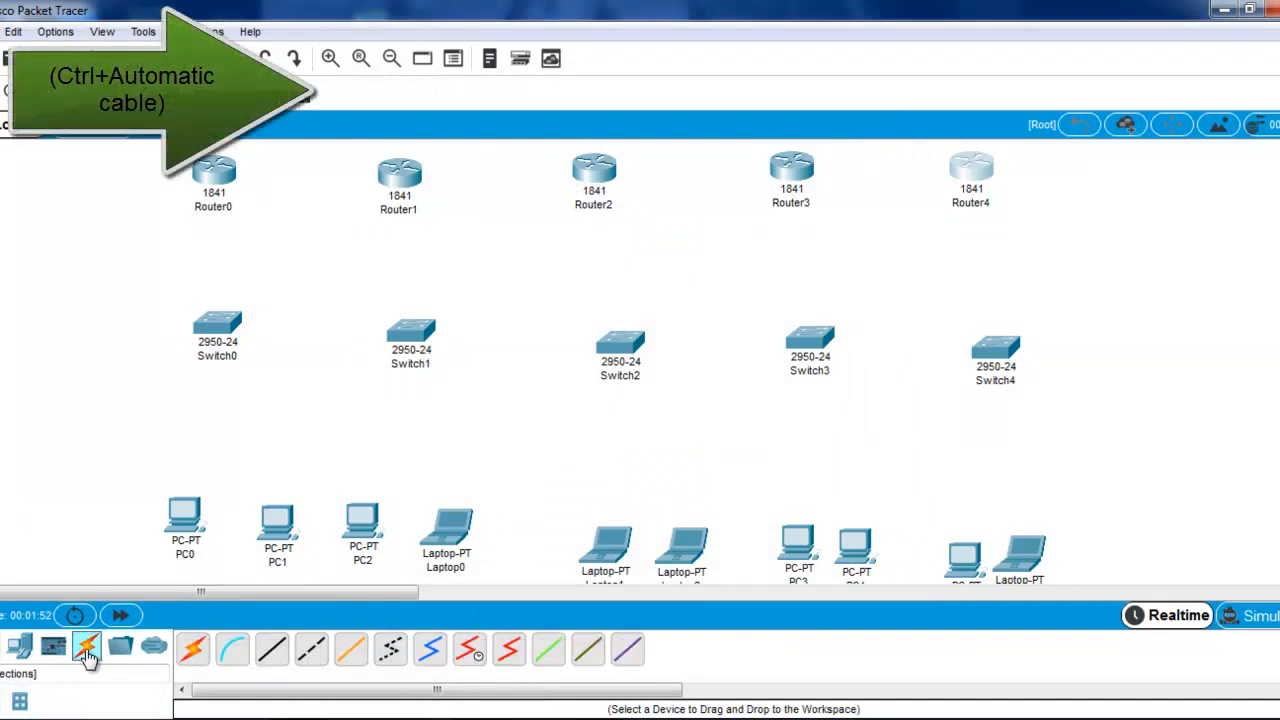
left_click(197, 650)
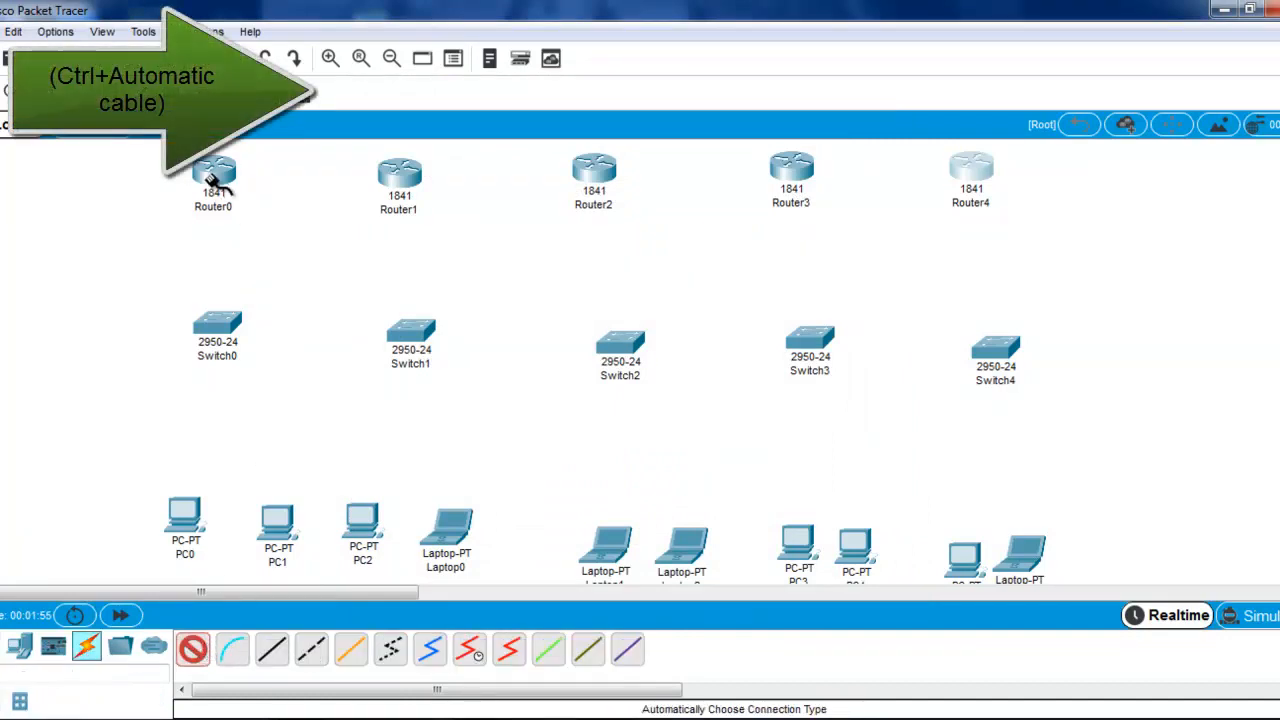
left_click(213, 180)
left_click(405, 178)
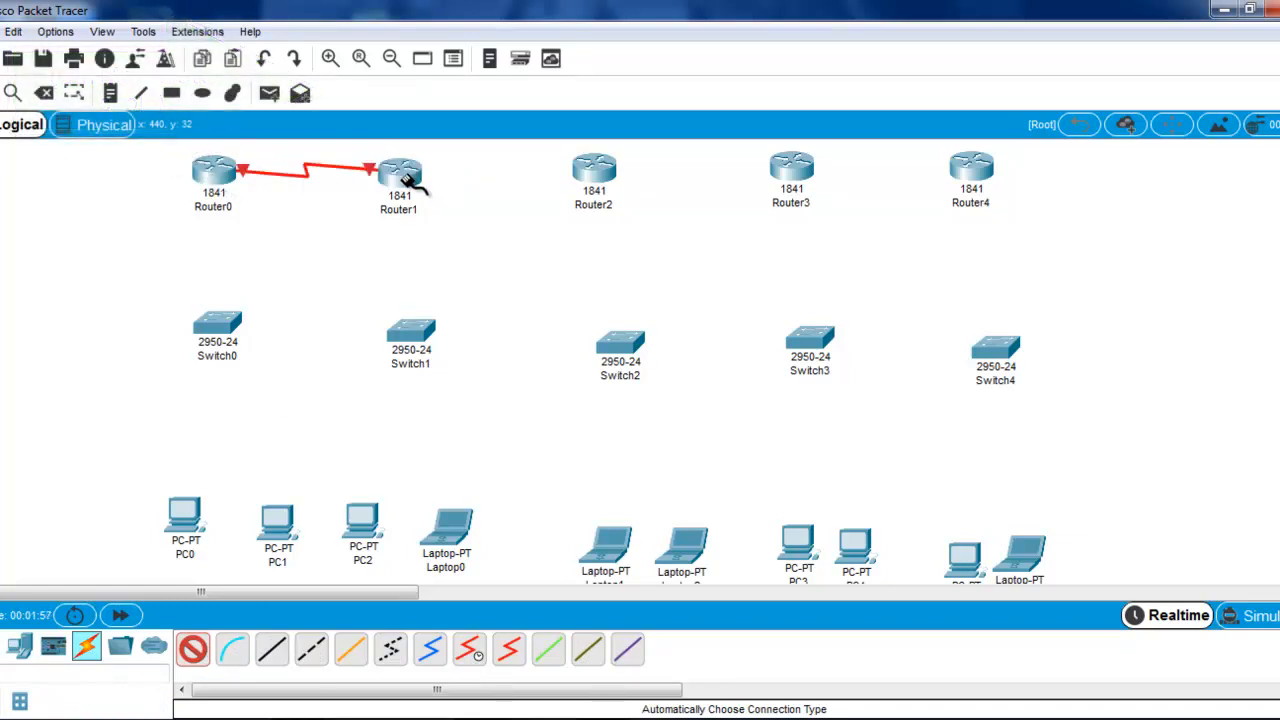
left_click(405, 178)
left_click(600, 178)
left_click(600, 178)
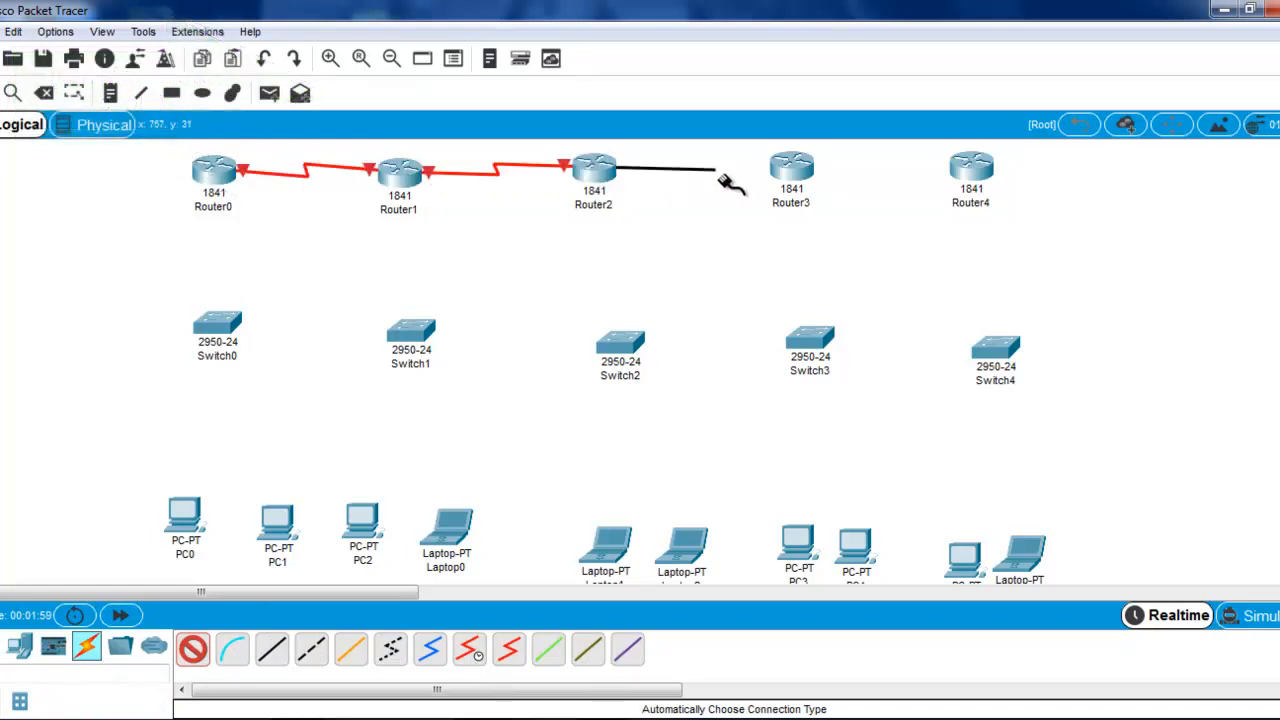
left_click(791, 180)
left_click(791, 180)
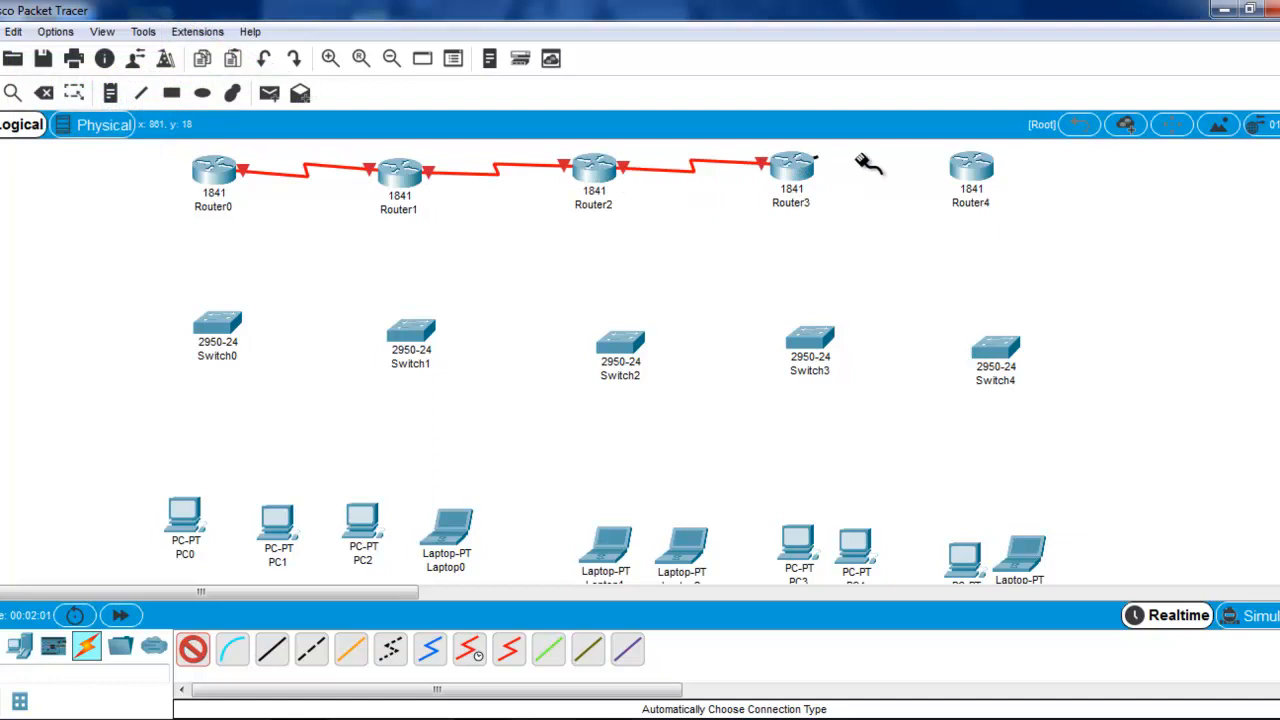
left_click(970, 178)
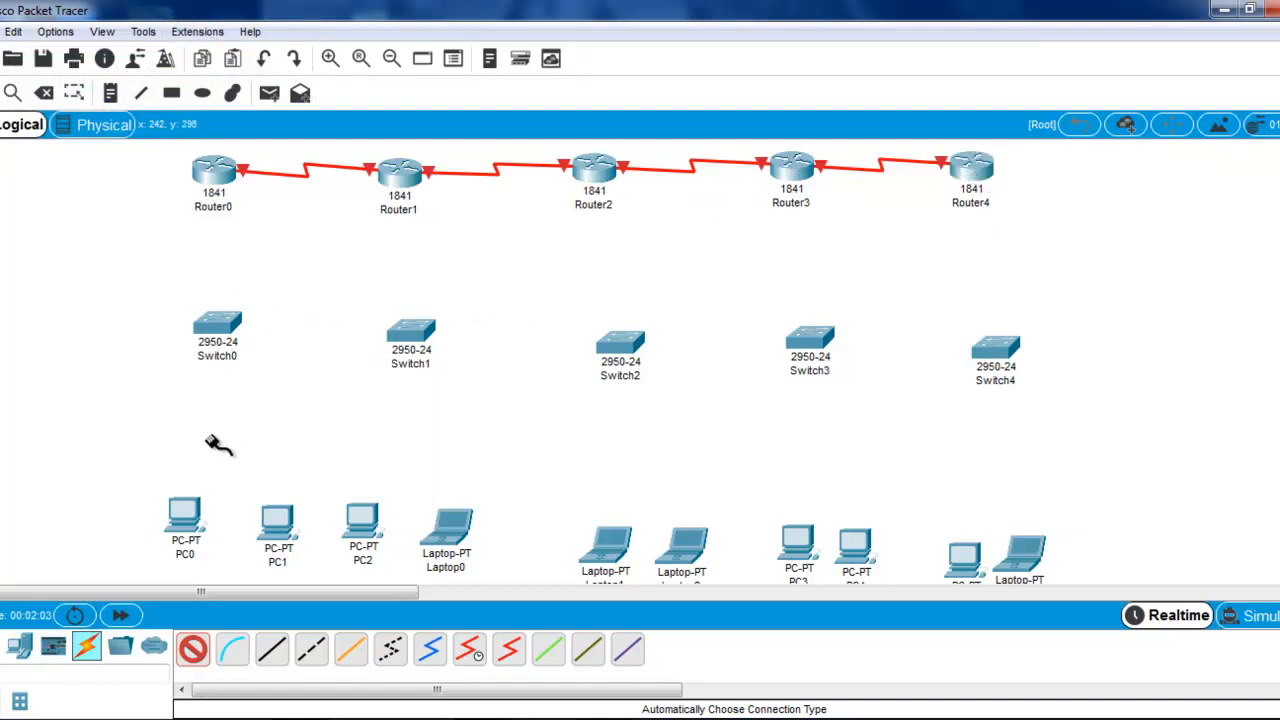
Step: Connect each of Router0 through Router4 to its matching switch, Switch0 through Switch4, with the automatically chosen connection type
left_click(215, 183)
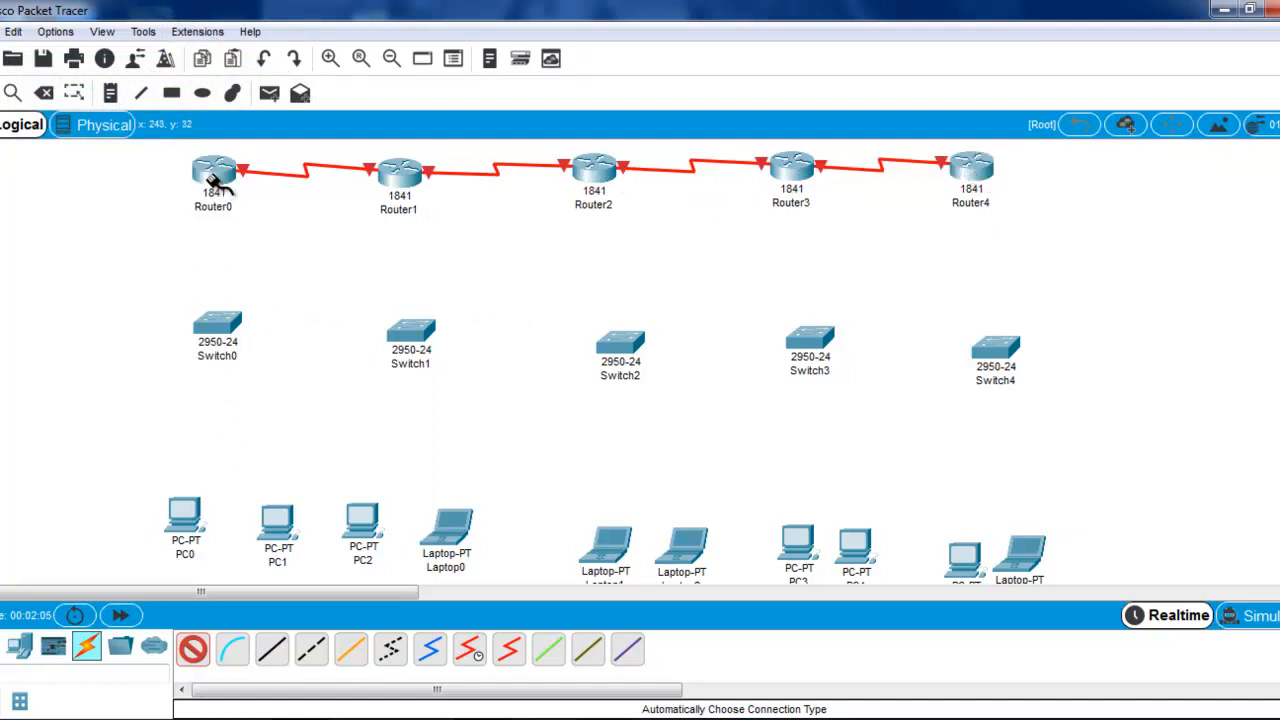
left_click(219, 325)
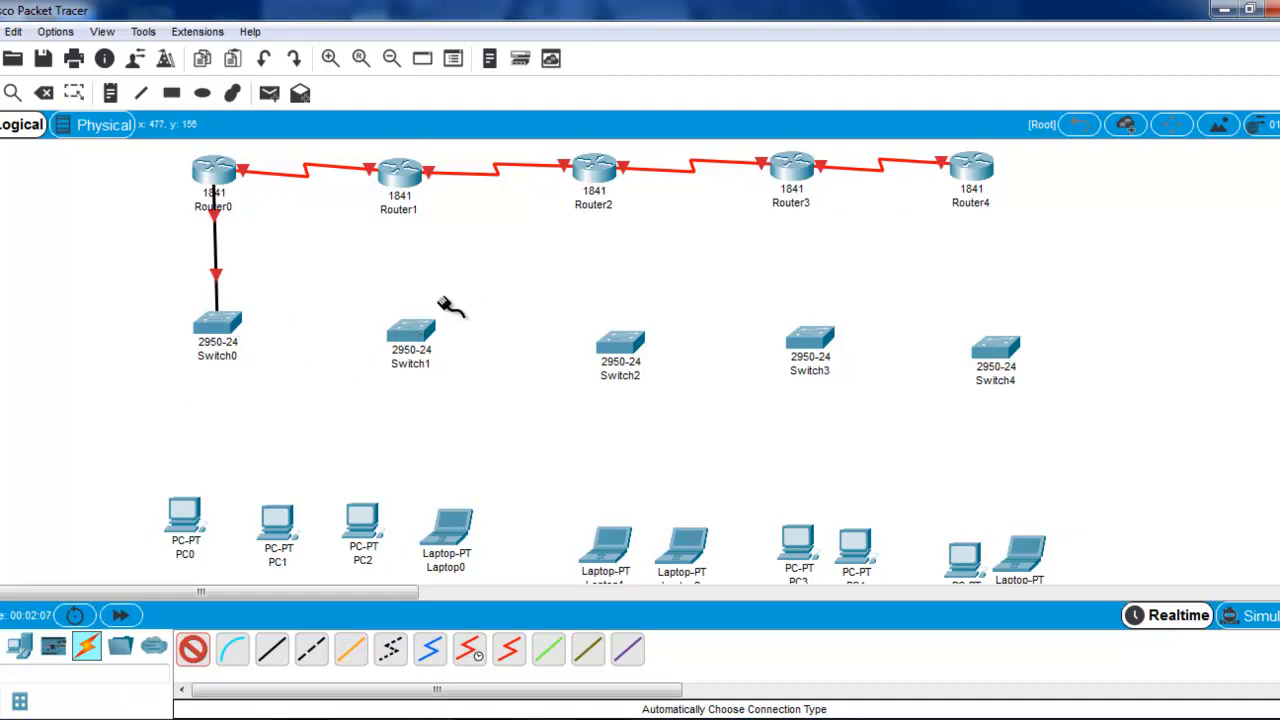
left_click(411, 350)
left_click(402, 200)
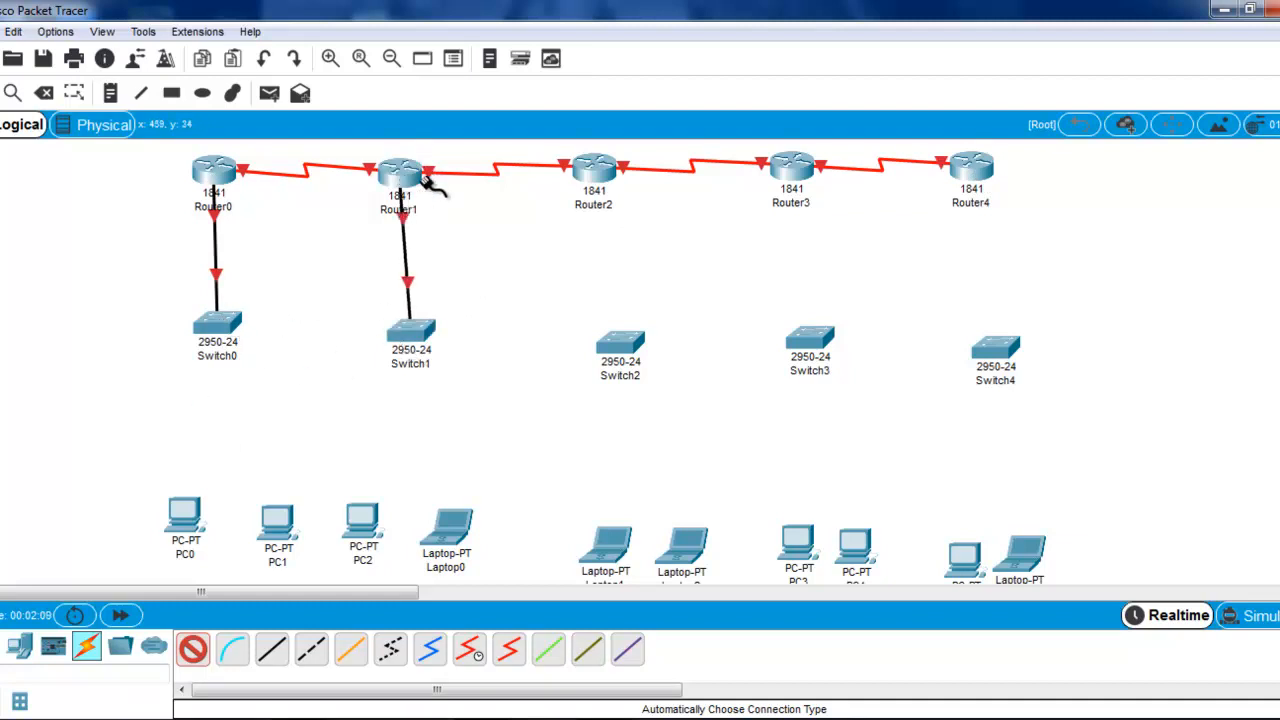
left_click(605, 168)
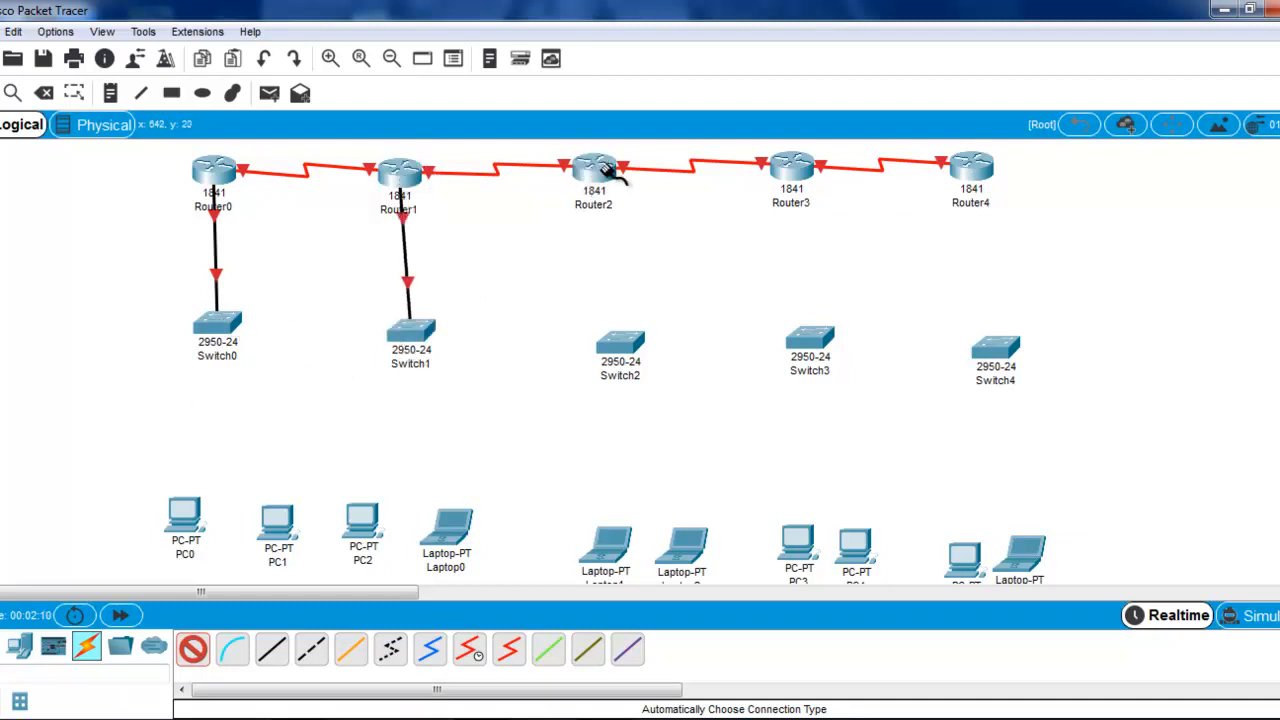
left_click(624, 340)
left_click(791, 165)
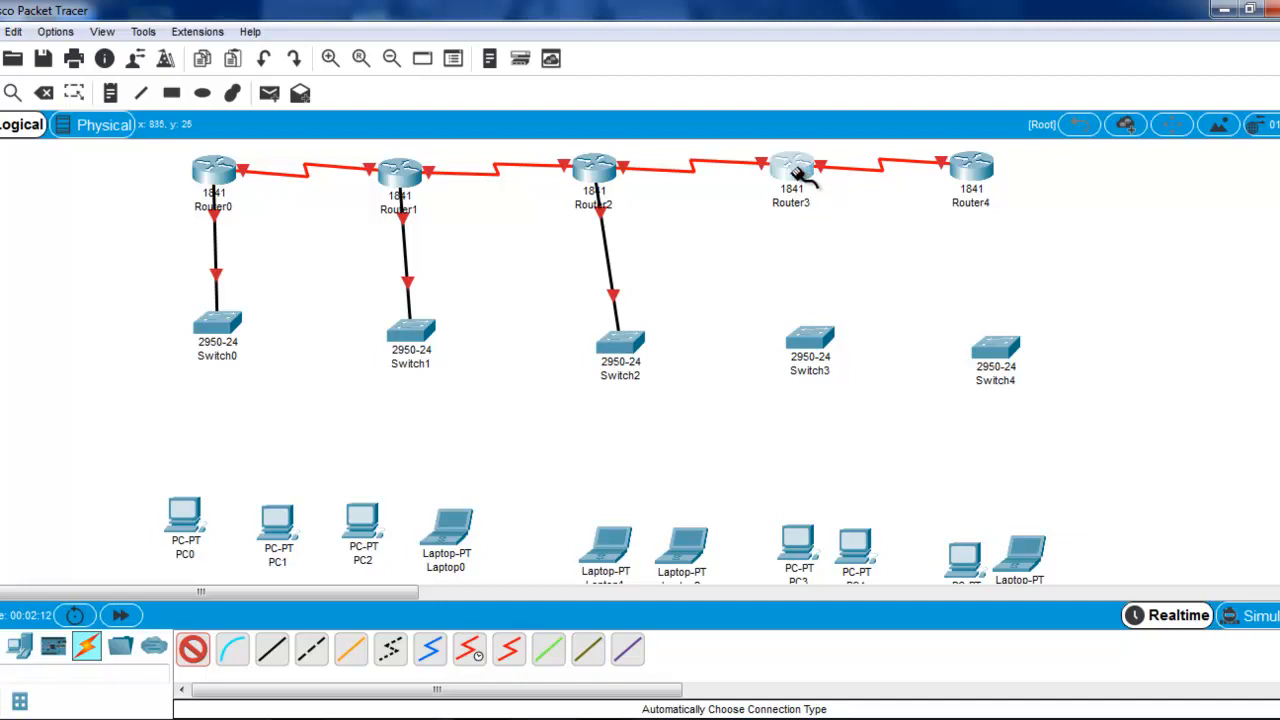
left_click(812, 338)
left_click(993, 168)
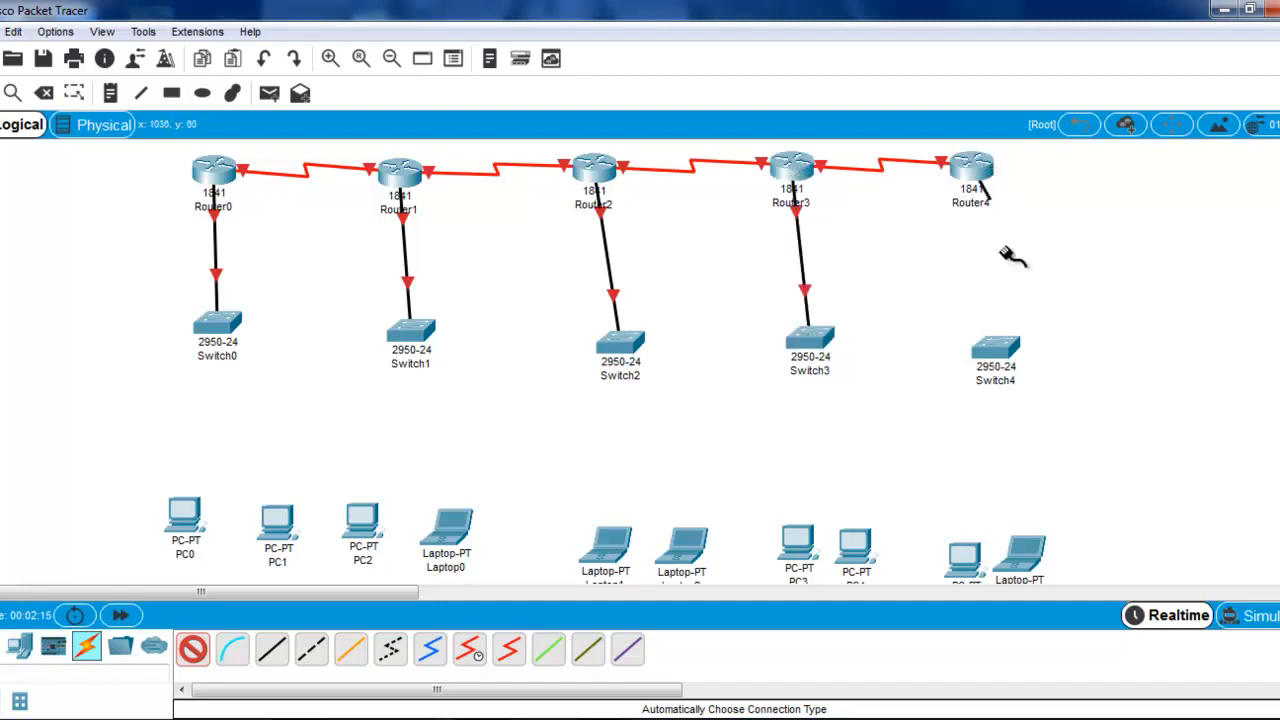
left_click(995, 352)
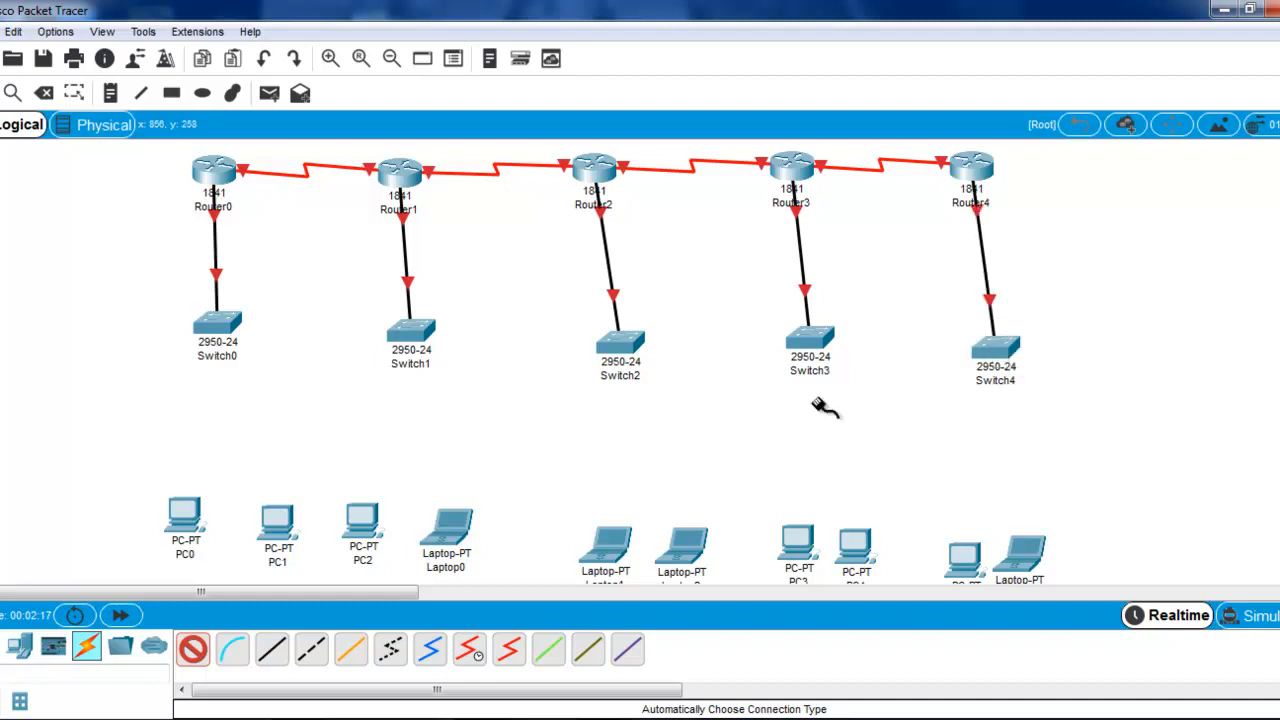
Step: Cable PC0 and PC1 to Switch0, and PC2 and Laptop0 to Switch1, using the automatically chosen connection type
left_click(229, 333)
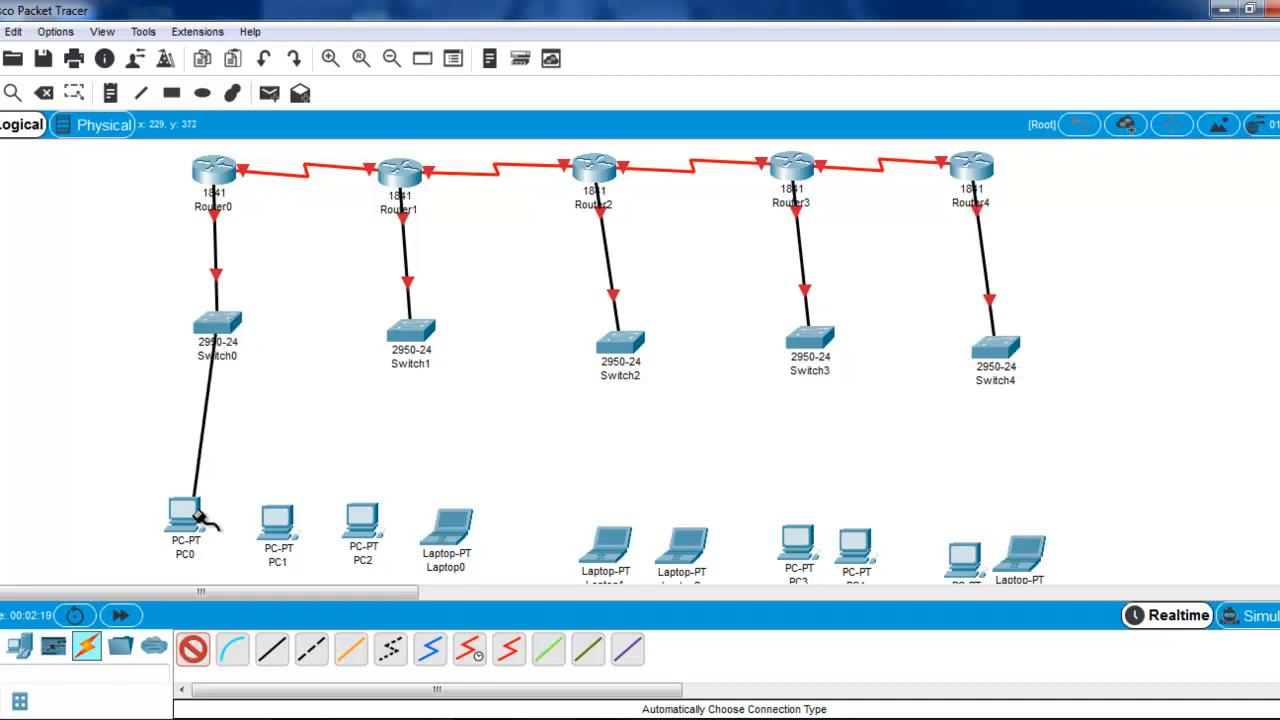
left_click(185, 517)
left_click(277, 525)
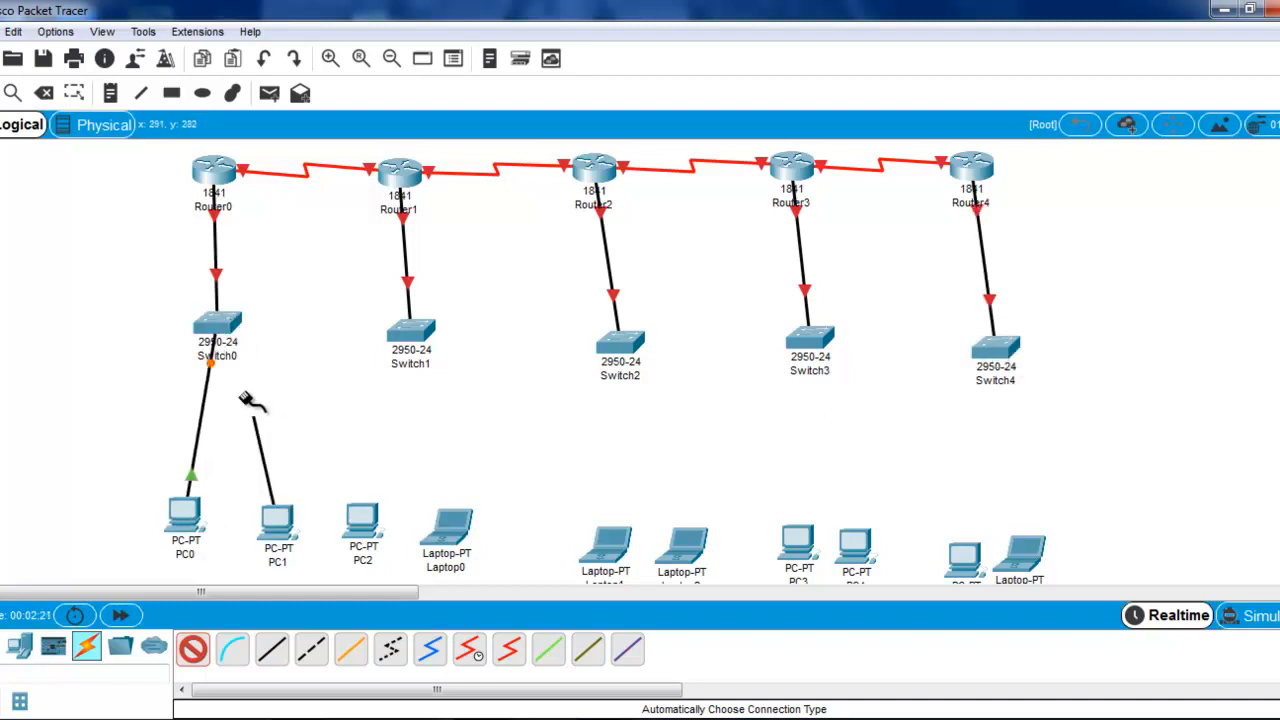
left_click(220, 325)
left_click(366, 525)
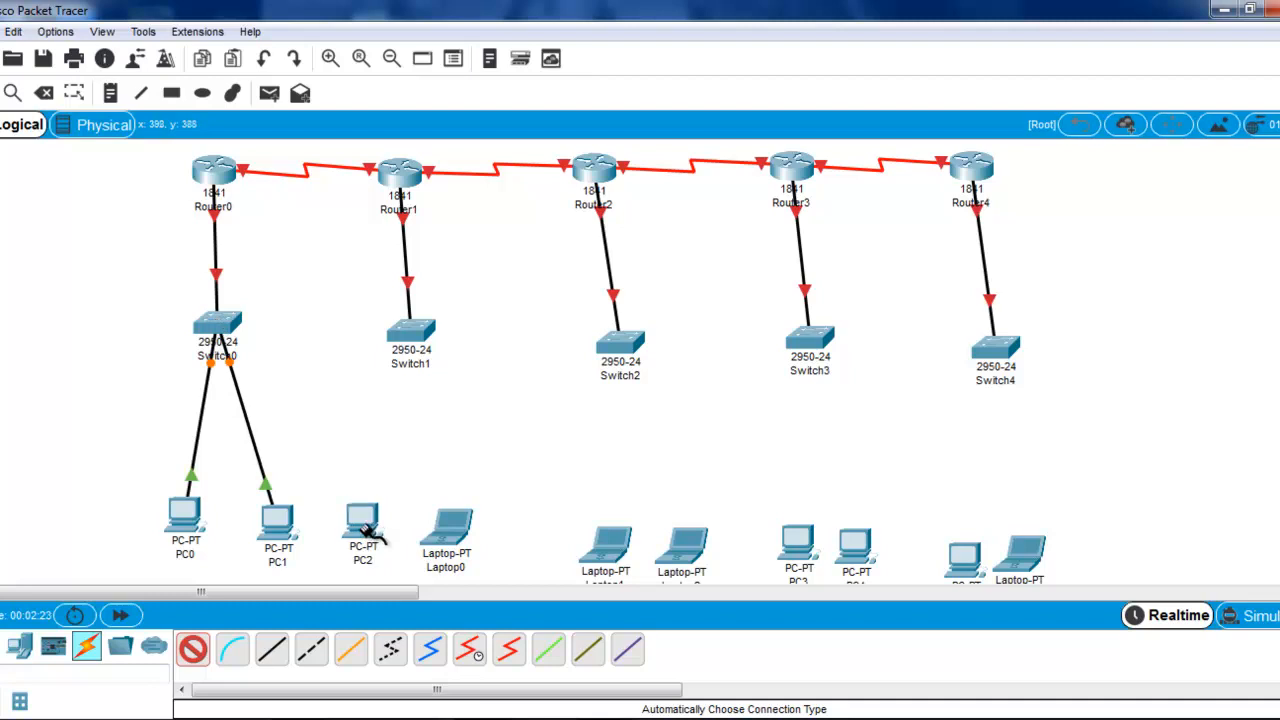
left_click(410, 334)
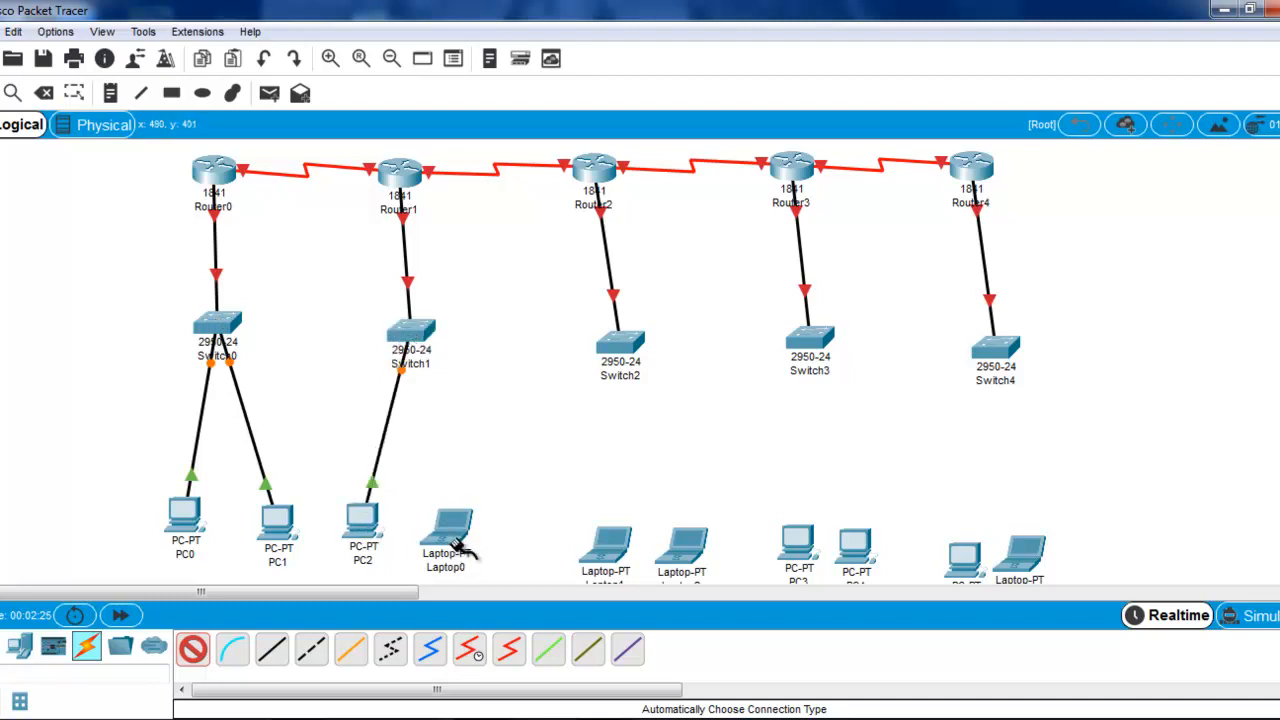
left_click(461, 548)
left_click(423, 334)
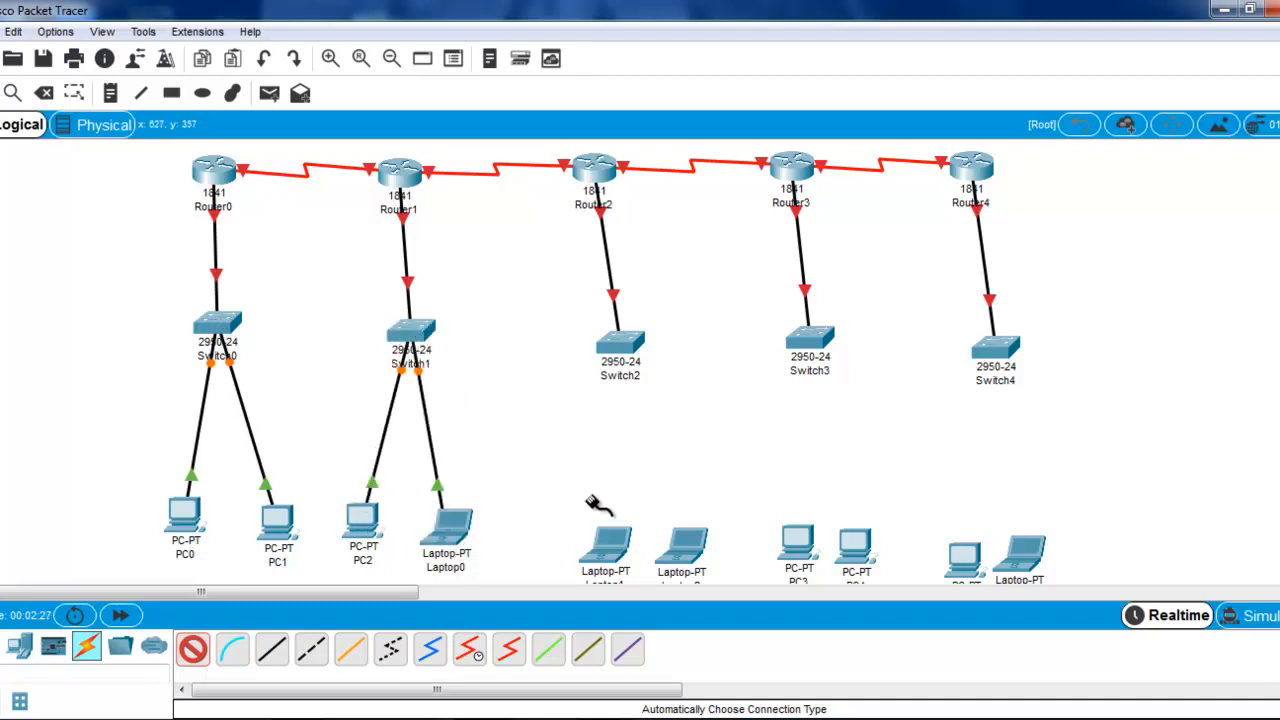
Step: Cable Laptop1 and Laptop2 to Switch2, and PC3 and PC4 to Switch3, using the automatically chosen connection type
left_click(608, 540)
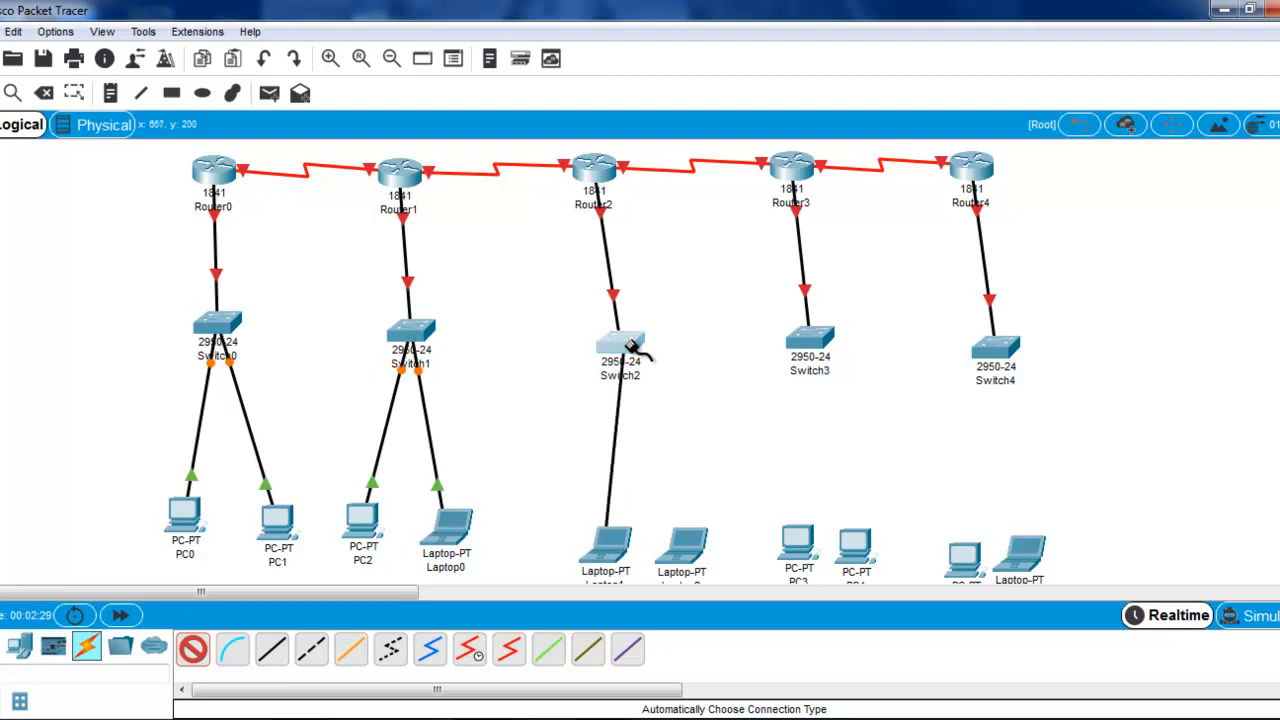
left_click(630, 344)
left_click(632, 343)
left_click(688, 538)
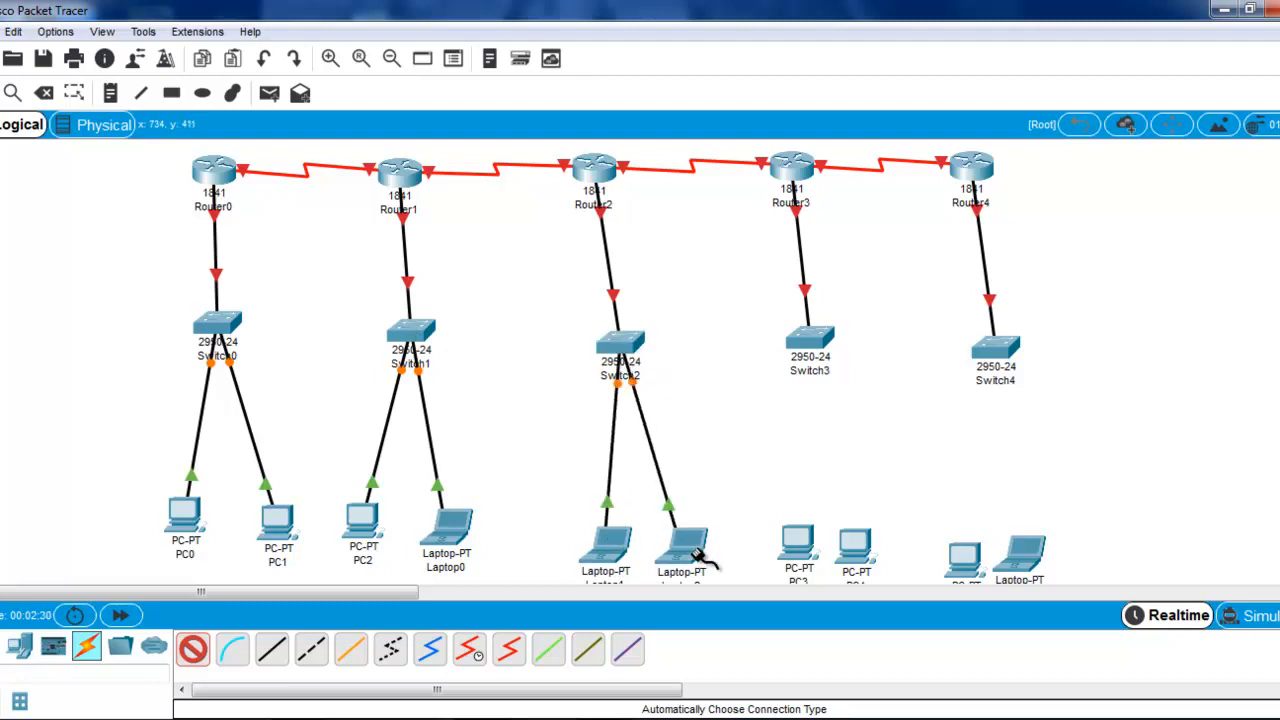
left_click(797, 540)
left_click(810, 338)
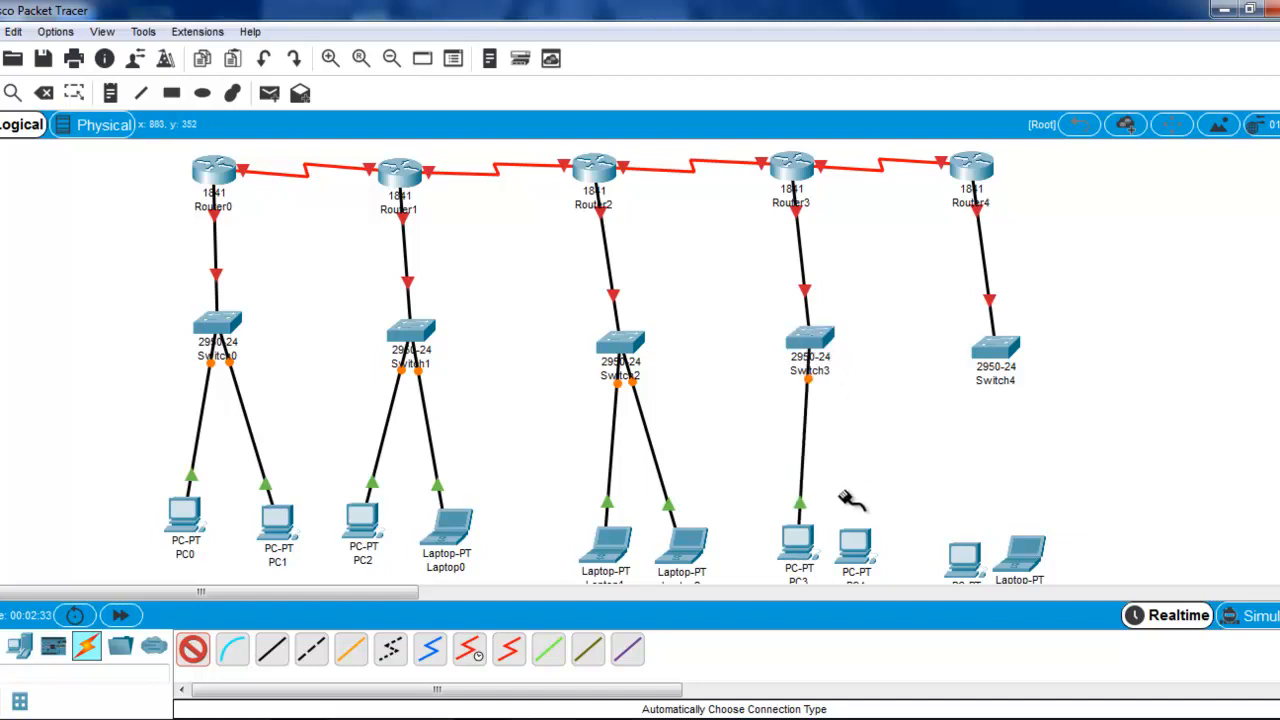
left_click(858, 548)
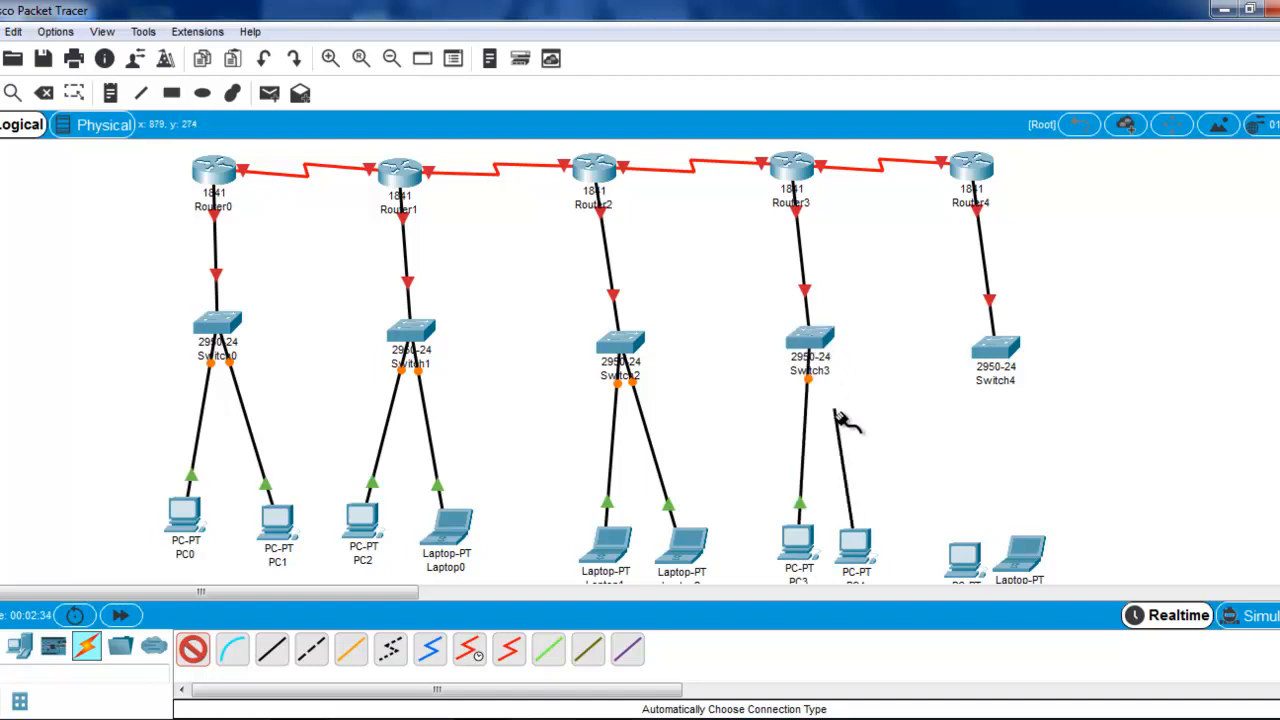
left_click(815, 340)
Step: Cable PC5 and Laptop3 to Switch4 using the automatically chosen connection type
left_click(1004, 350)
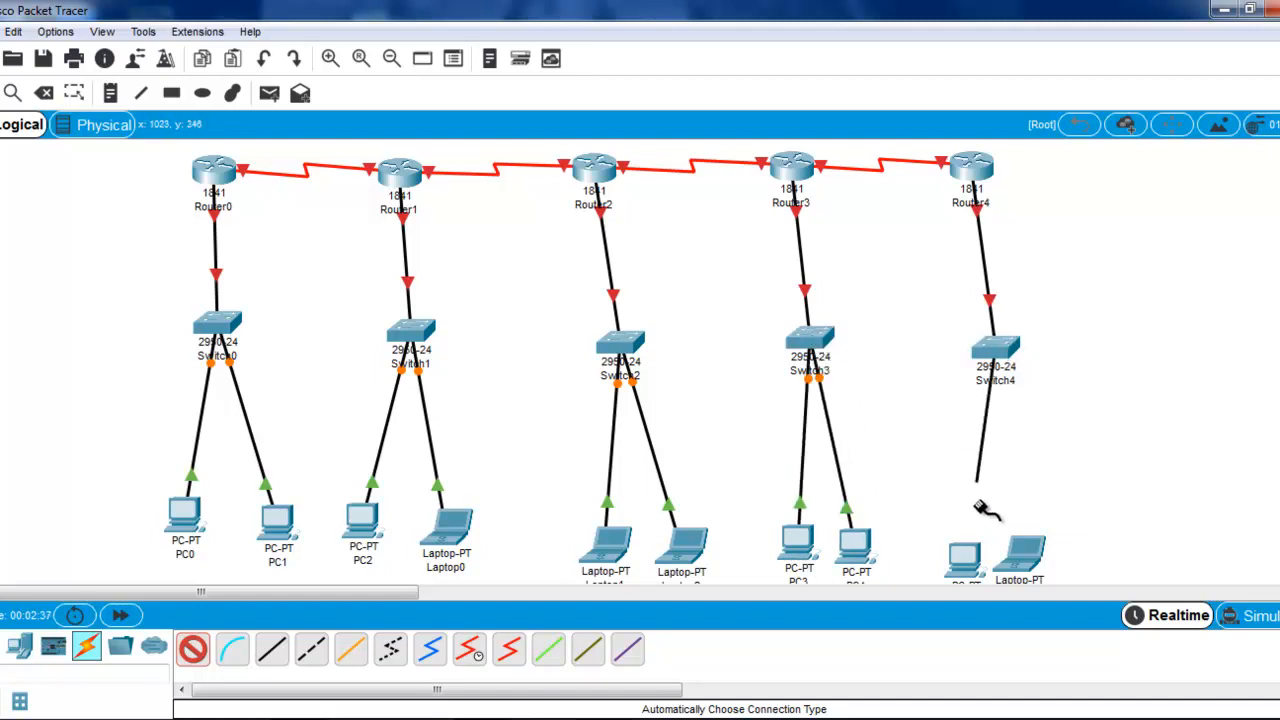
left_click(968, 558)
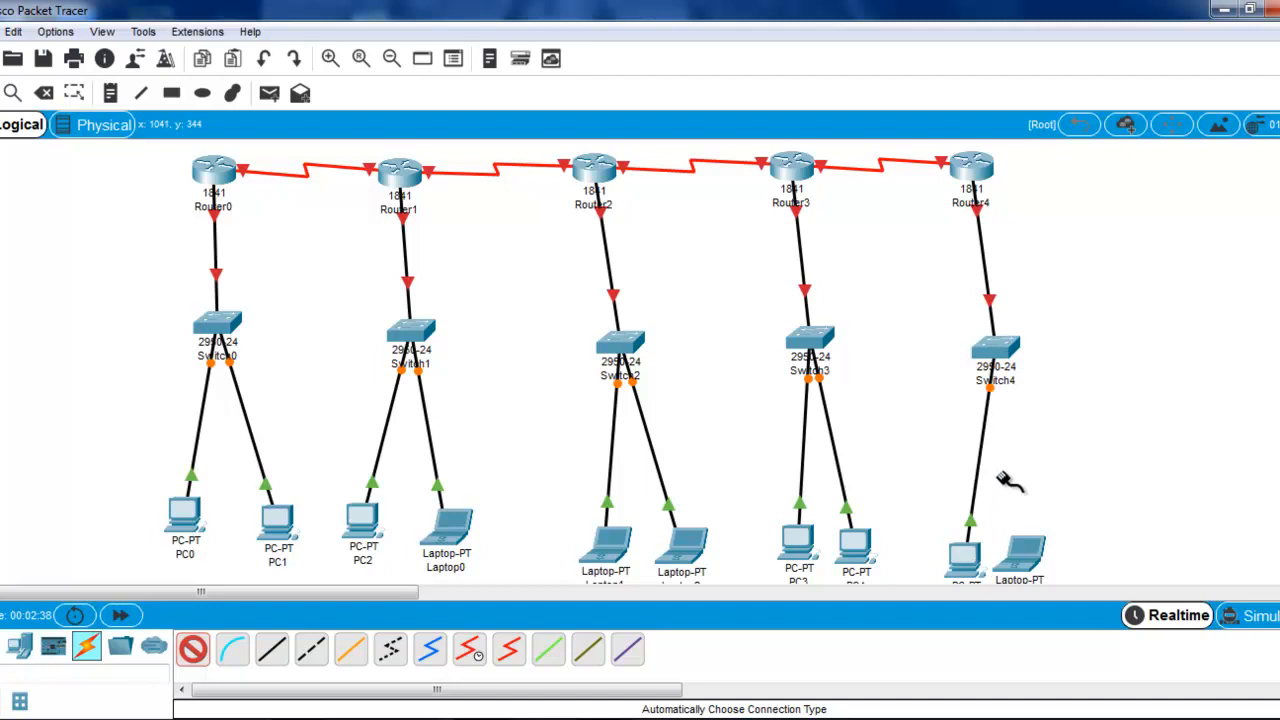
left_click(1010, 347)
left_click(1025, 560)
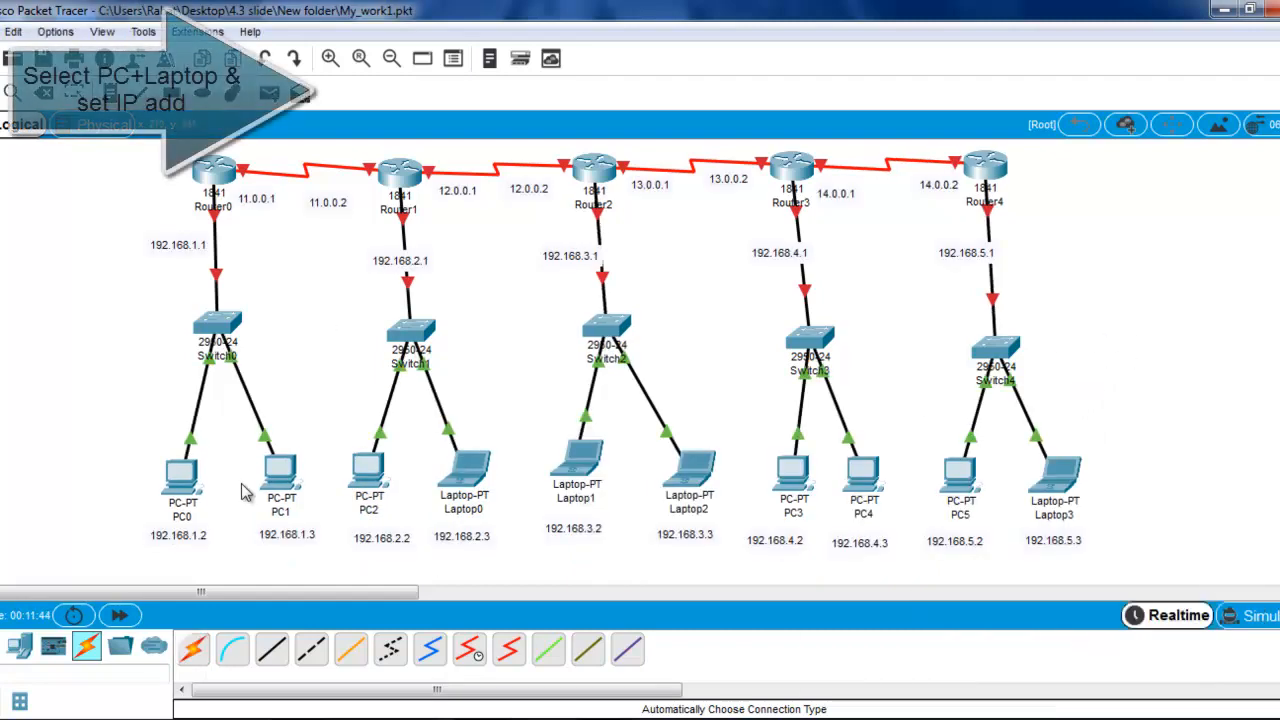
Step: Review the static IP address and subnet mask on the FastEthernet0 interfaces of PC0 and PC1
left_click(195, 505)
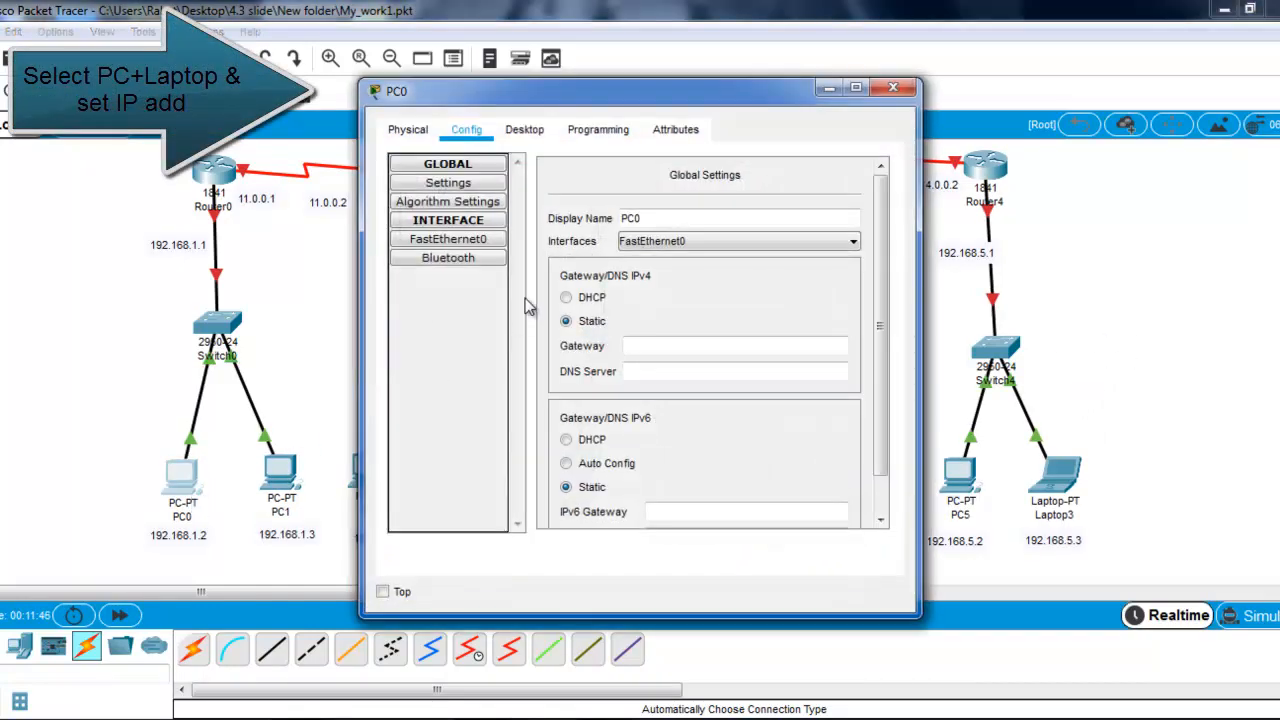
left_click(468, 240)
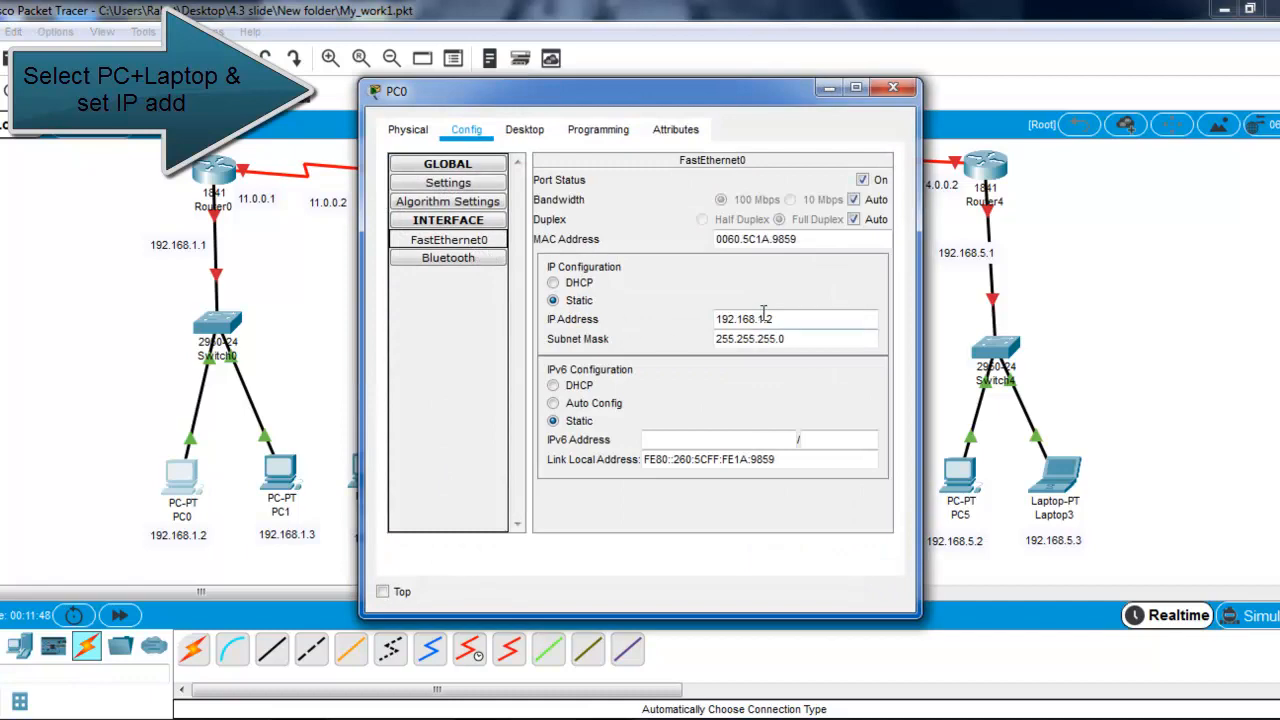
left_click(893, 88)
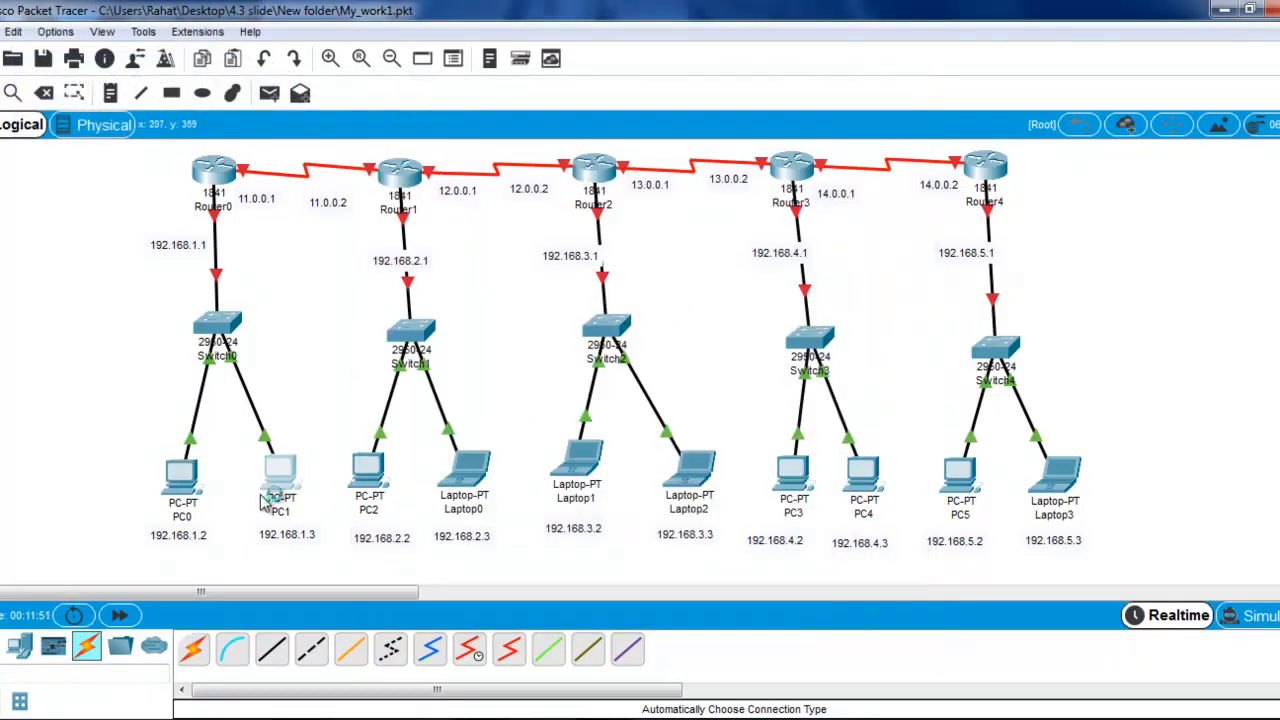
left_click(275, 490)
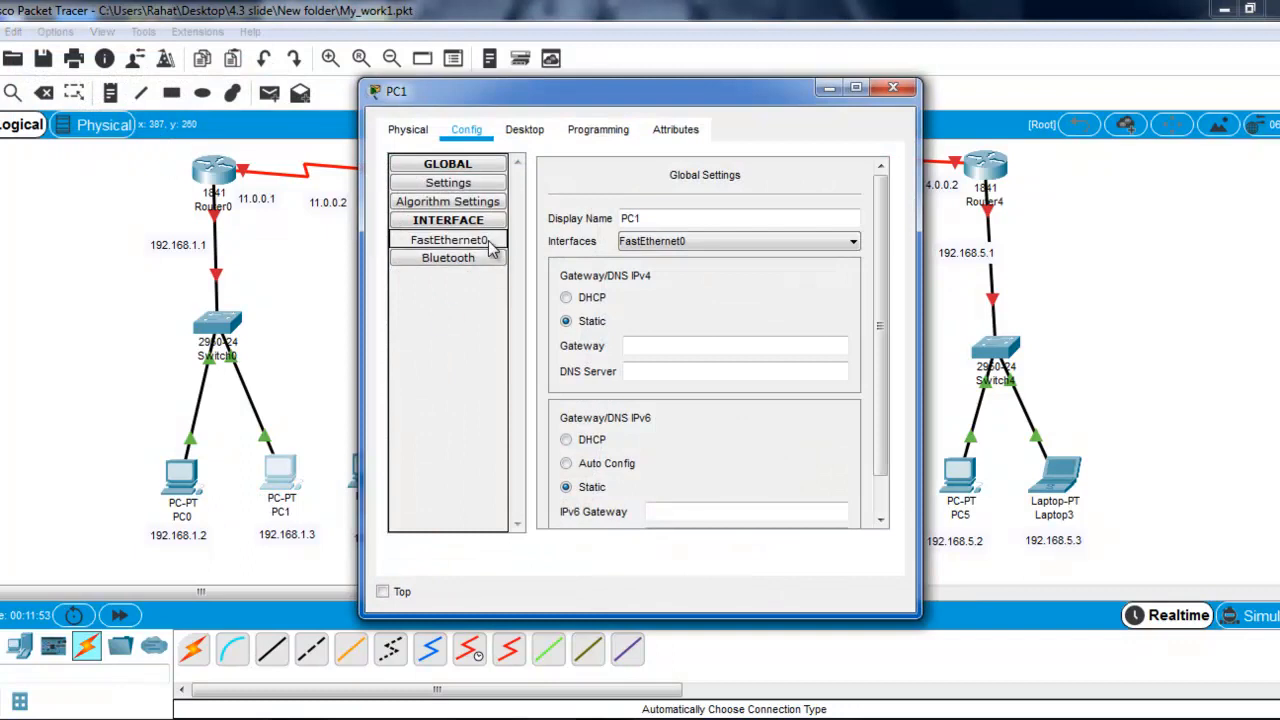
left_click(484, 241)
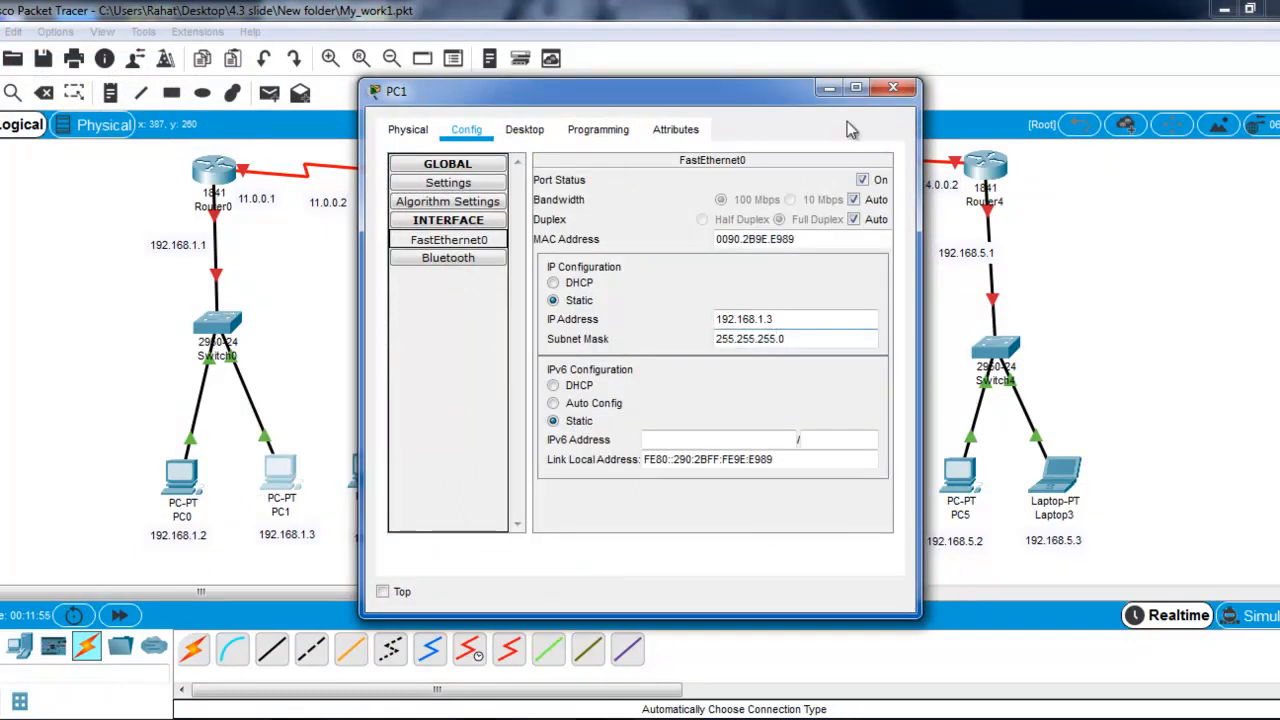
left_click(893, 89)
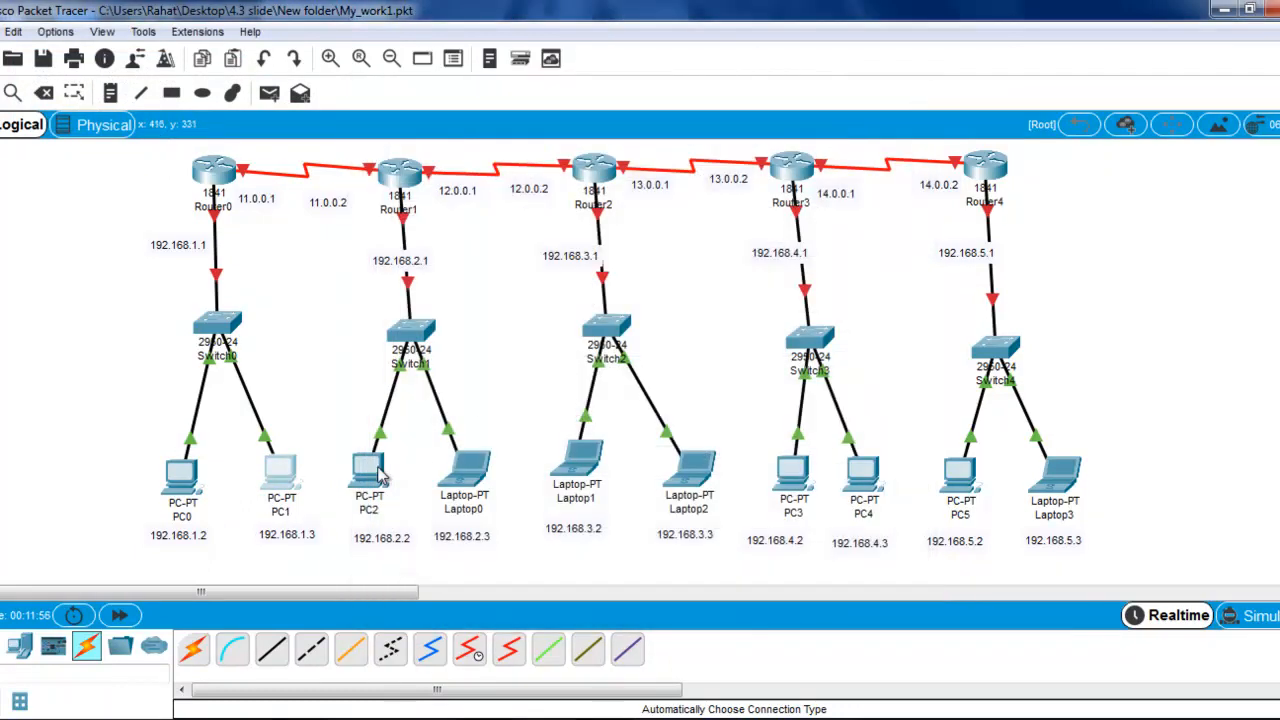
Step: Review the FastEthernet0 IP address and subnet mask configured on PC2 and Laptop0
left_click(376, 474)
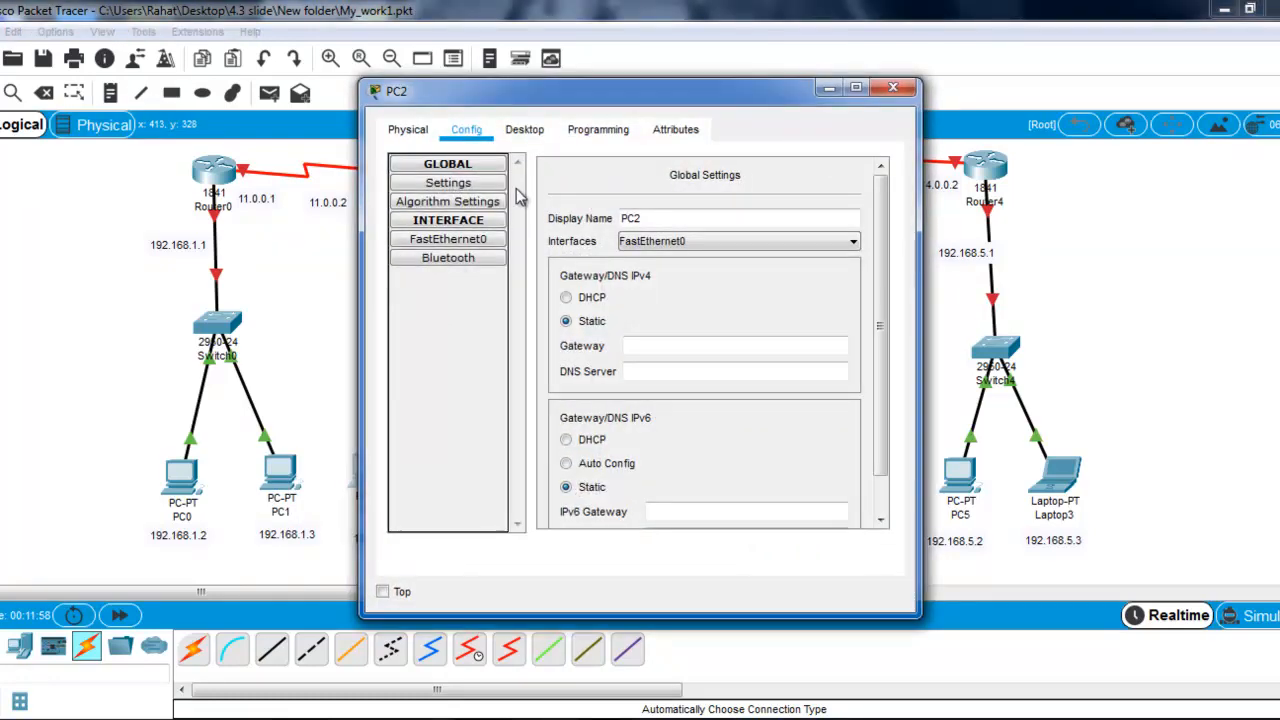
left_click(493, 248)
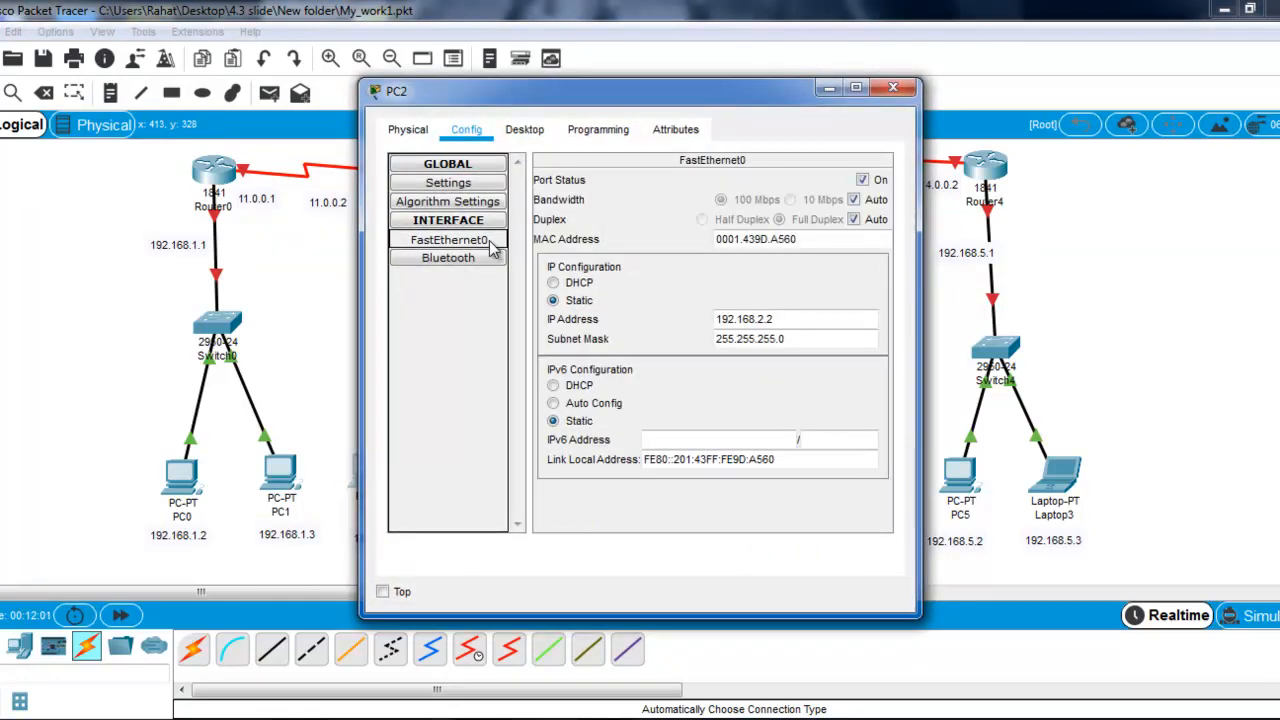
left_click(893, 88)
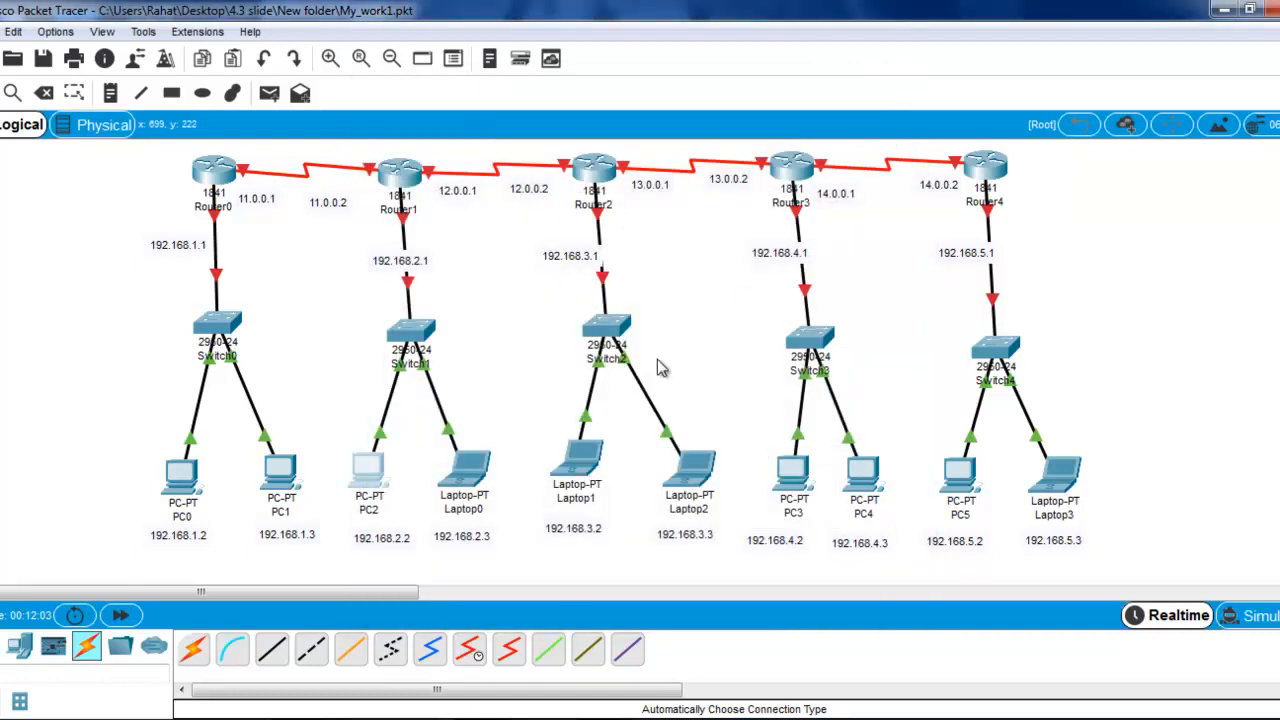
left_click(476, 472)
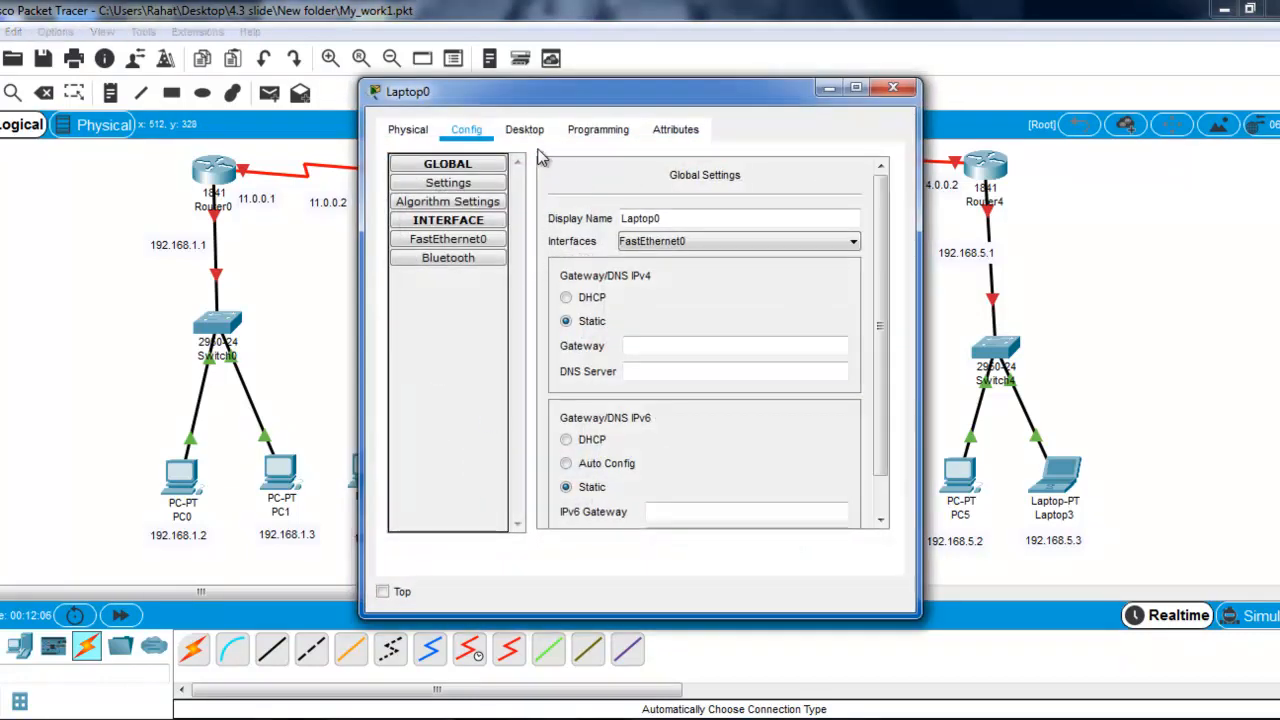
left_click(487, 246)
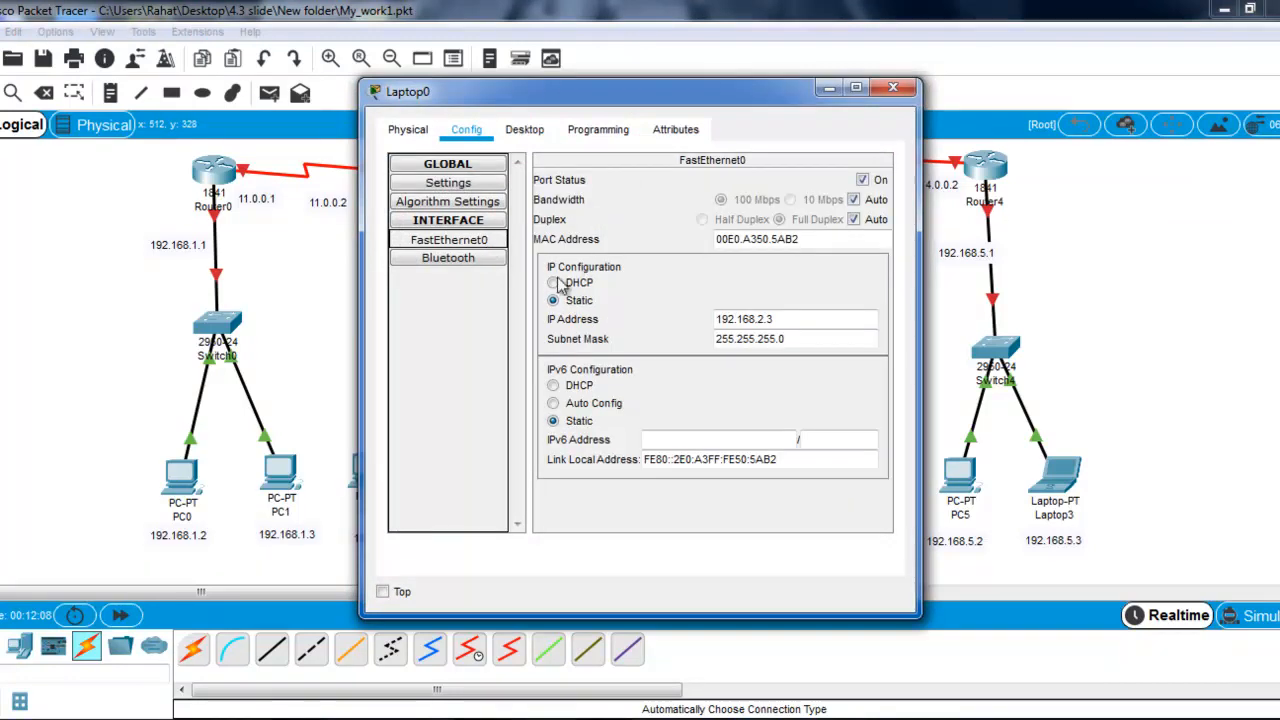
left_click(893, 89)
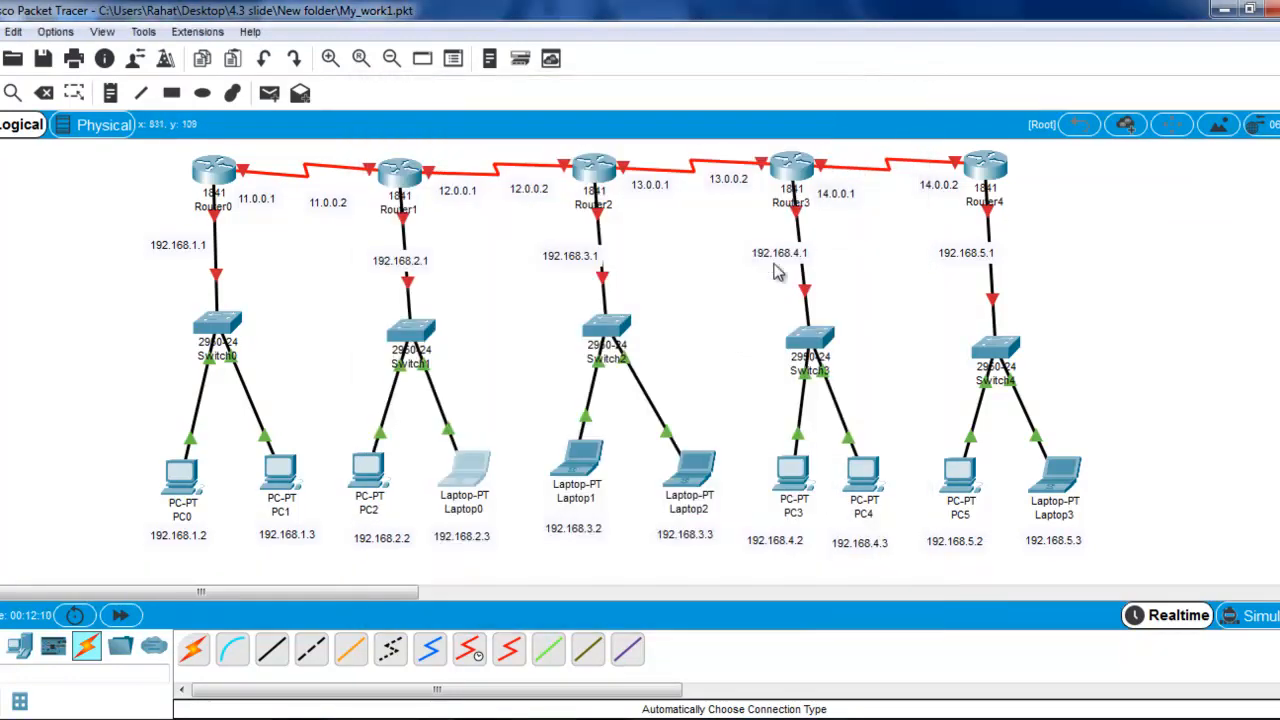
Step: Review the static IP address and subnet mask on the FastEthernet0 interfaces of Laptop1 and Laptop2
left_click(586, 468)
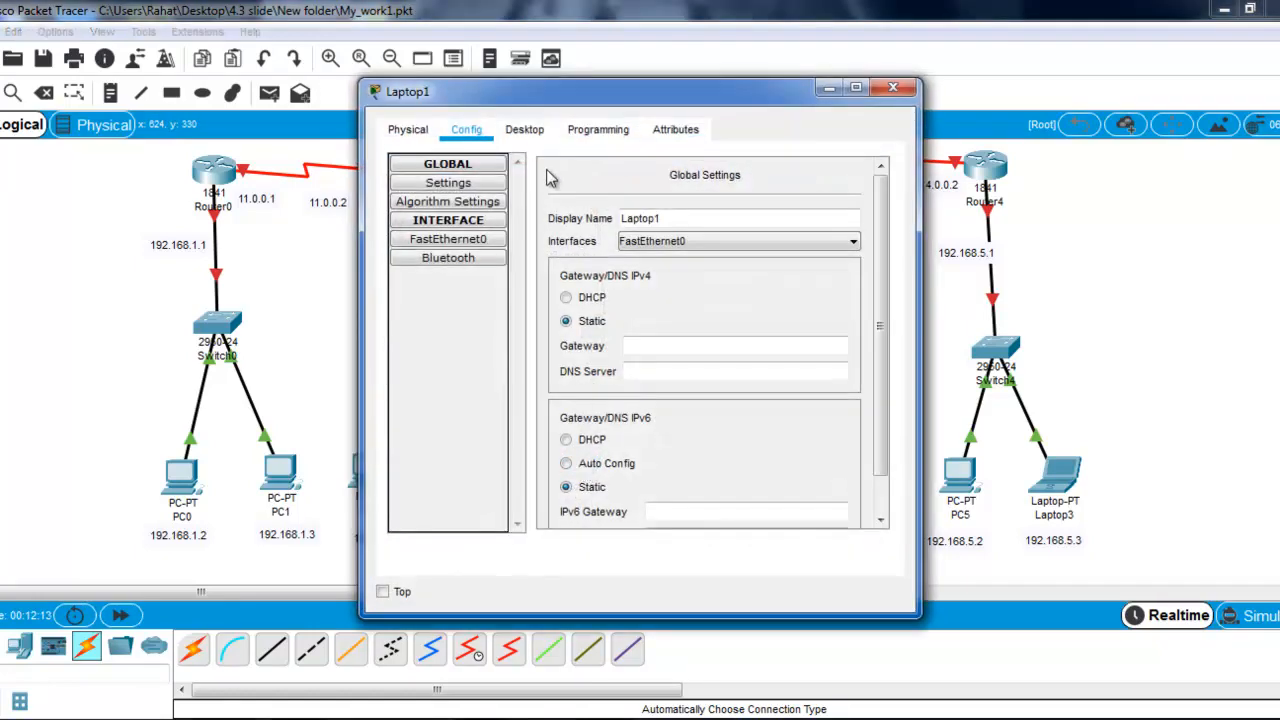
left_click(491, 240)
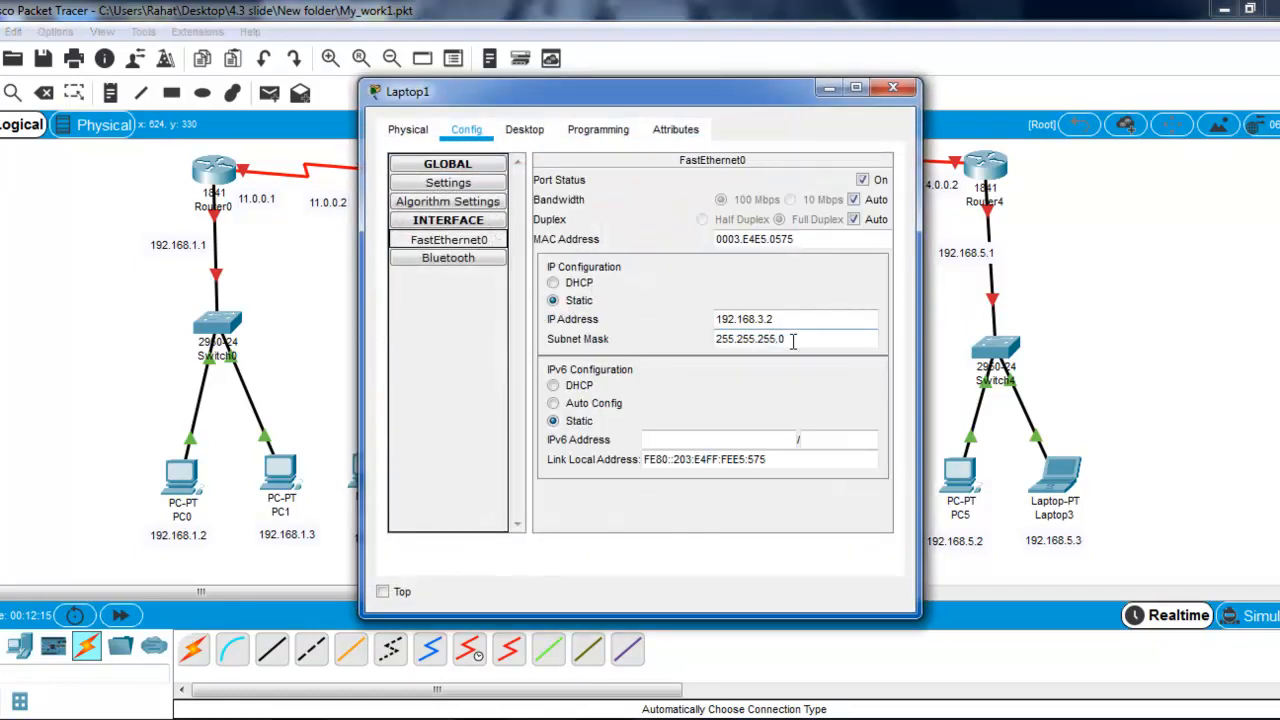
left_click(893, 88)
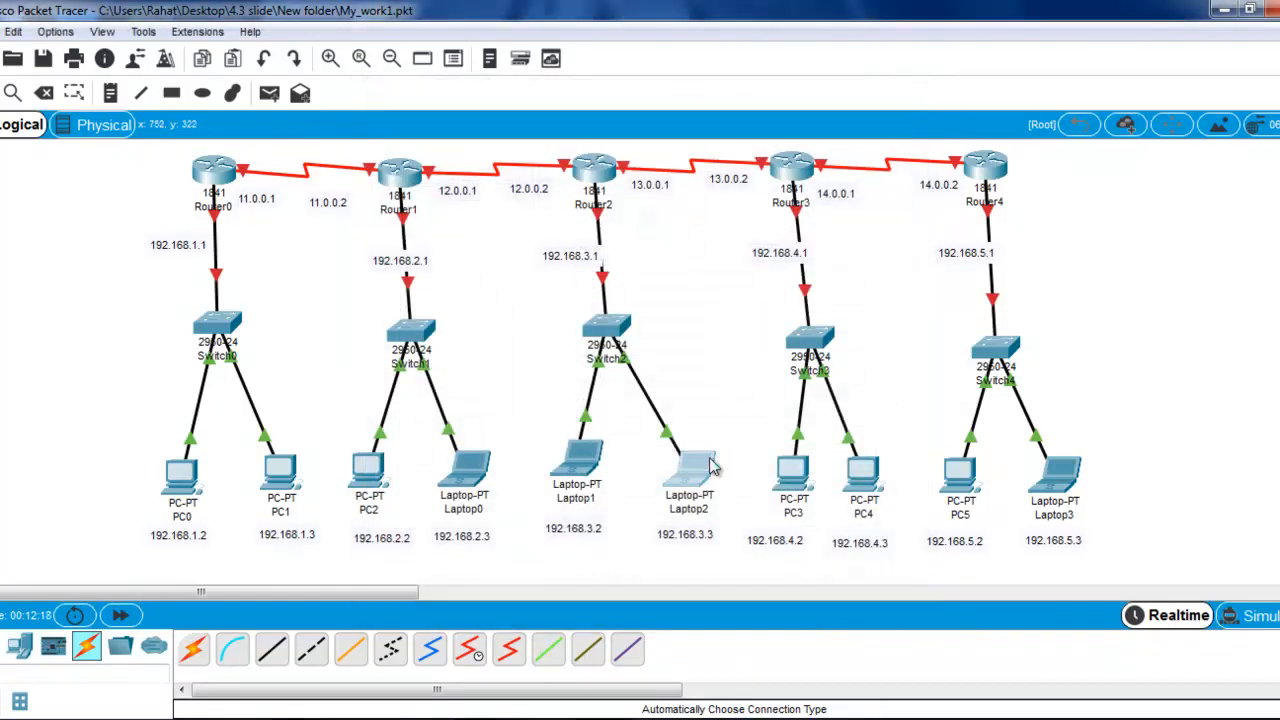
left_click(700, 466)
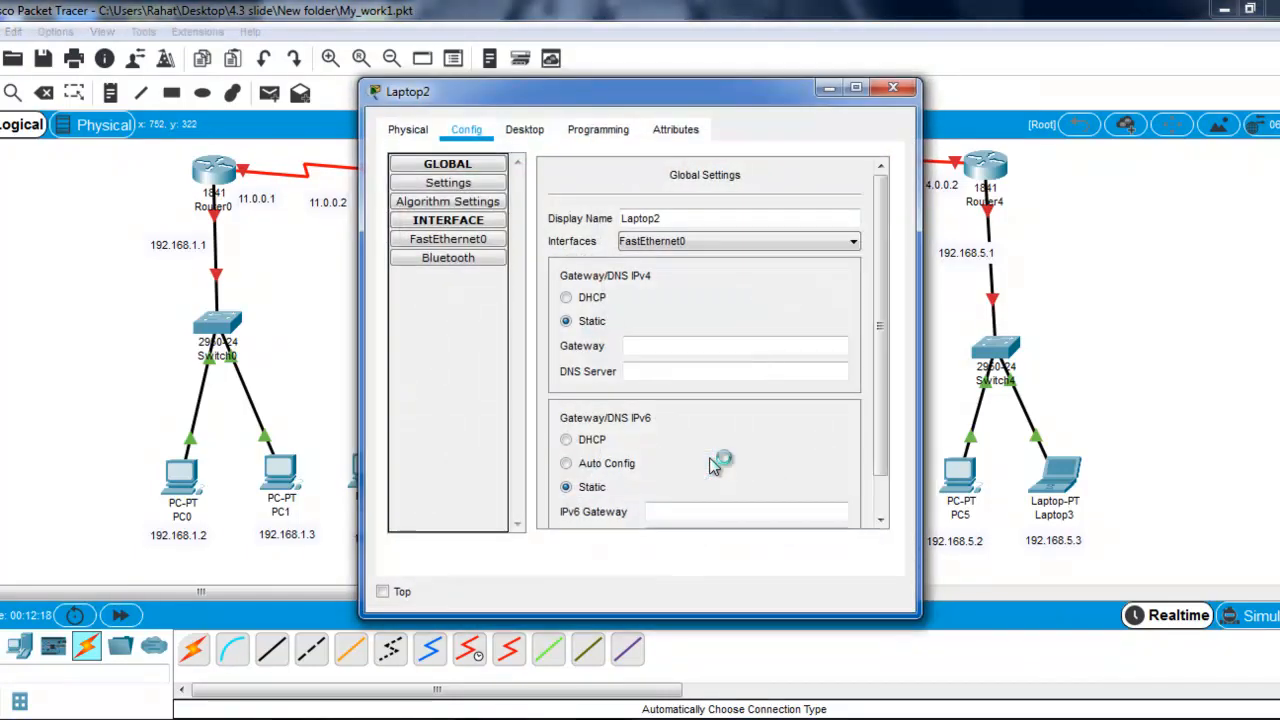
left_click(451, 243)
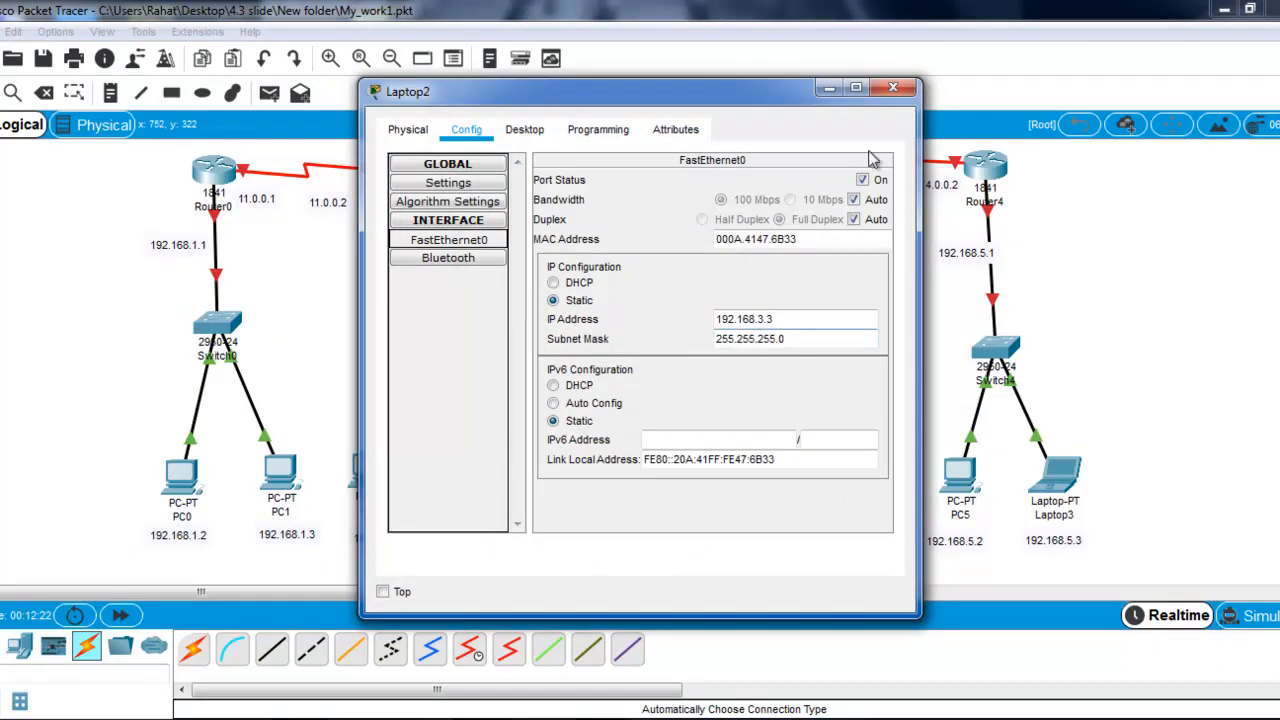
left_click(893, 91)
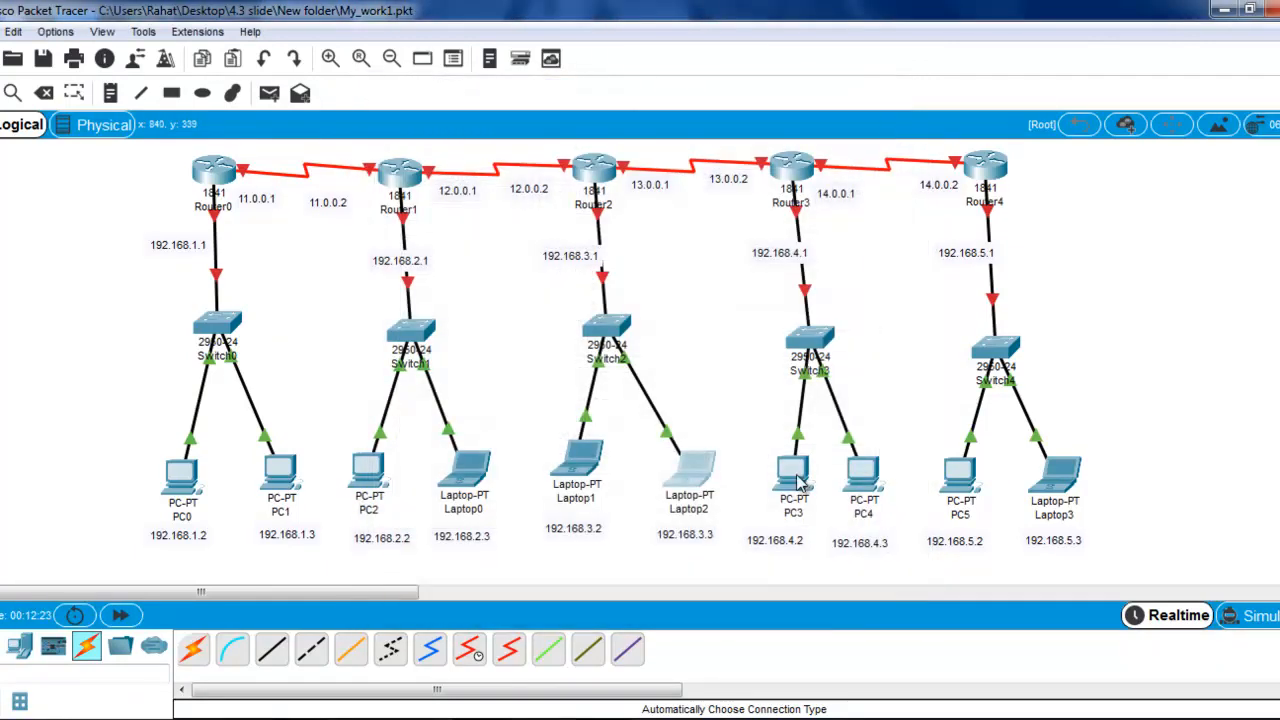
Step: Check the FastEthernet0 IP address and subnet mask configured on PC3 and PC4
left_click(797, 474)
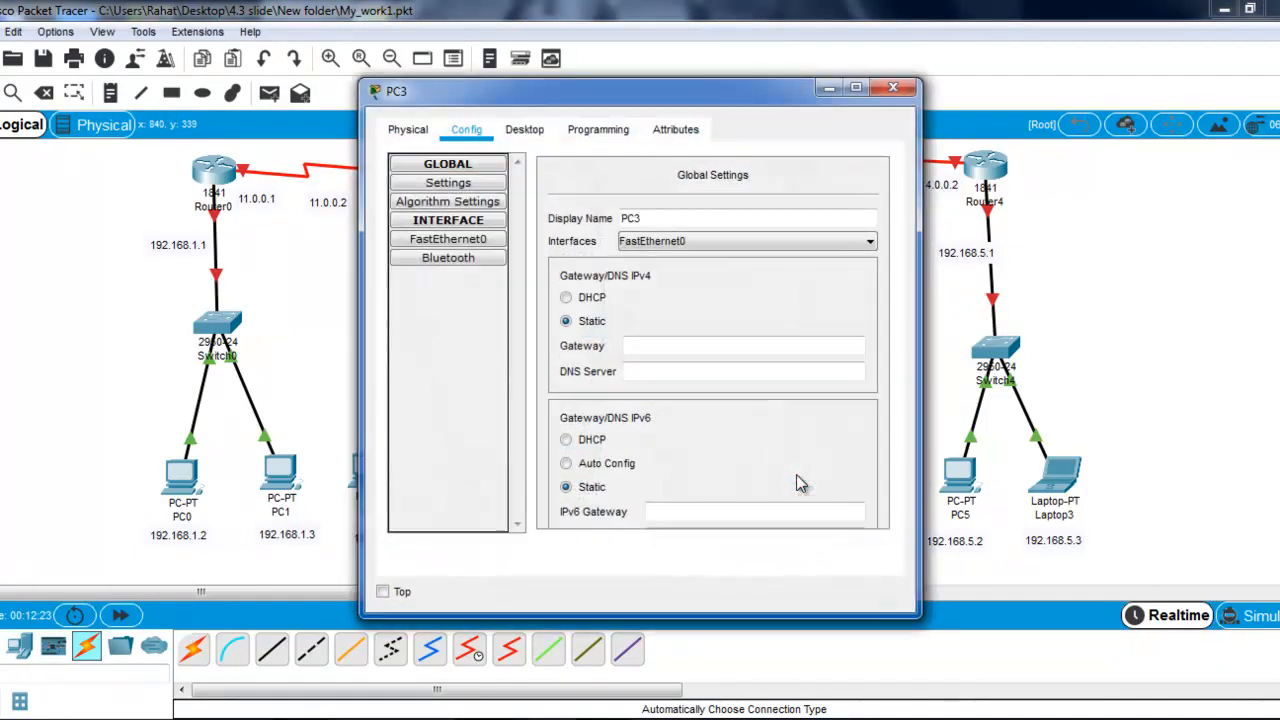
left_click(495, 245)
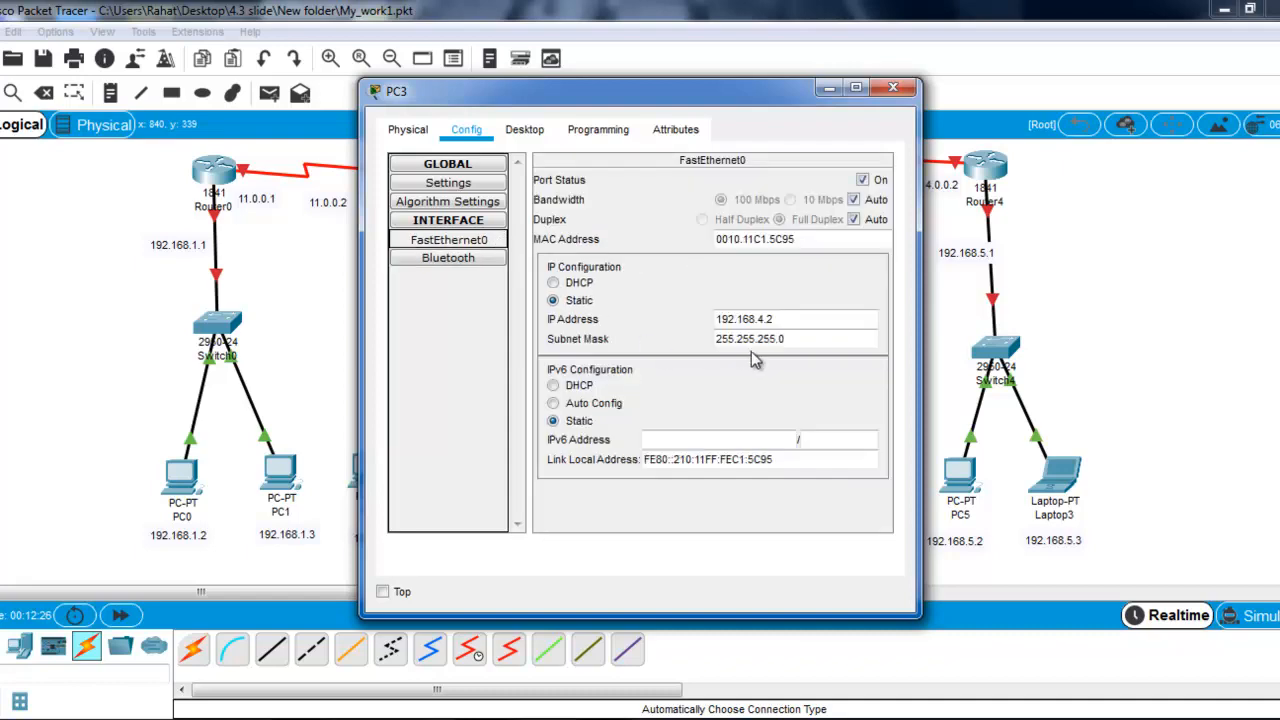
left_click(895, 89)
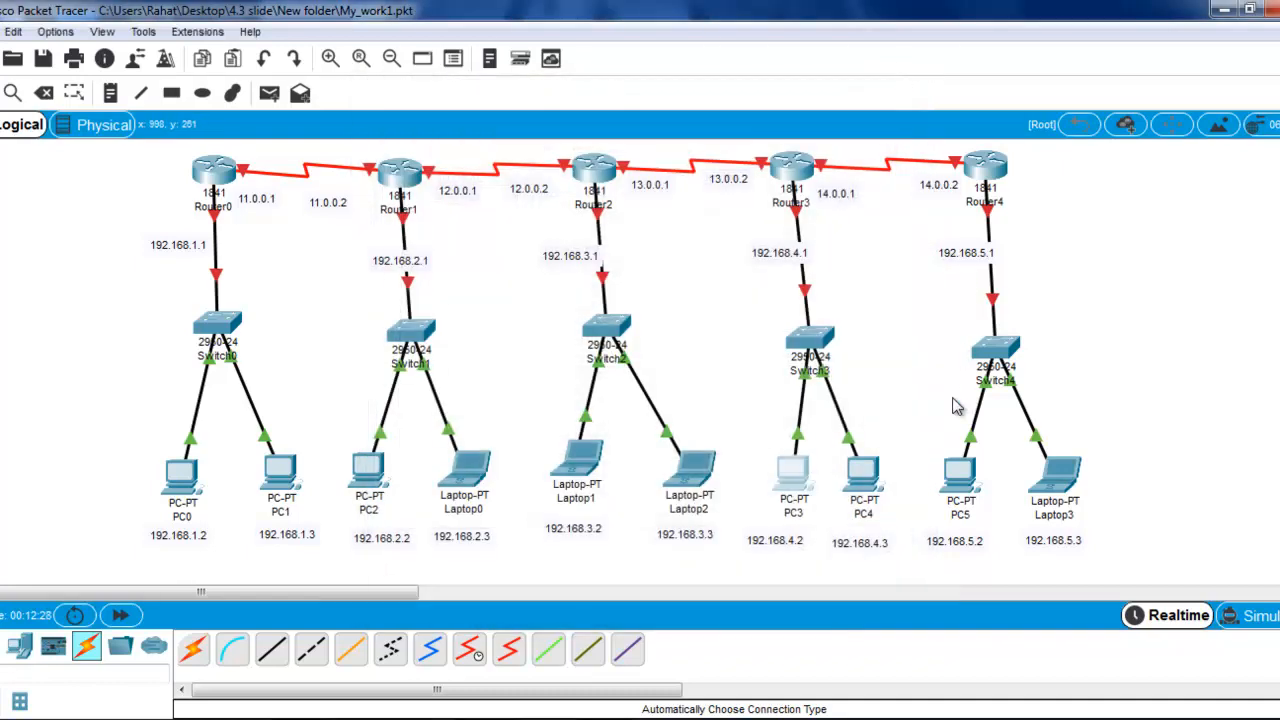
left_click(866, 488)
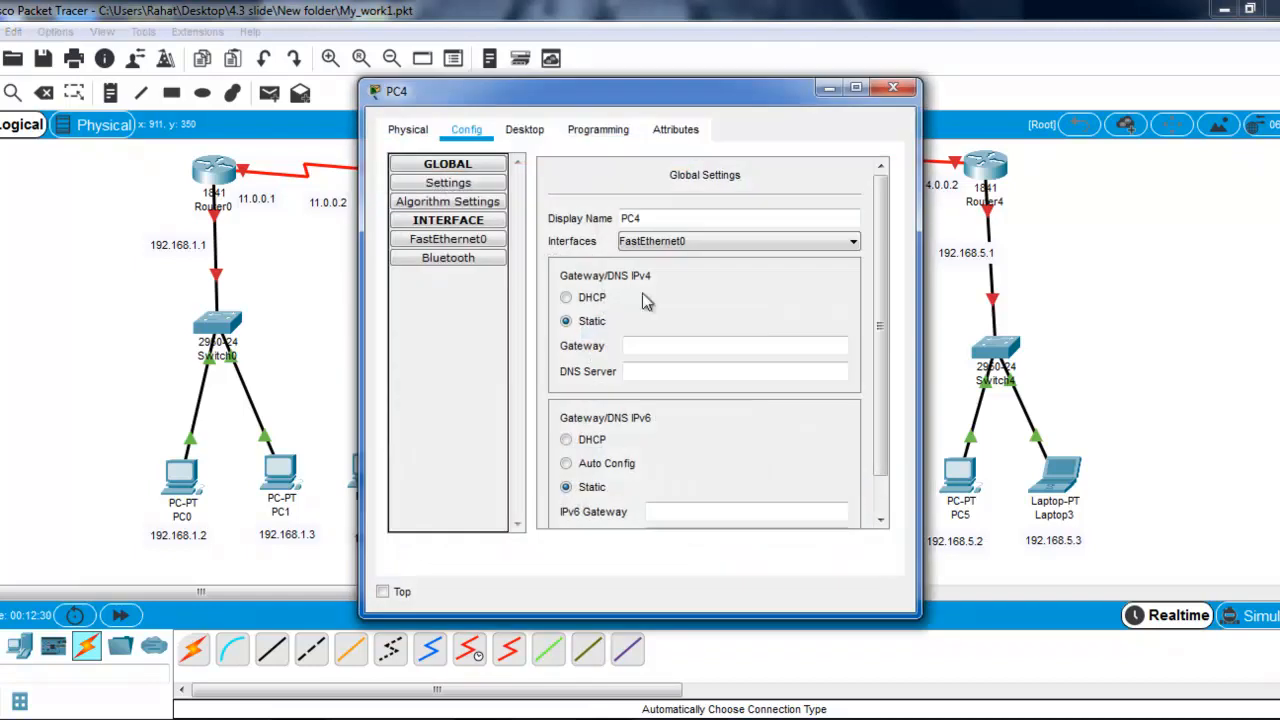
left_click(463, 245)
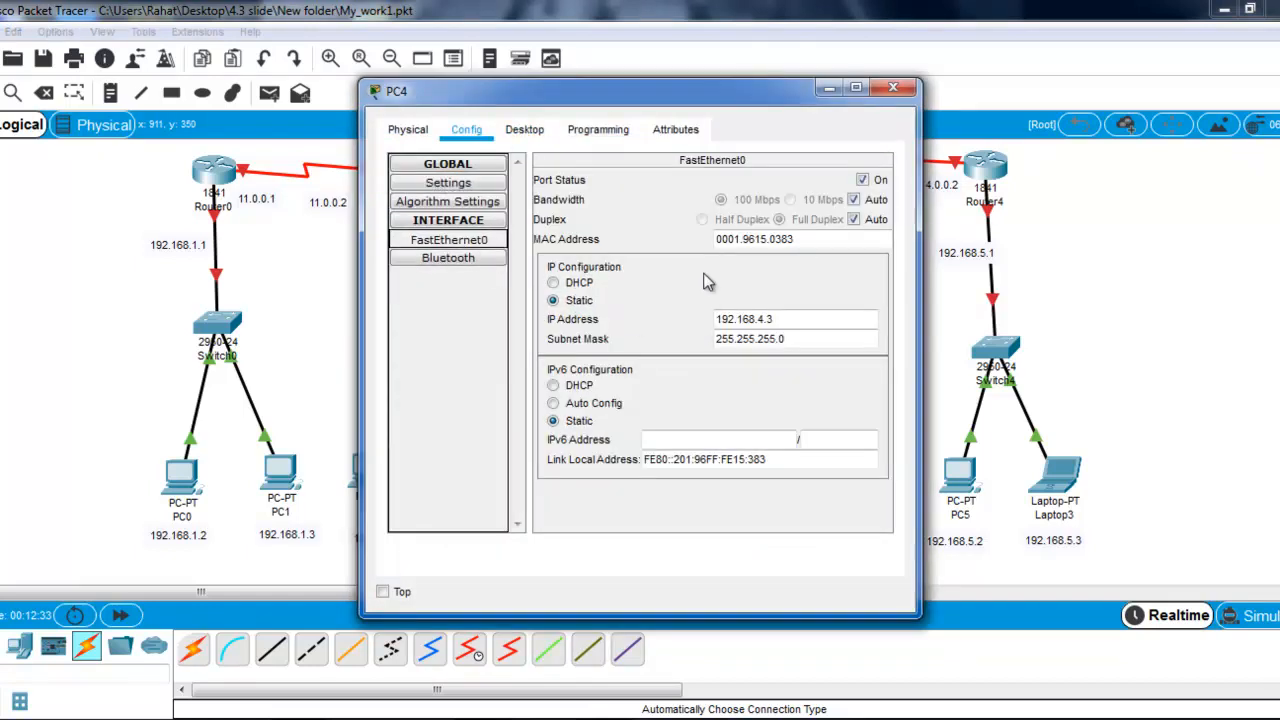
left_click(893, 90)
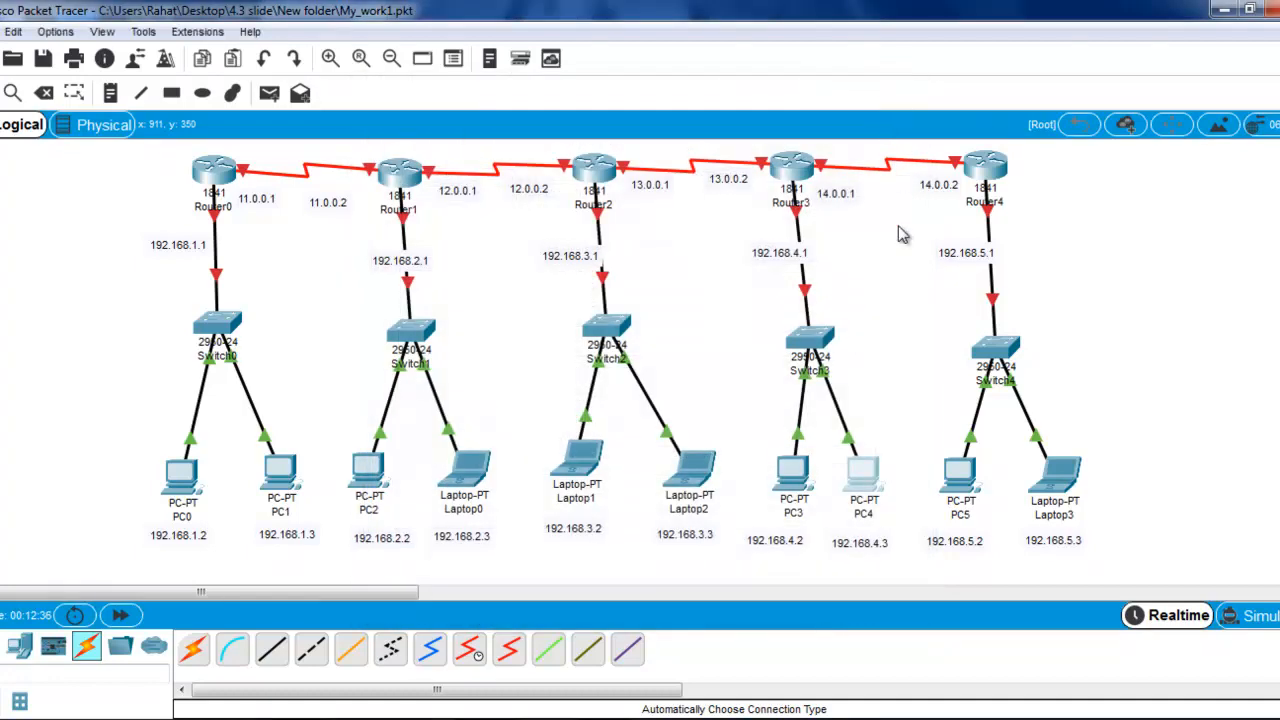
Step: Review the FastEthernet0 static IP address and subnet mask on PC5 and Laptop3
left_click(950, 490)
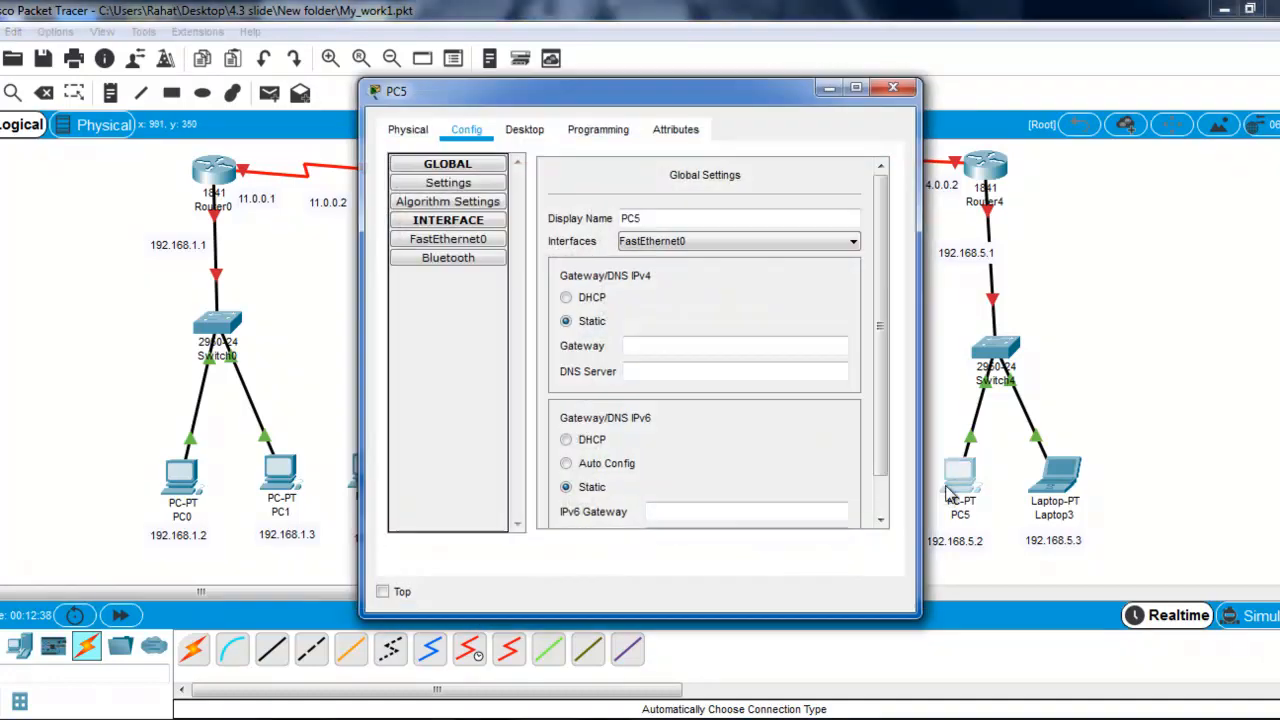
left_click(435, 238)
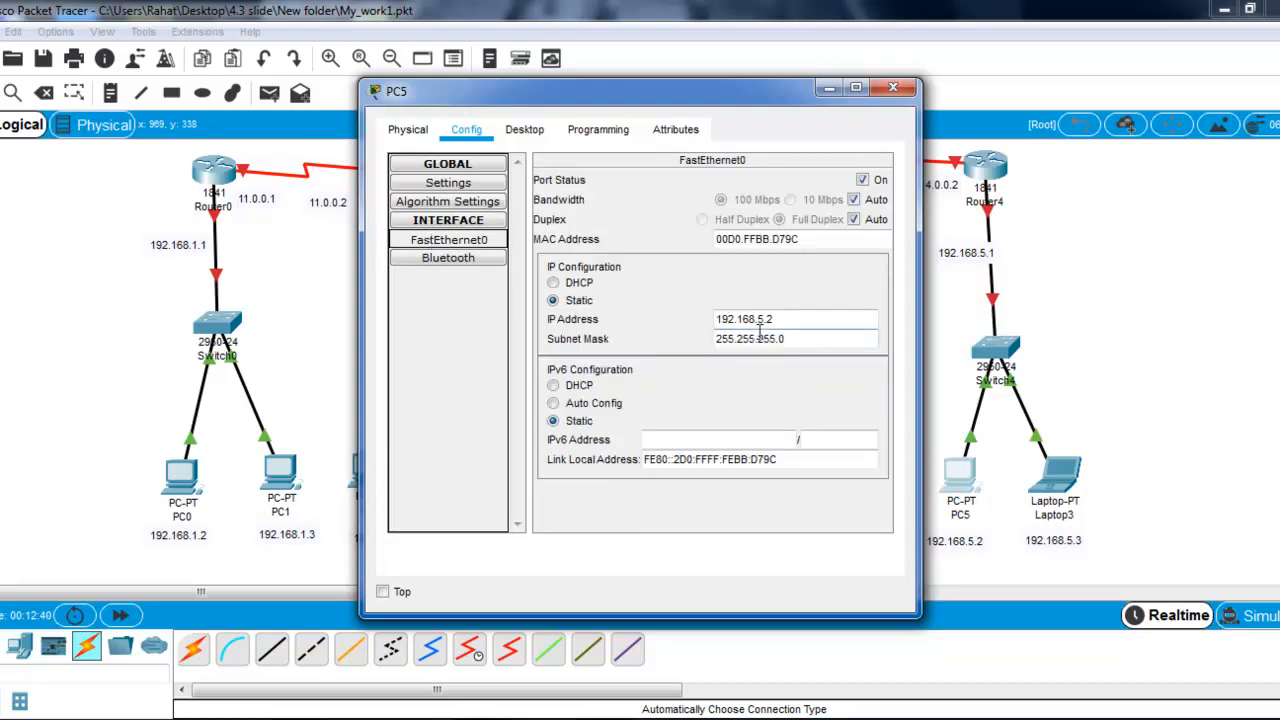
left_click(893, 88)
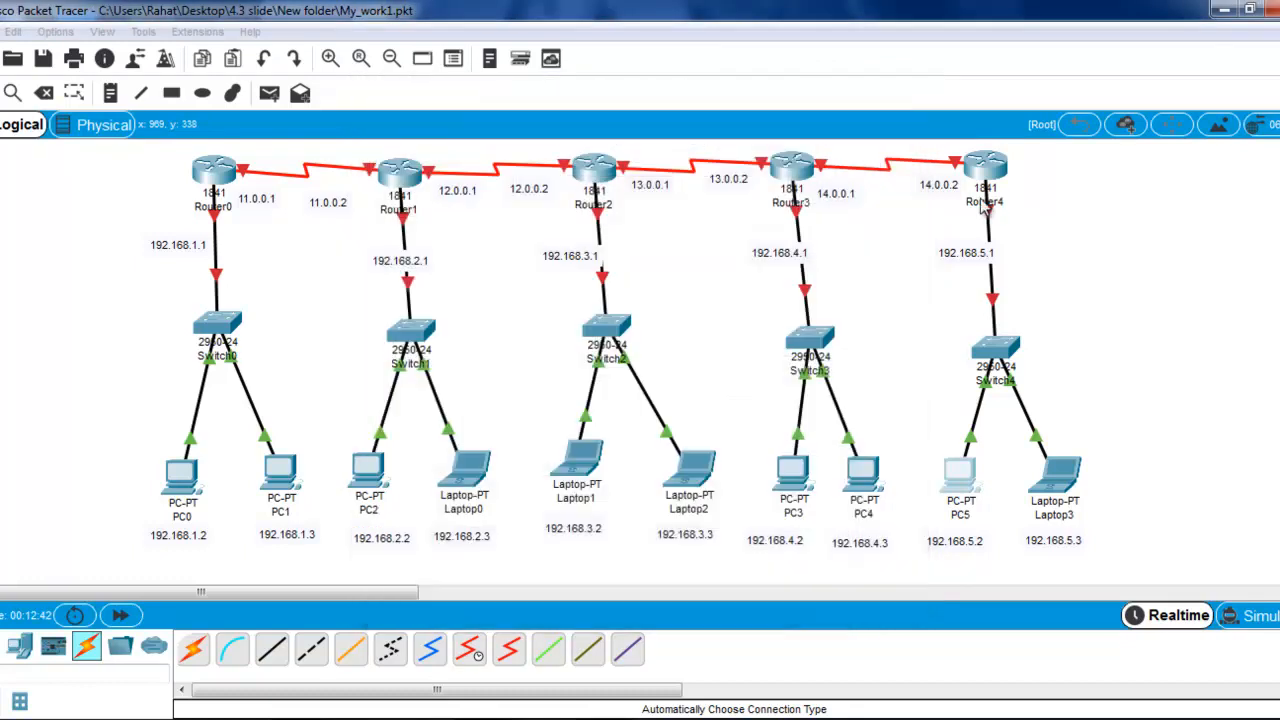
left_click(1060, 470)
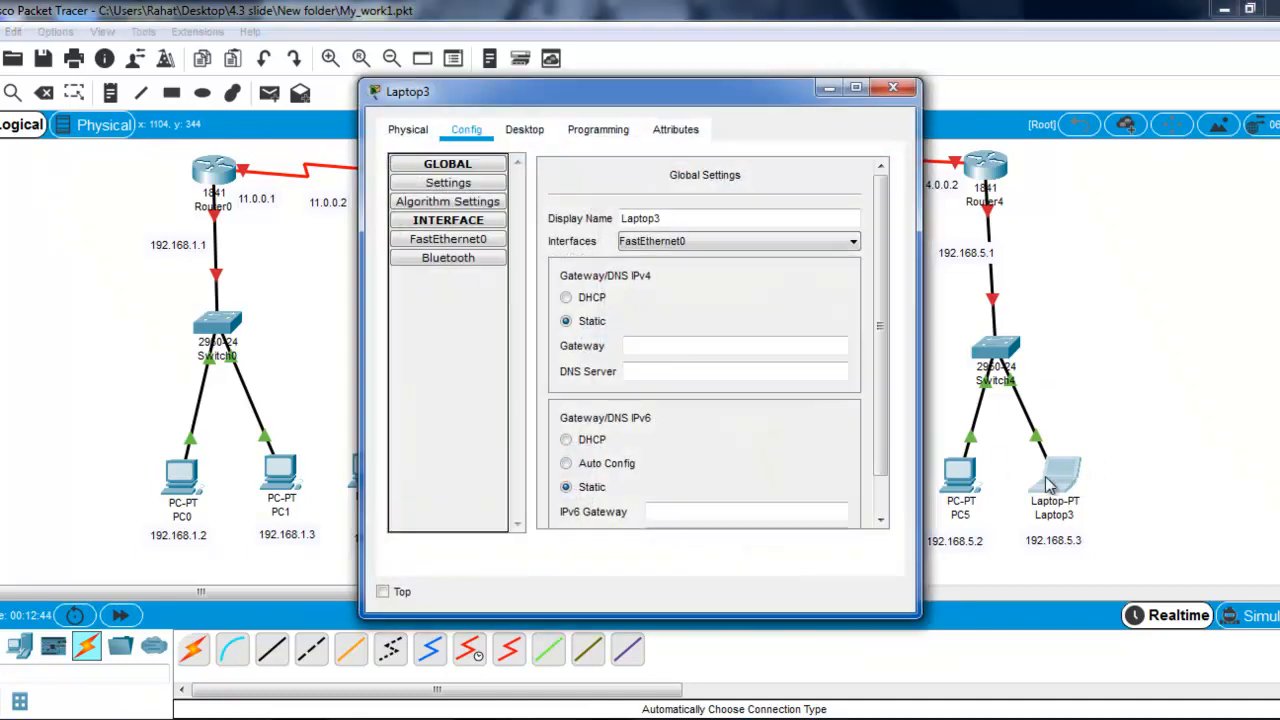
left_click(448, 240)
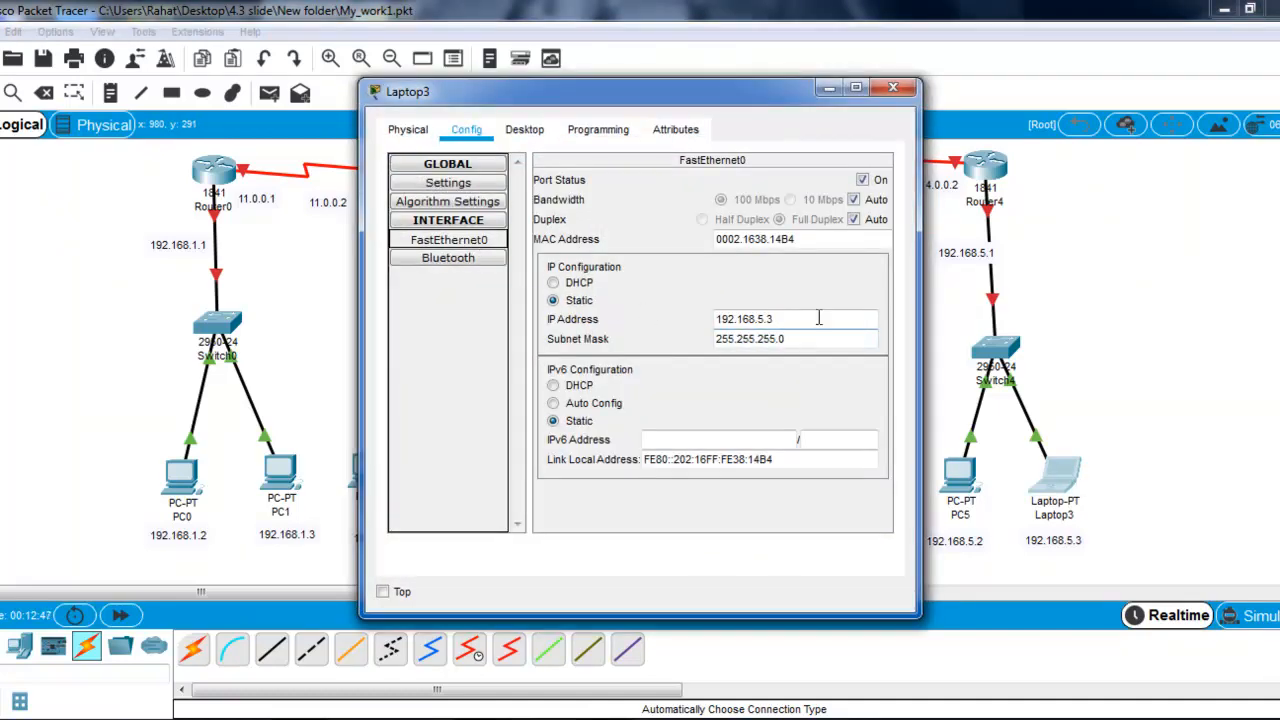
left_click(895, 90)
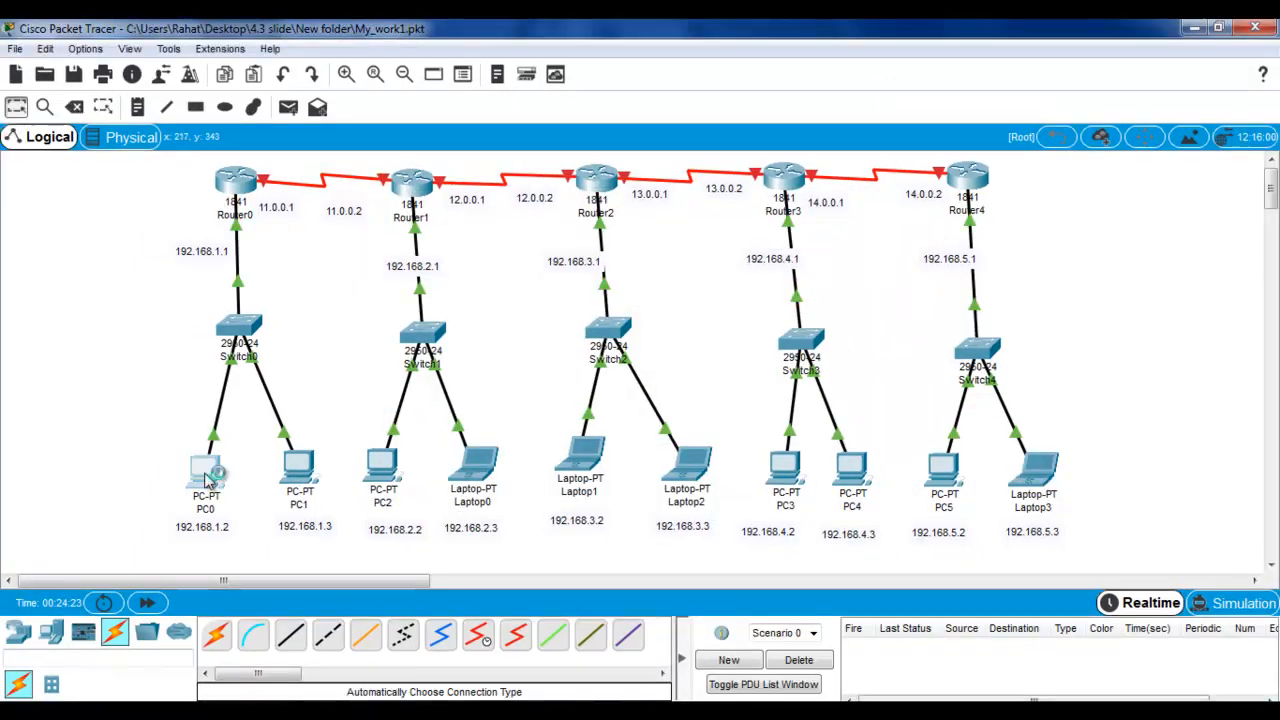
Step: Set the default gateway in PC0's static IP configuration to 192.168.1.1
left_click(205, 468)
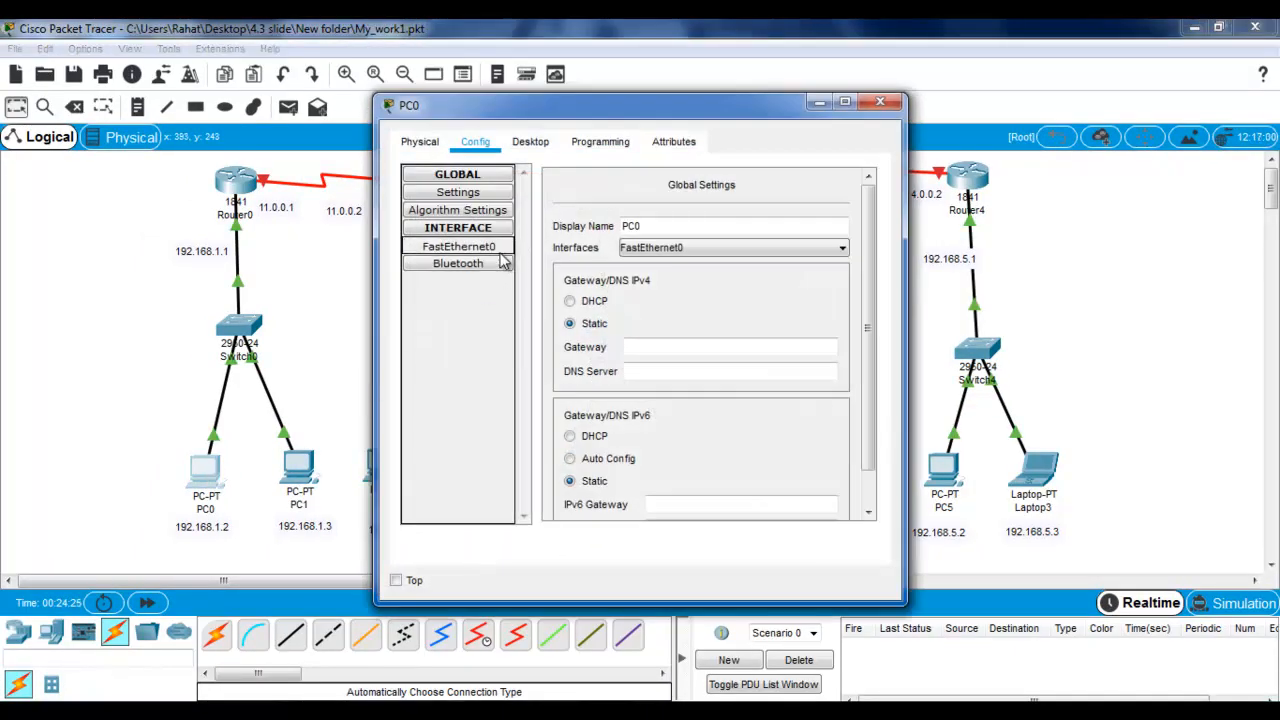
left_click(462, 246)
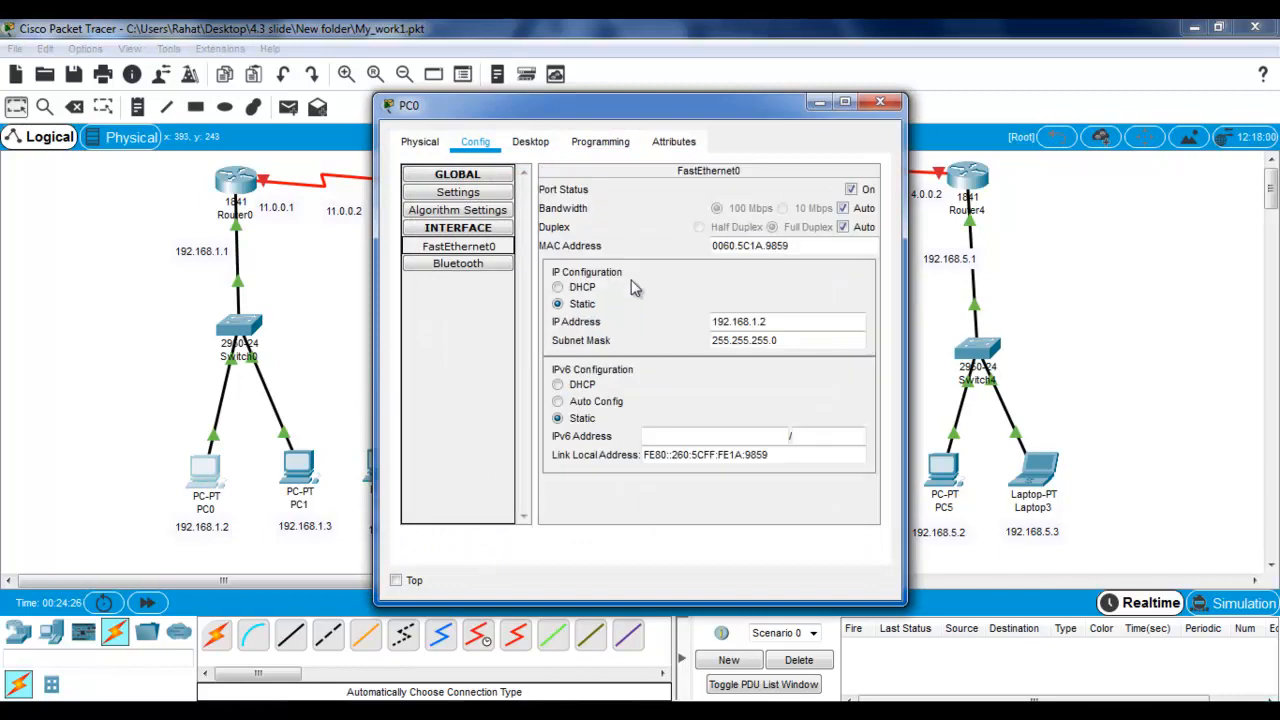
left_click(530, 142)
left_click(480, 240)
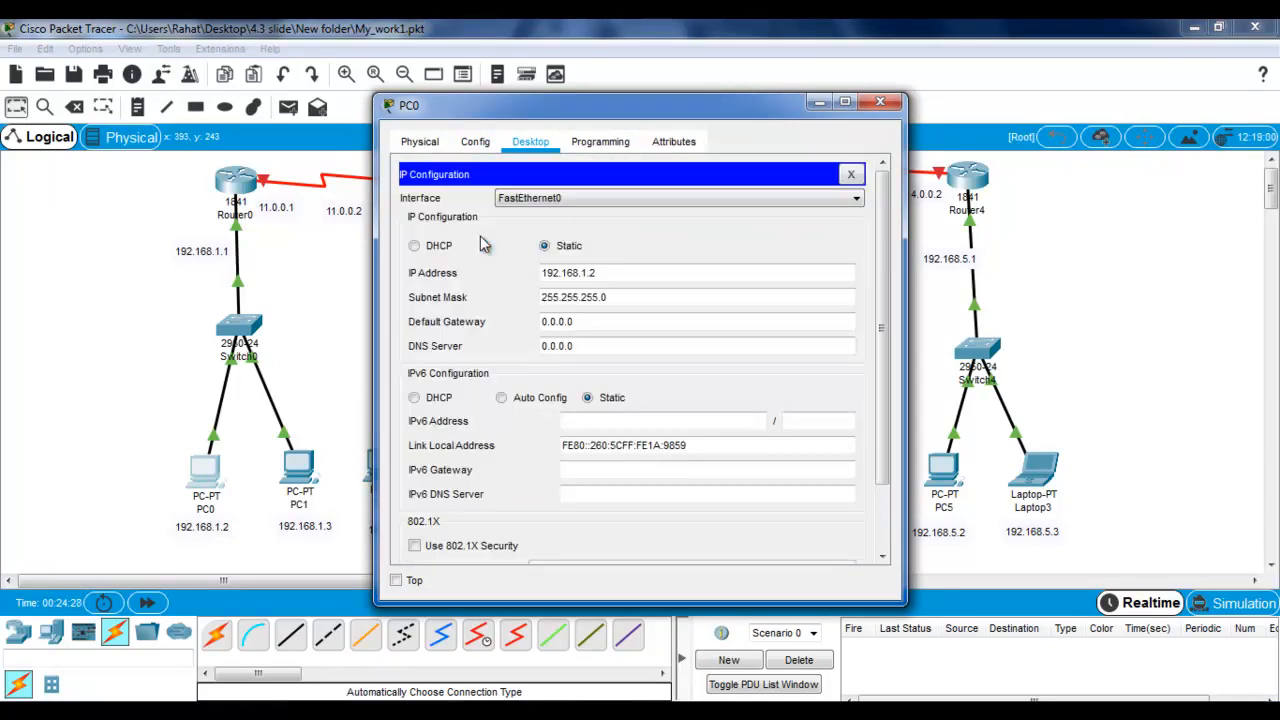
double_click(660, 273)
key("ctrl+c")
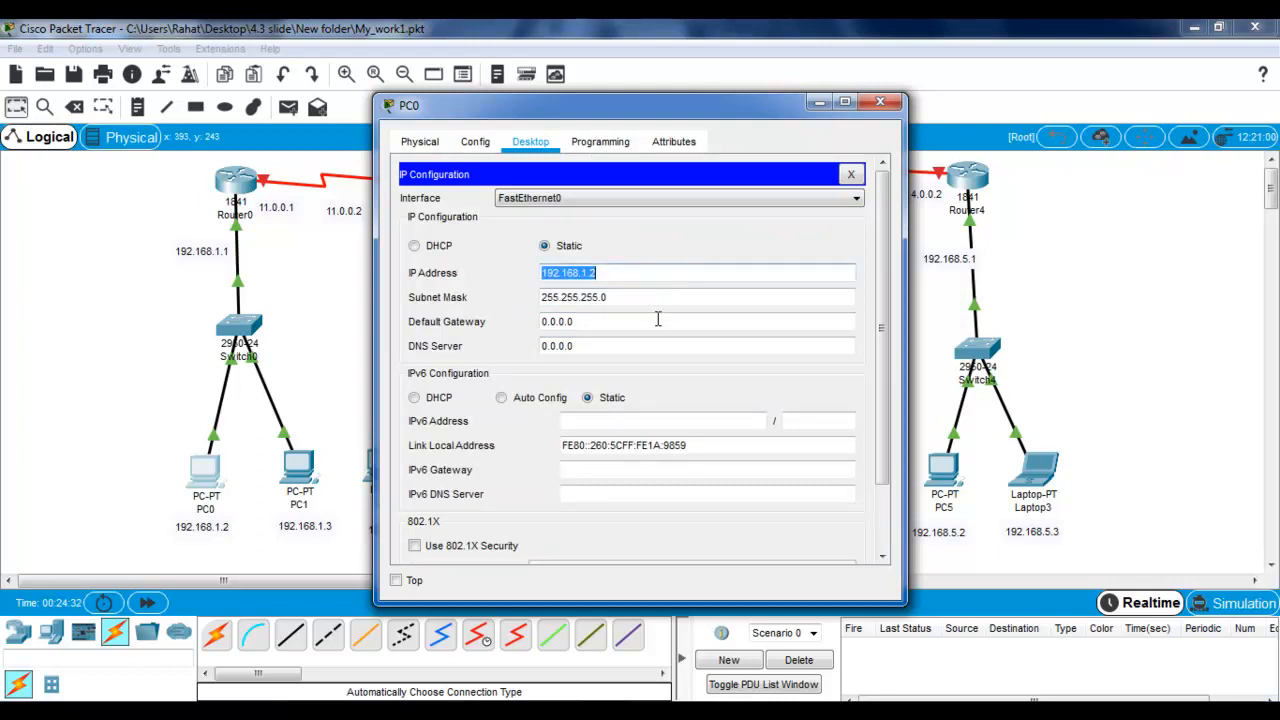
double_click(657, 321)
key("ctrl+v")
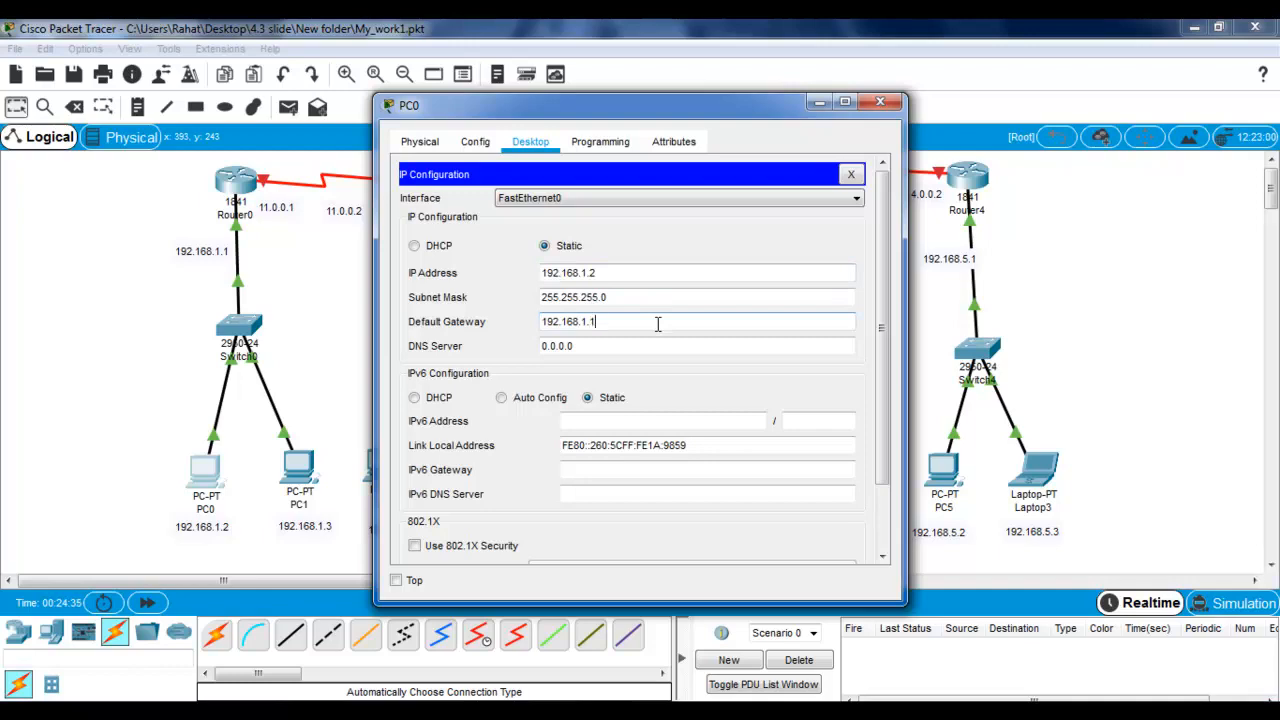
left_click(884, 106)
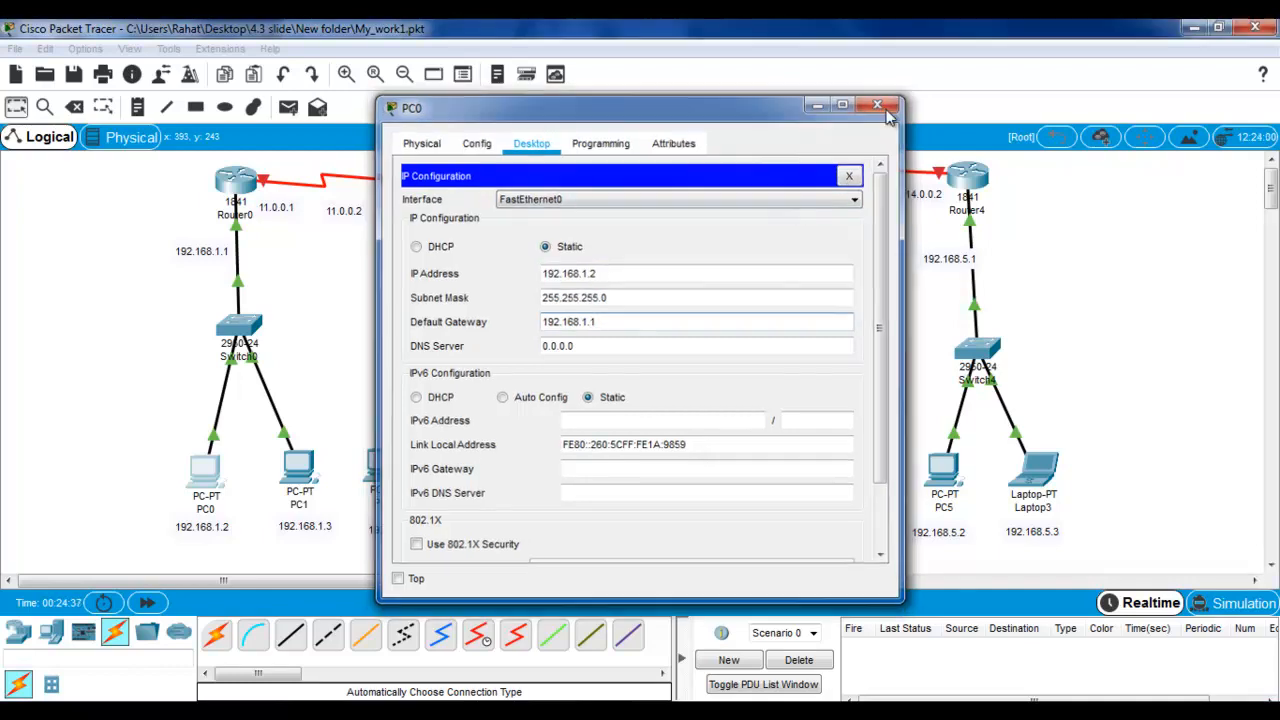
Step: Enter the default gateway address in PC1's static IP configuration
left_click(300, 466)
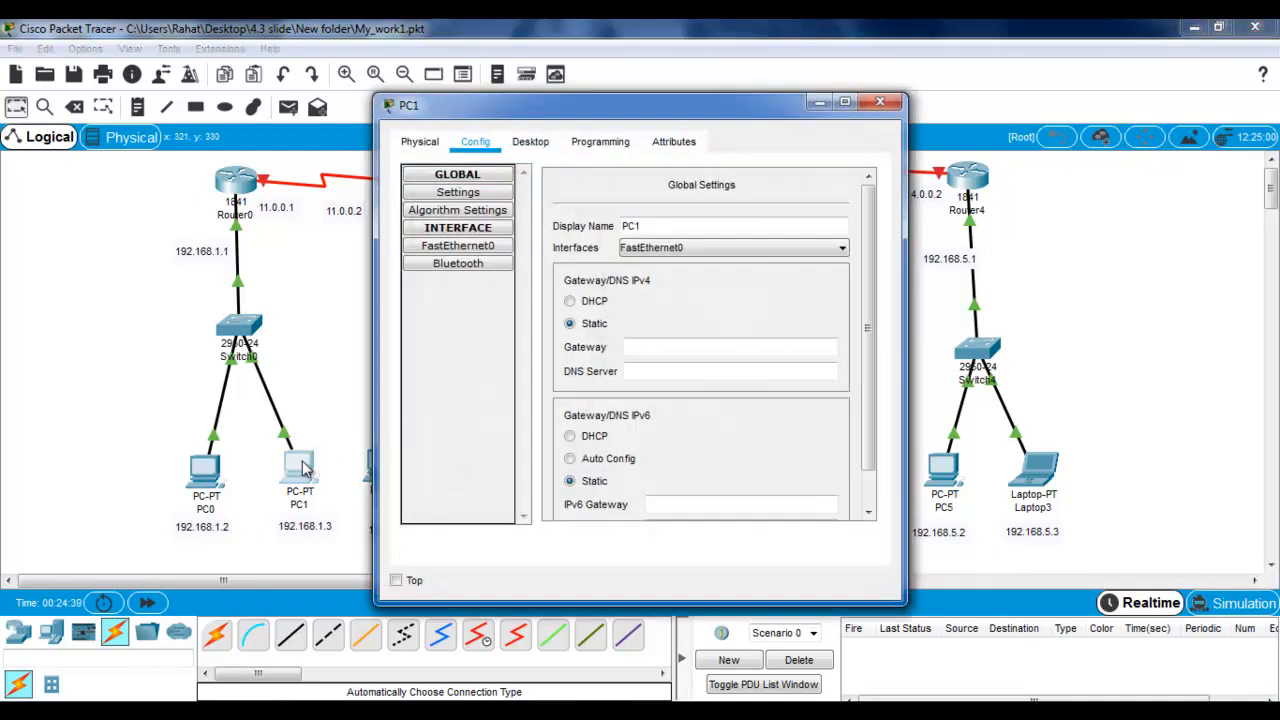
left_click(536, 141)
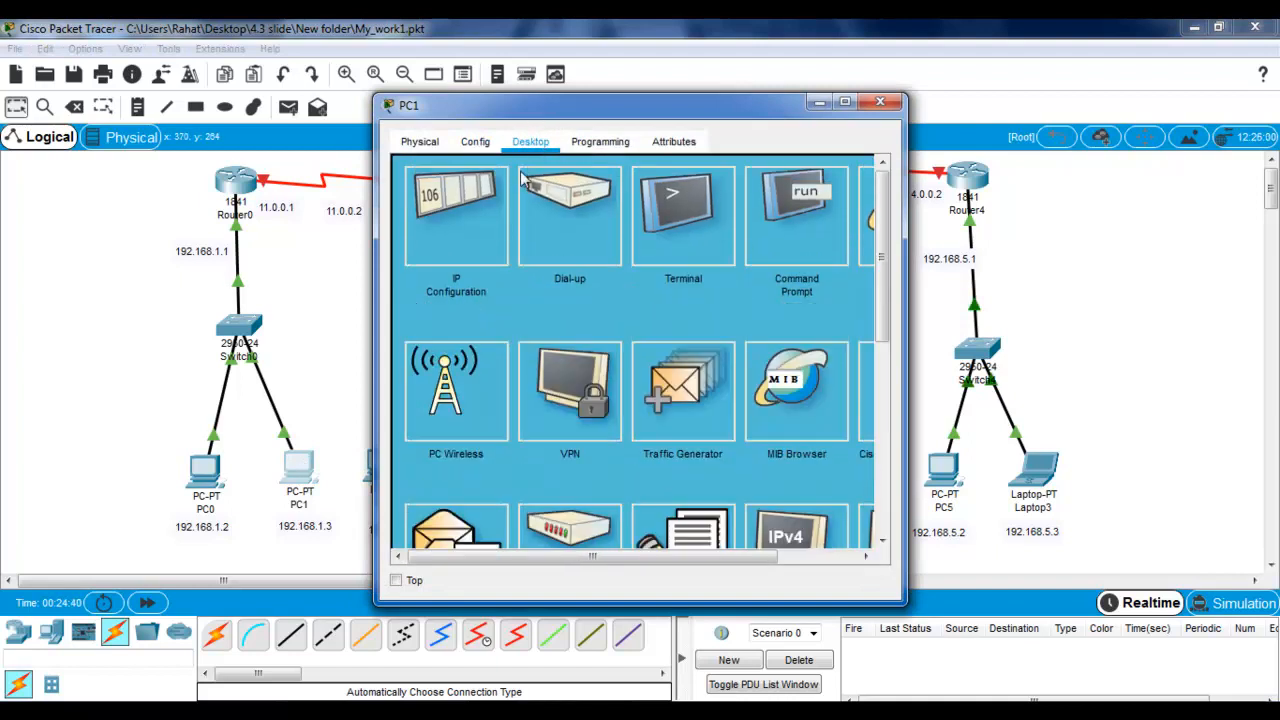
left_click(475, 254)
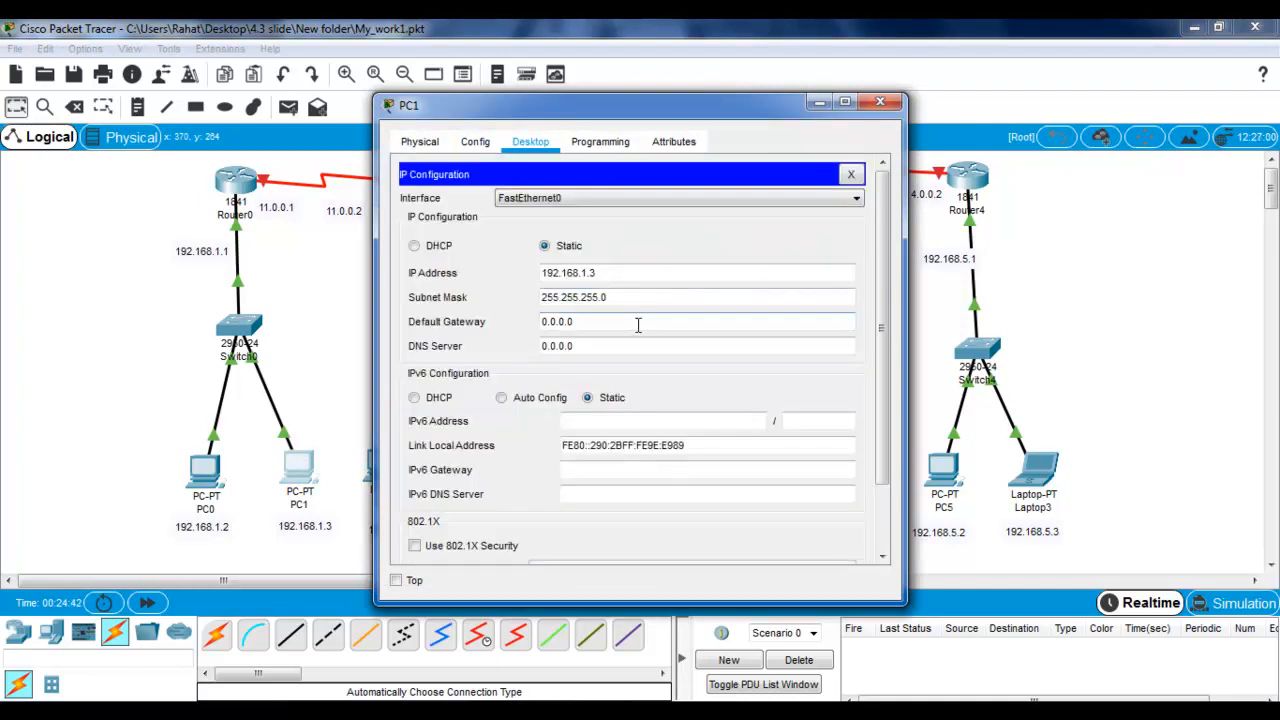
double_click(637, 325)
type("192.168.1.2")
left_click(880, 101)
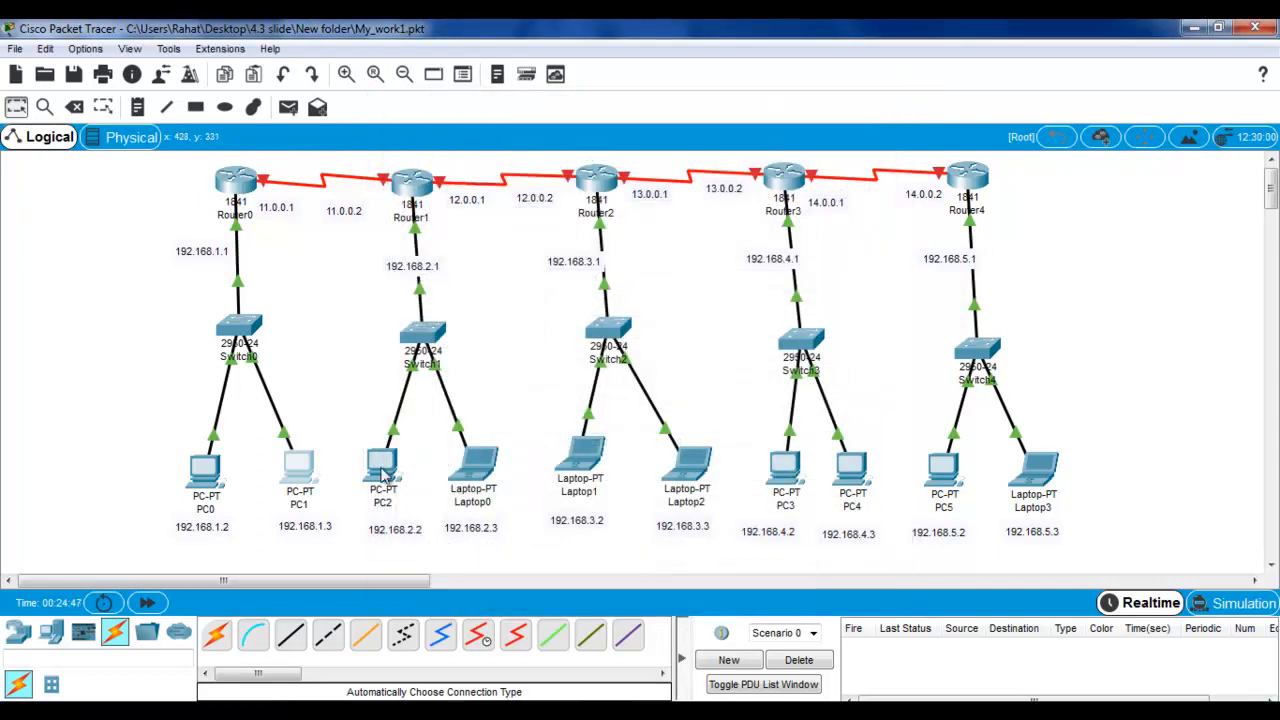
Step: Set the default gateway in PC2's static IP configuration to 192.168.2.1
left_click(376, 470)
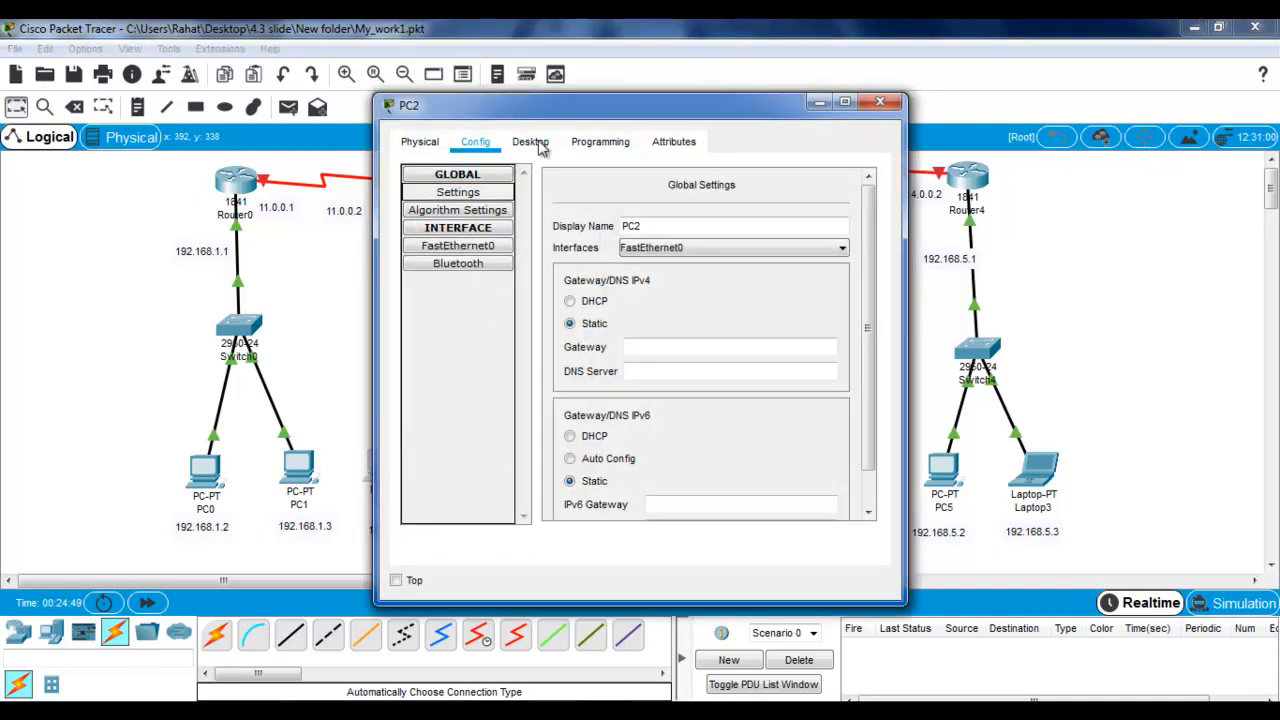
left_click(540, 145)
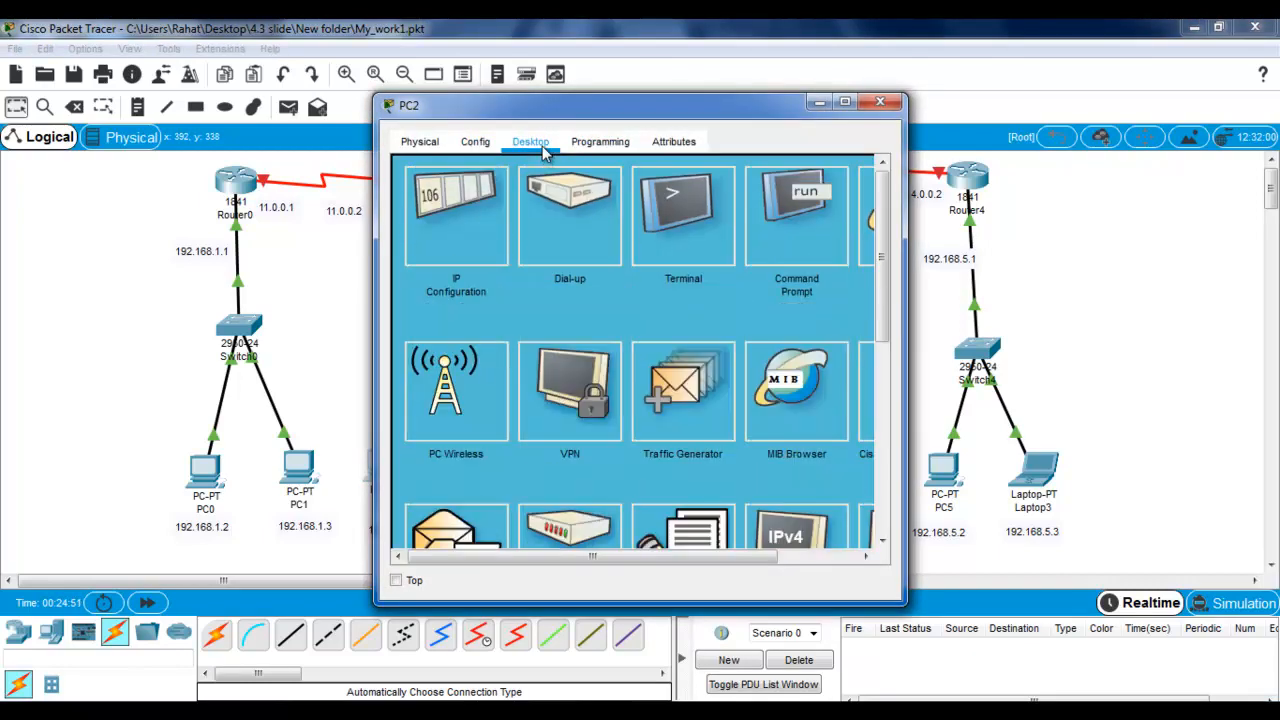
left_click(471, 199)
left_click(636, 322)
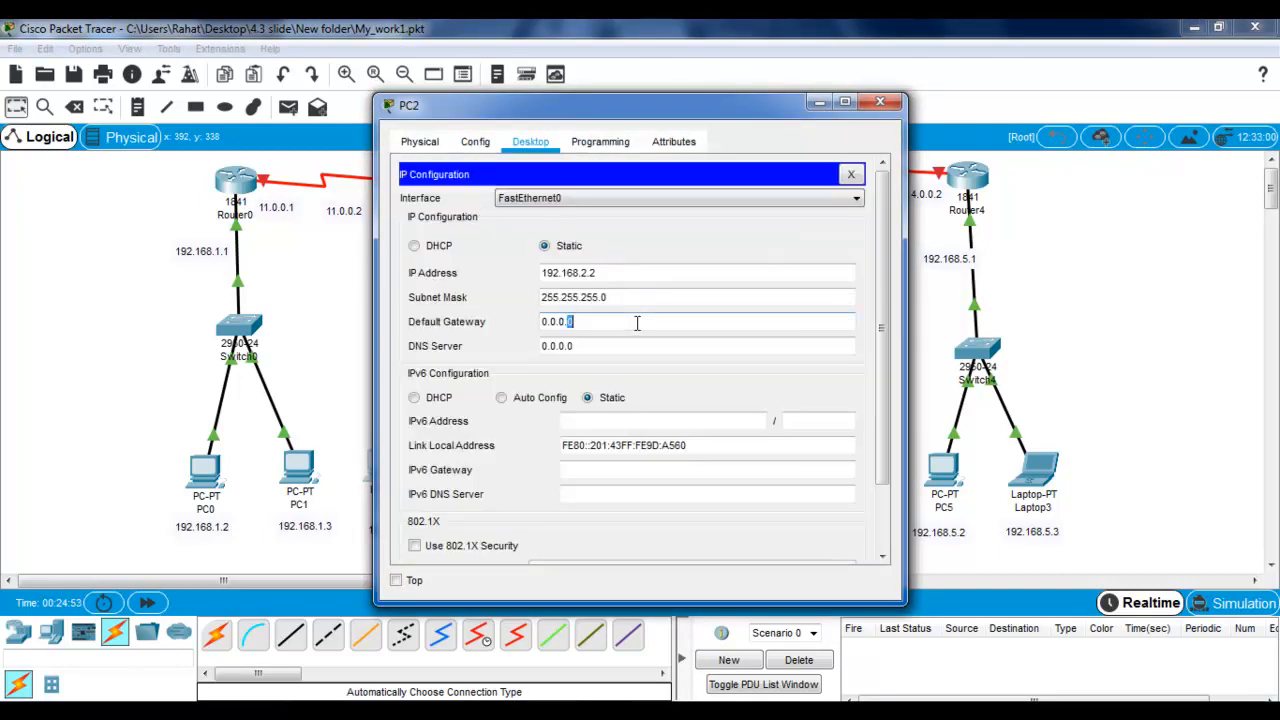
double_click(636, 322)
type("192.168.1.2.1")
double_click(636, 322)
left_click(880, 101)
Step: Set the default gateway in Laptop0's static IP configuration to 192.168.2.1
left_click(484, 459)
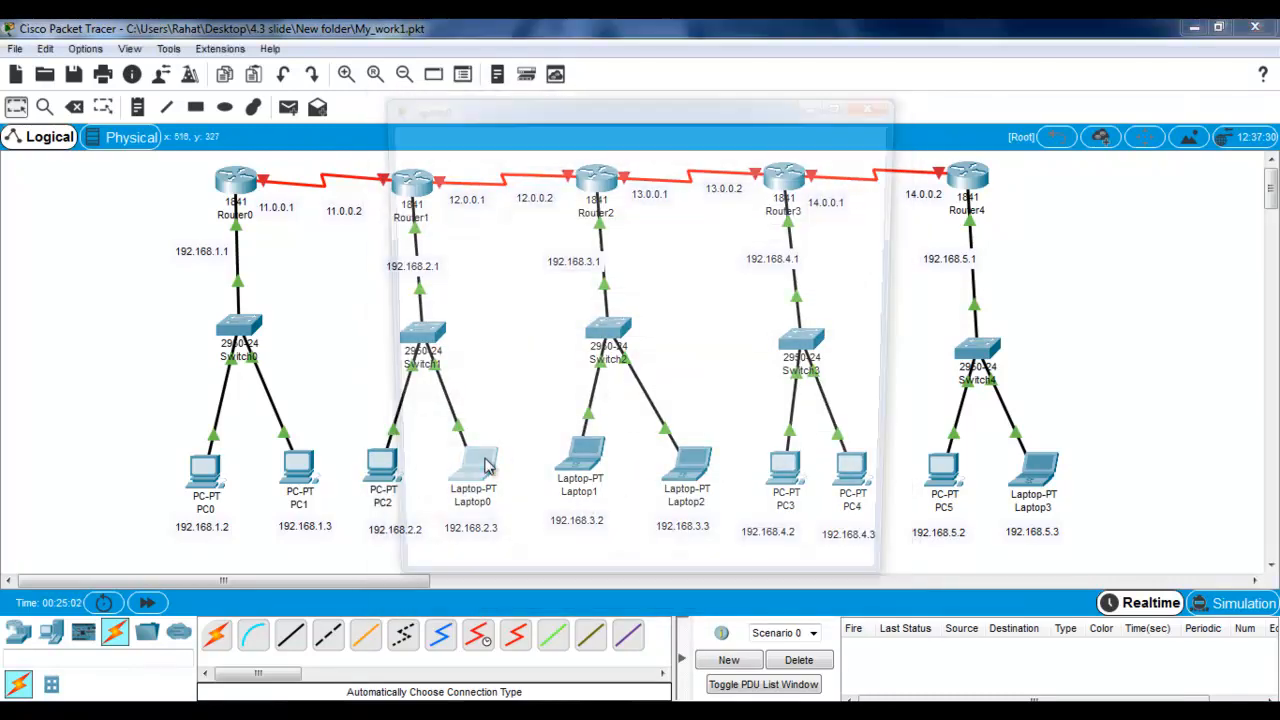
left_click(530, 141)
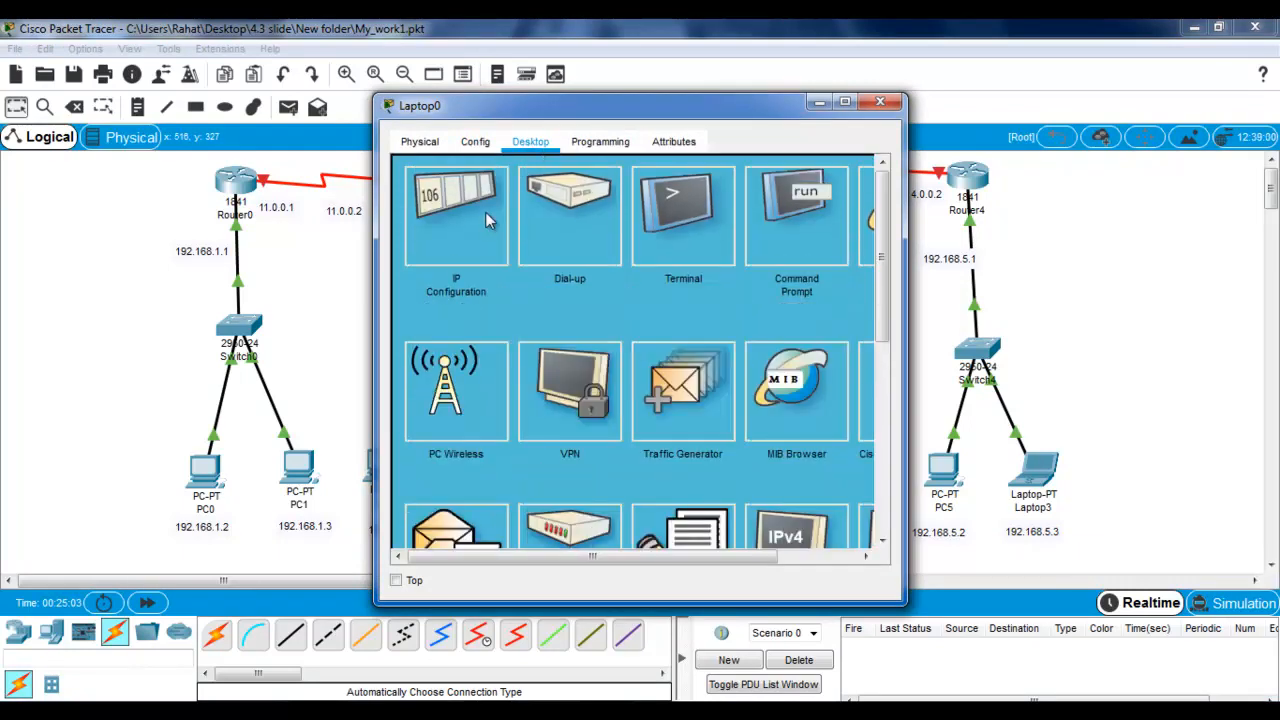
left_click(482, 222)
left_click(616, 321)
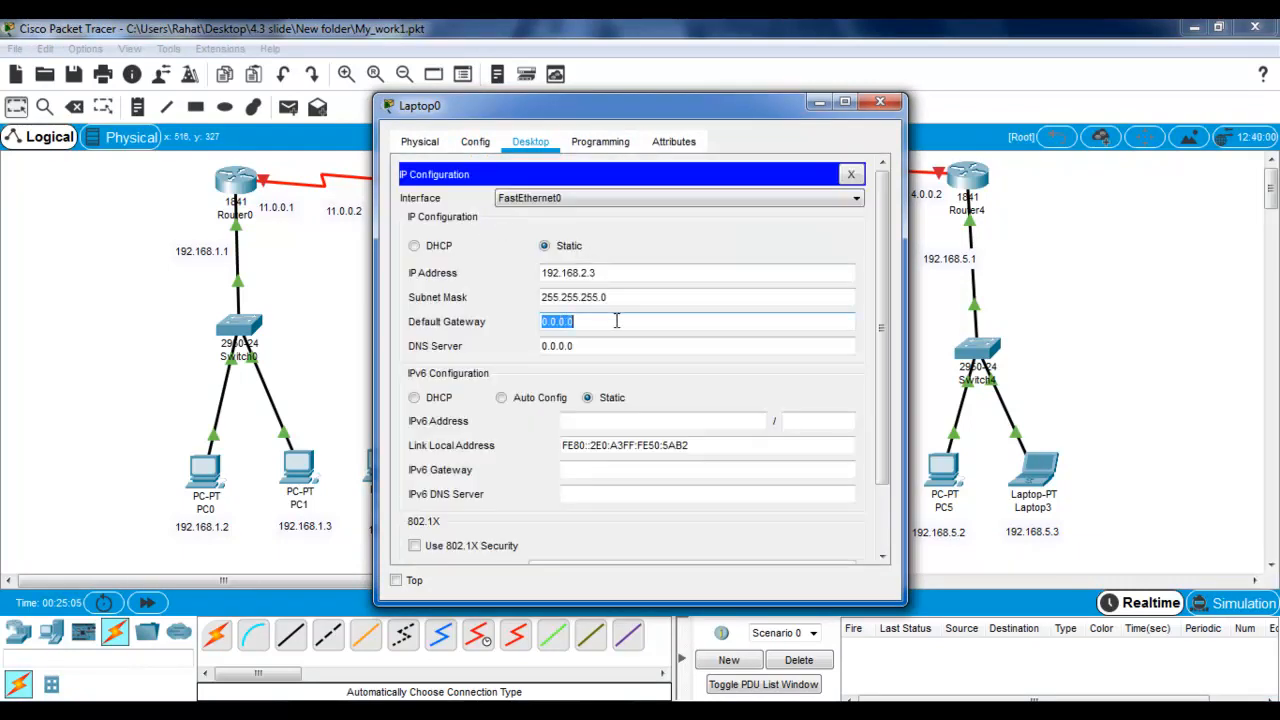
type("192.168.2.1")
left_click(893, 113)
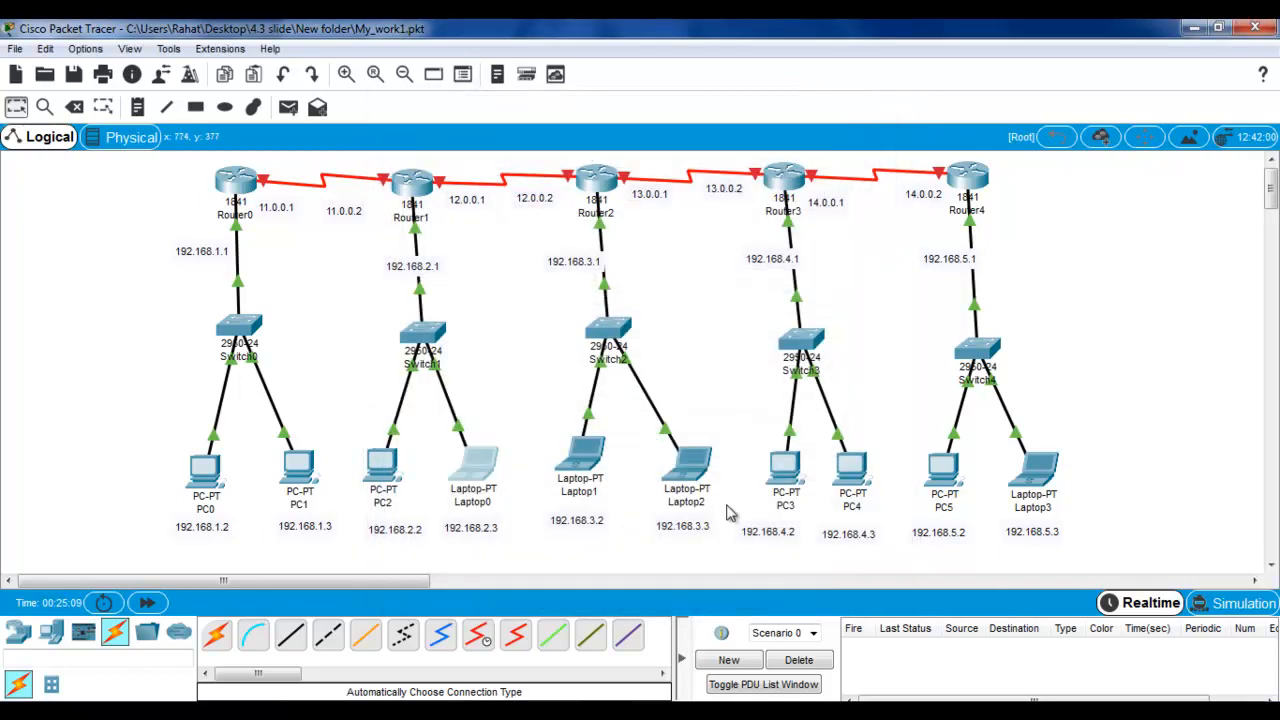
Step: Set the default gateway in Laptop1's static IP configuration to 192.168.3.1
left_click(578, 462)
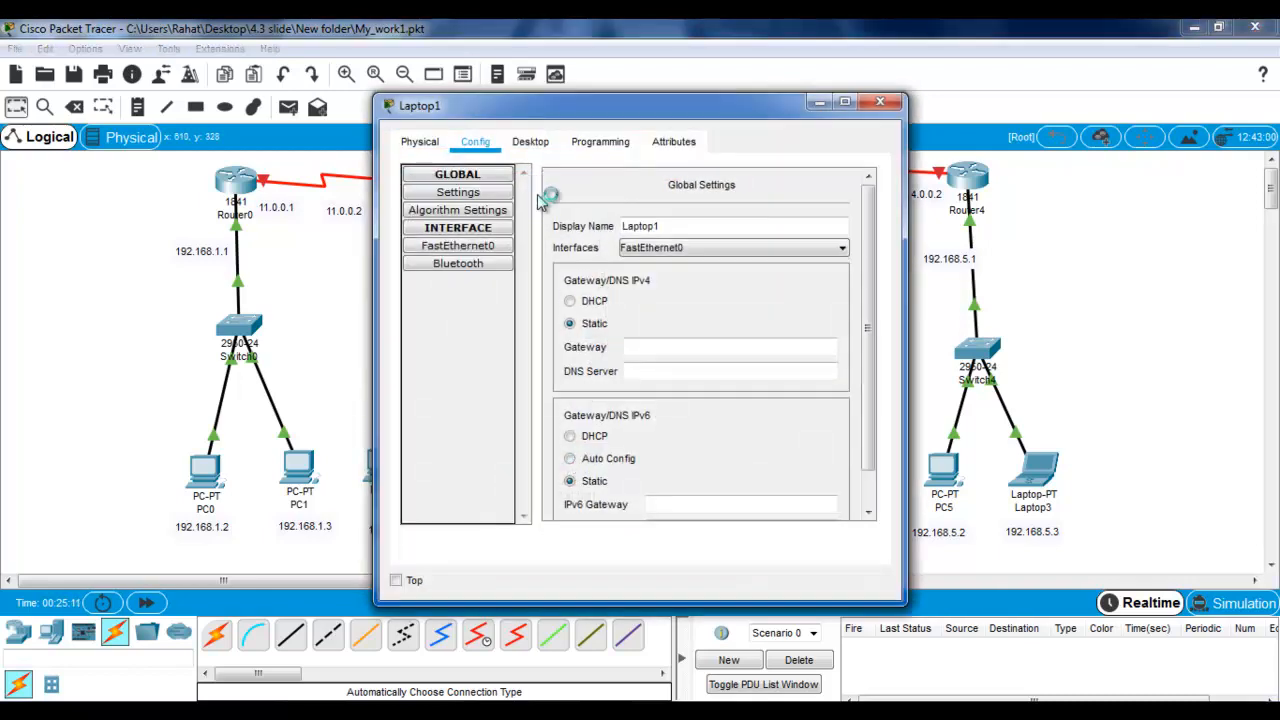
left_click(530, 141)
left_click(481, 207)
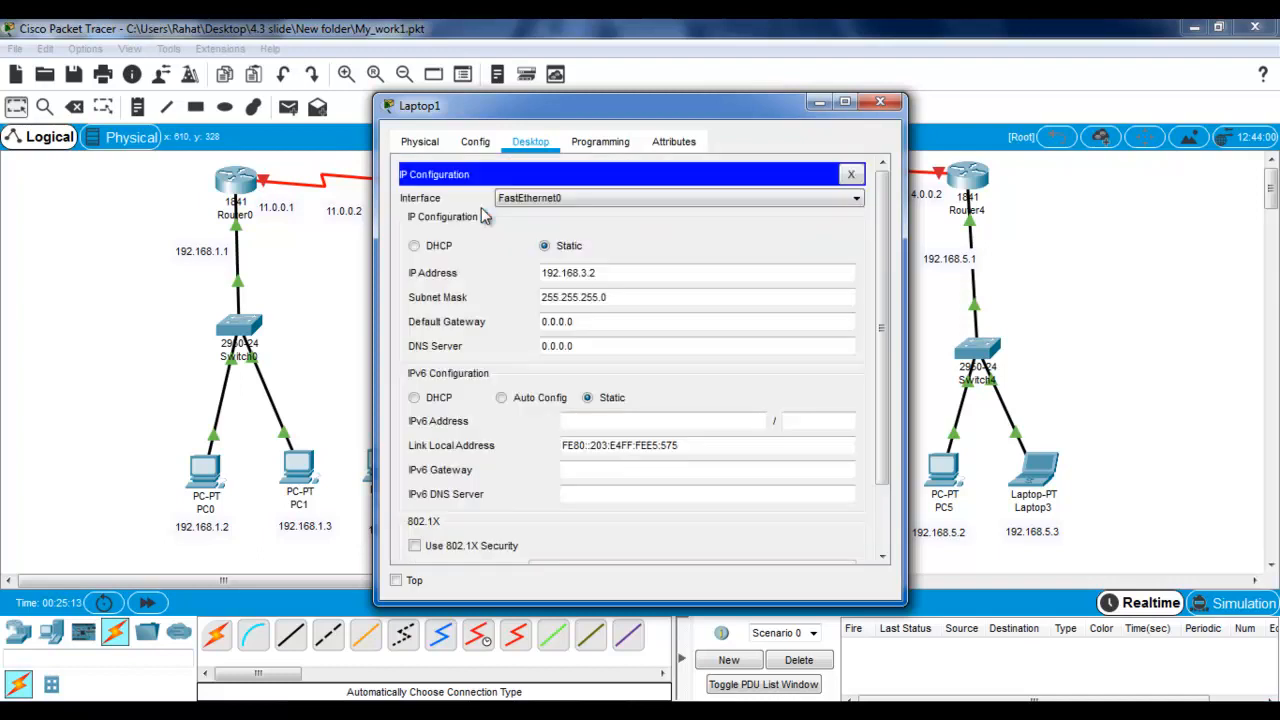
triple_click(661, 314)
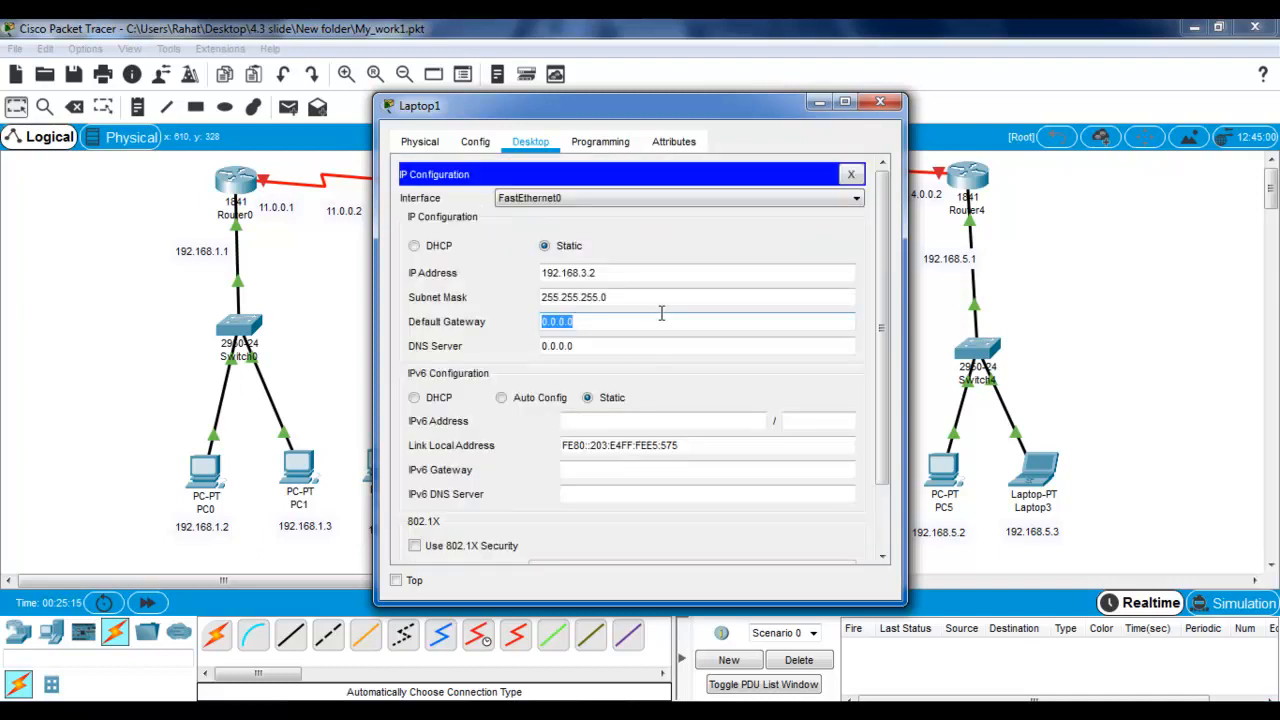
type("192.168.2.1")
key("BackSpace")
triple_click(661, 314)
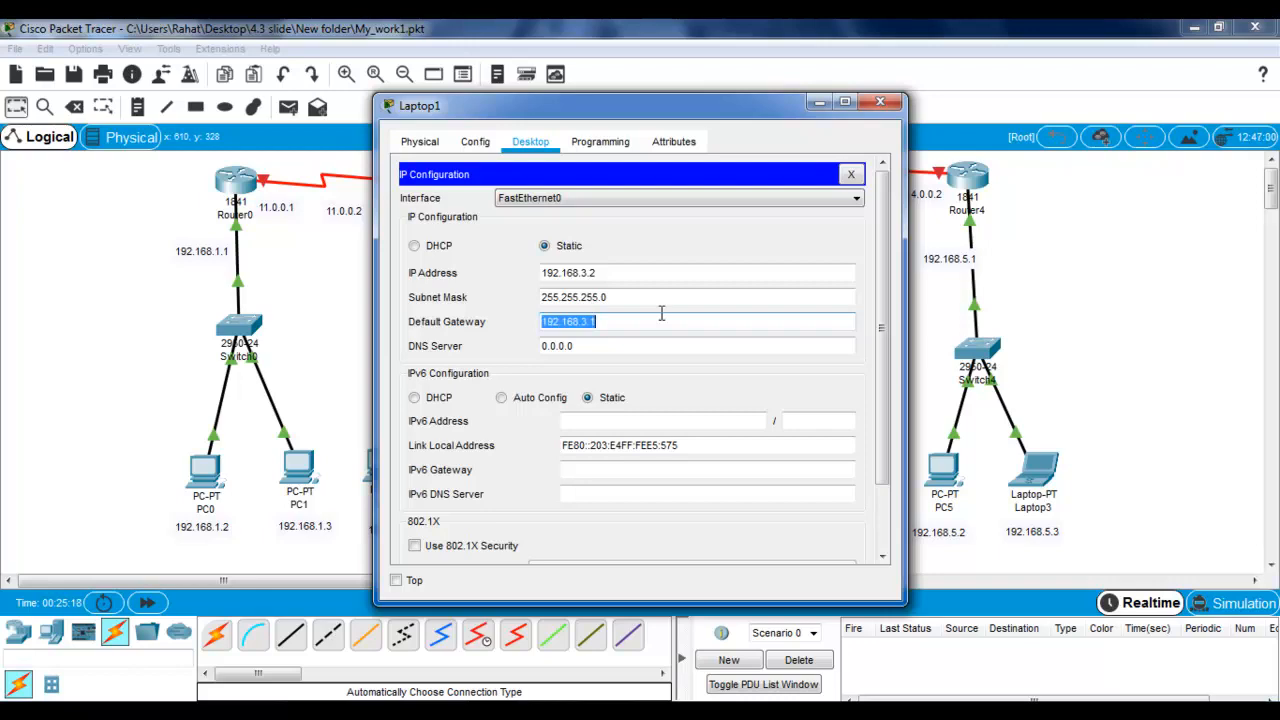
left_click(880, 102)
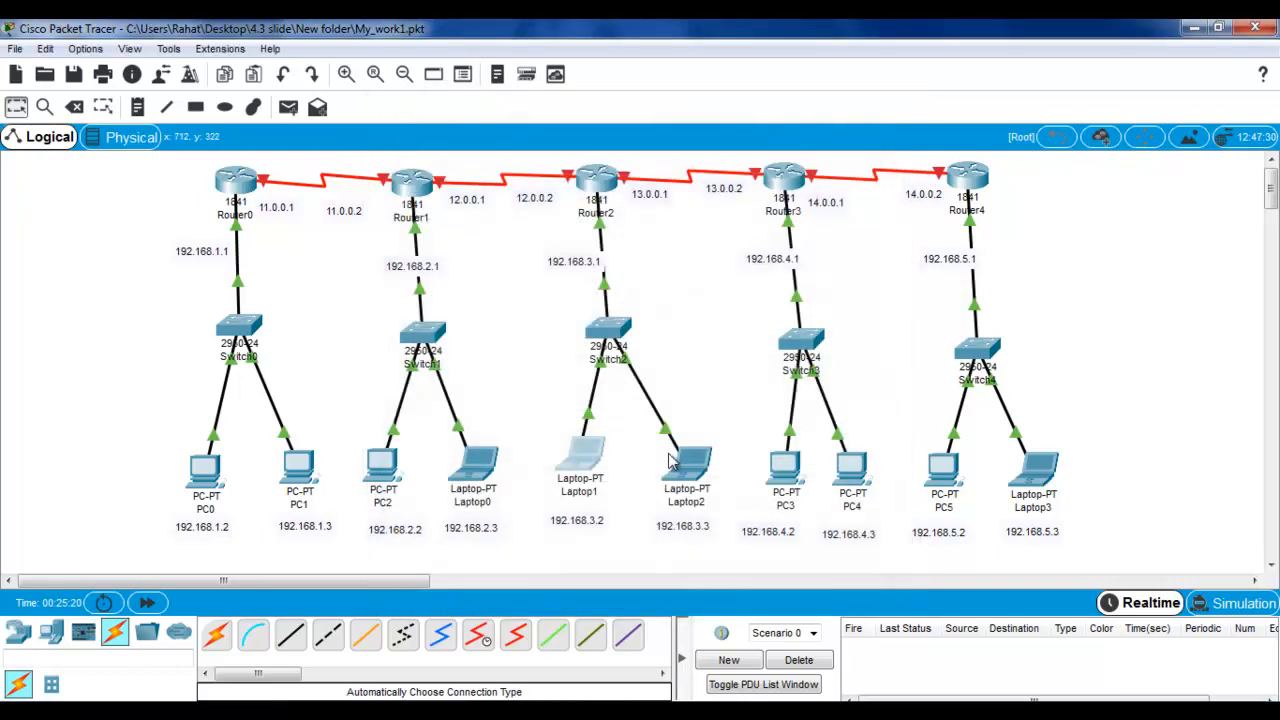
Step: Set the default gateway in Laptop2's static IP configuration to 192.168.3.1
left_click(697, 477)
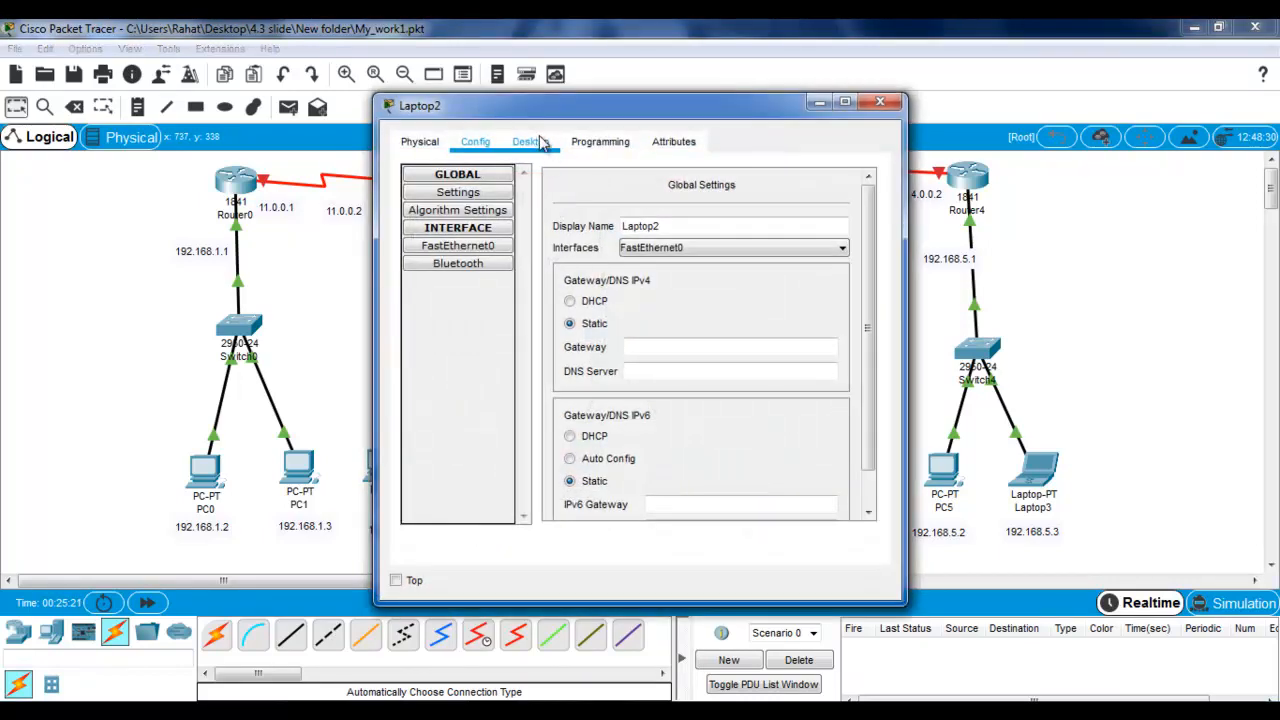
left_click(530, 142)
left_click(459, 226)
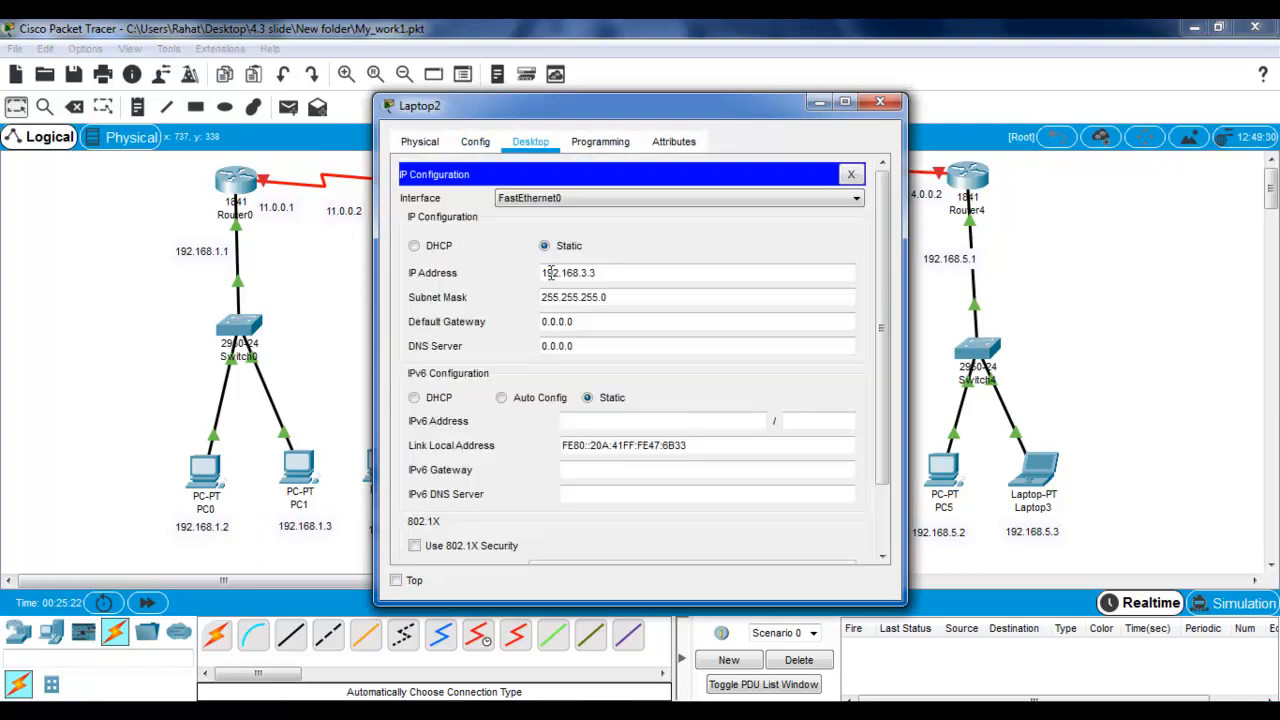
triple_click(608, 321)
type("192.168.3.1")
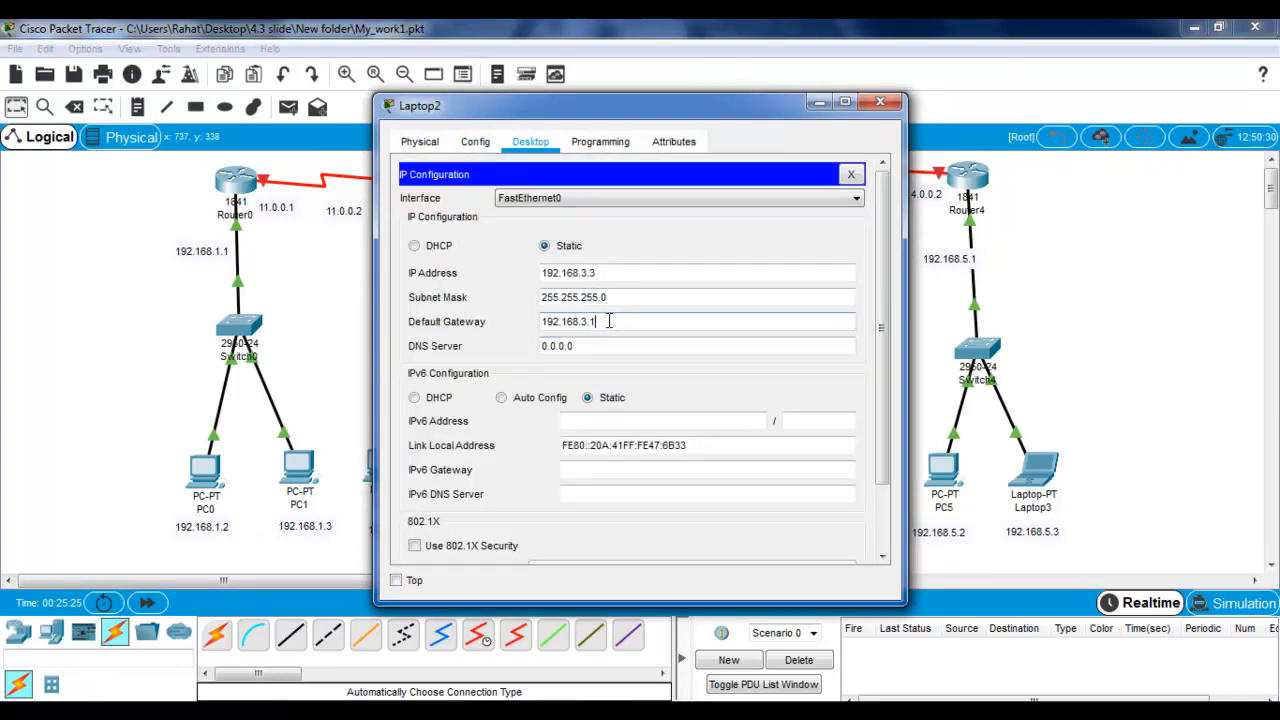
left_click(880, 101)
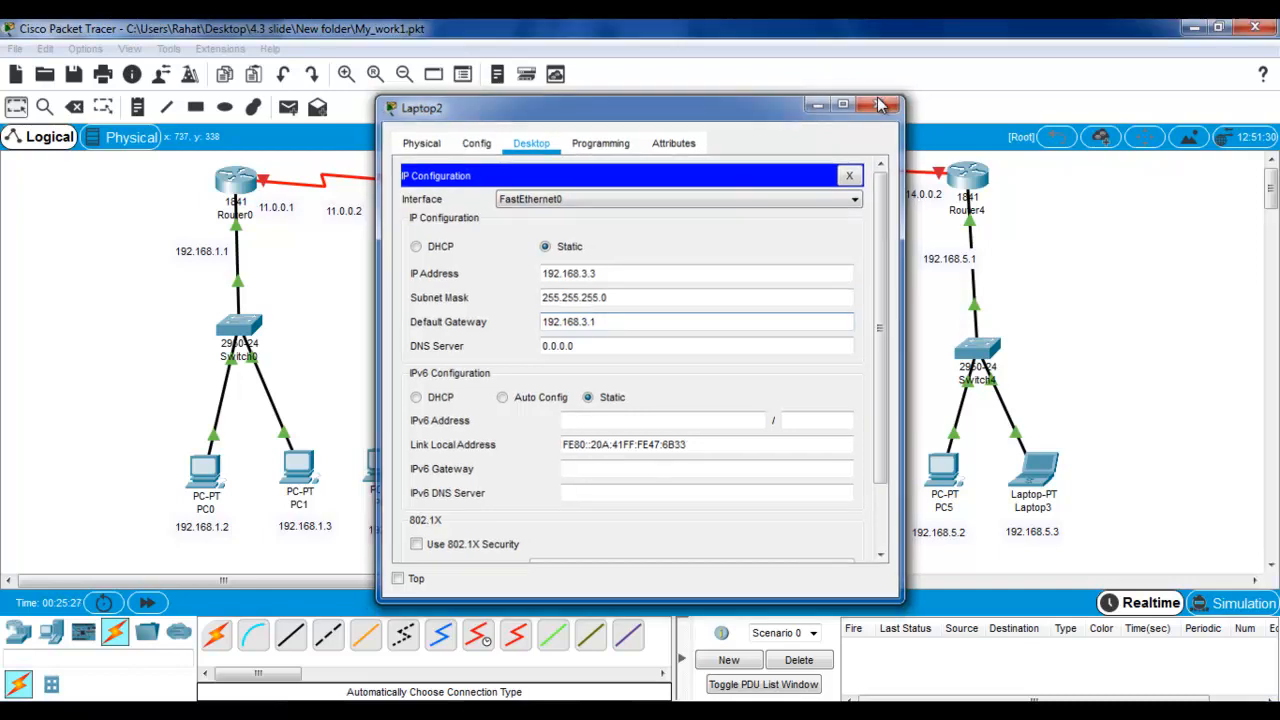
Step: Enter the default gateway address in PC3's static IP configuration
left_click(783, 460)
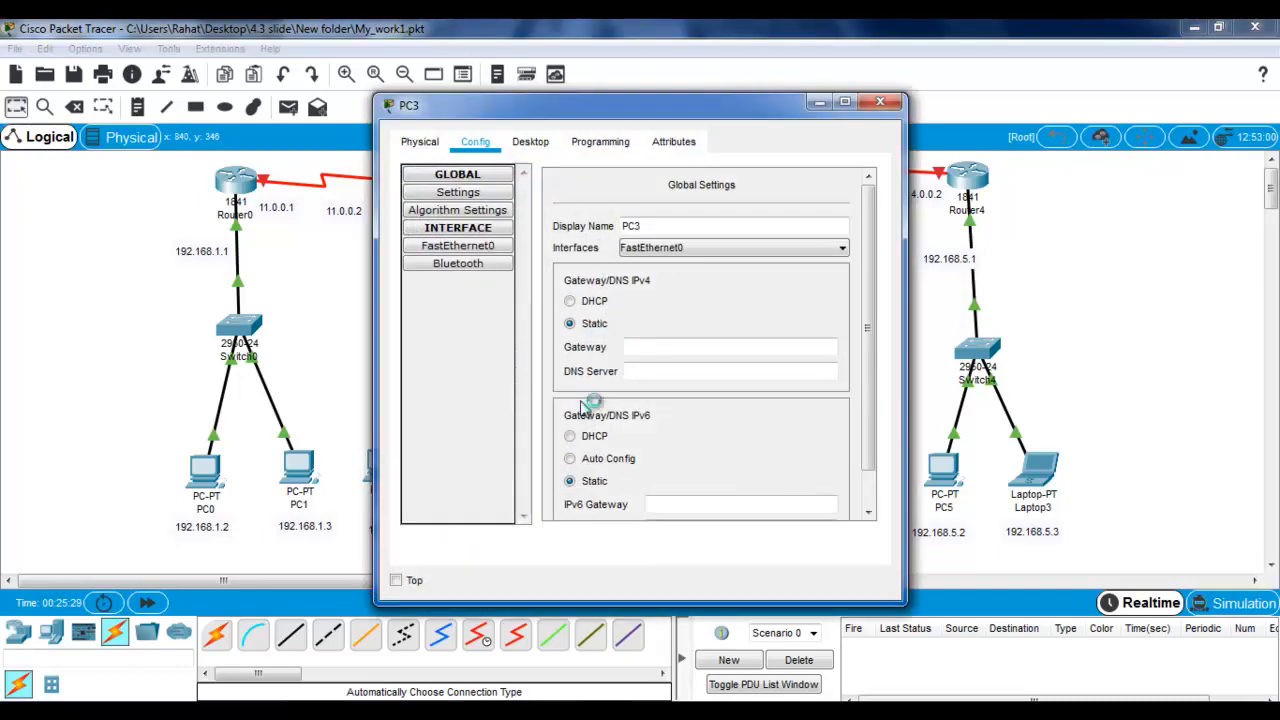
left_click(531, 145)
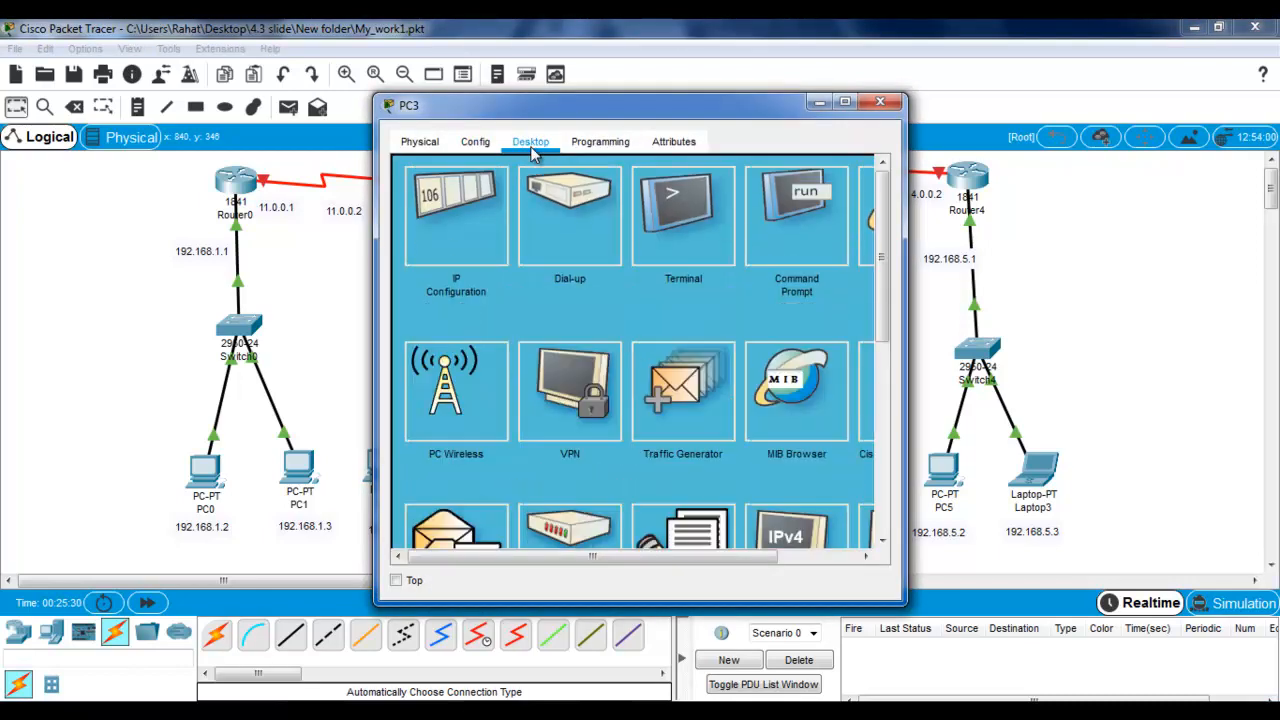
left_click(472, 258)
left_click(630, 294)
left_click(634, 322)
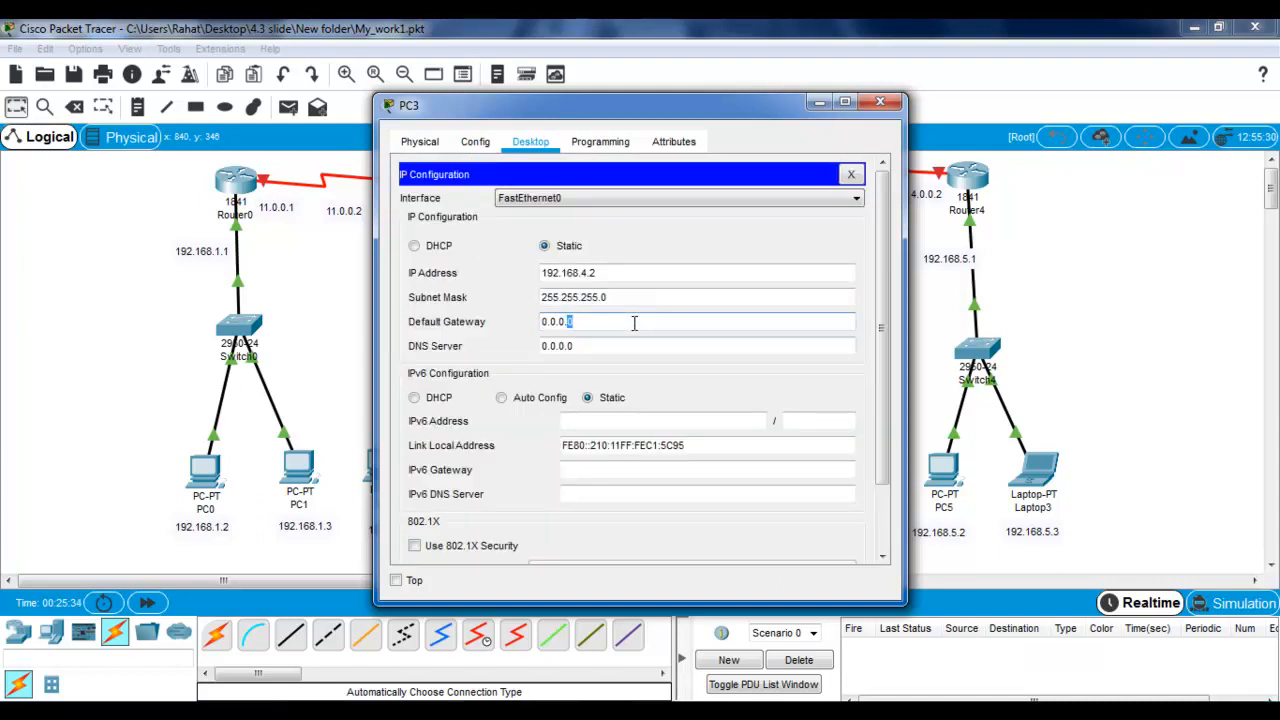
triple_click(634, 322)
type("192.168.3.1")
left_click(894, 109)
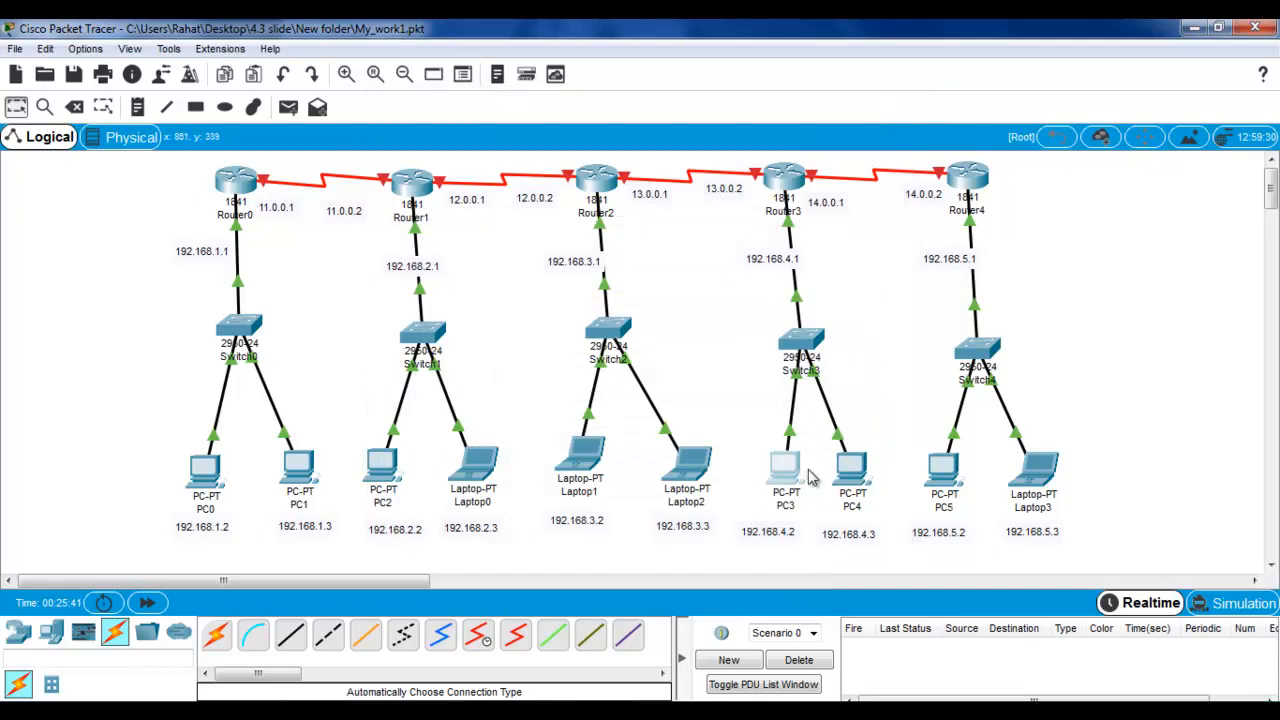
Step: Enter the default gateway address in PC4's static IP configuration
left_click(838, 478)
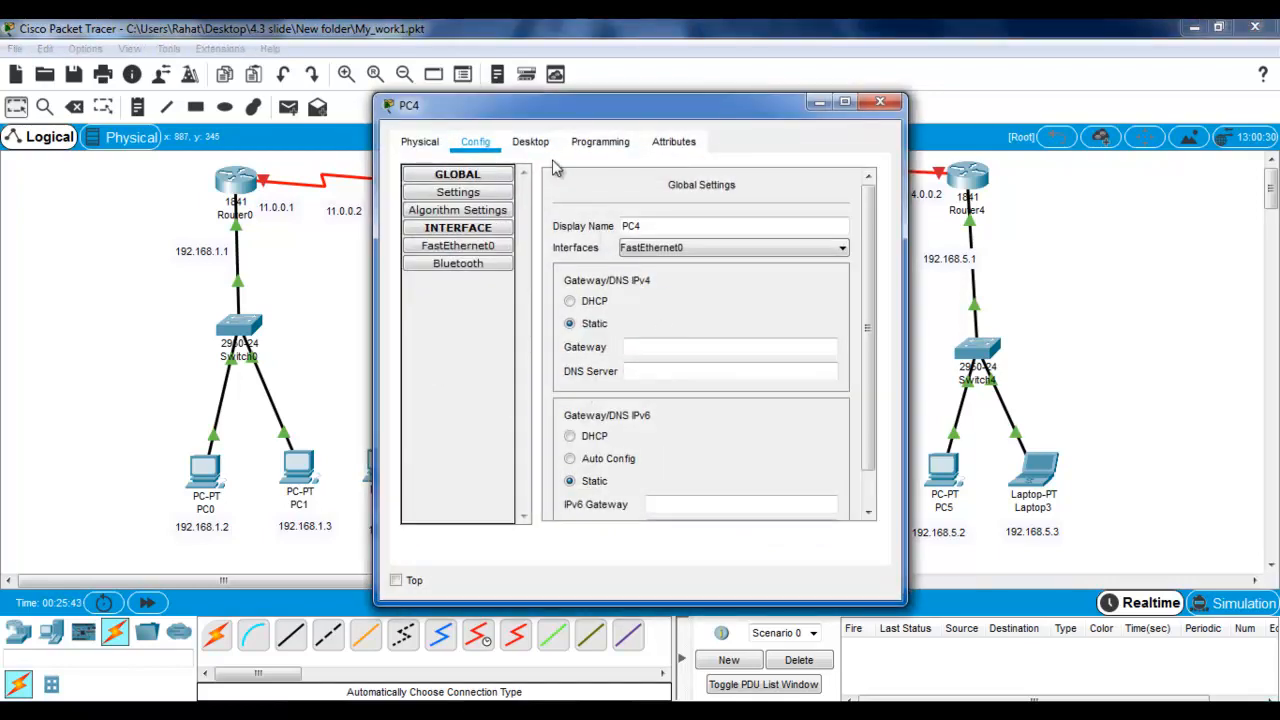
left_click(530, 142)
left_click(455, 215)
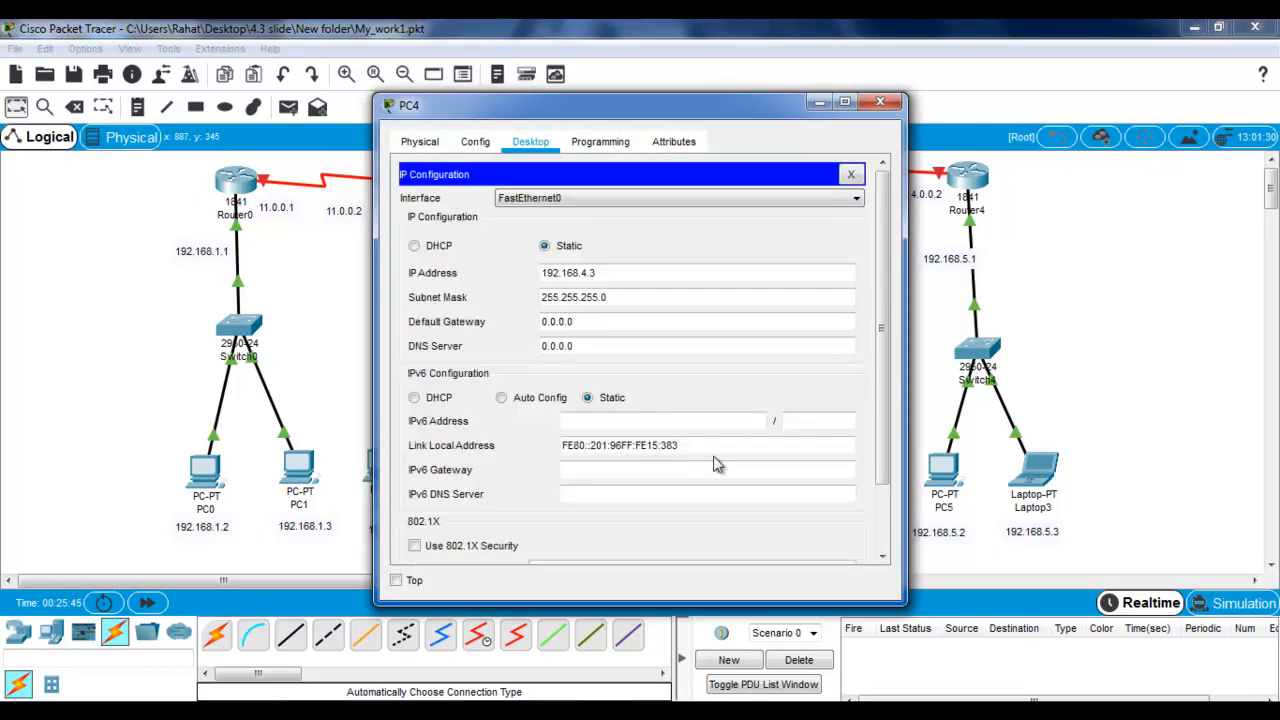
left_click(666, 326)
double_click(666, 326)
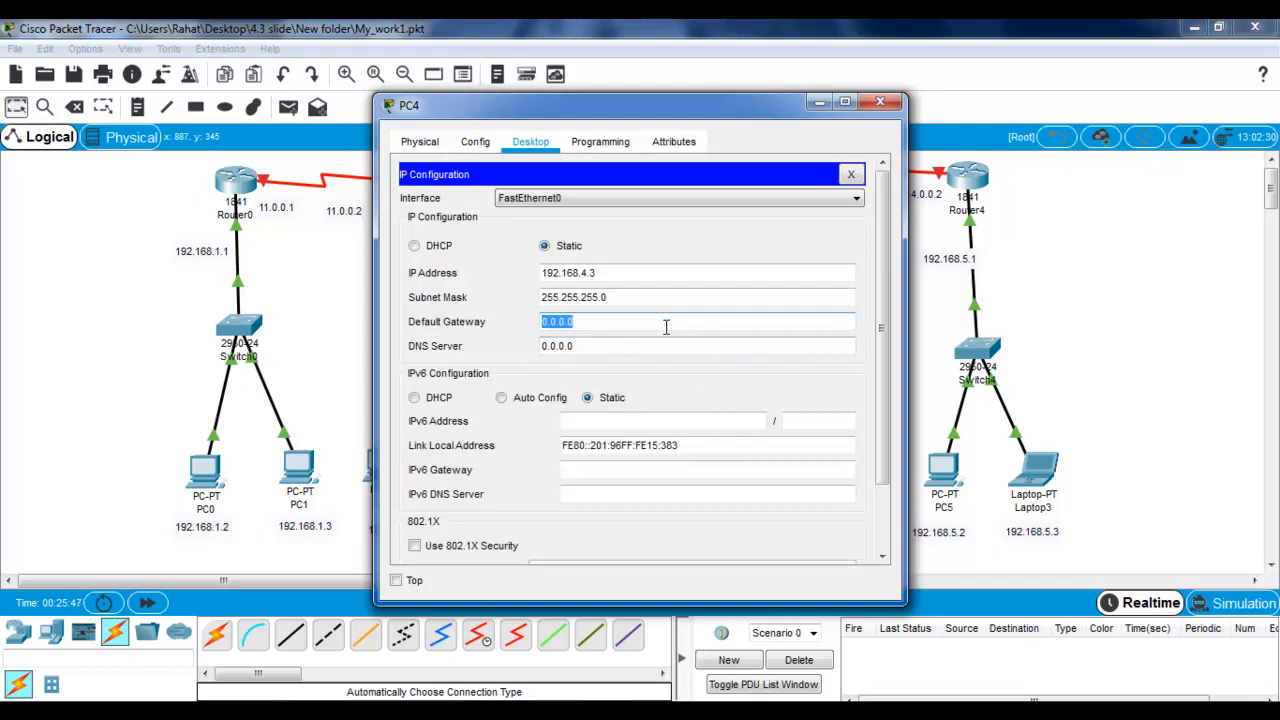
type("192.168.3.1")
left_click(880, 101)
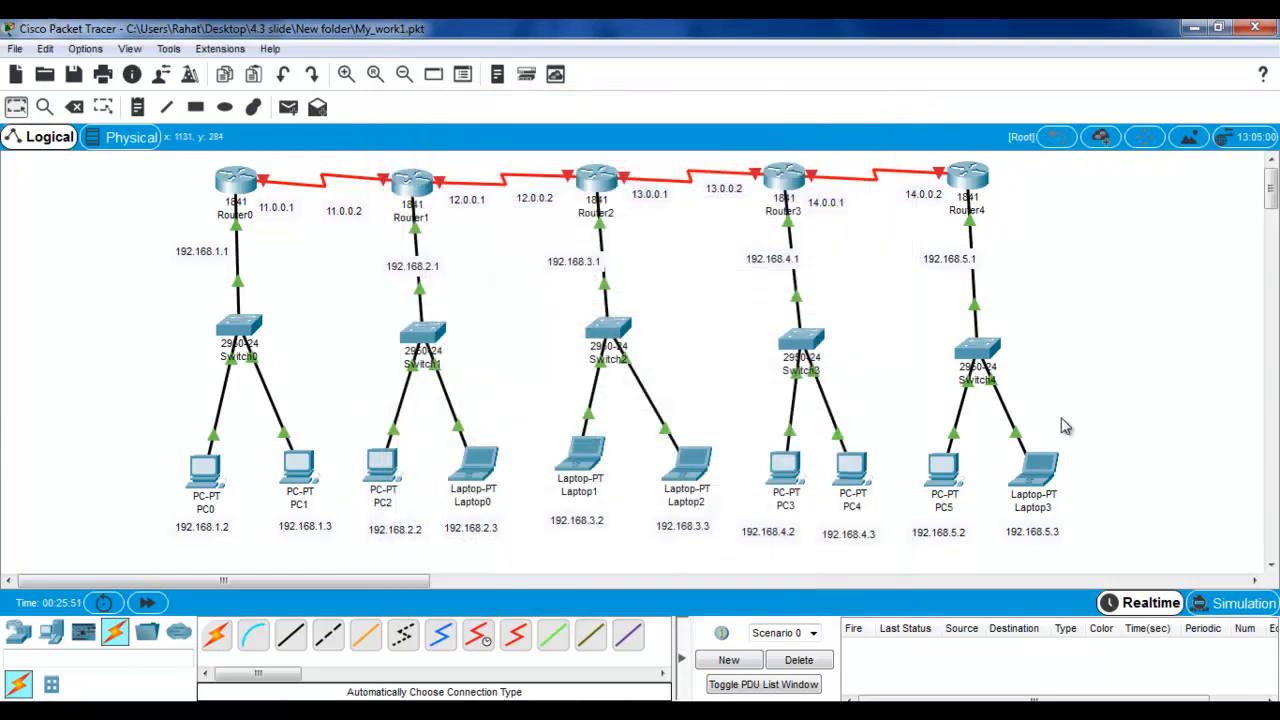
Step: Set the default gateway in PC5's static IP configuration to 192.168.5.1
left_click(943, 468)
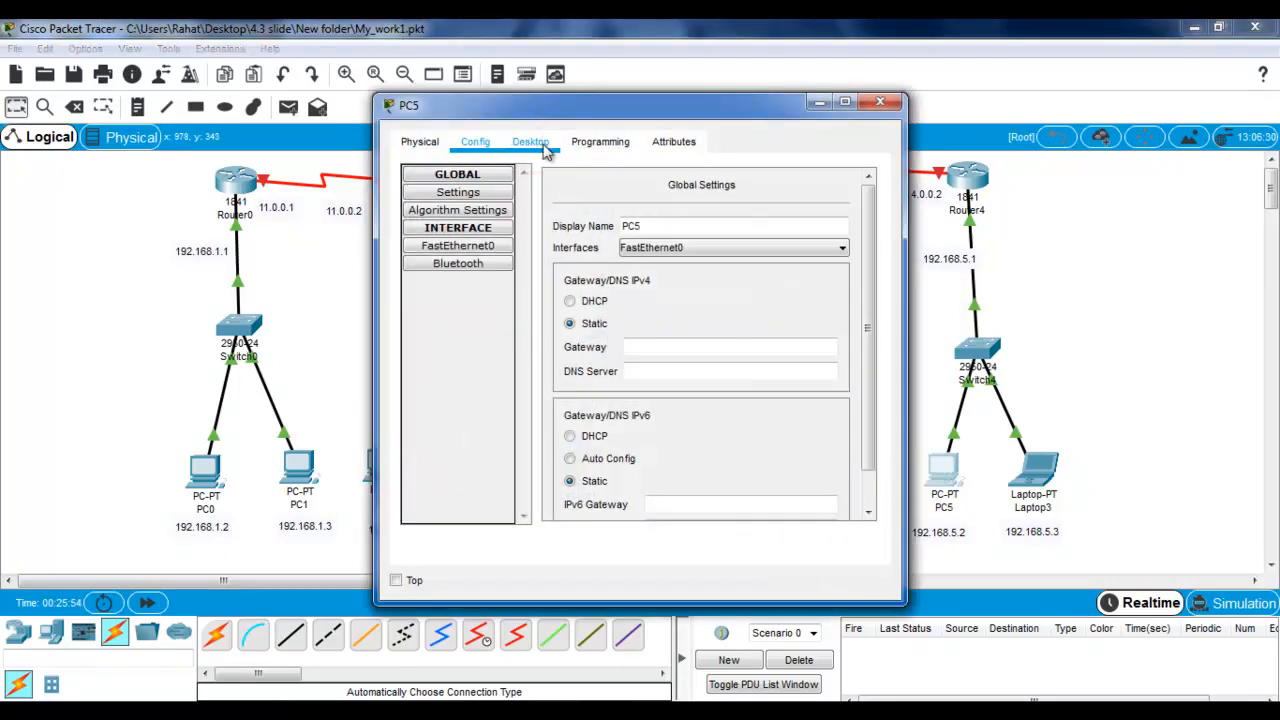
left_click(548, 145)
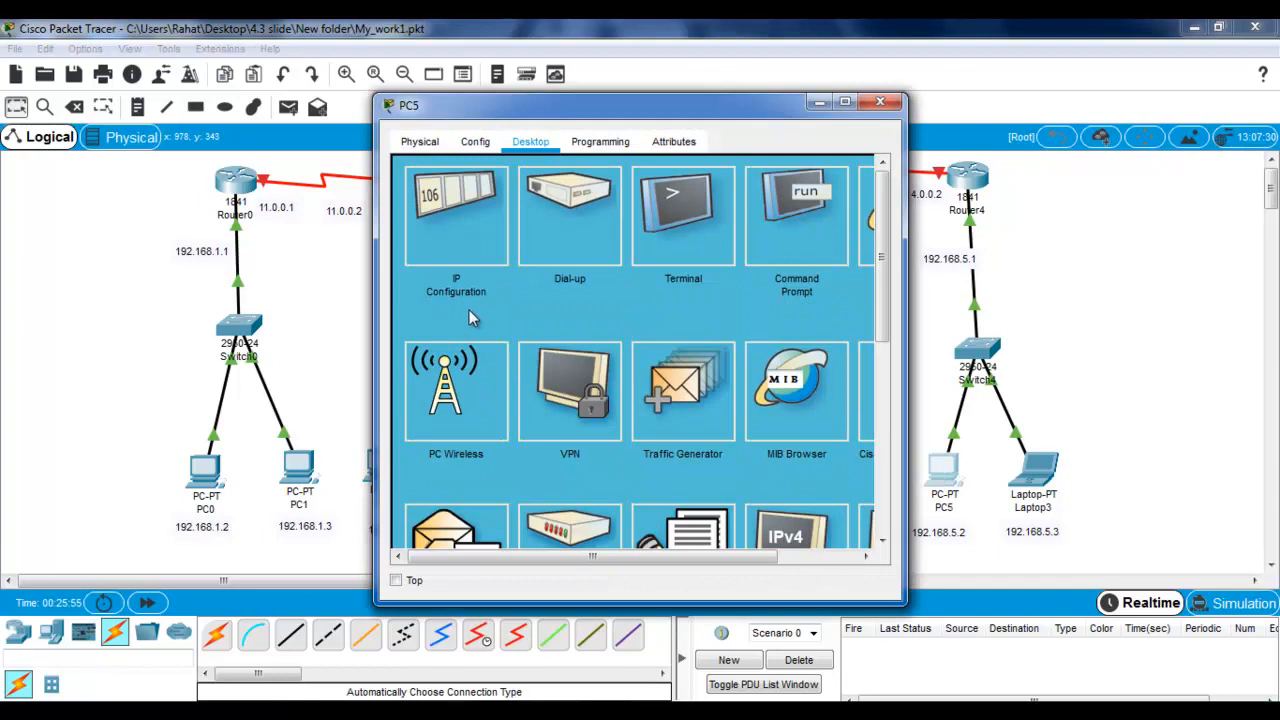
left_click(466, 247)
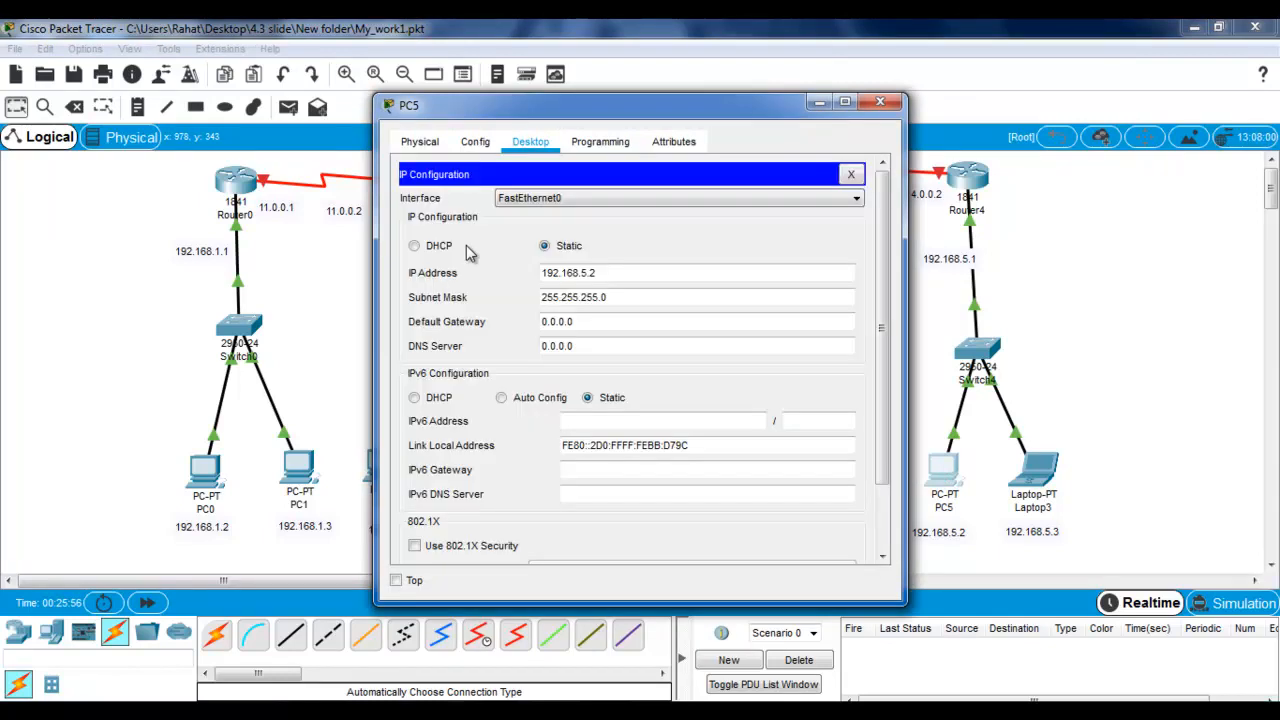
double_click(609, 322)
type("192.168.3.1")
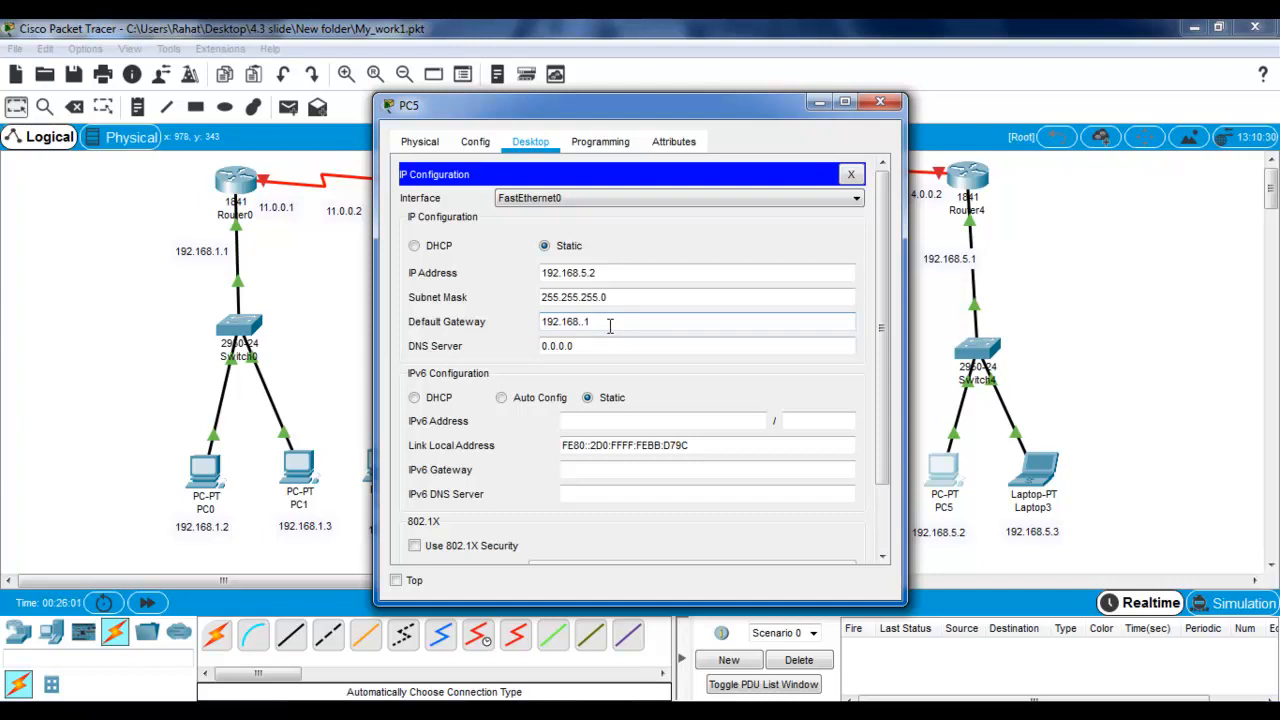
double_click(609, 322)
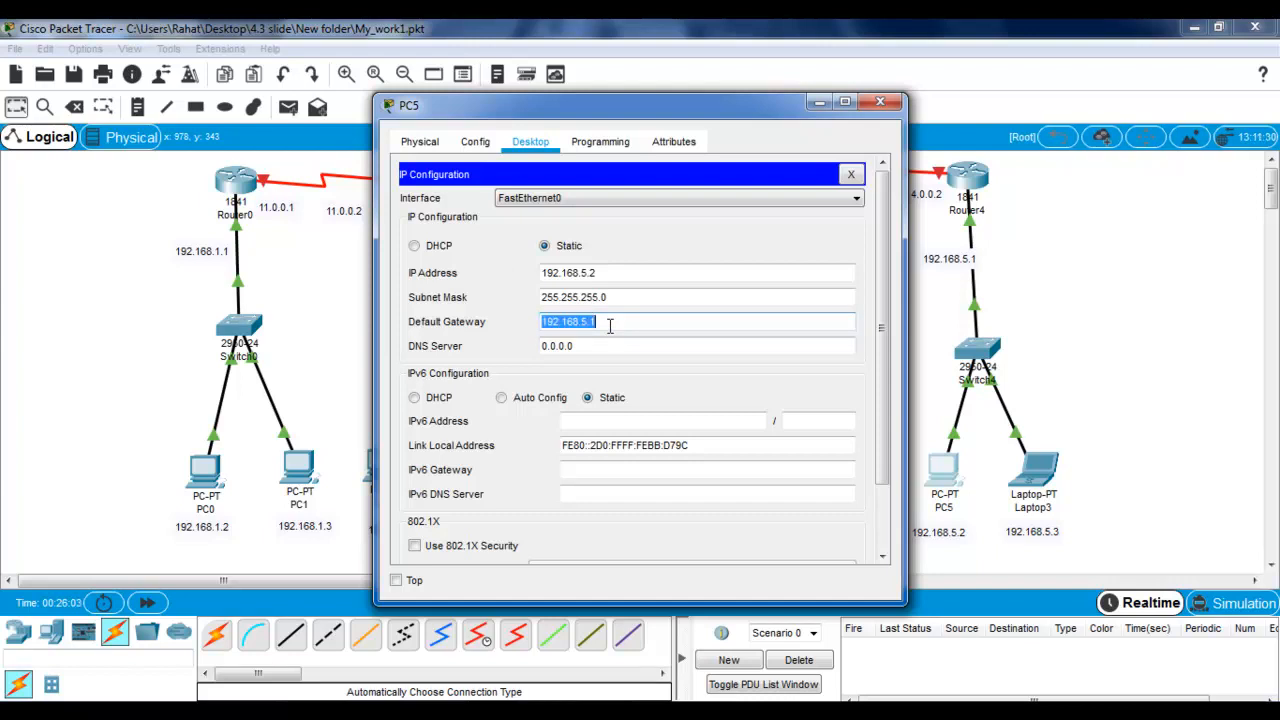
left_click(880, 102)
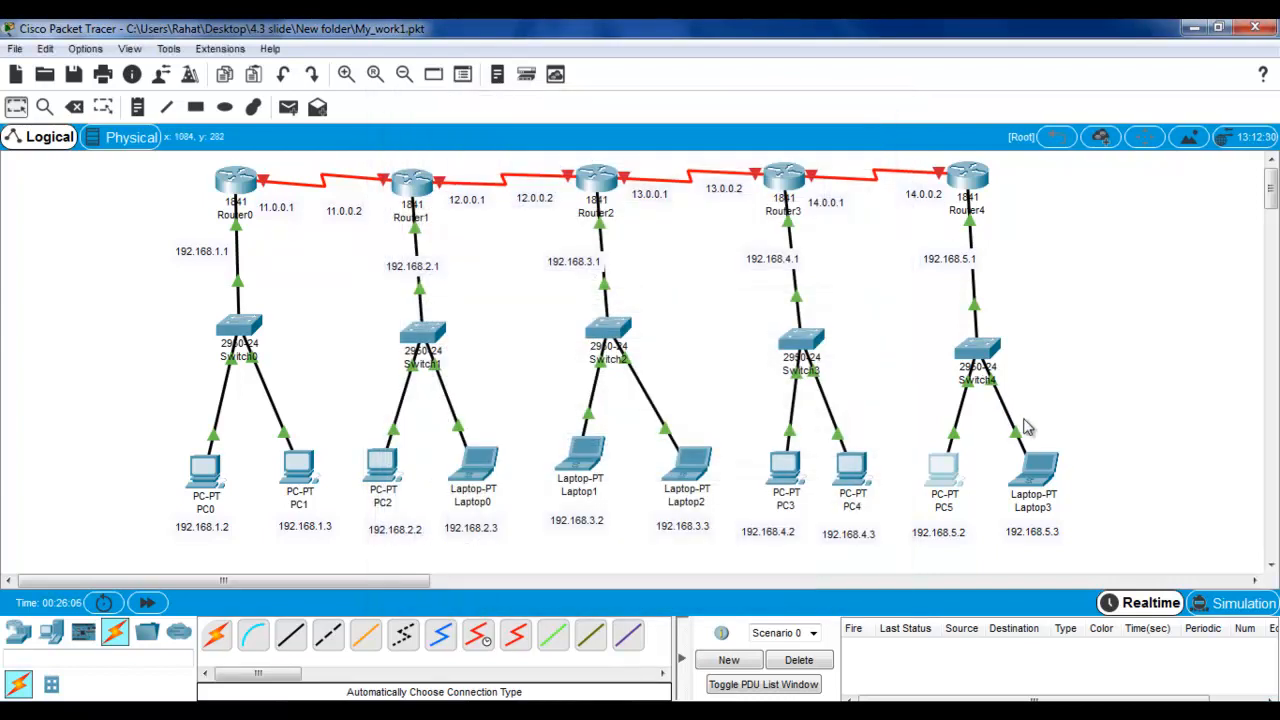
Step: Set the default gateway in Laptop3's static IP configuration to 192.168.5.1
left_click(1048, 468)
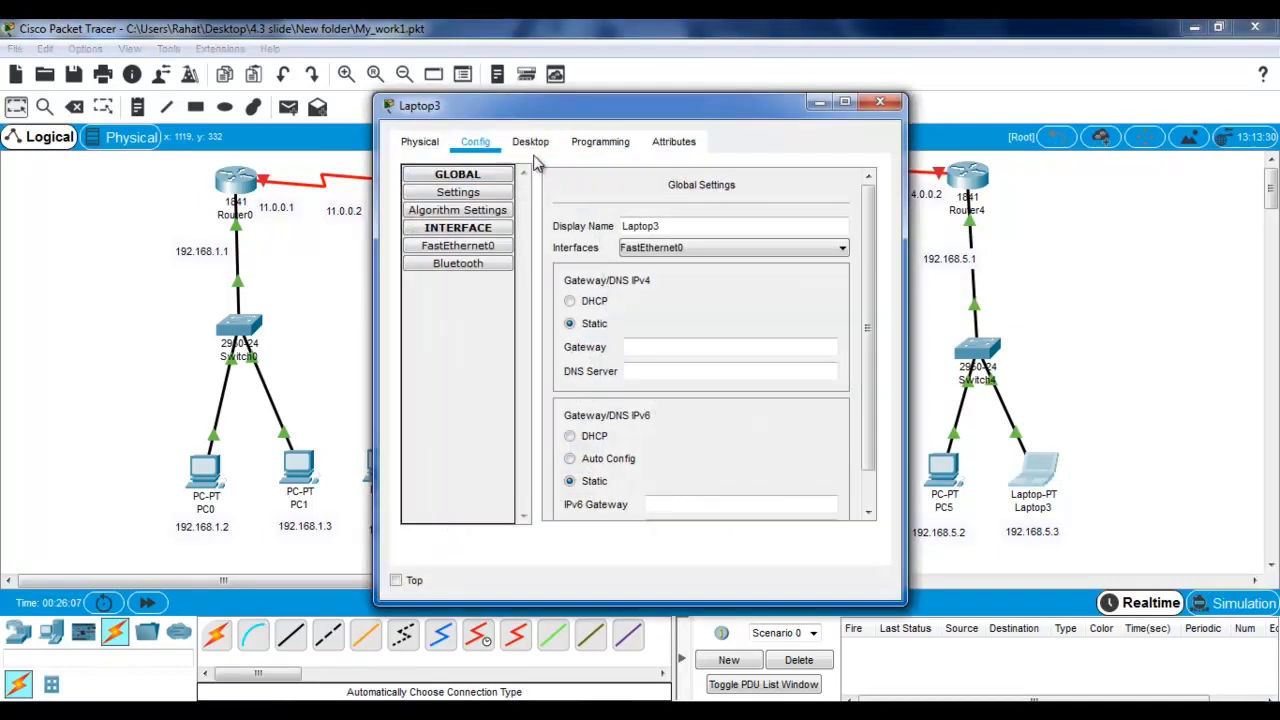
left_click(533, 146)
left_click(456, 262)
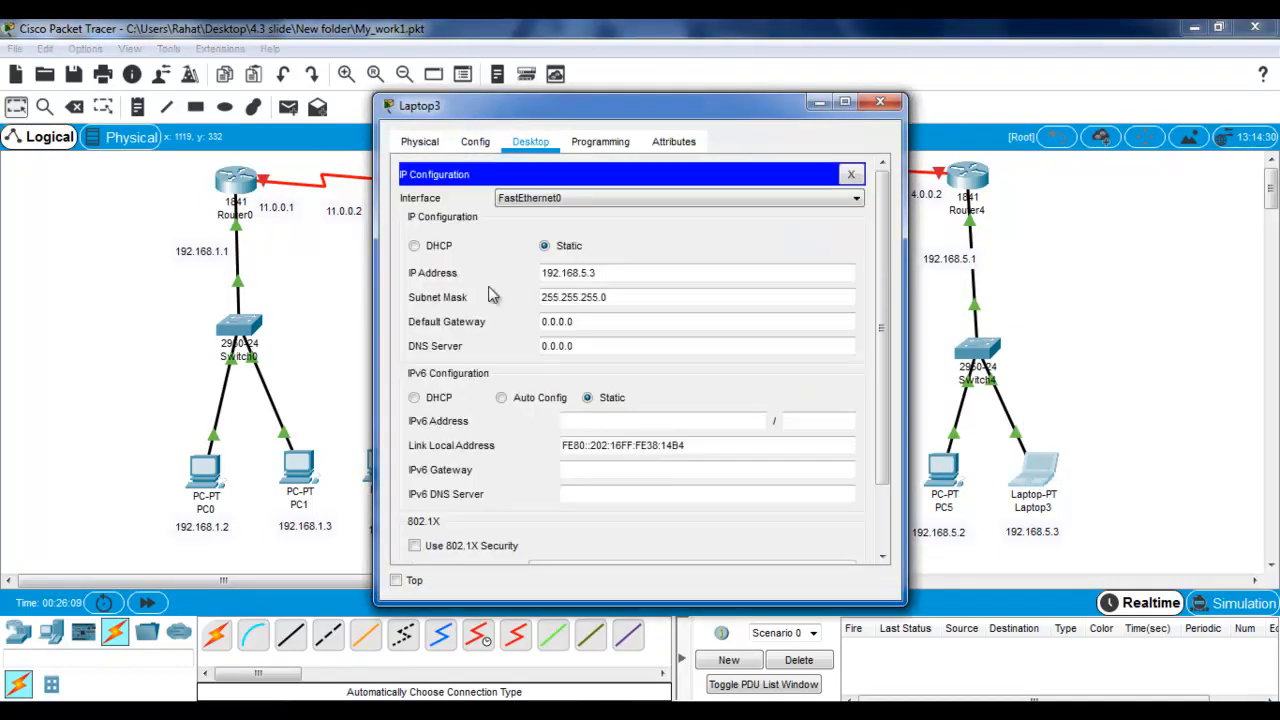
double_click(620, 321)
type("192.168.5.1")
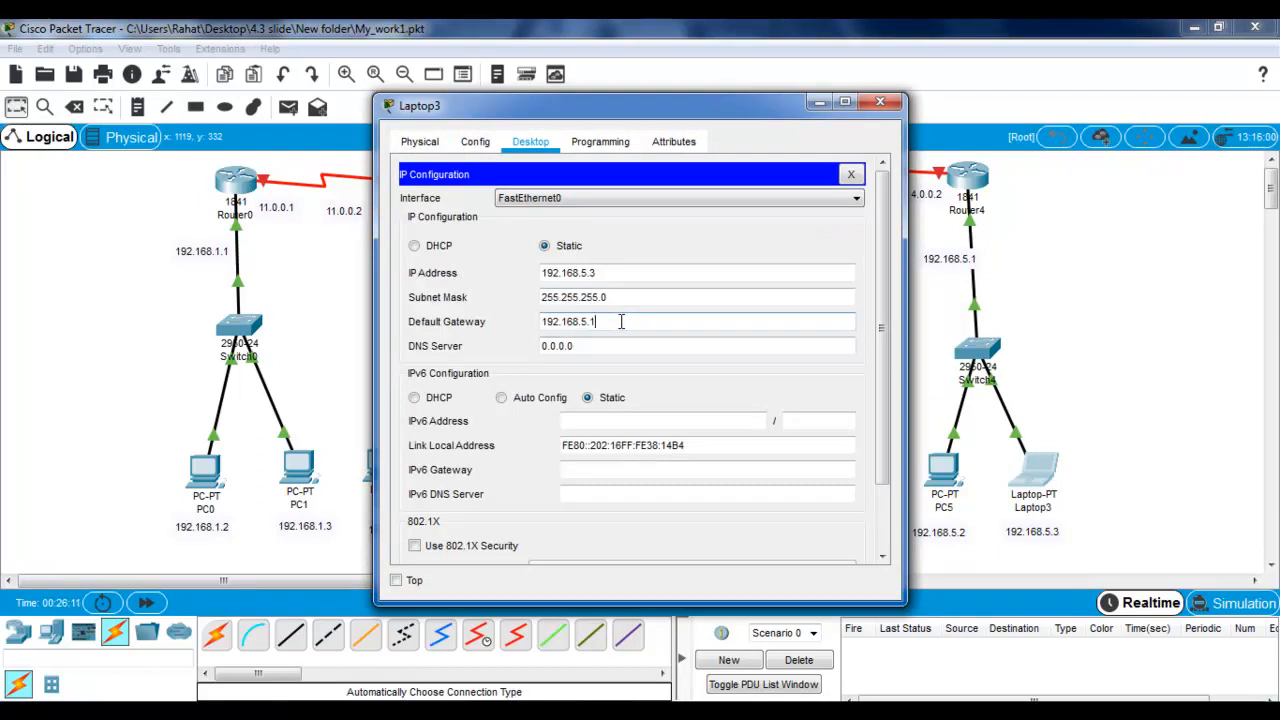
left_click(880, 103)
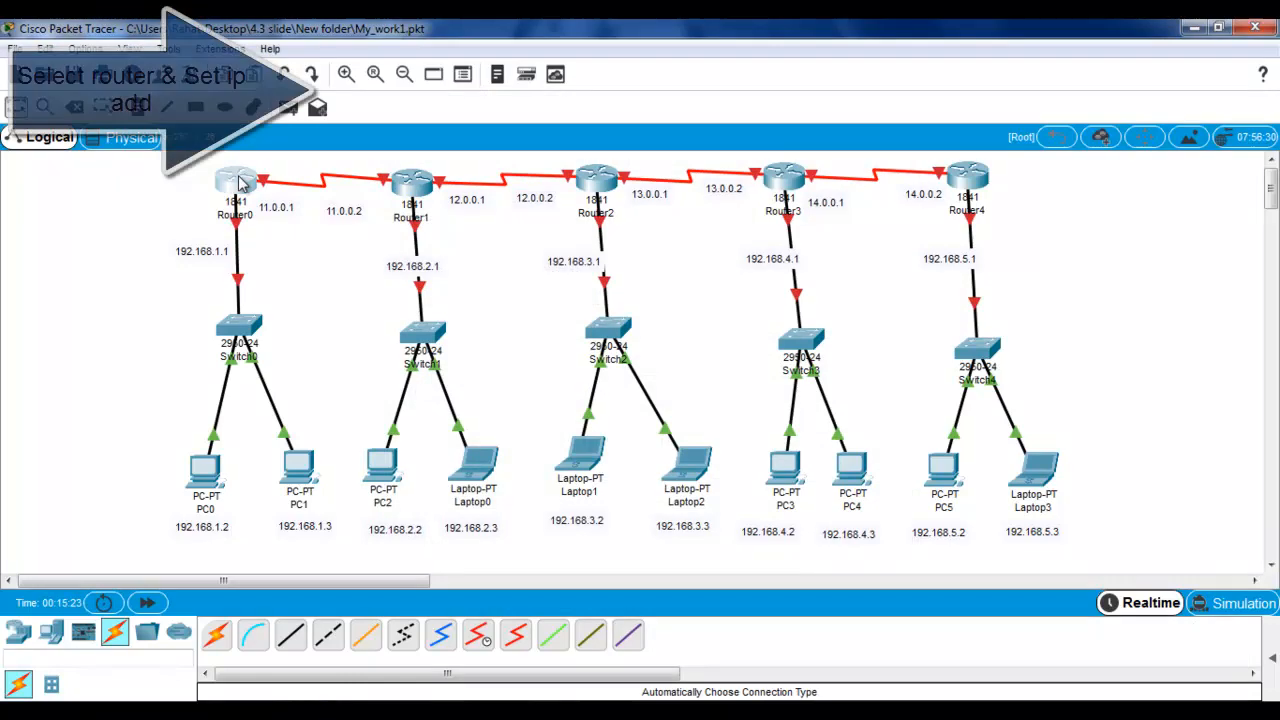
Step: Configure Router0's FastEthernet0/0 interface with IP address 192.168.1.1 and subnet mask 255.255.255.0, and switch the port on
left_click(236, 180)
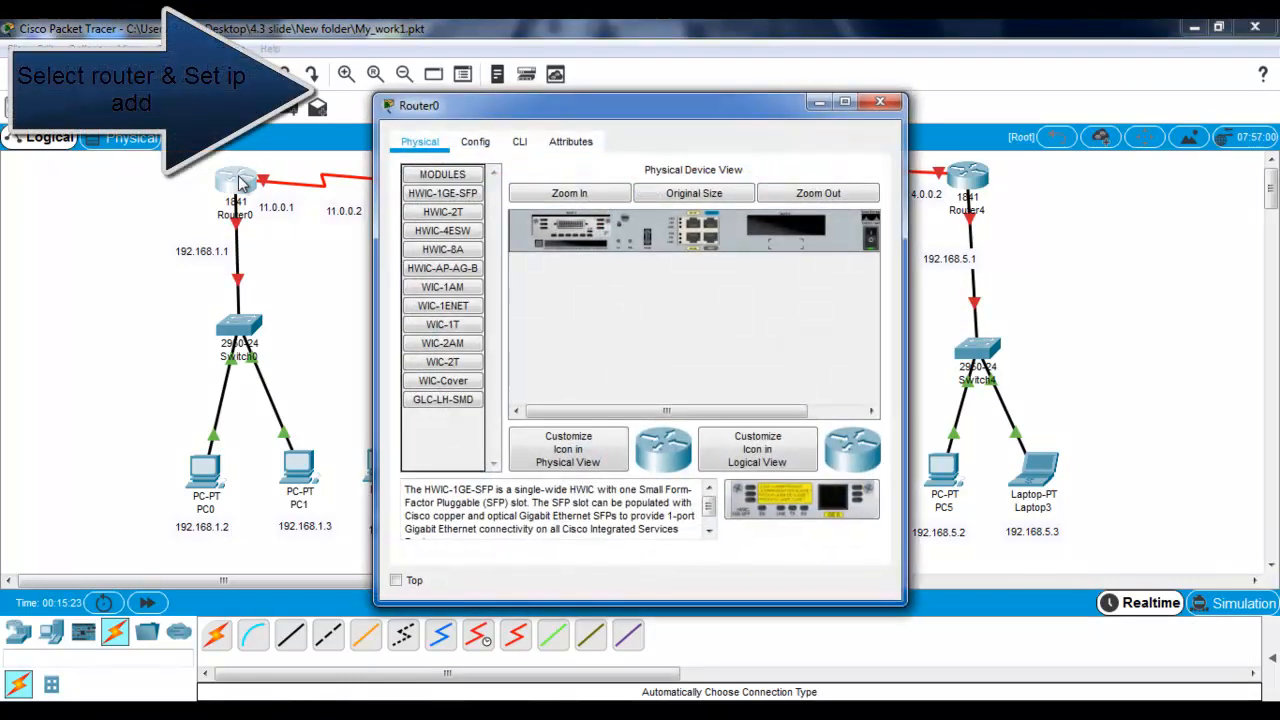
left_click(482, 141)
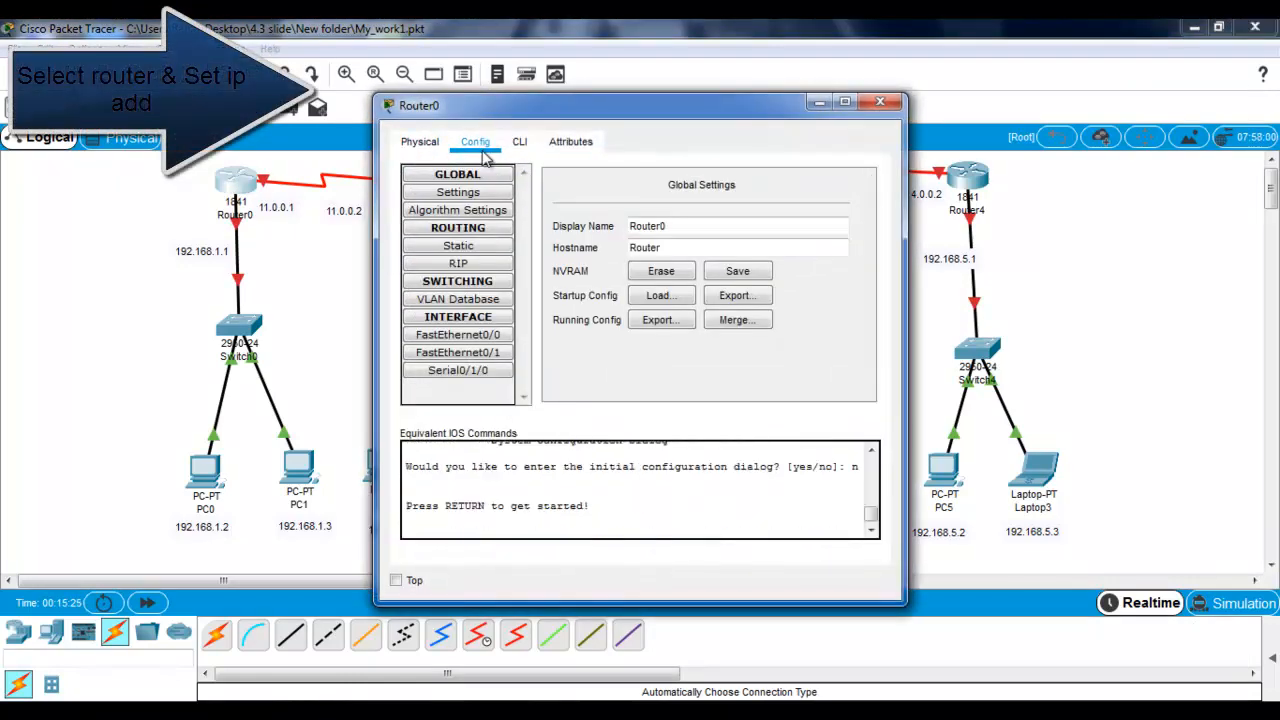
left_click(476, 336)
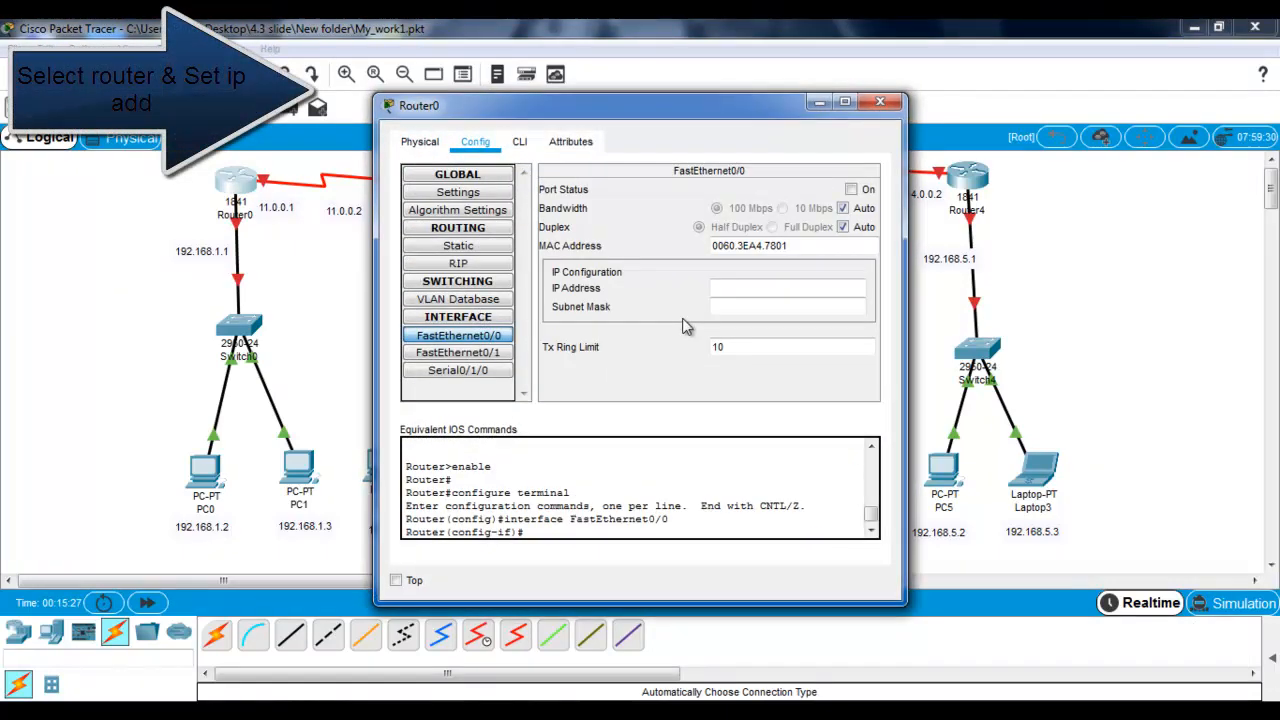
left_click(771, 287)
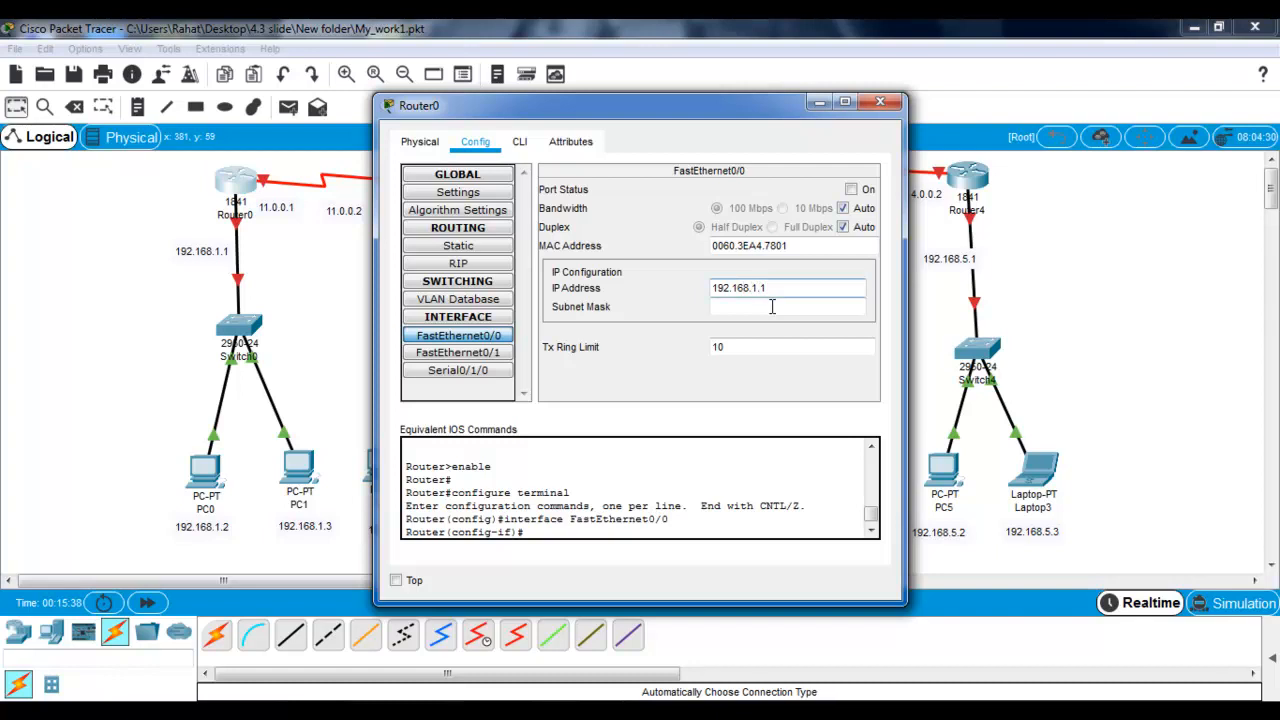
left_click(772, 306)
left_click(857, 191)
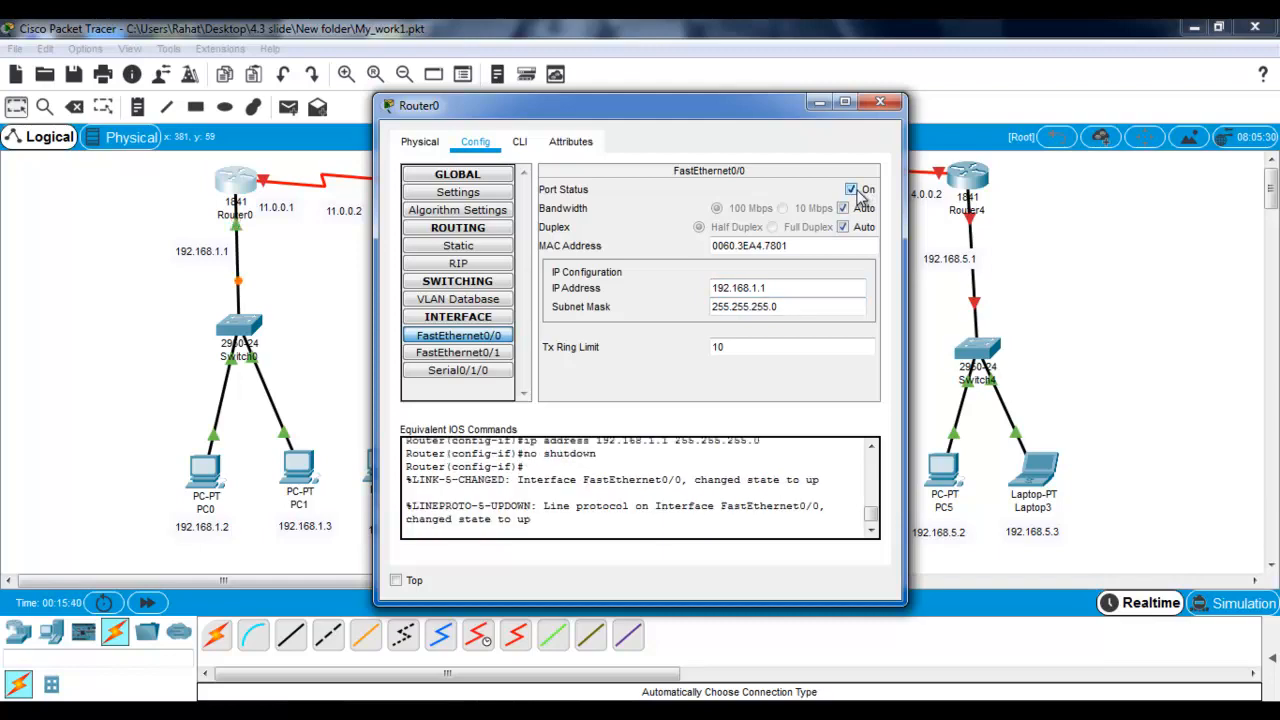
left_click(890, 106)
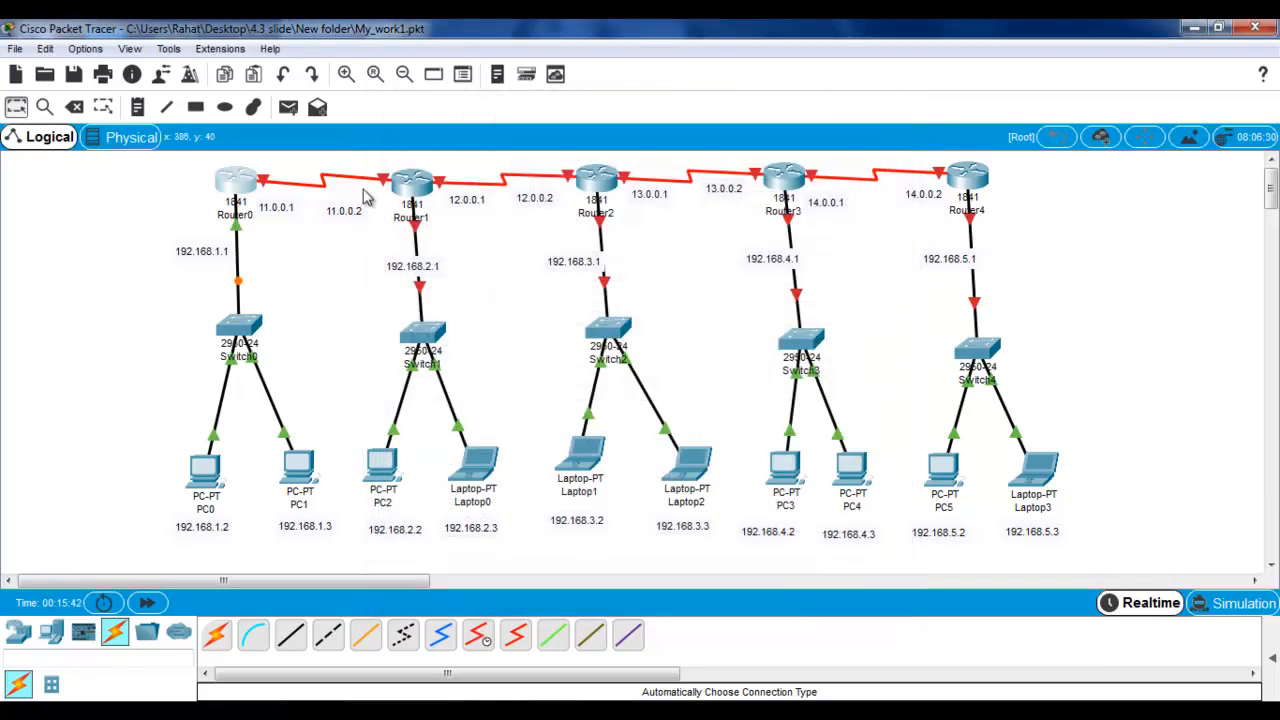
Step: Configure Router1's FastEthernet0/0 interface with IP address 192.168.2.1 and subnet mask 255.255.255.0, and switch the port on
left_click(402, 185)
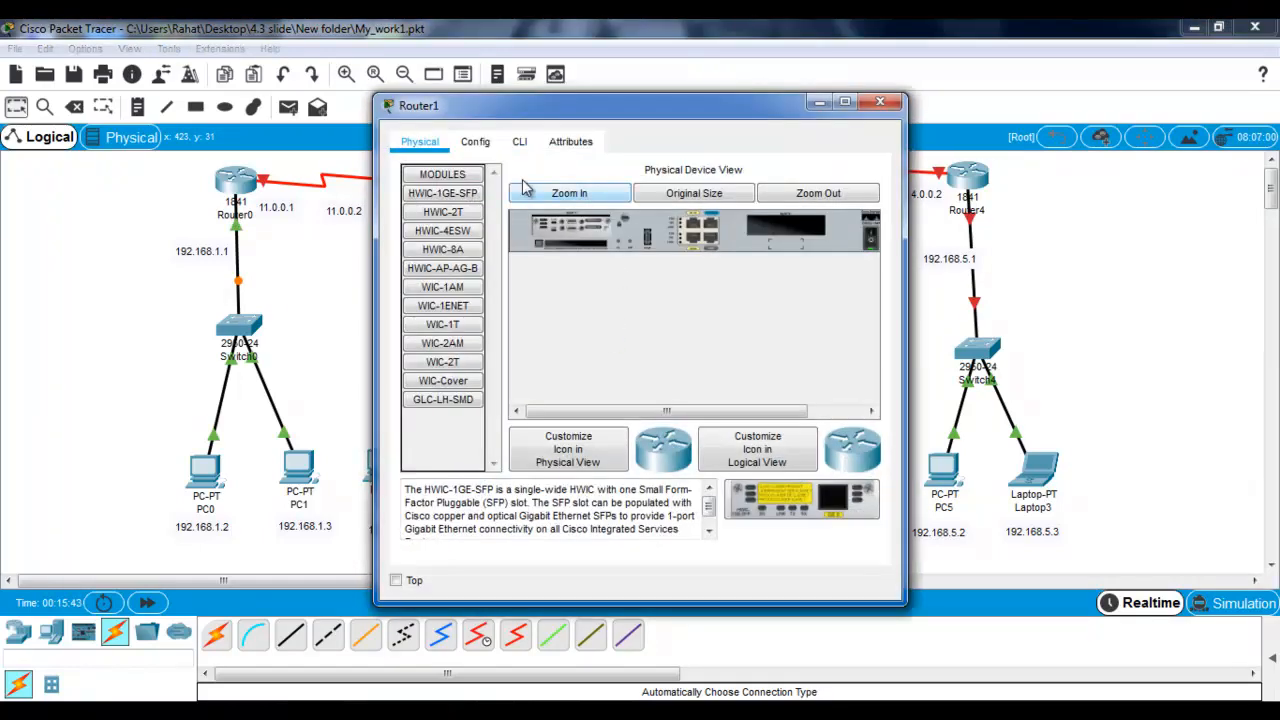
left_click(476, 141)
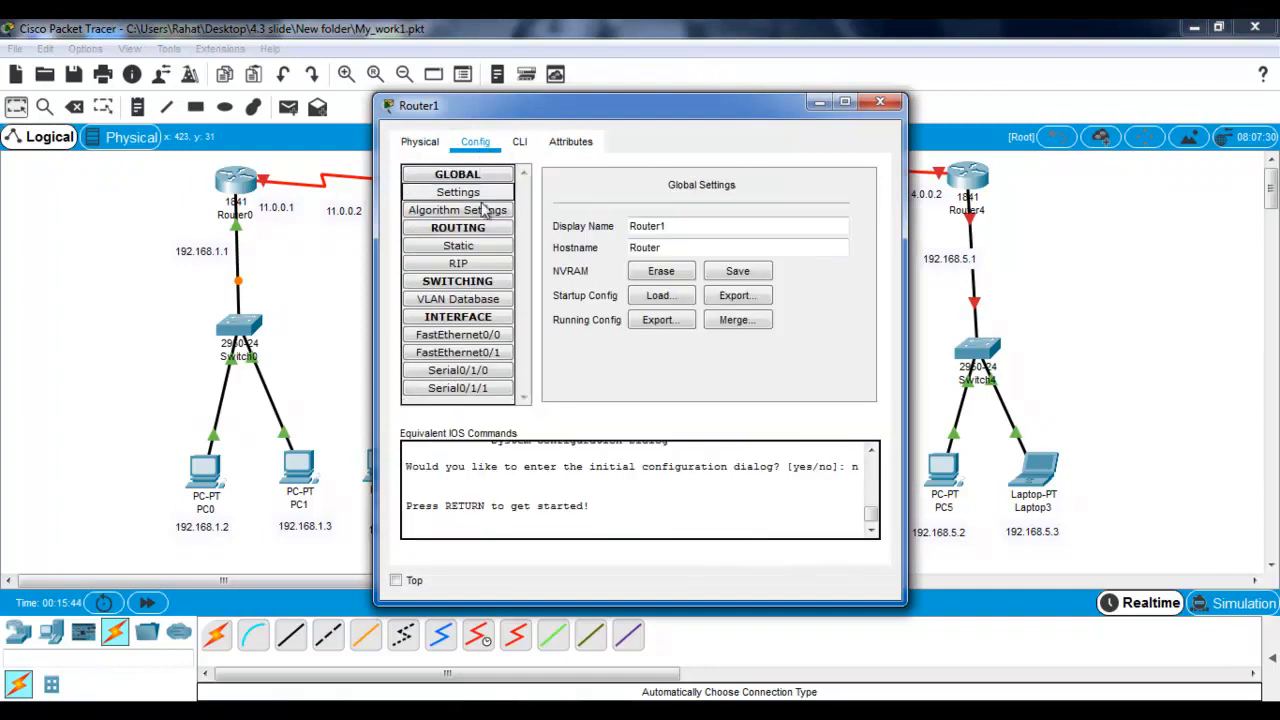
left_click(489, 336)
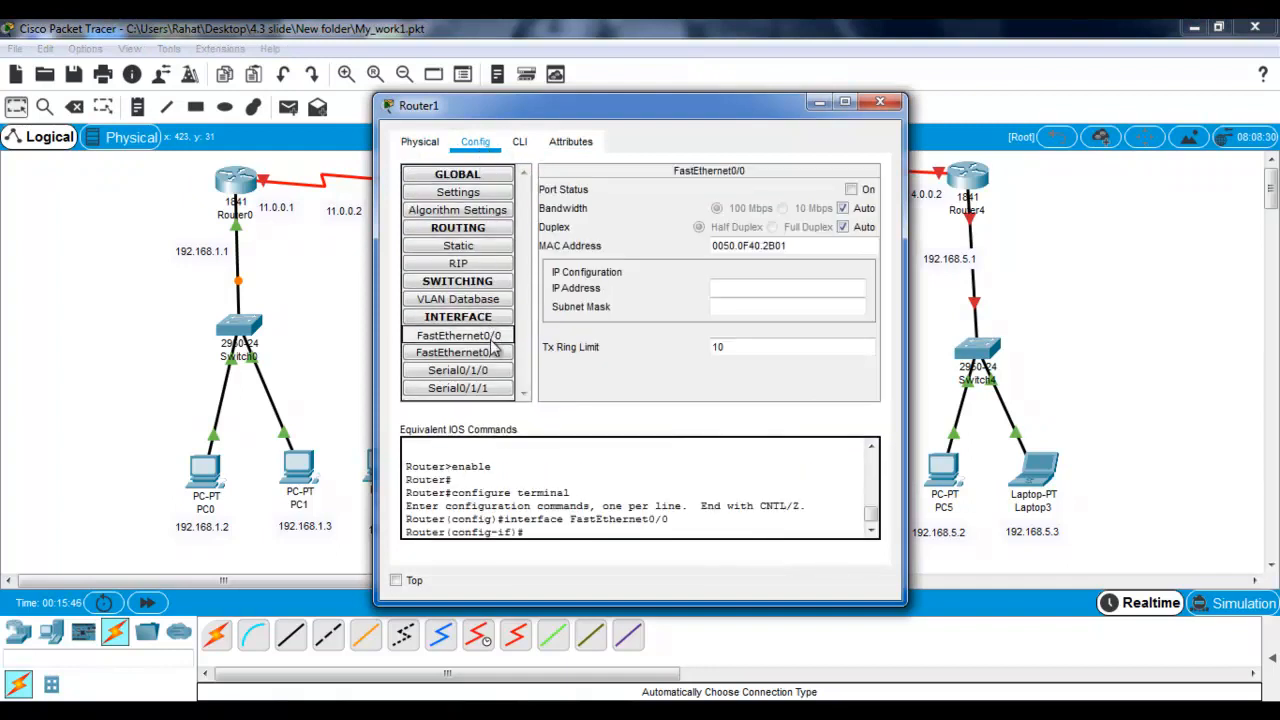
left_click(728, 287)
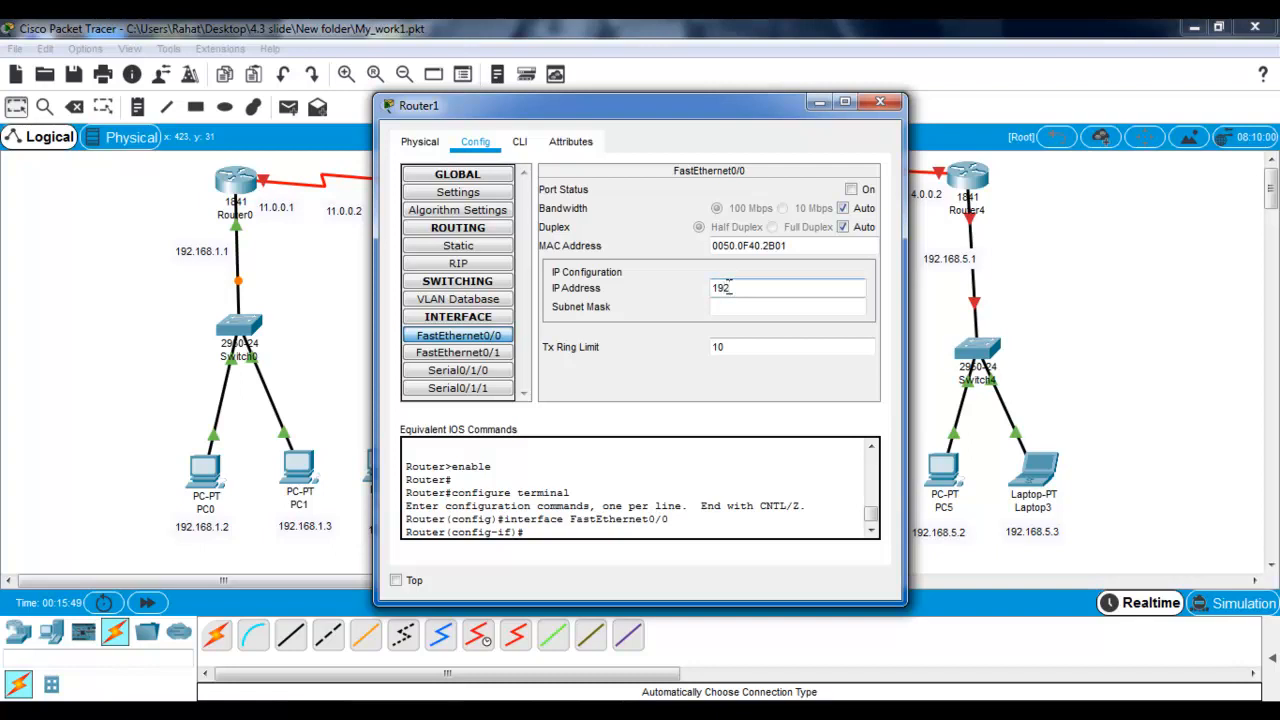
type("192.168")
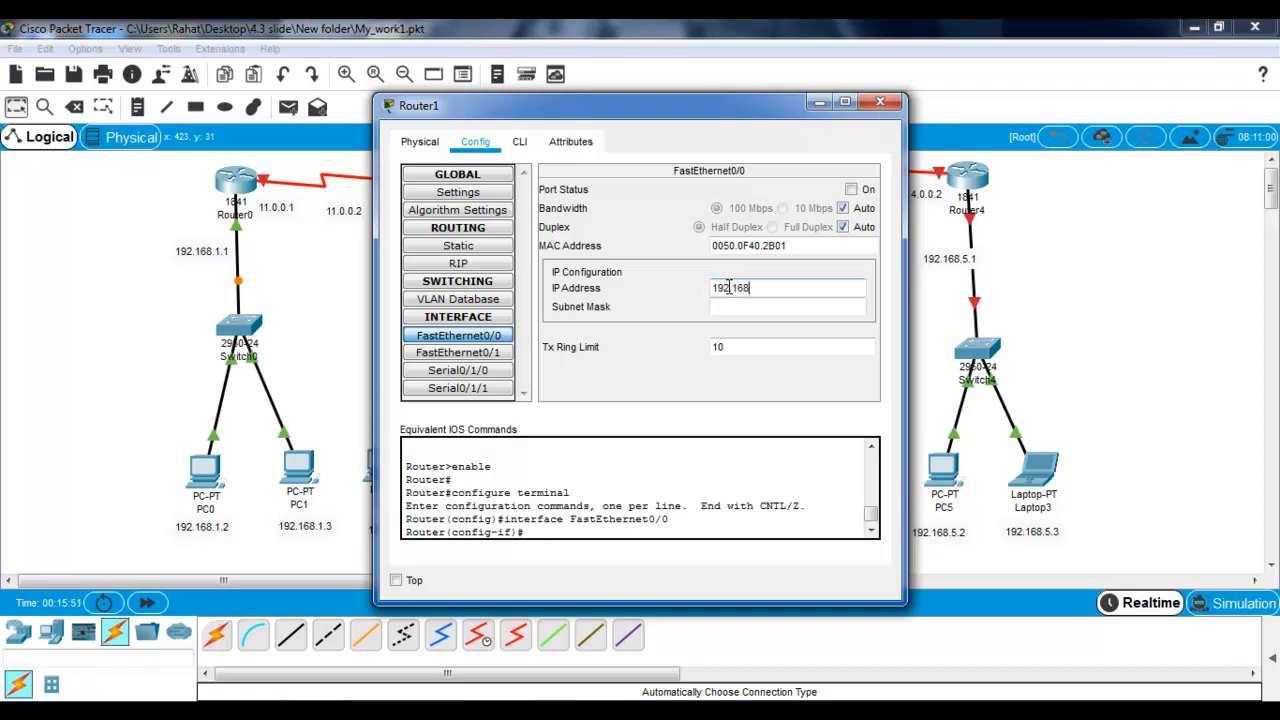
type(".2.1")
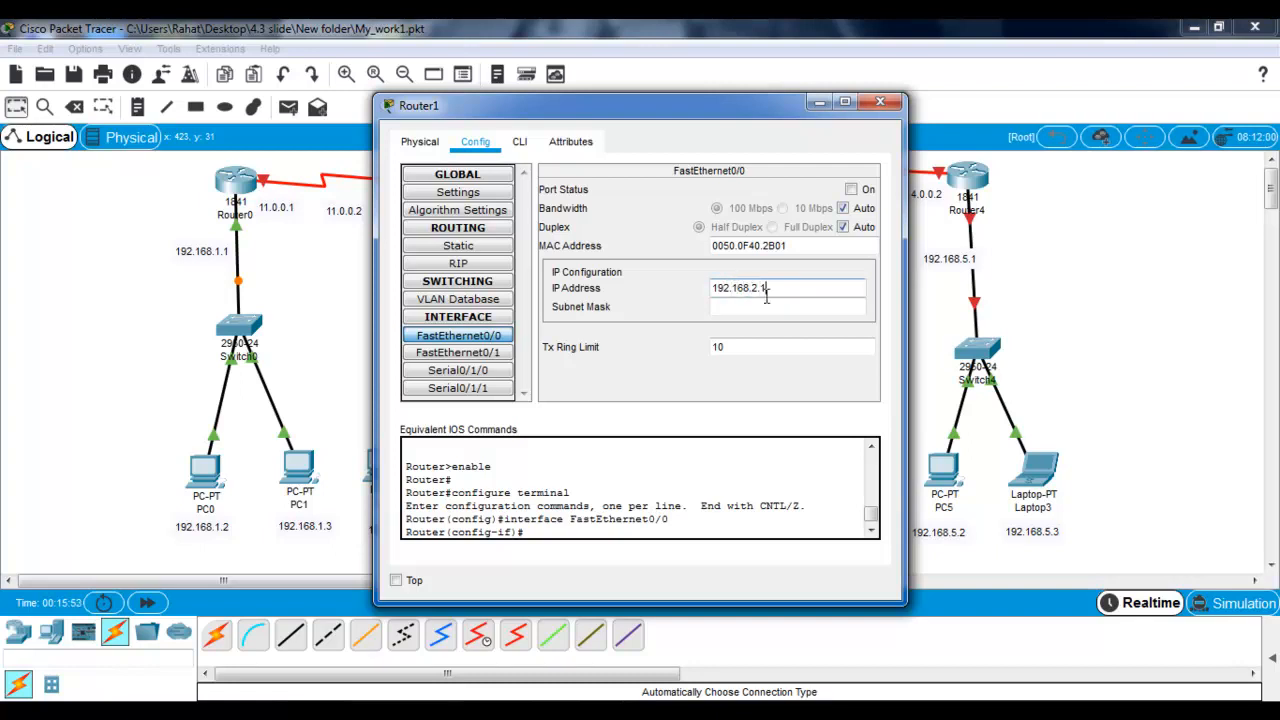
left_click(770, 310)
left_click(851, 189)
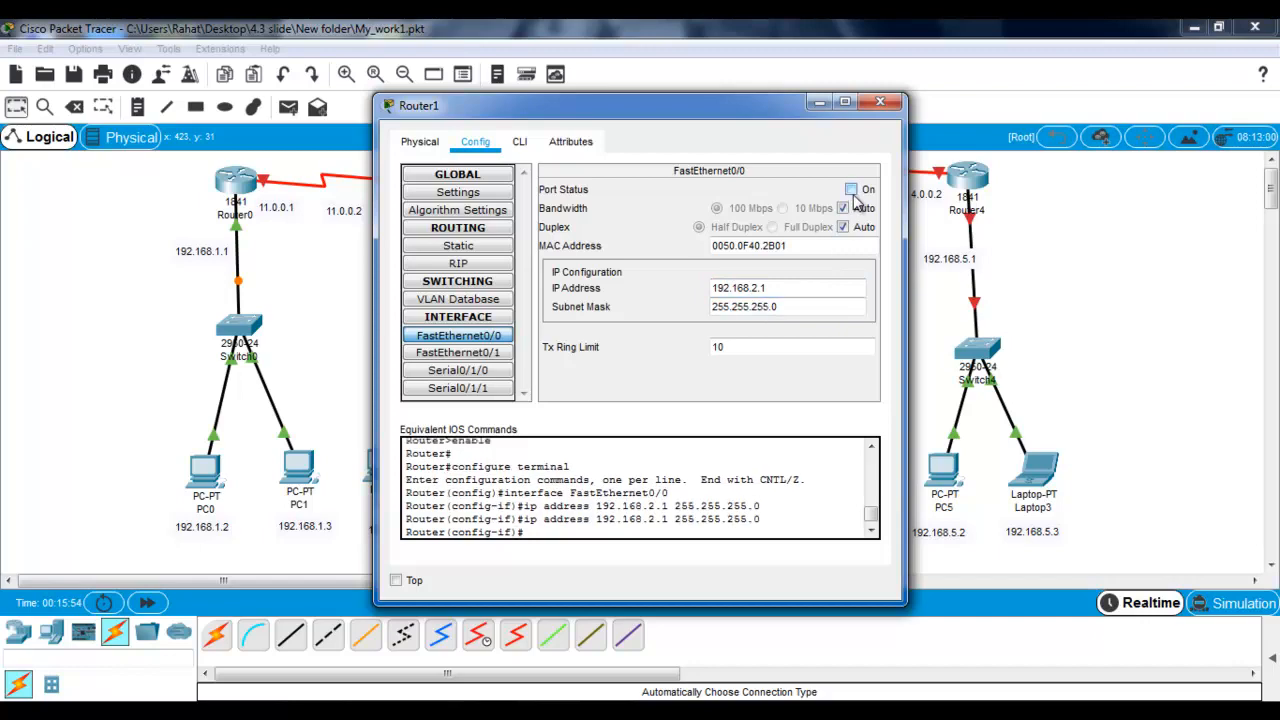
left_click(889, 104)
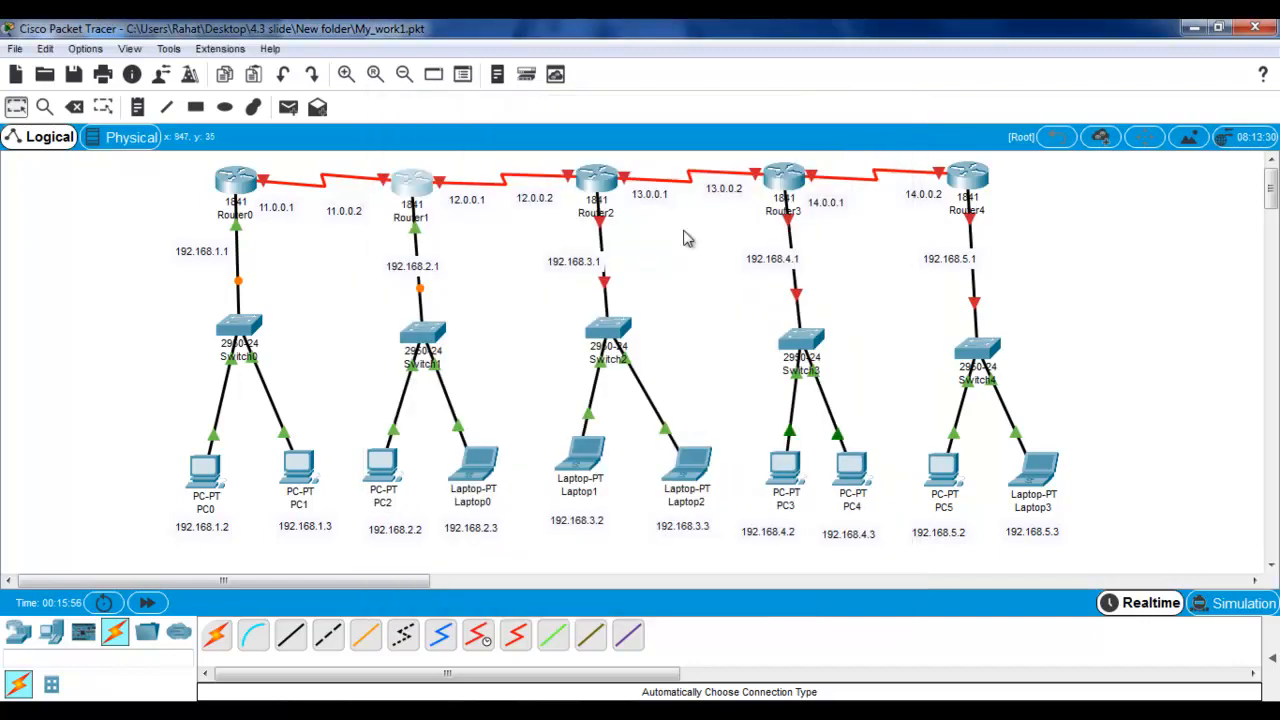
Step: Configure Router2's FastEthernet0/0 interface with IP address 192.168.3.1 and subnet mask 255.255.255.0, and switch the port on
left_click(588, 192)
left_click(478, 143)
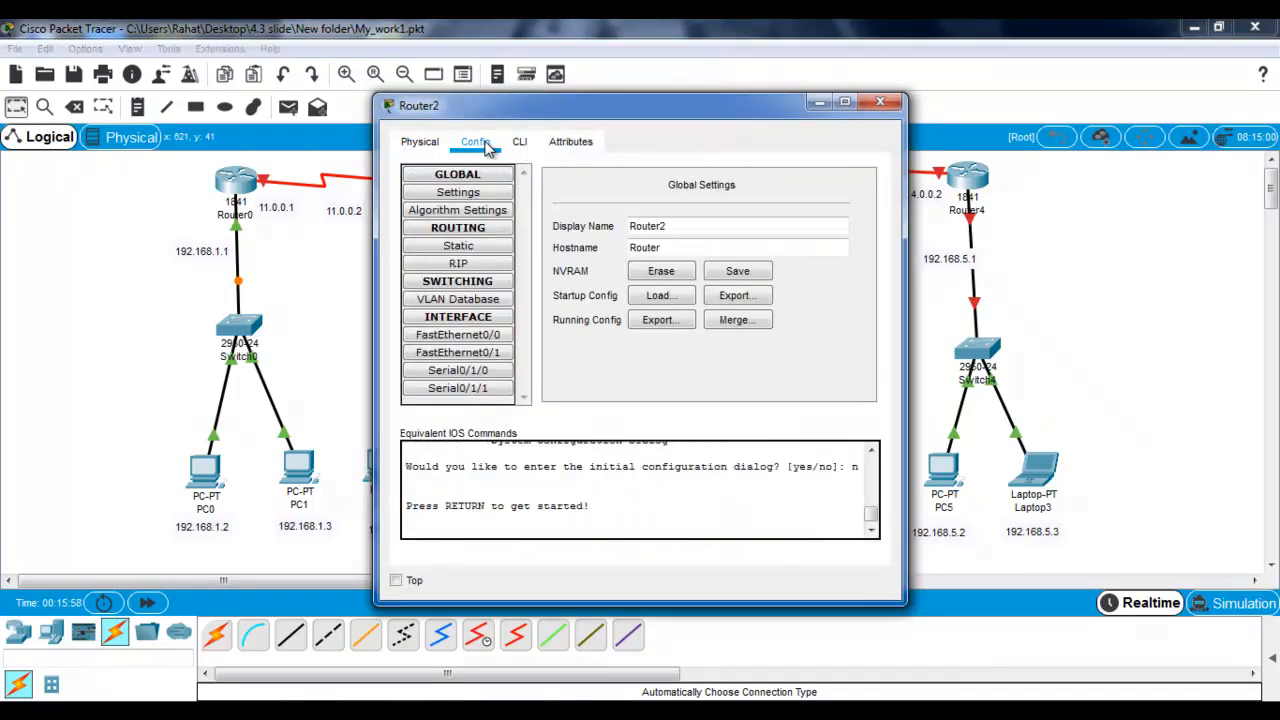
left_click(491, 335)
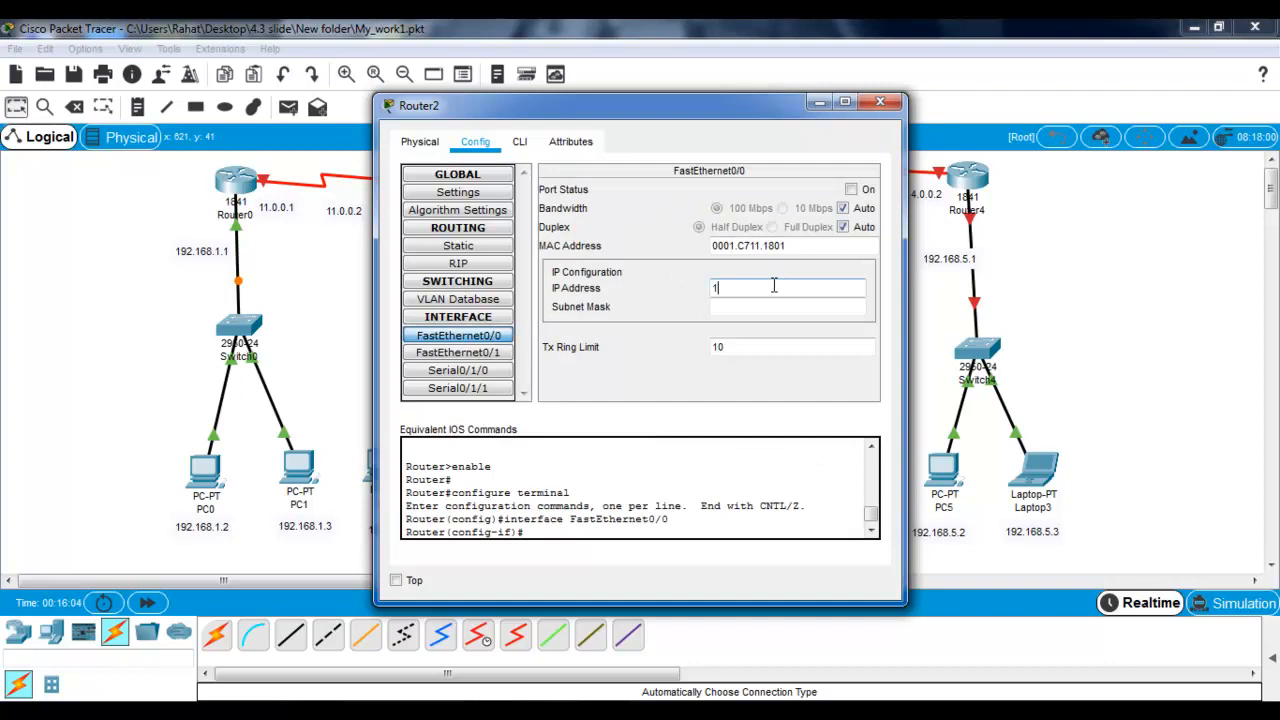
left_click(773, 286)
type("192.168.3.1")
left_click(775, 306)
left_click(851, 189)
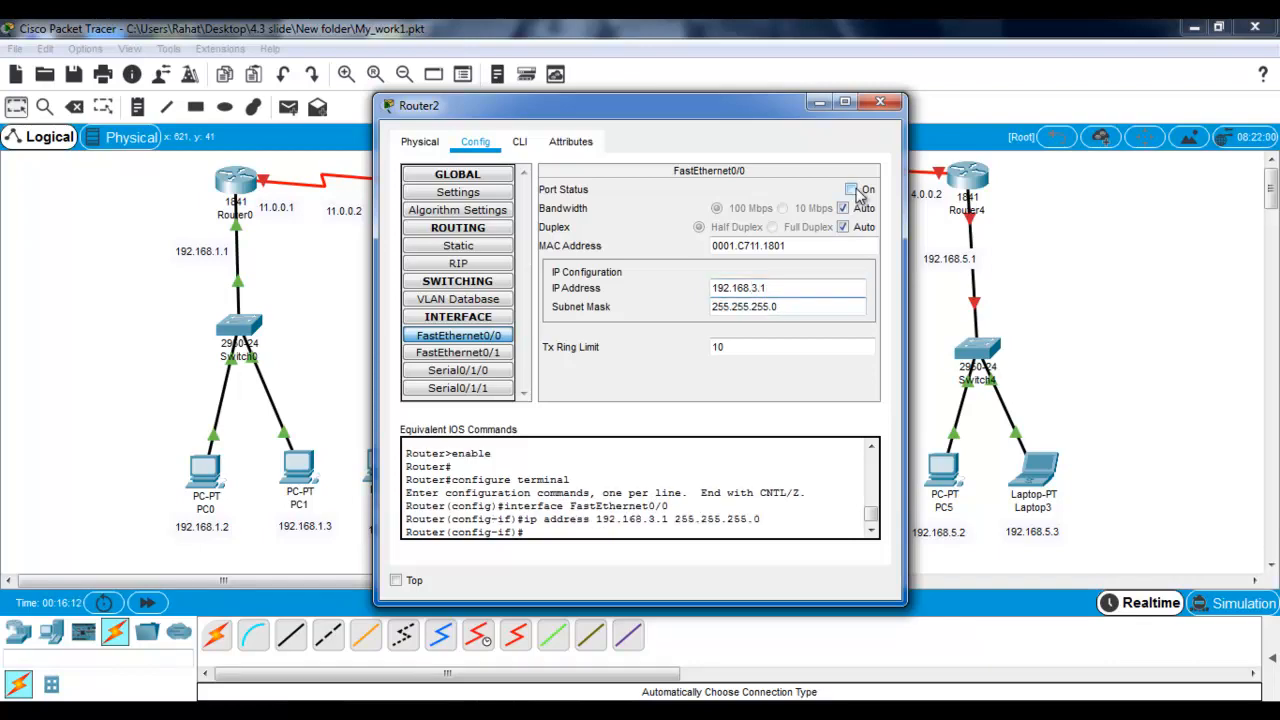
left_click(891, 101)
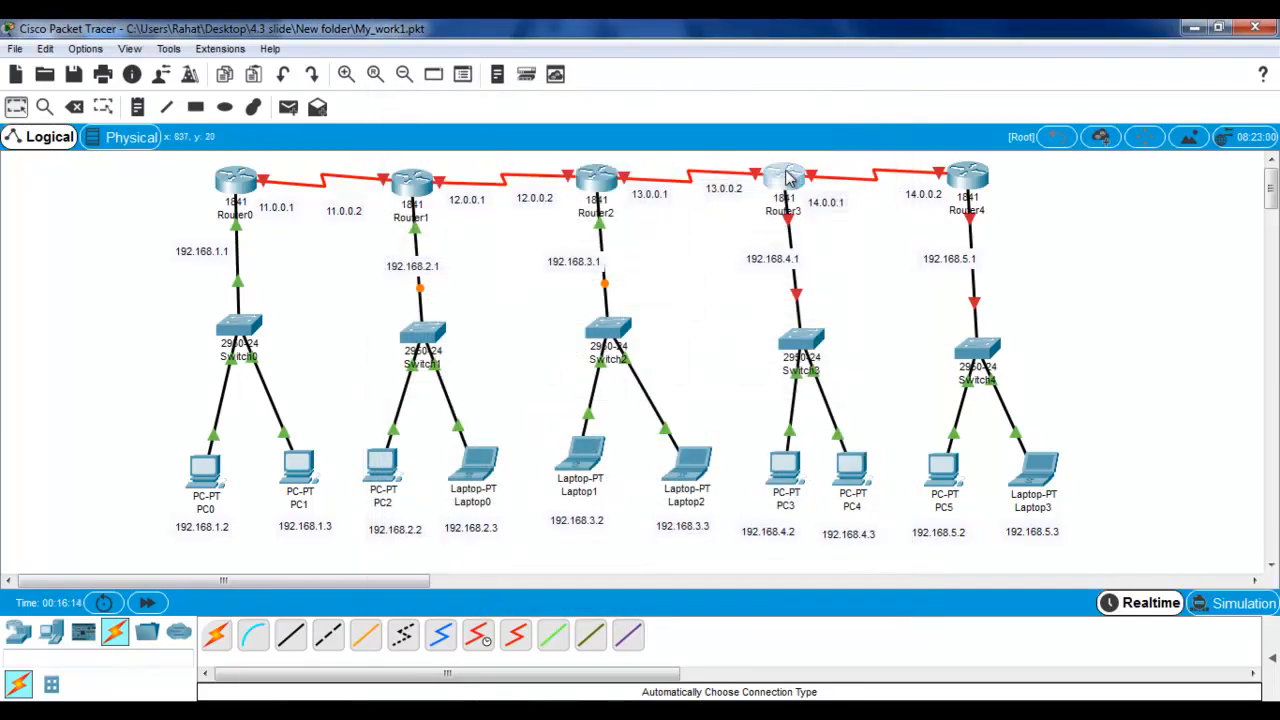
Step: Configure Router3's FastEthernet0/0 interface with IP address 192.168.4.1 and subnet mask 255.255.255.0, and switch the port on
left_click(787, 177)
left_click(475, 141)
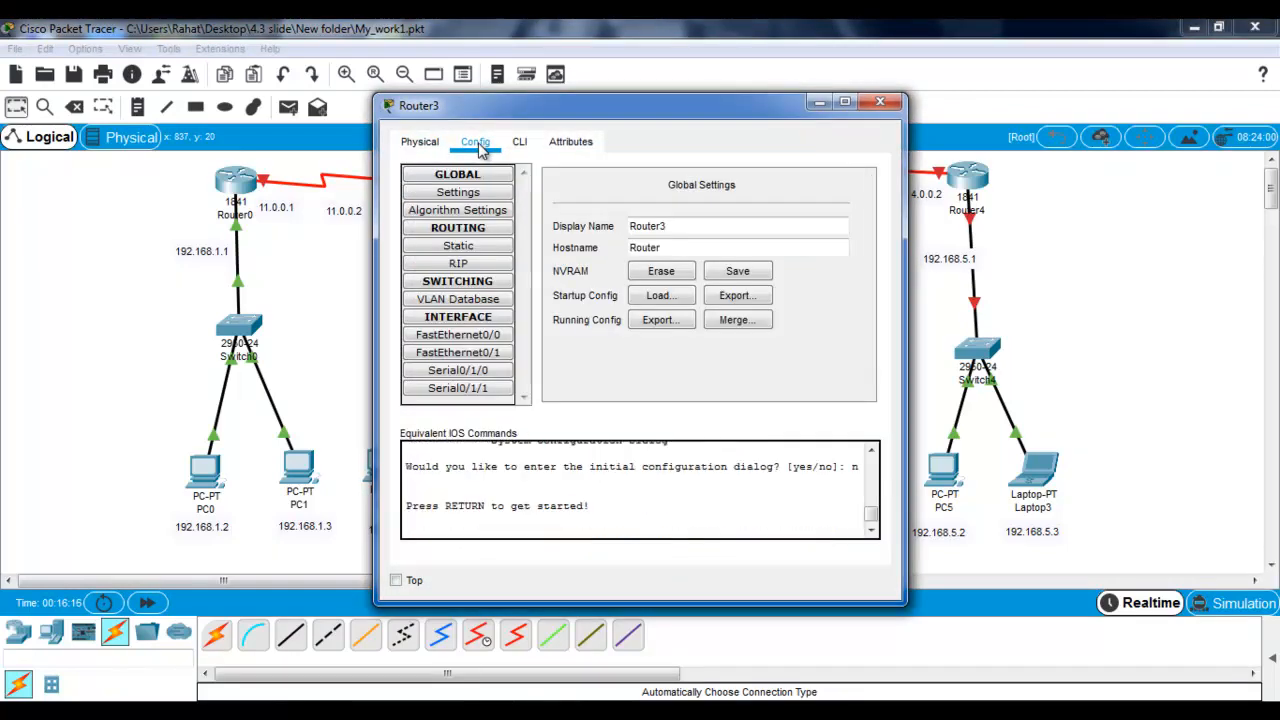
left_click(486, 334)
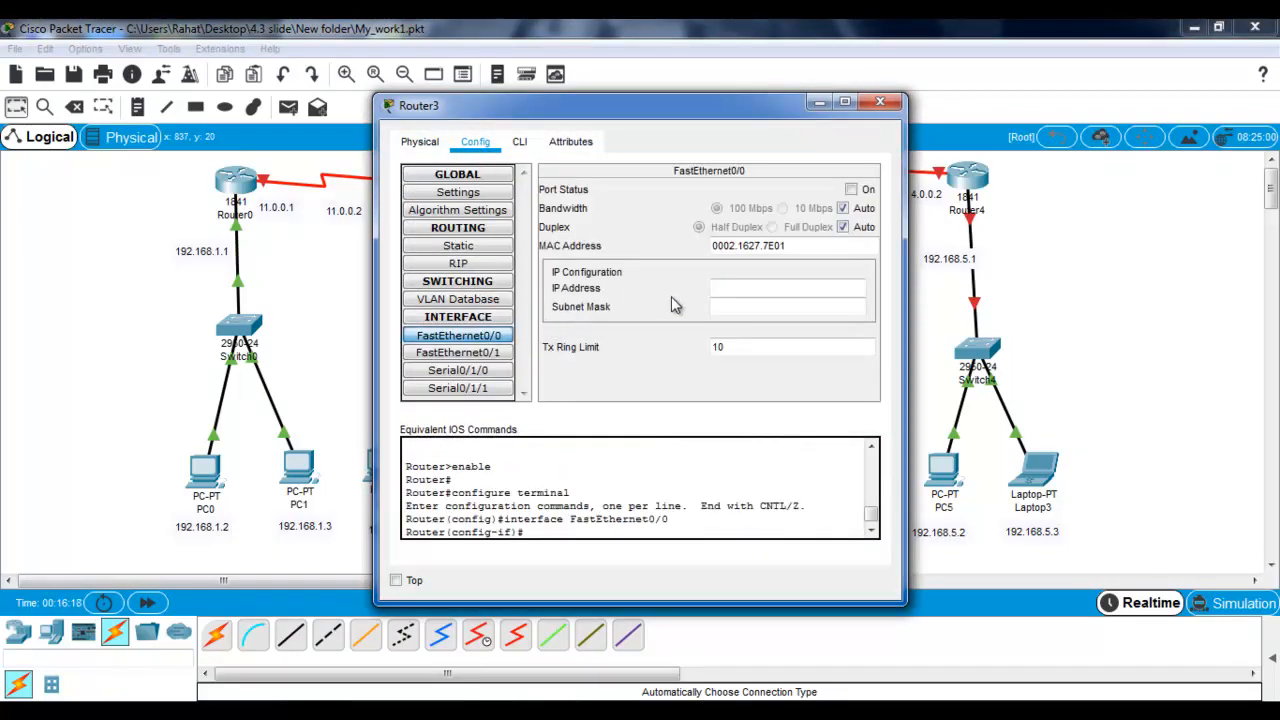
left_click(734, 282)
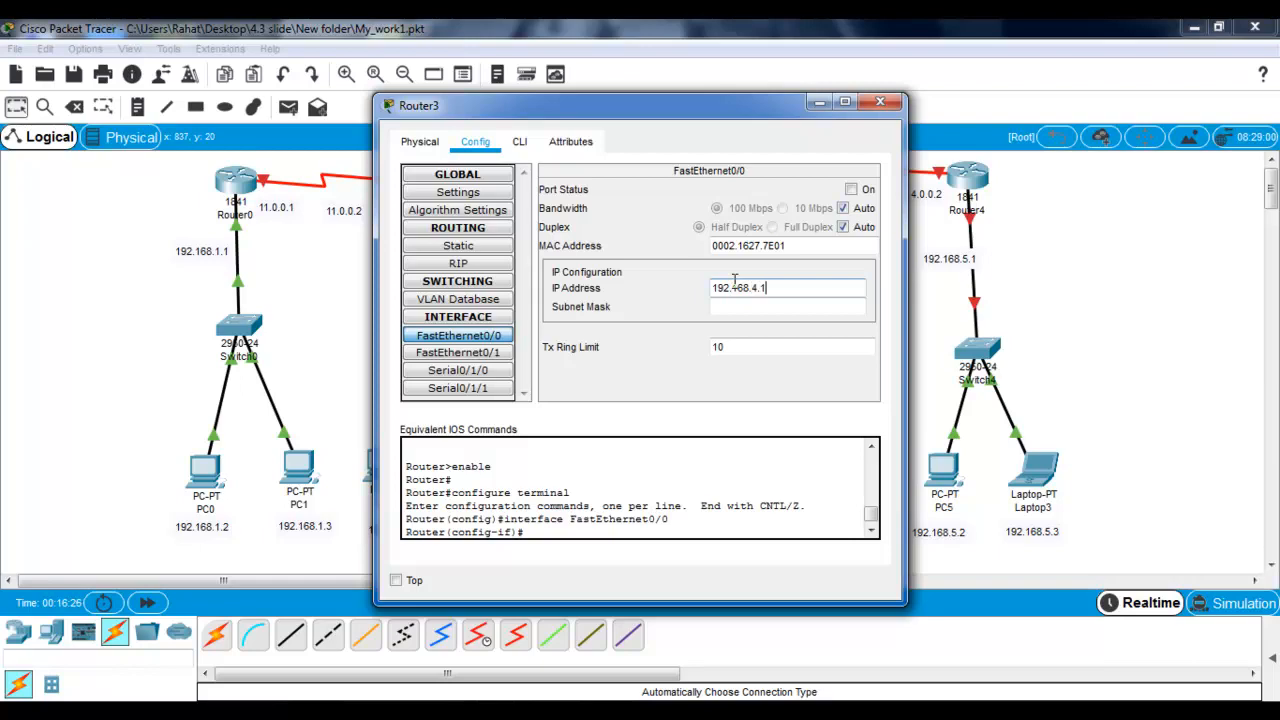
left_click(740, 304)
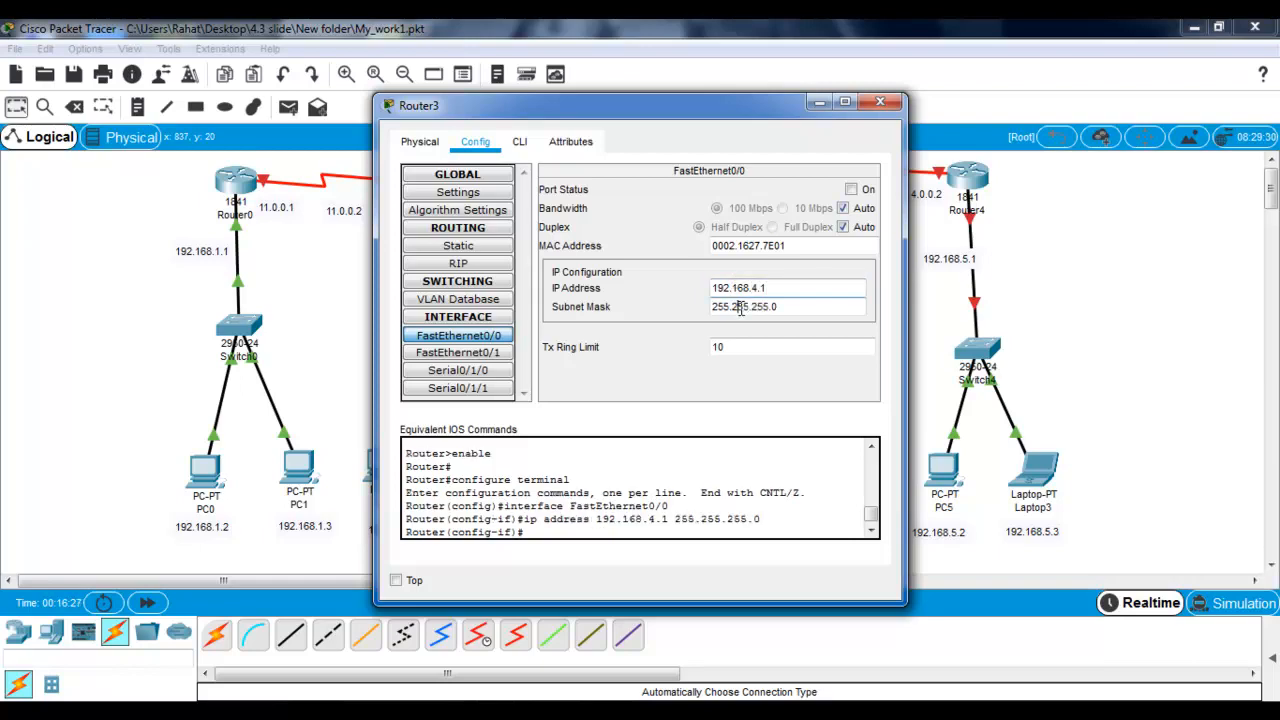
left_click(851, 190)
left_click(880, 102)
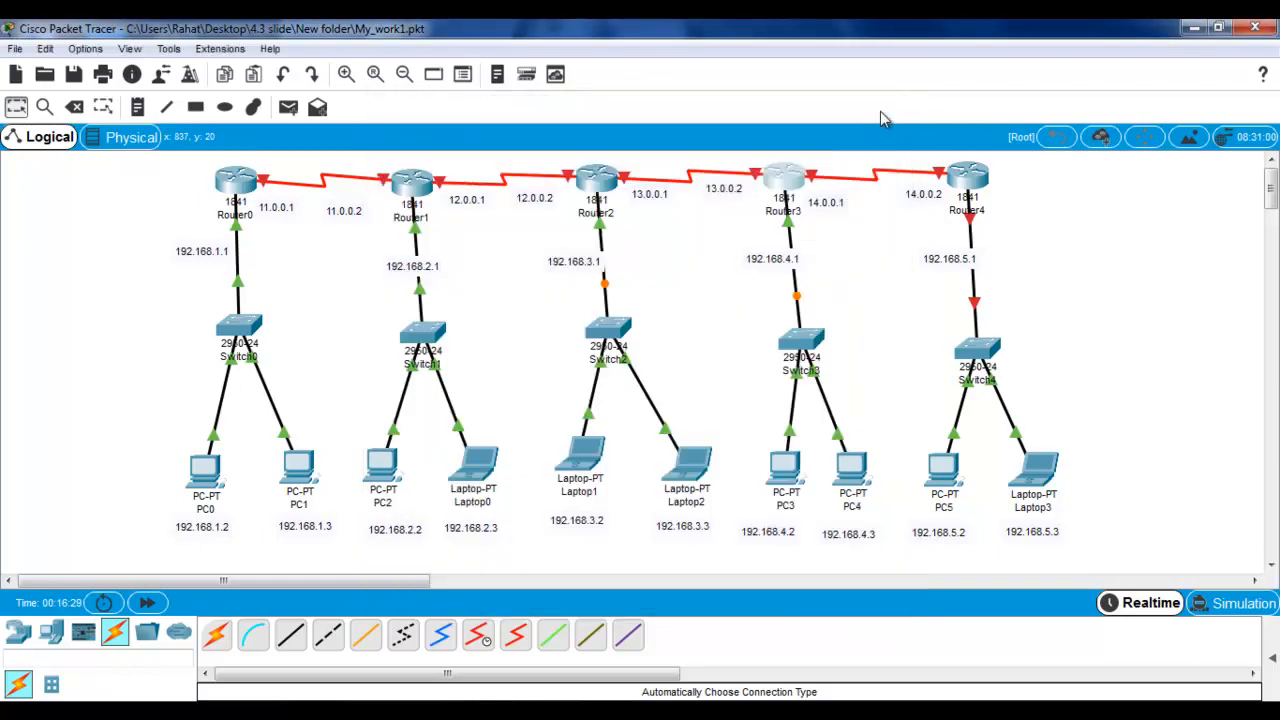
Step: Configure Router4's FastEthernet0/0 interface with IP address 192.168.5.1 and subnet mask 255.255.255.0, and switch the port on
left_click(967, 177)
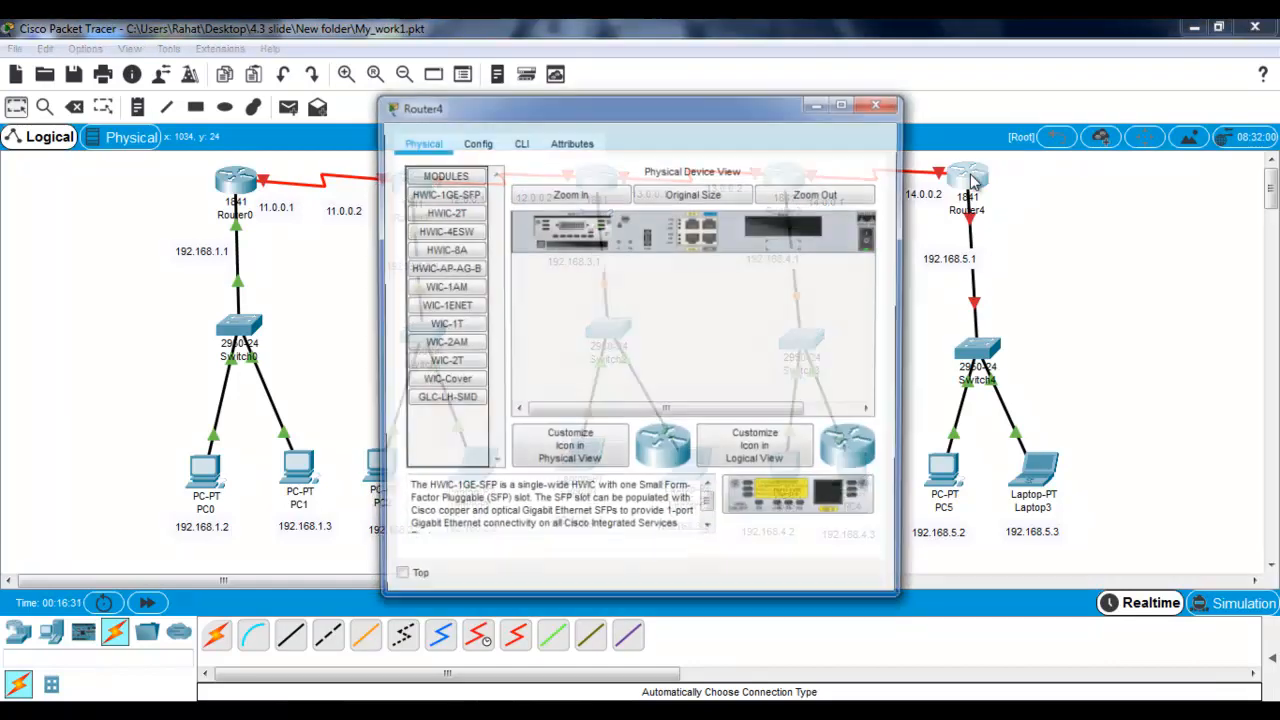
left_click(475, 141)
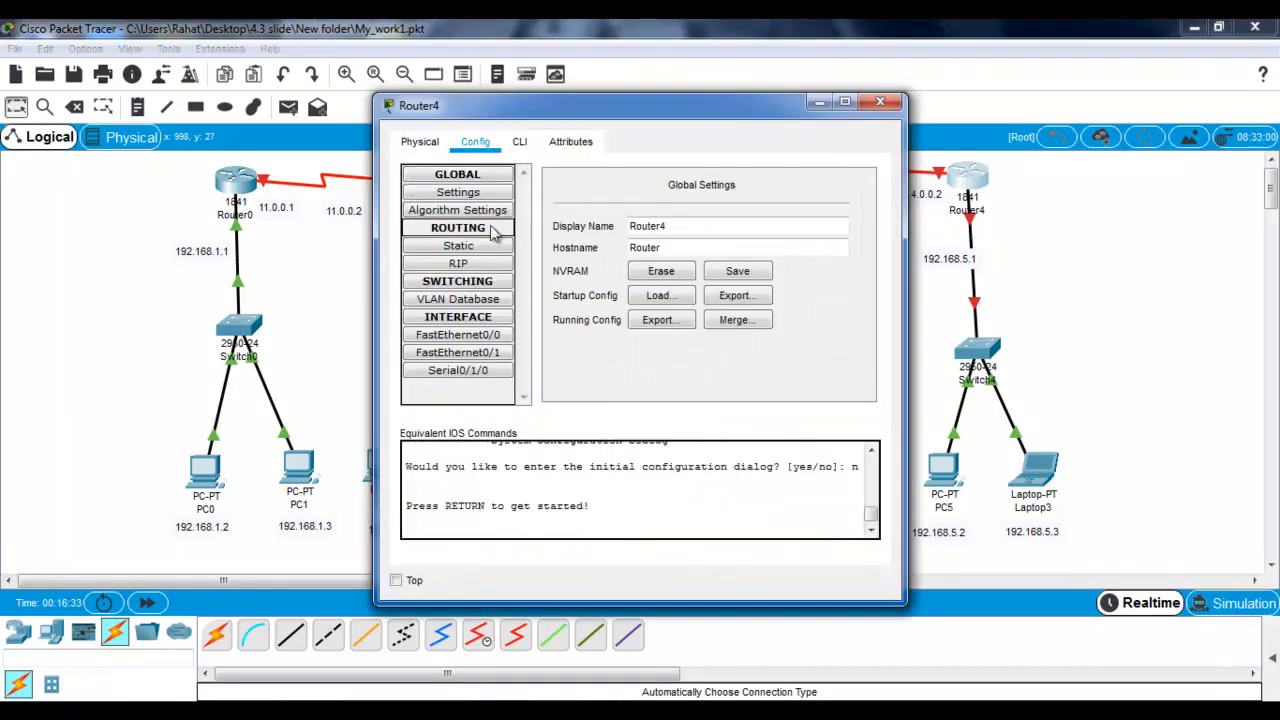
left_click(490, 337)
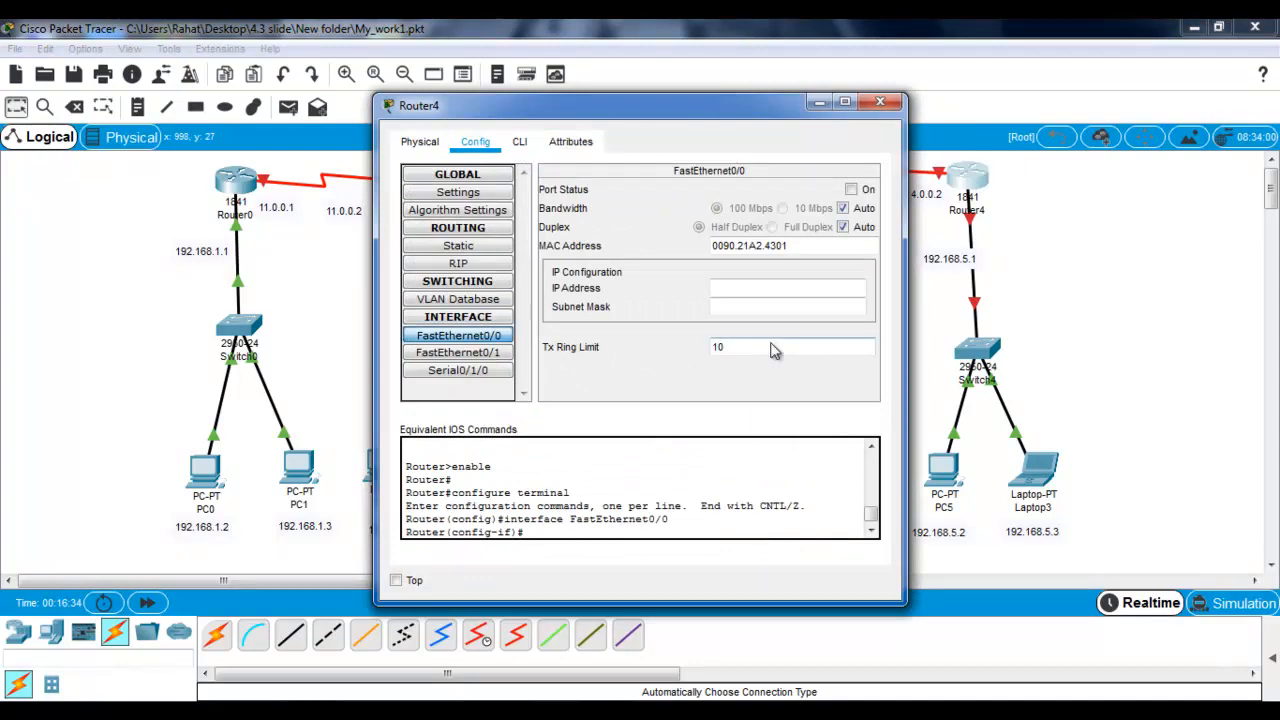
left_click(775, 287)
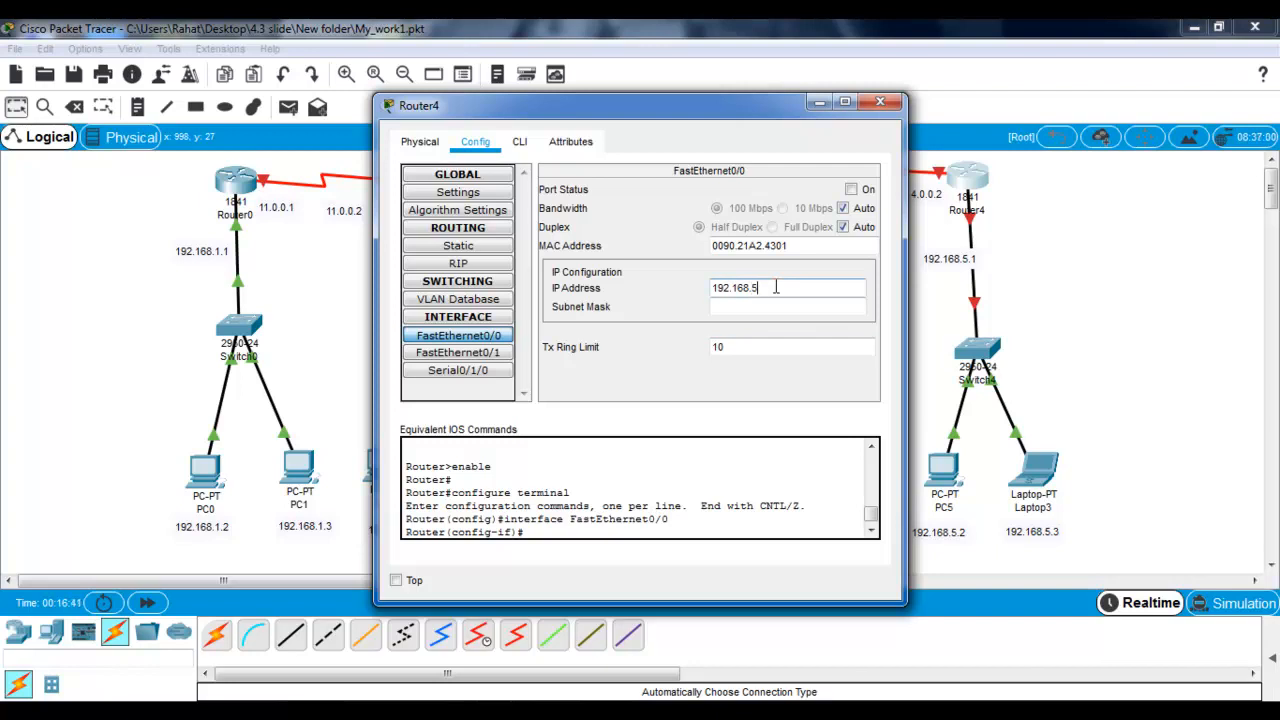
left_click(777, 307)
left_click(880, 102)
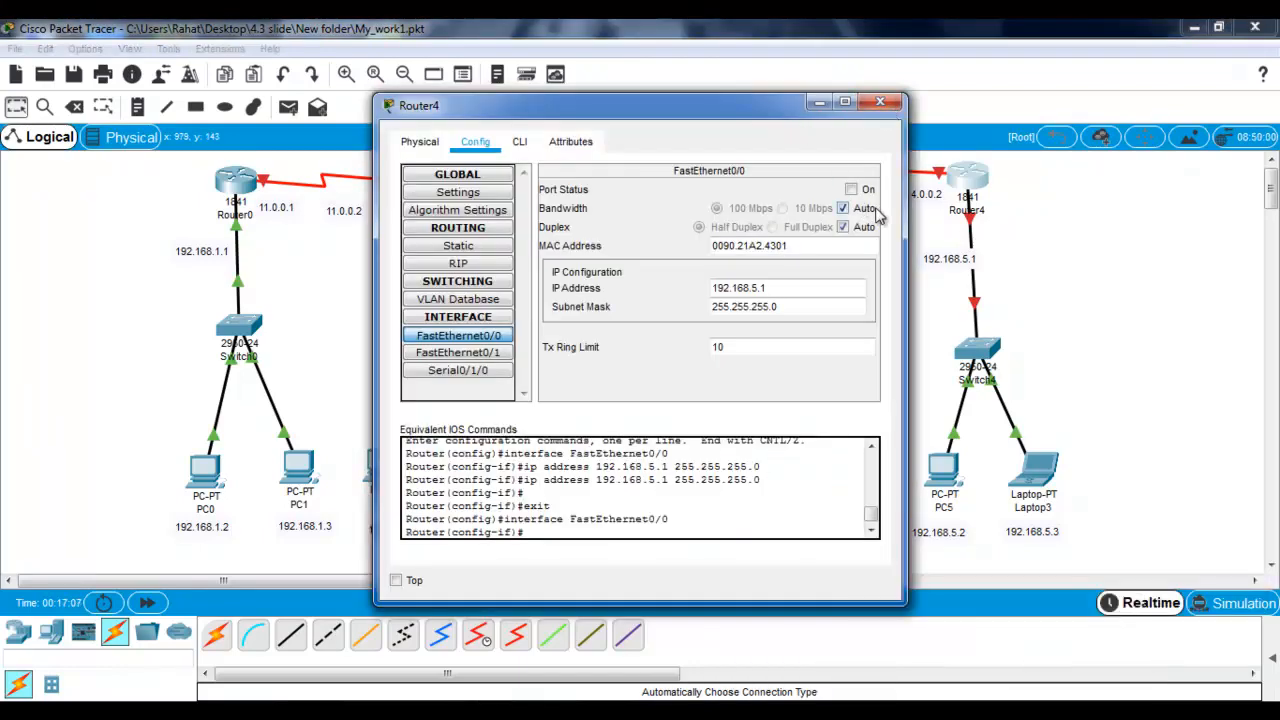
left_click(851, 189)
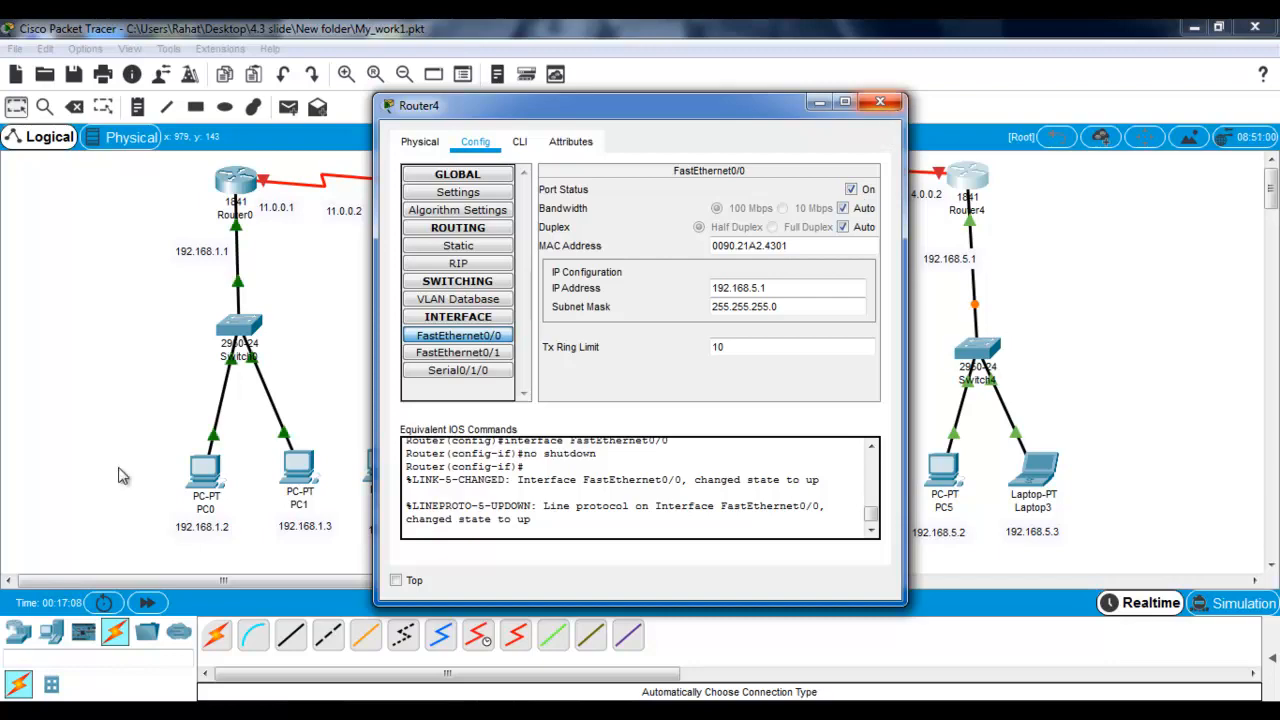
left_click(880, 102)
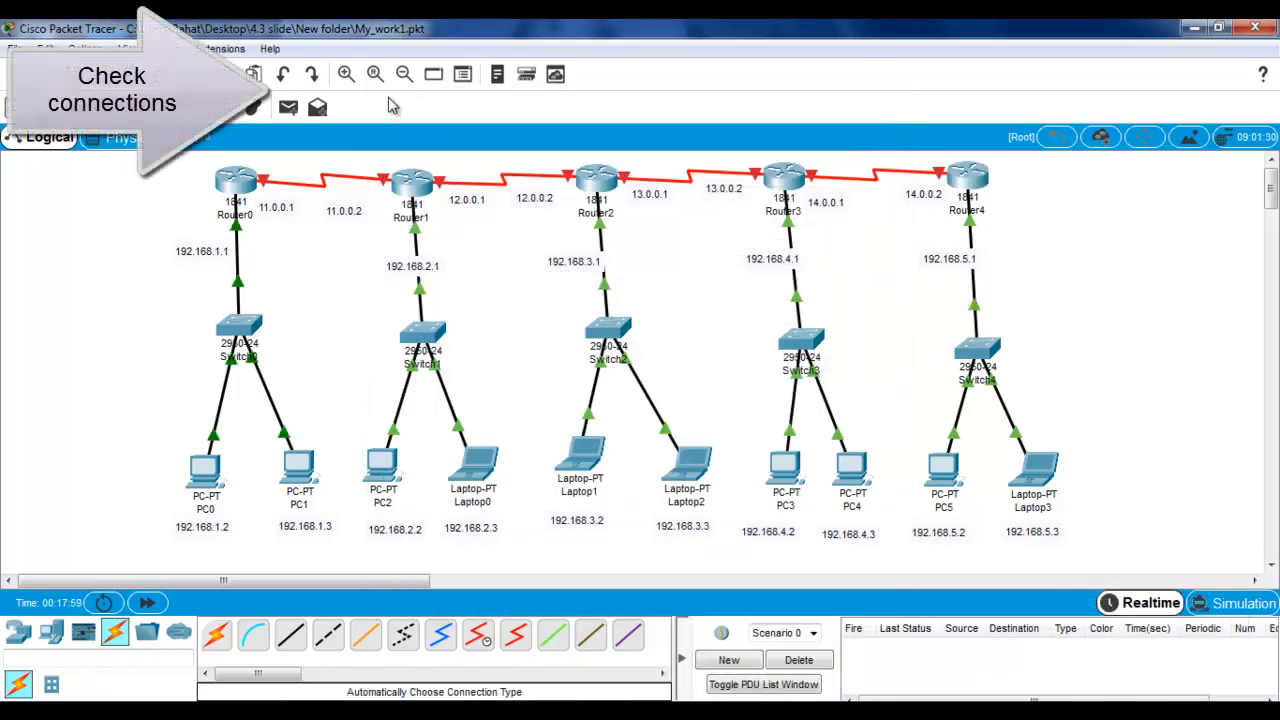
Step: Test the connection by sending a simple PDU from PC0 to PC1, and delete the test scenario
left_click(288, 106)
left_click(205, 468)
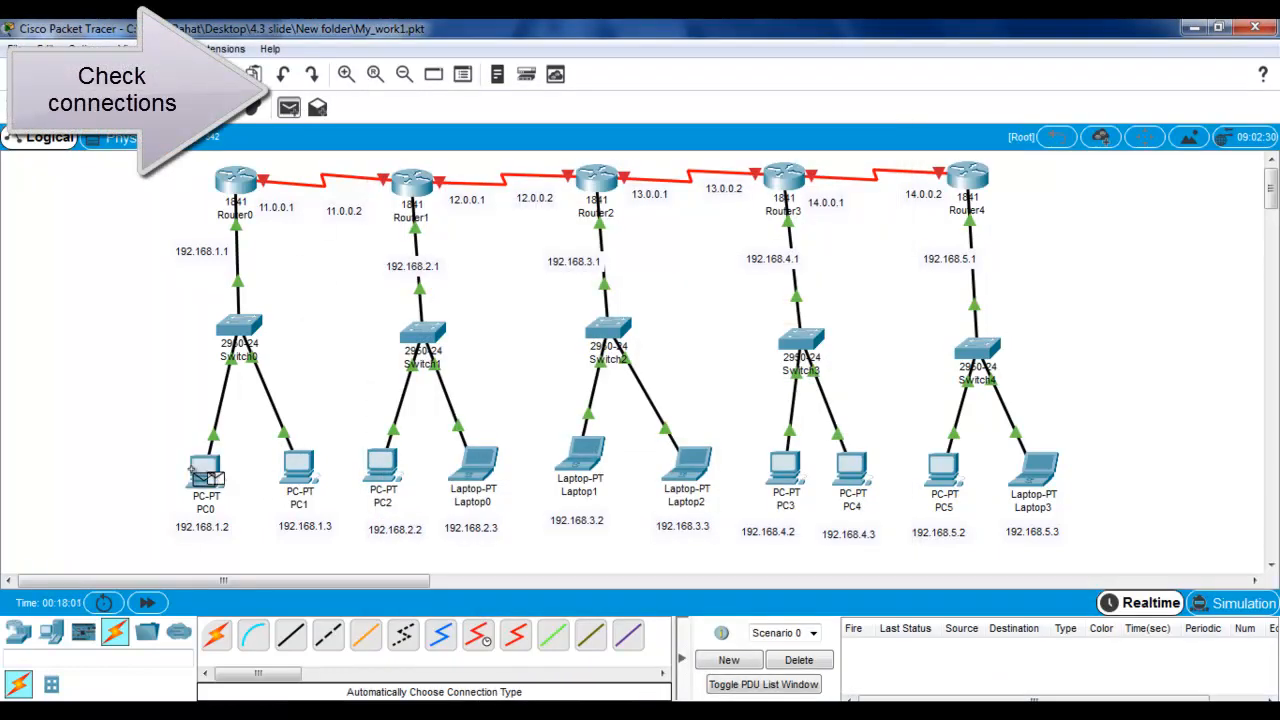
left_click(298, 466)
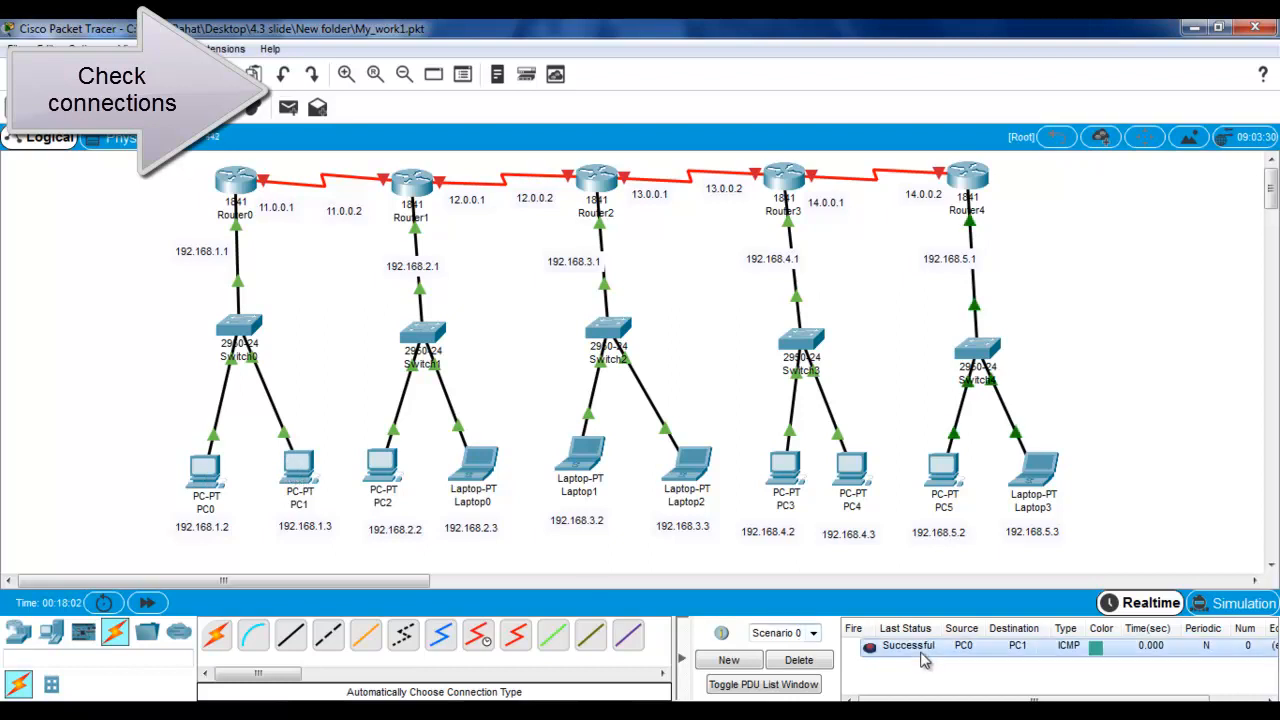
left_click(797, 660)
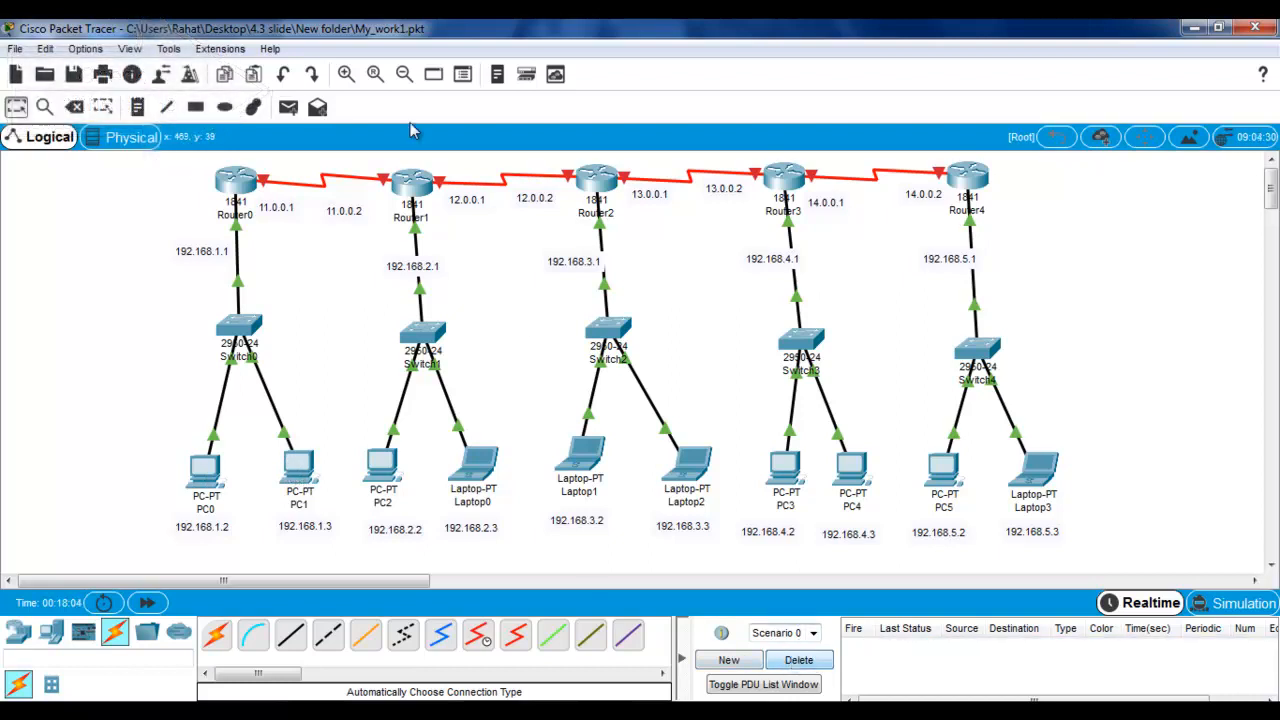
Step: Test the connection by sending a simple PDU from PC2 to Laptop0, and delete the test scenario
left_click(289, 110)
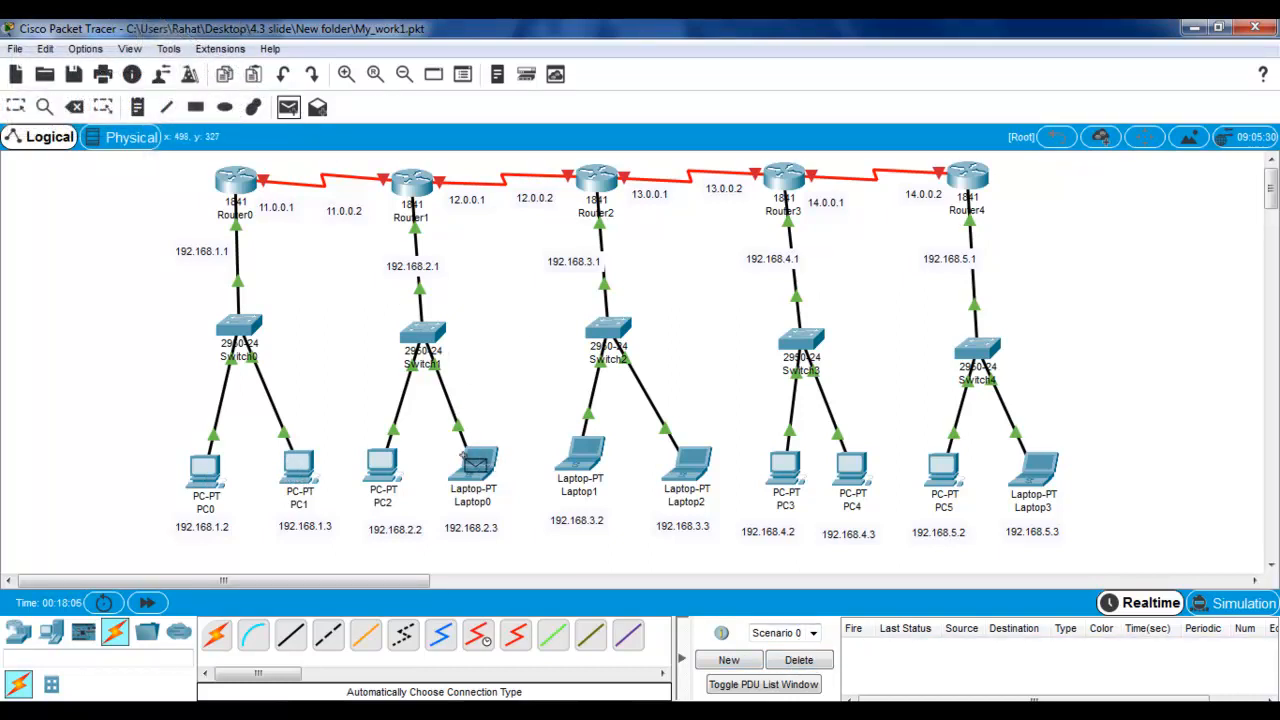
left_click(382, 463)
left_click(480, 471)
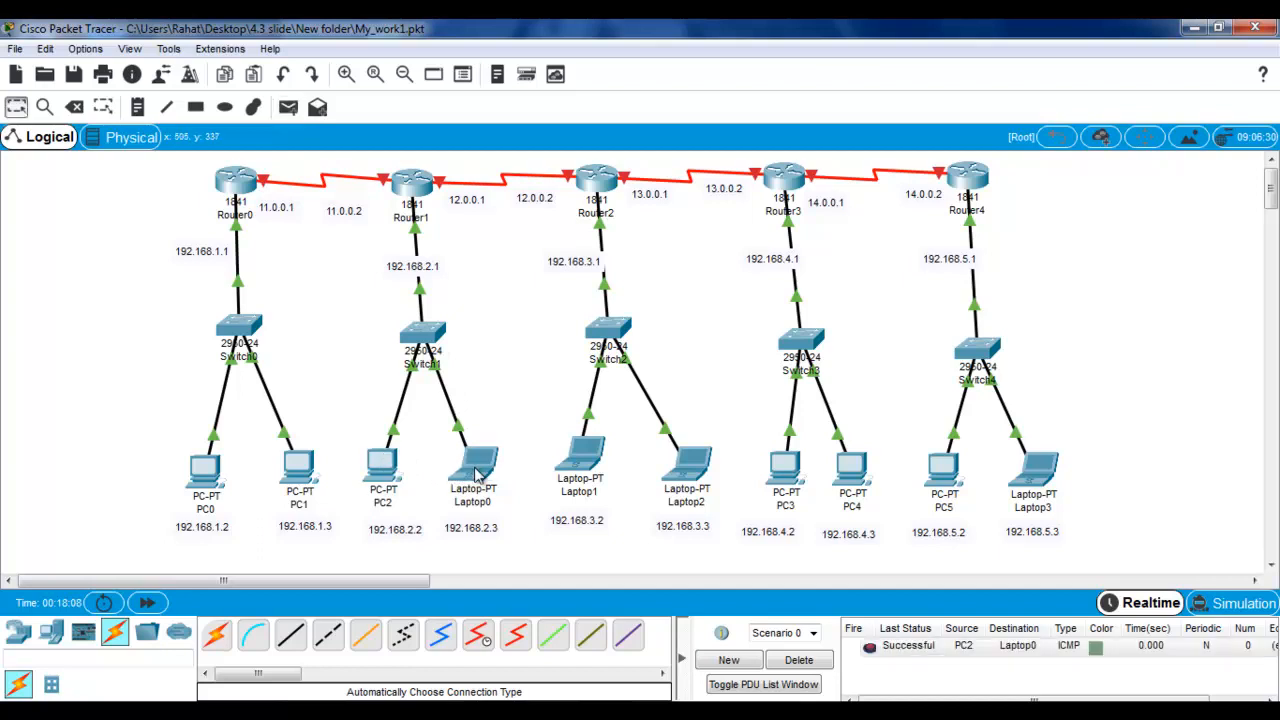
left_click(798, 663)
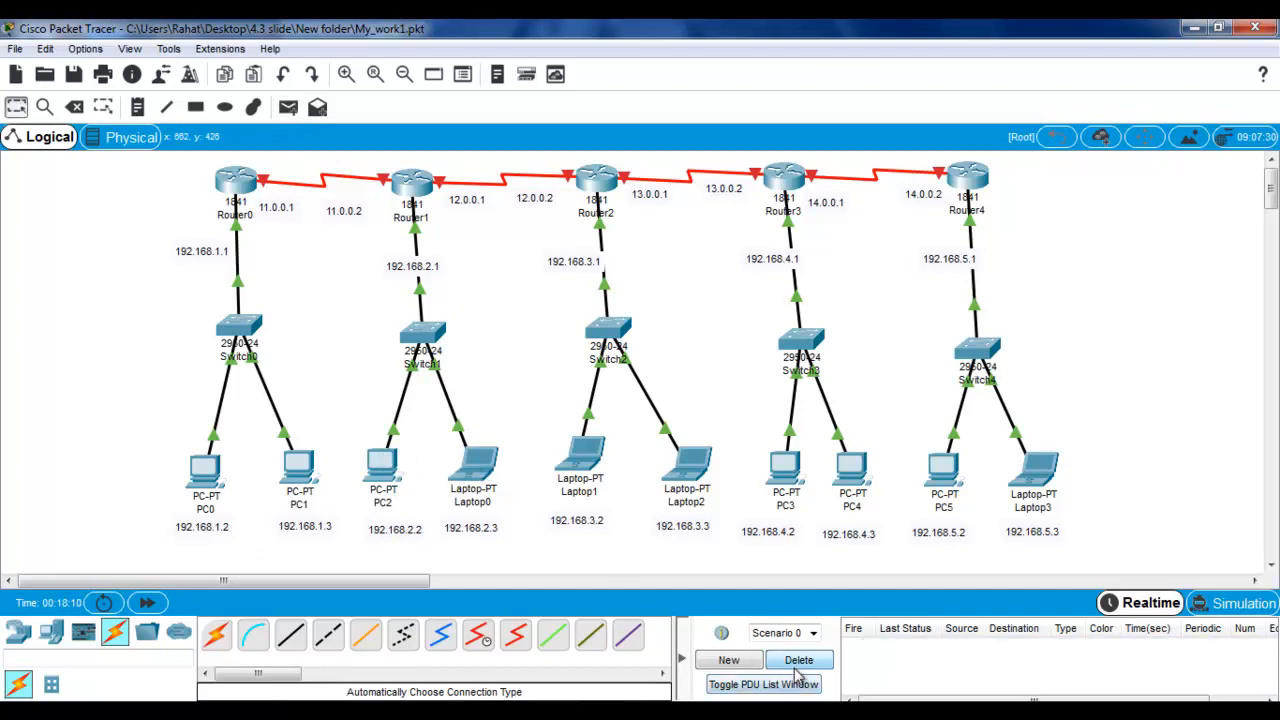
Step: Test the connection by sending a simple PDU from Laptop1 to Laptop2, and delete the test scenario
left_click(288, 107)
left_click(586, 452)
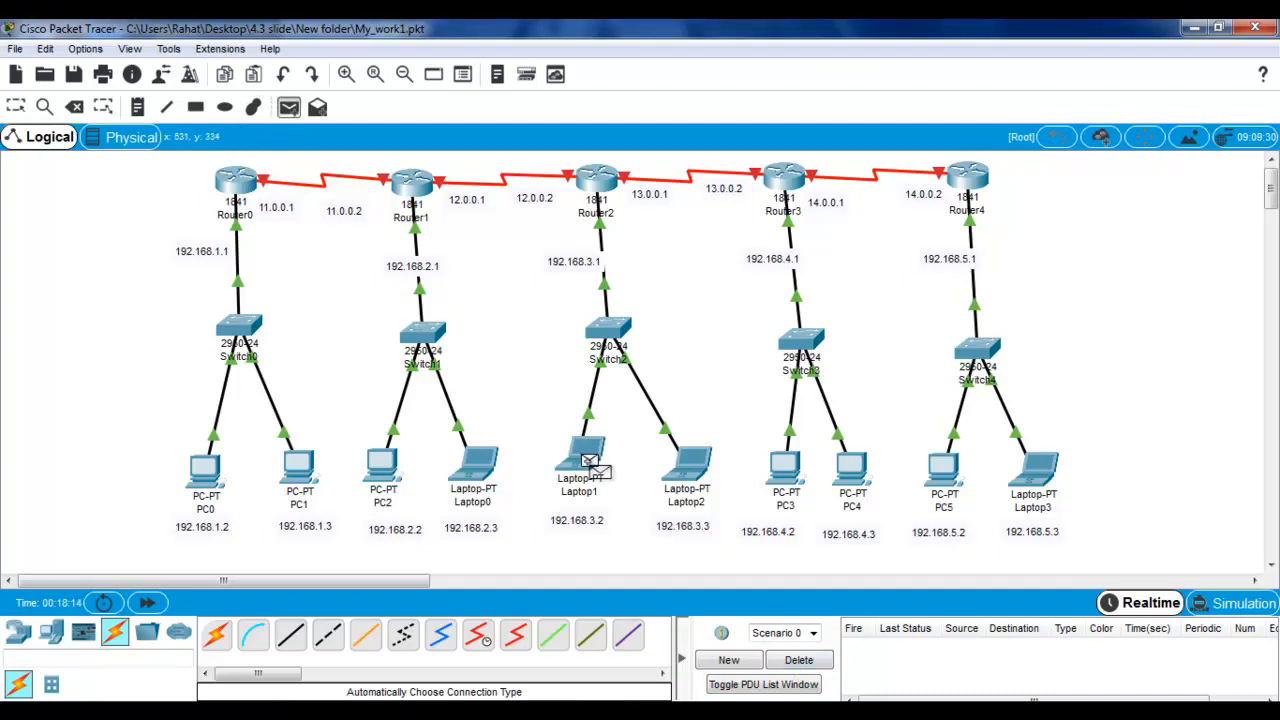
left_click(686, 462)
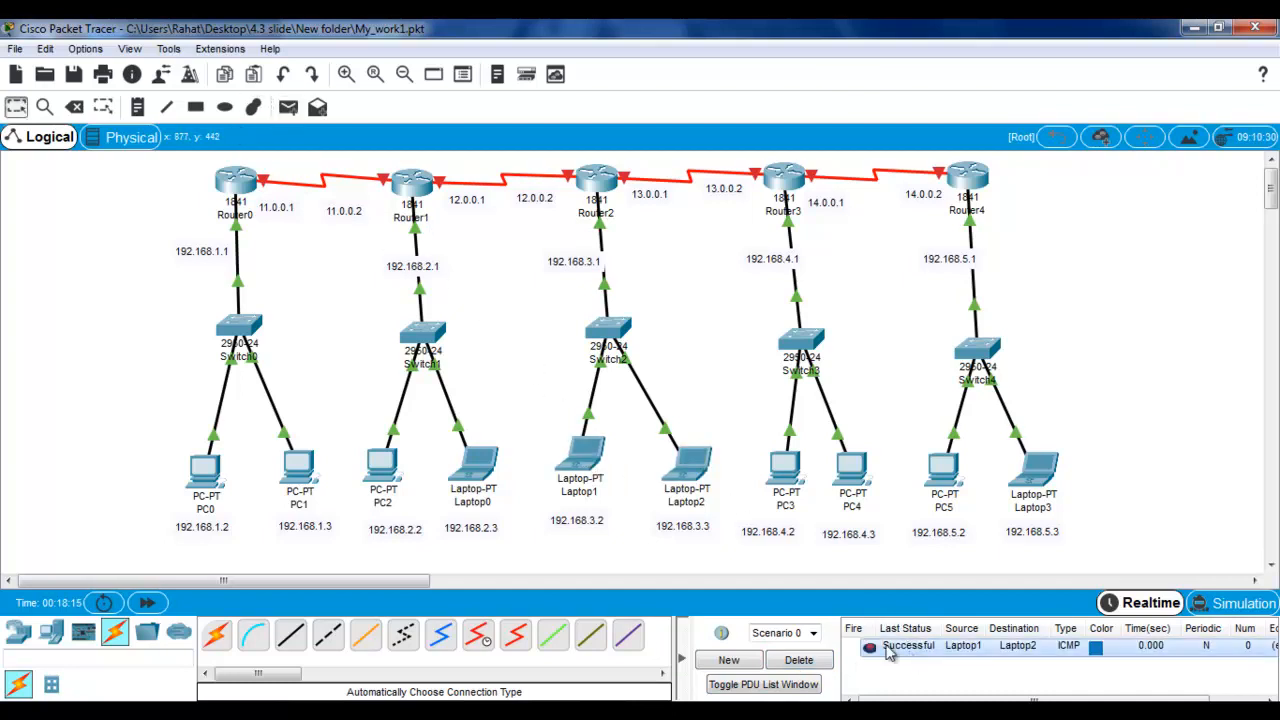
left_click(800, 661)
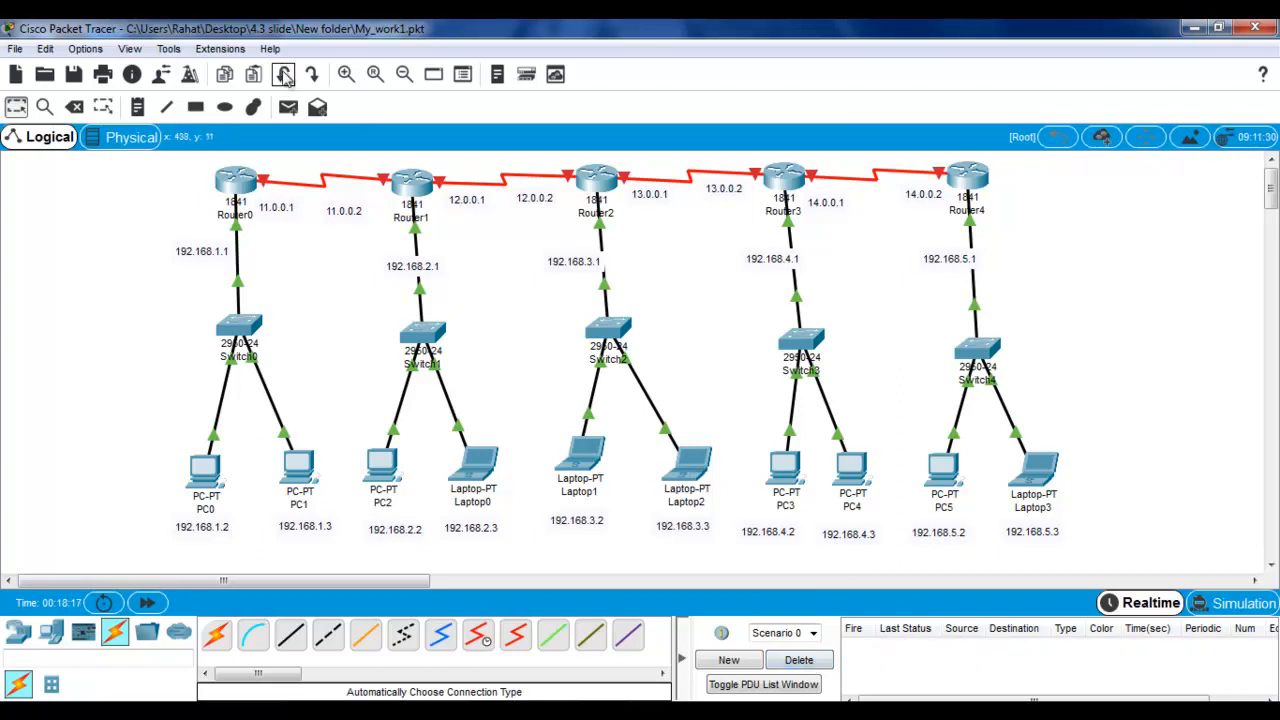
Step: Test the connection by sending a simple PDU from PC3 to PC4
left_click(288, 107)
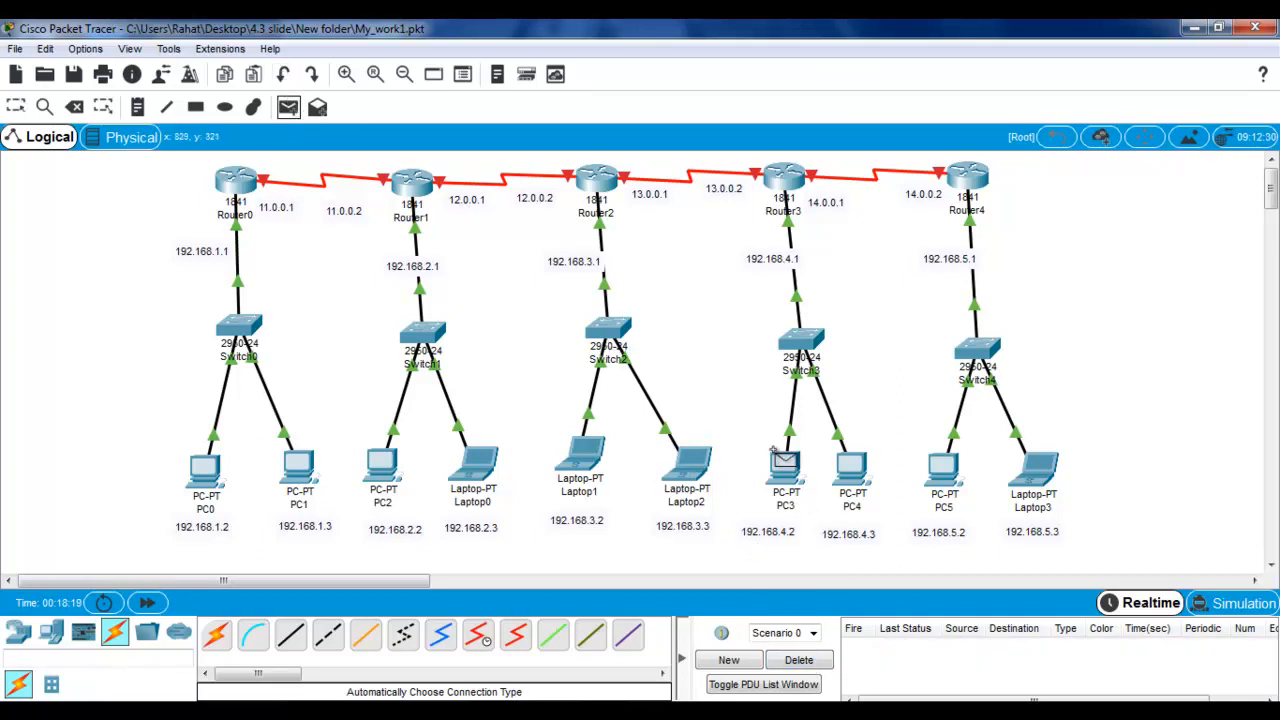
left_click(785, 462)
left_click(853, 475)
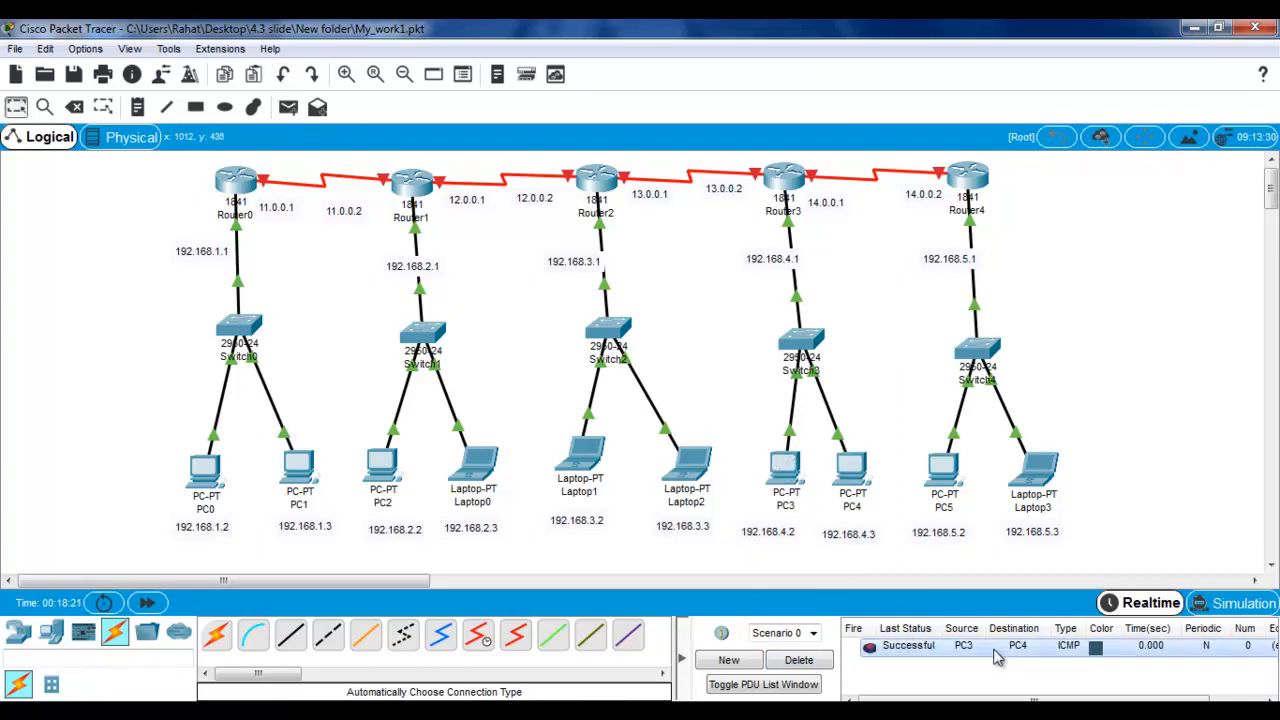
Step: Test the connection by sending a simple PDU from PC5 to Laptop3, deleting the test scenario both before and after the test
left_click(800, 661)
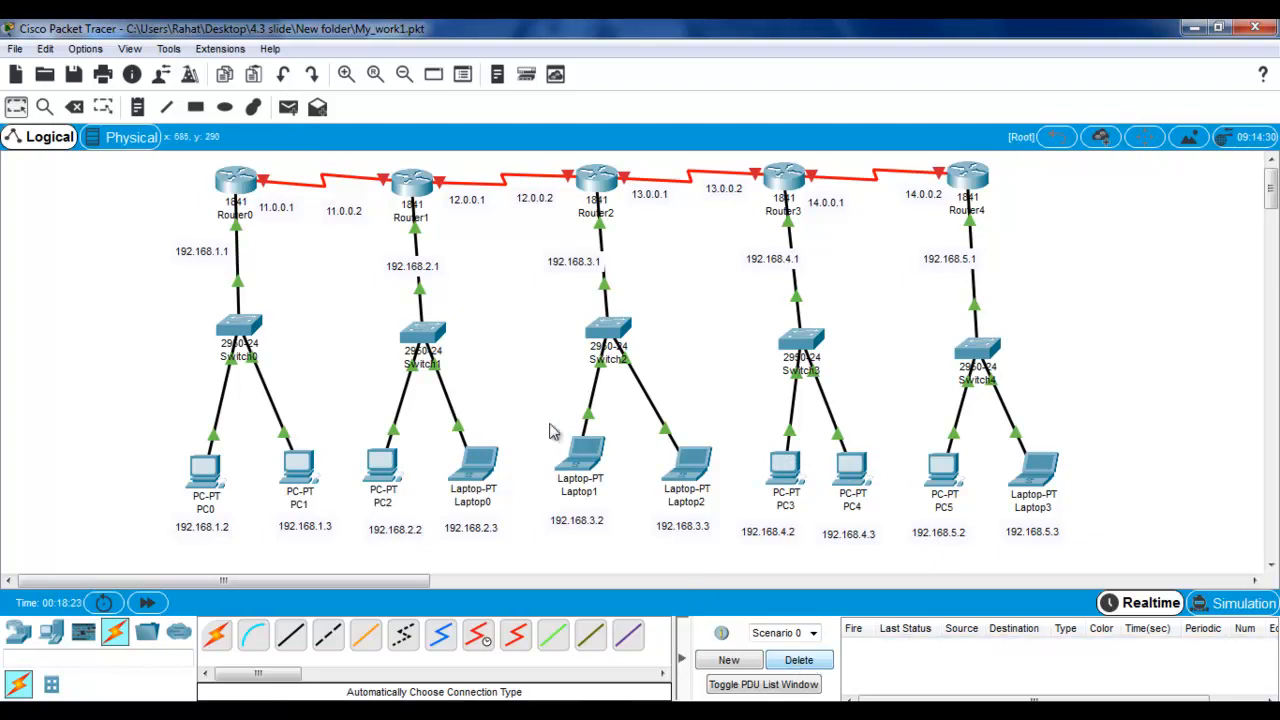
left_click(288, 107)
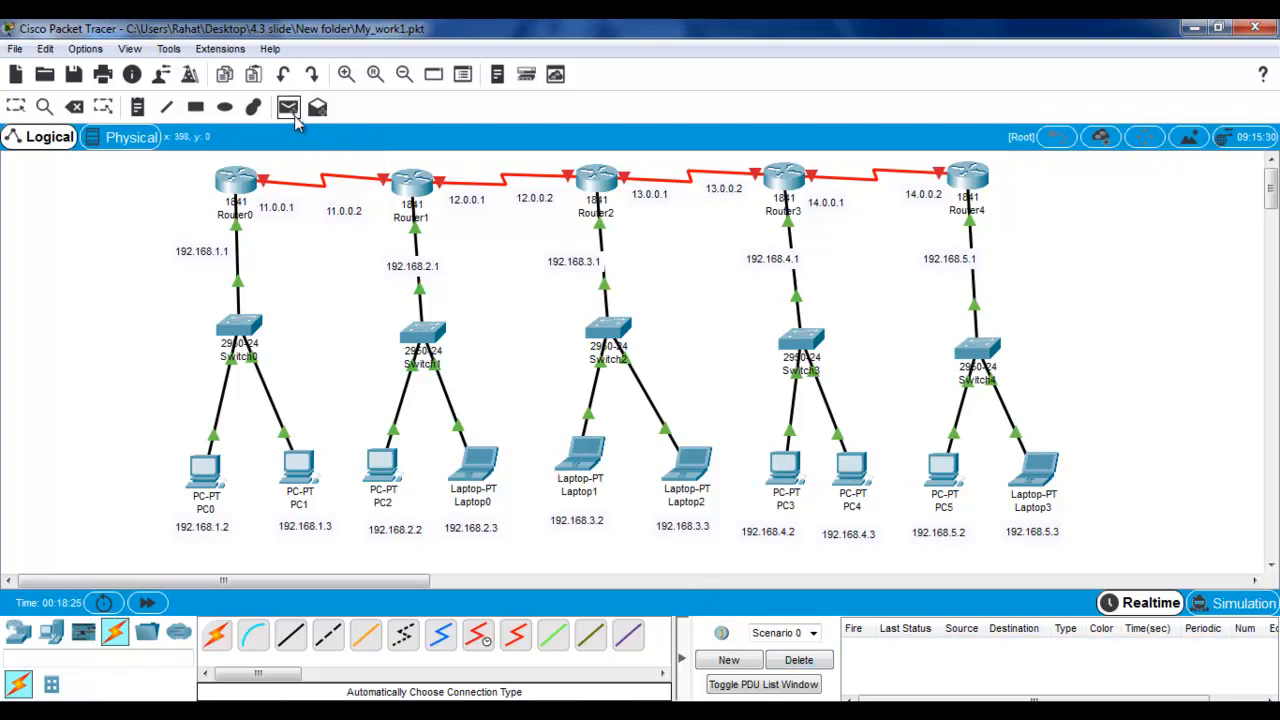
left_click(945, 472)
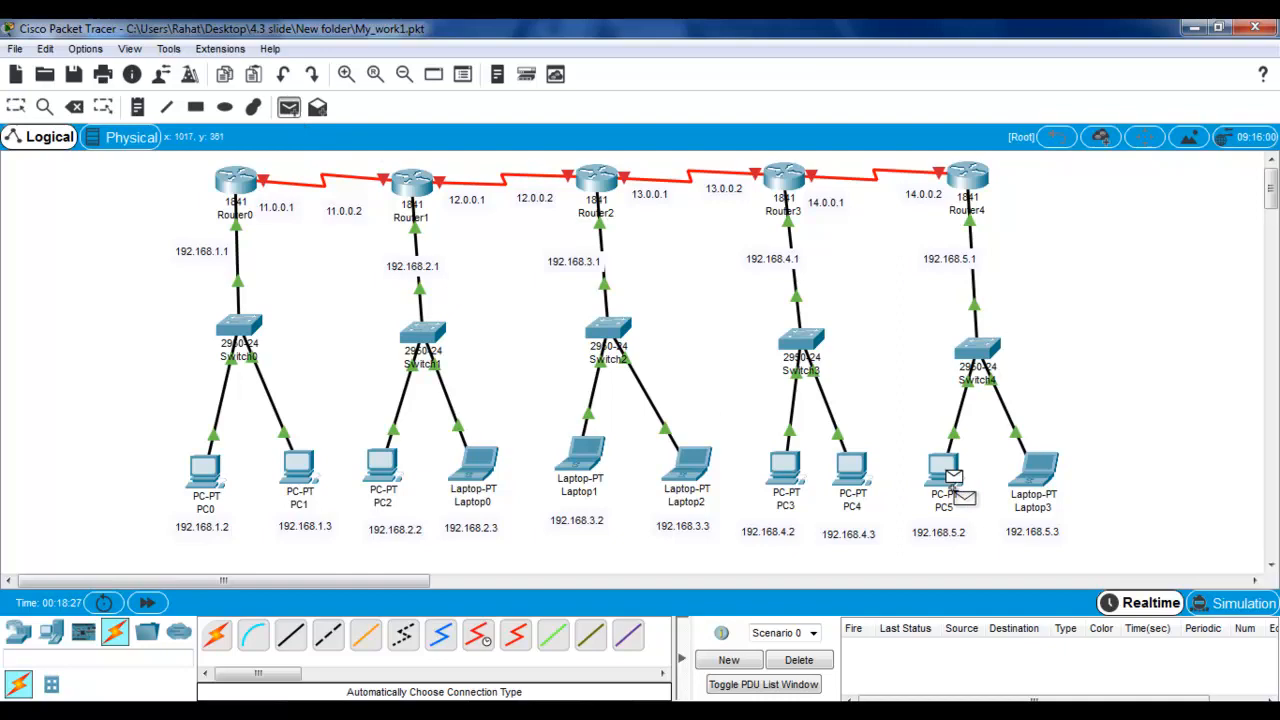
left_click(1036, 470)
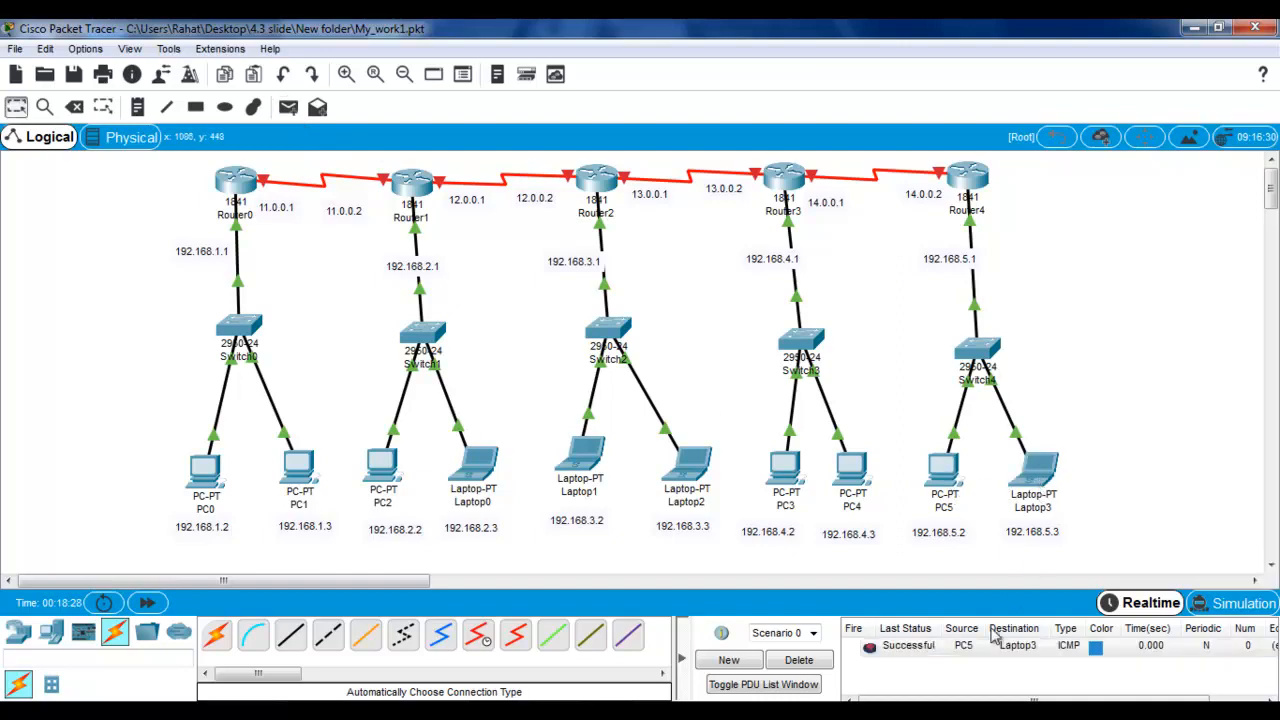
left_click(811, 660)
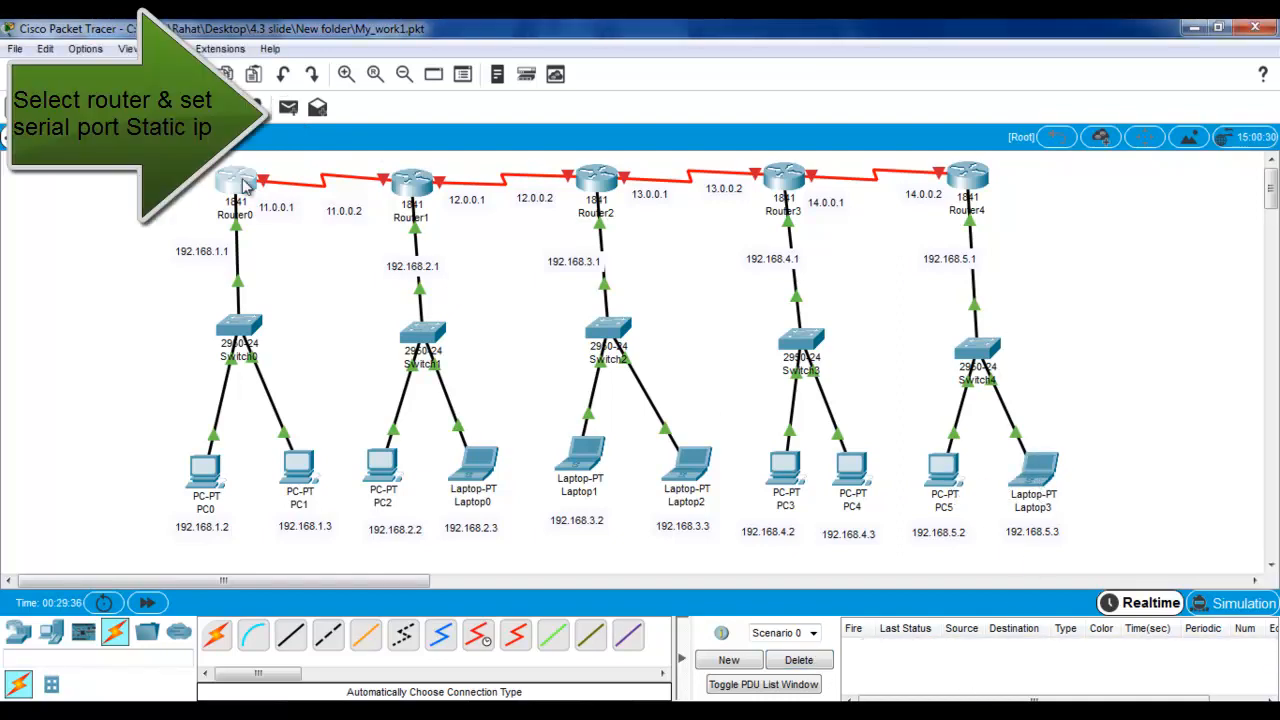
Step: Configure Router0's Serial0/1/0 with IP address 11.0.0.1, subnet mask 255.0.0.0 and clock rate 64000, and turn the port on
left_click(250, 190)
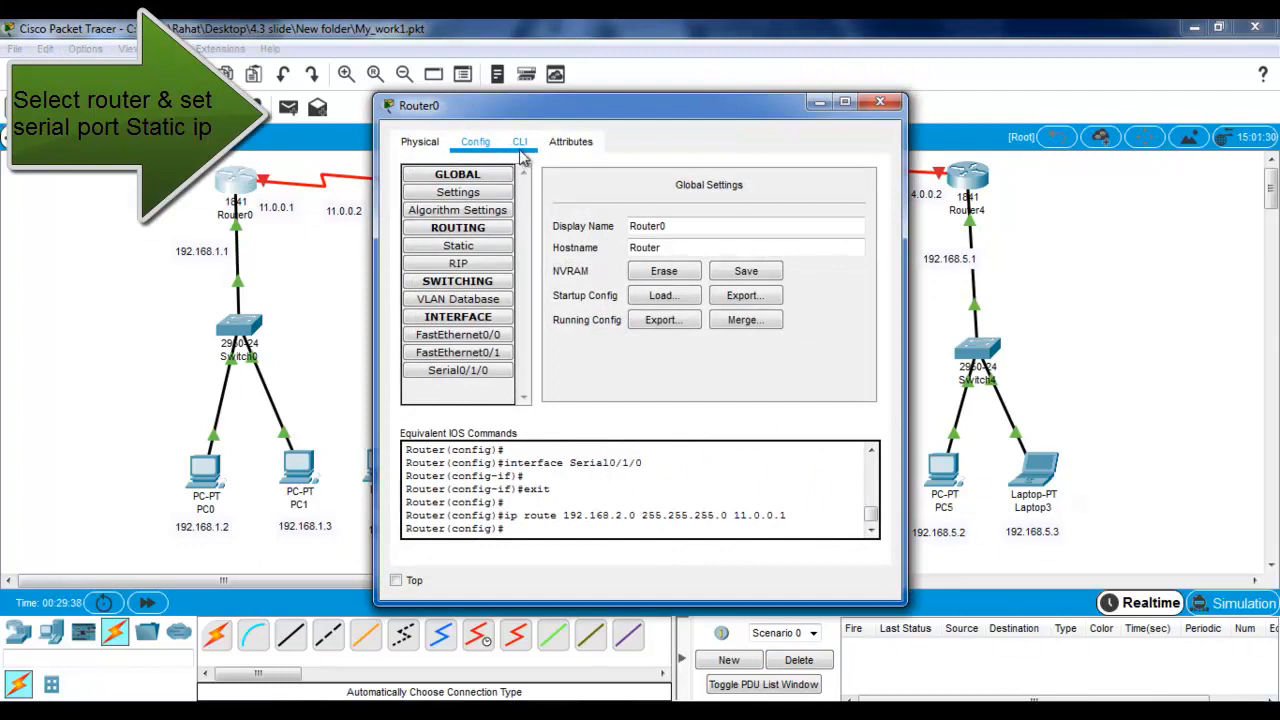
left_click(506, 371)
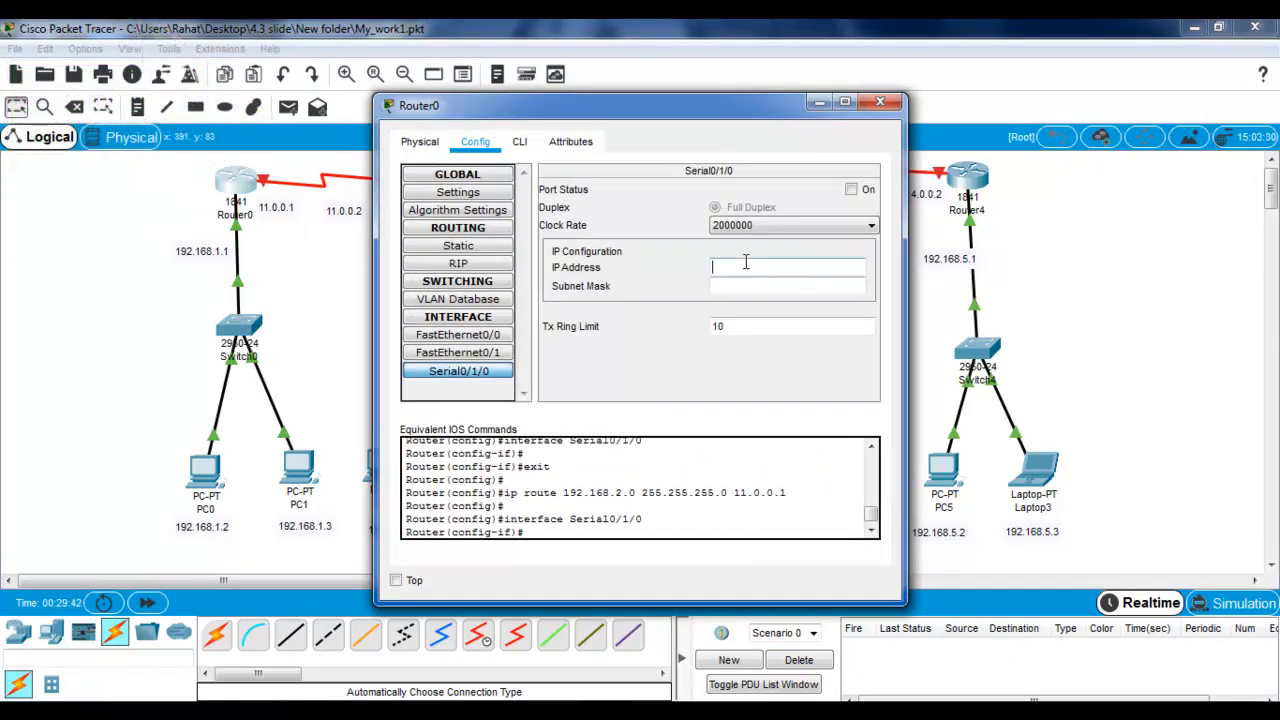
left_click(745, 263)
type("11.0.0.1")
left_click(800, 225)
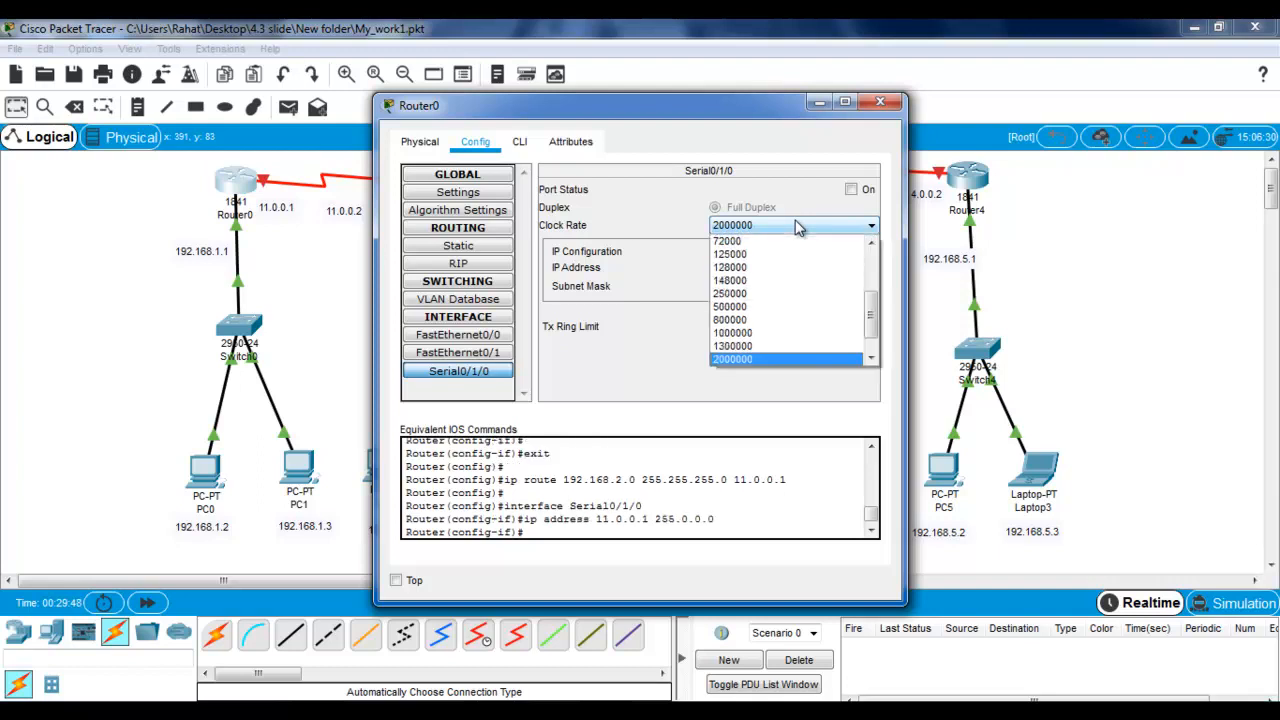
left_click(871, 242)
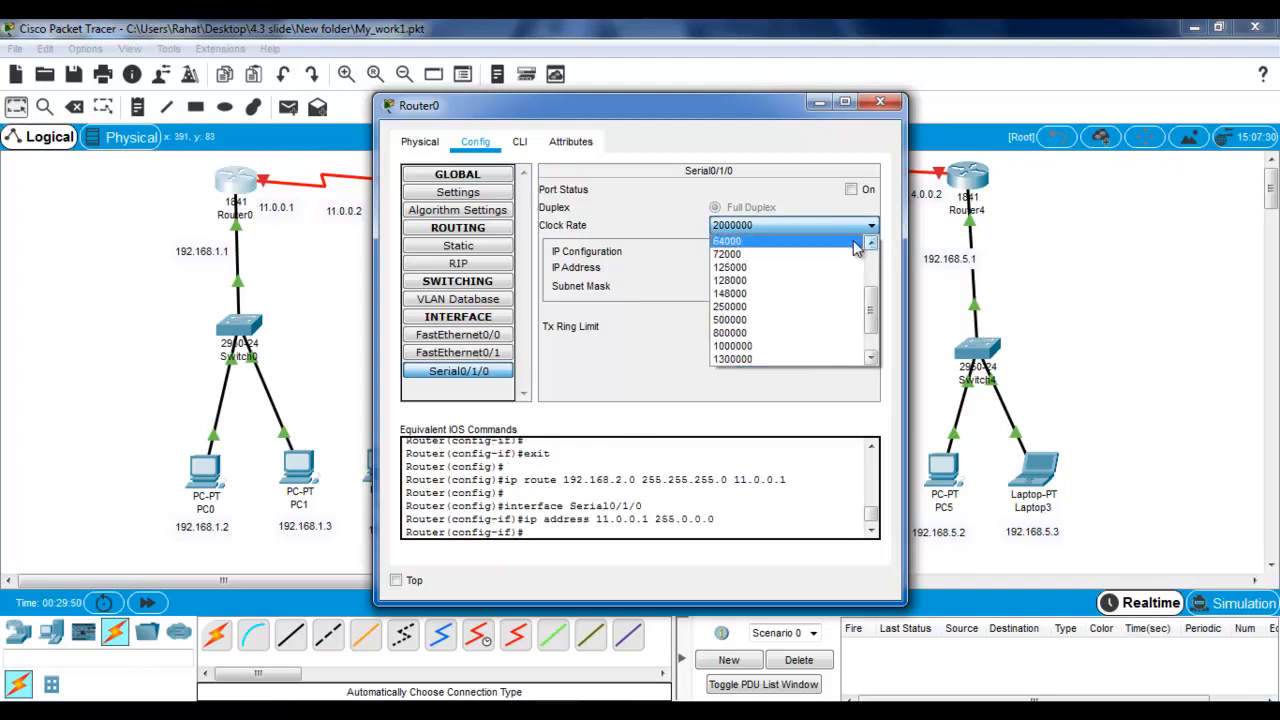
left_click(857, 242)
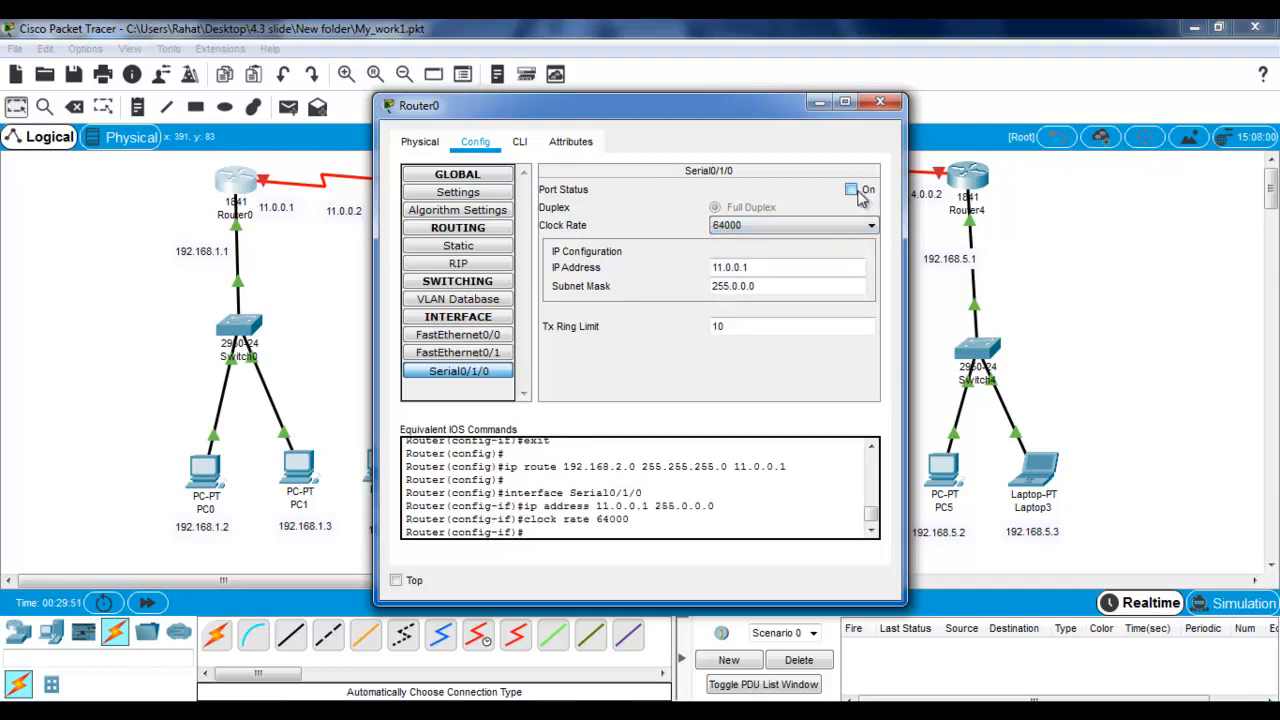
left_click(851, 190)
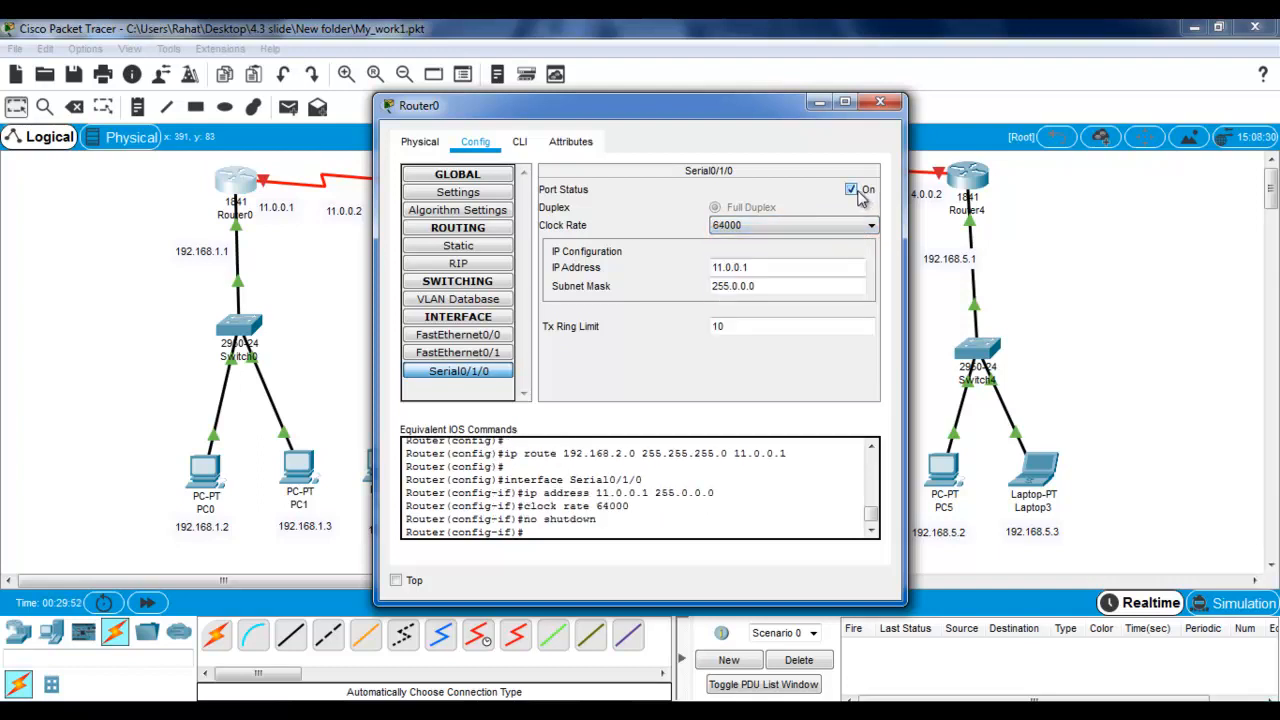
left_click(880, 104)
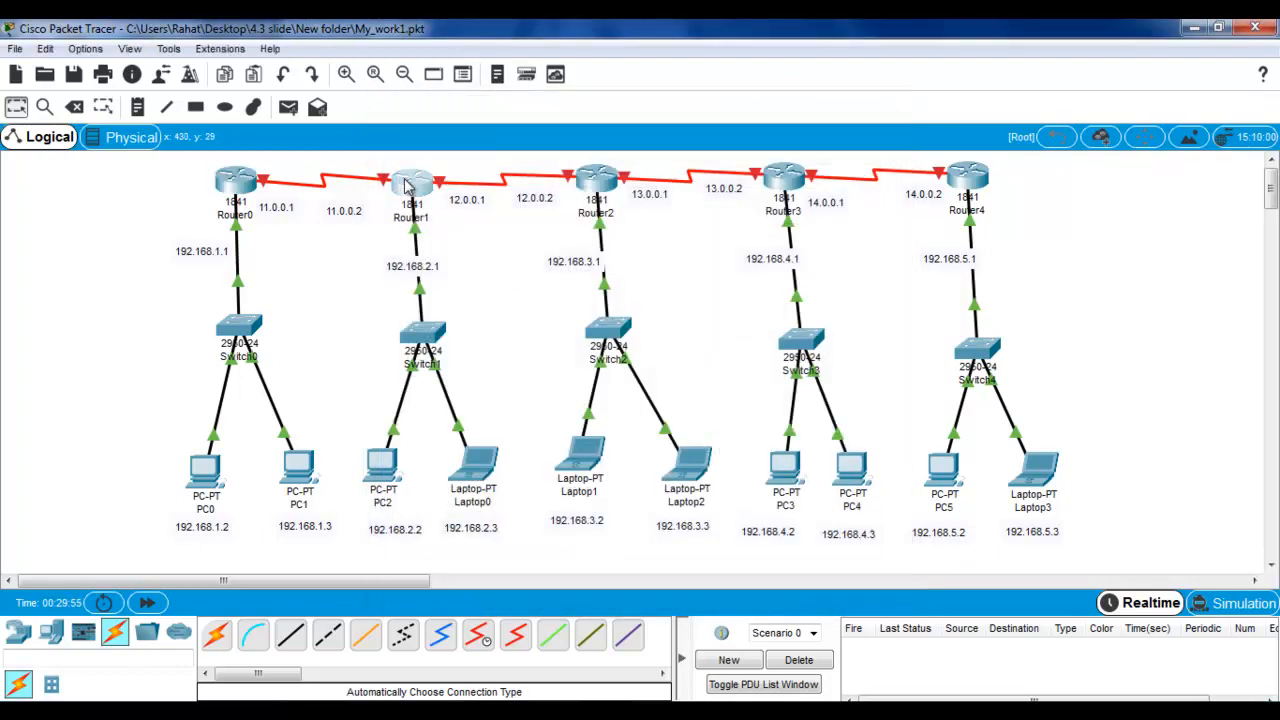
Step: Configure Router1's Serial0/1/0 with clock rate 64000, IP address 11.0.0.2 and subnet mask 255.0.0.0, and turn the port on
left_click(406, 186)
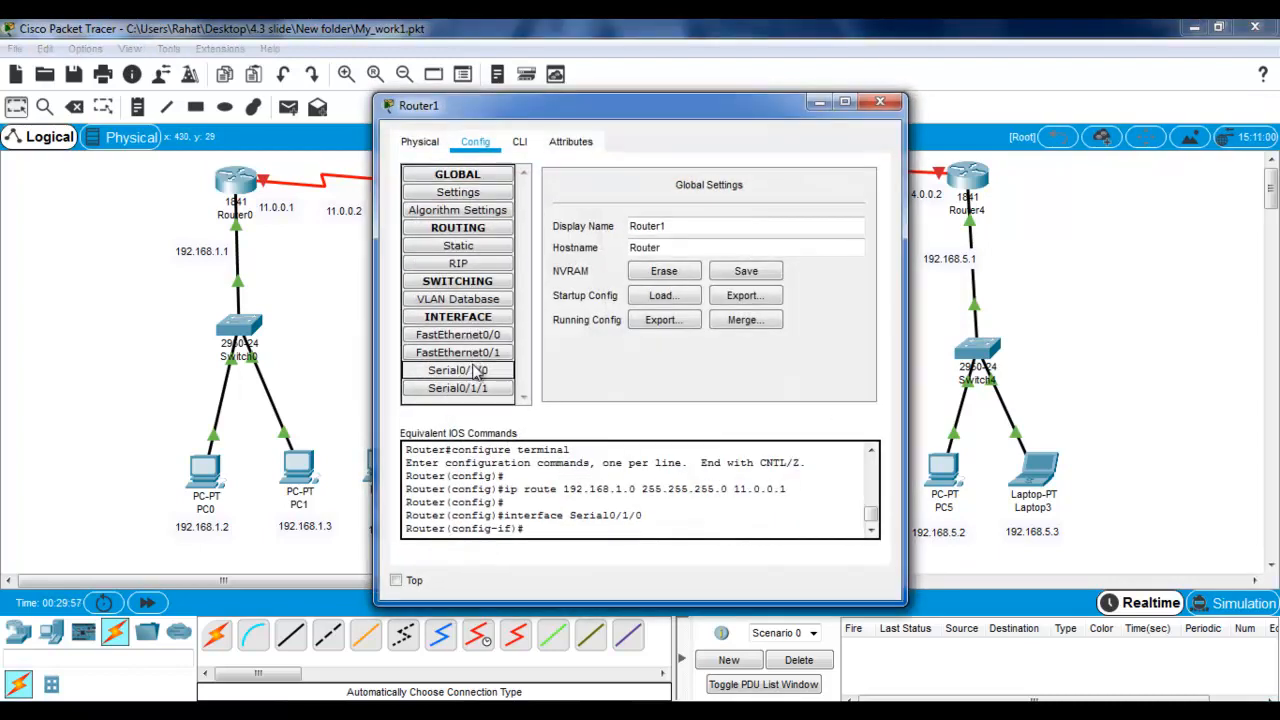
left_click(476, 372)
left_click(747, 229)
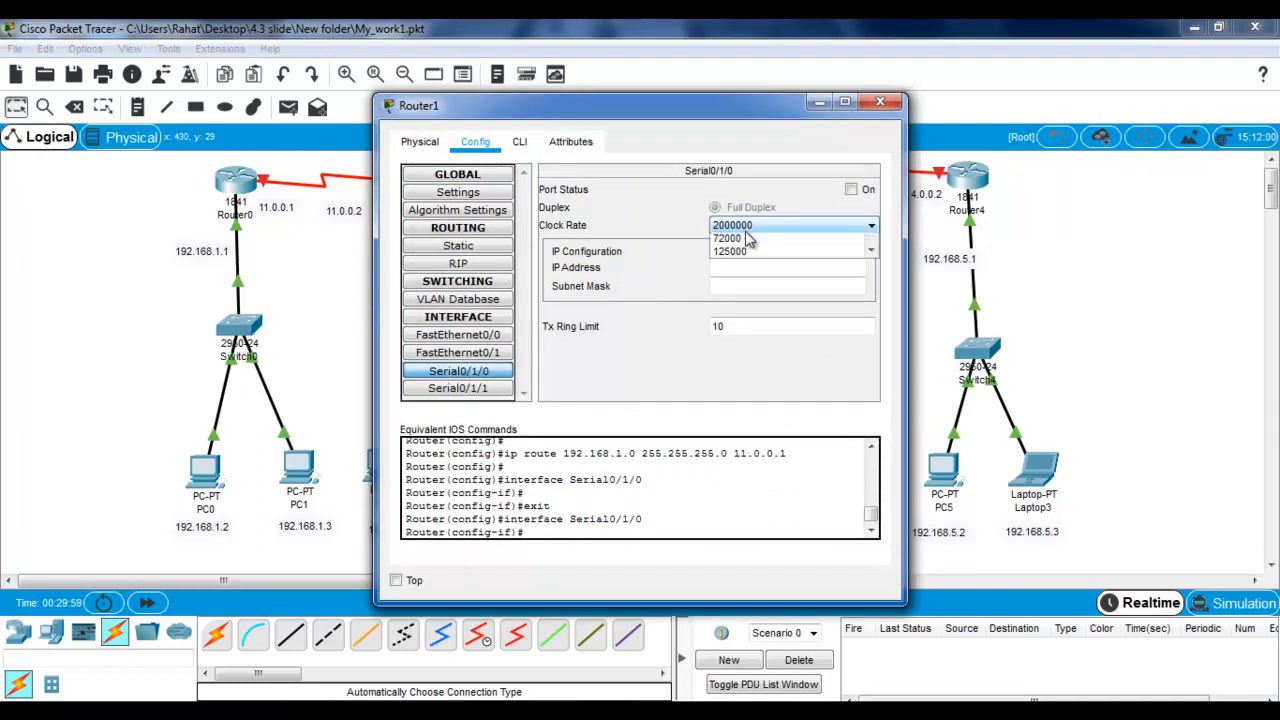
left_click(872, 243)
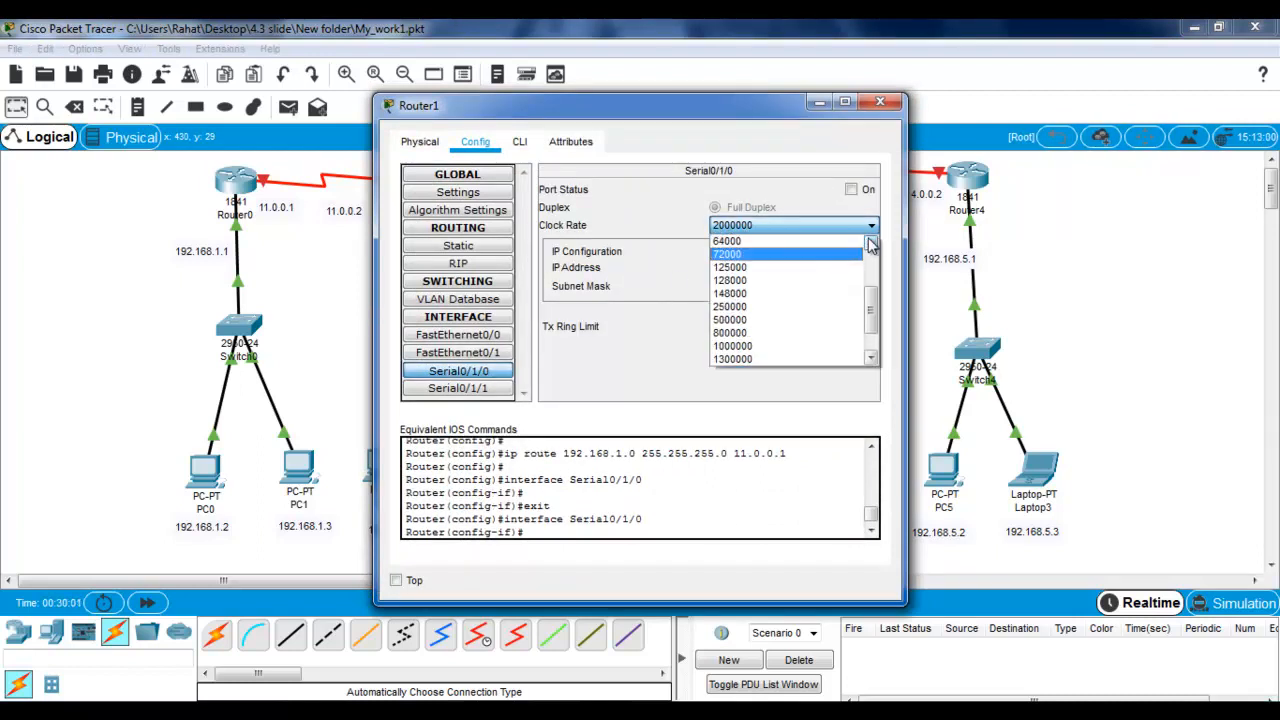
left_click(815, 242)
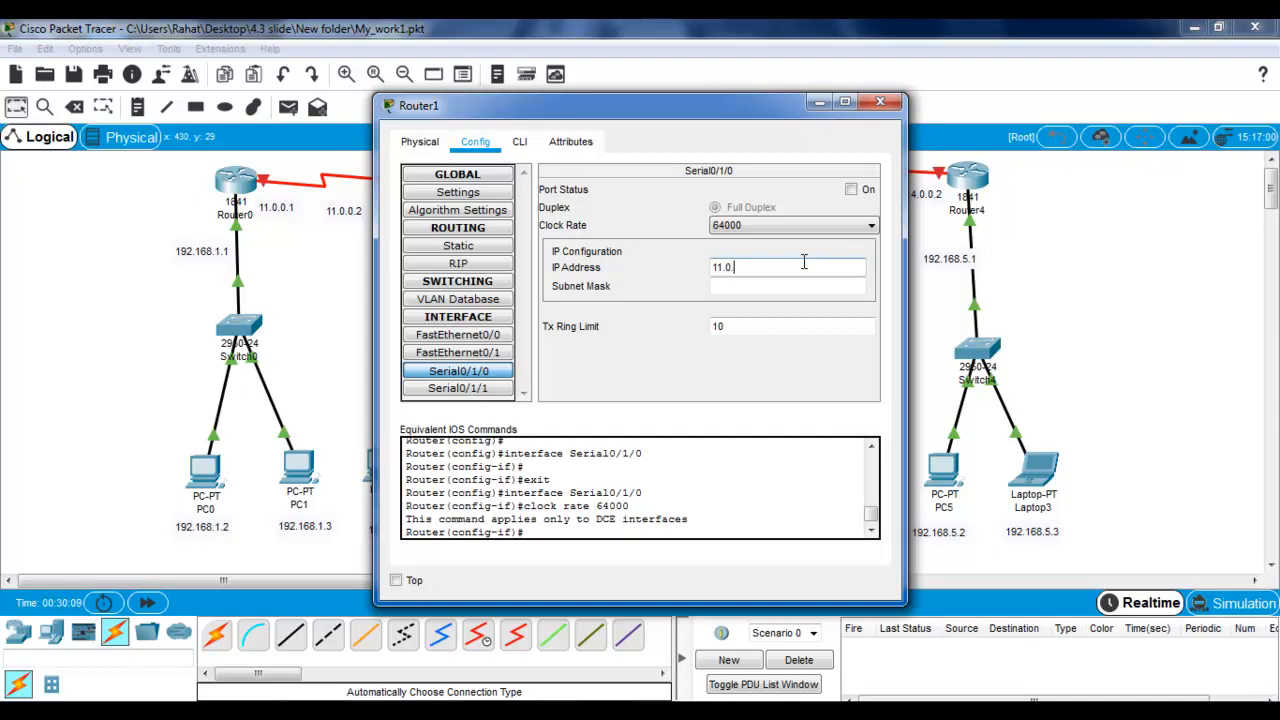
type("2")
left_click(803, 287)
left_click(851, 190)
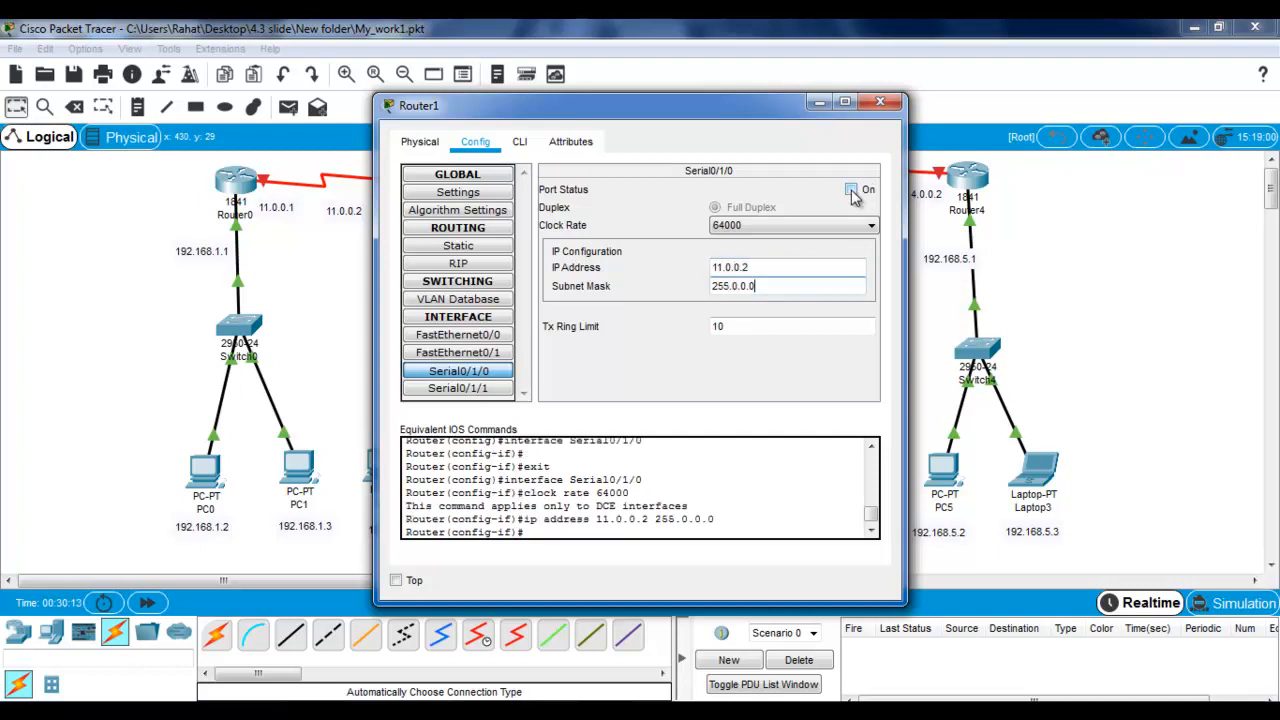
left_click(881, 103)
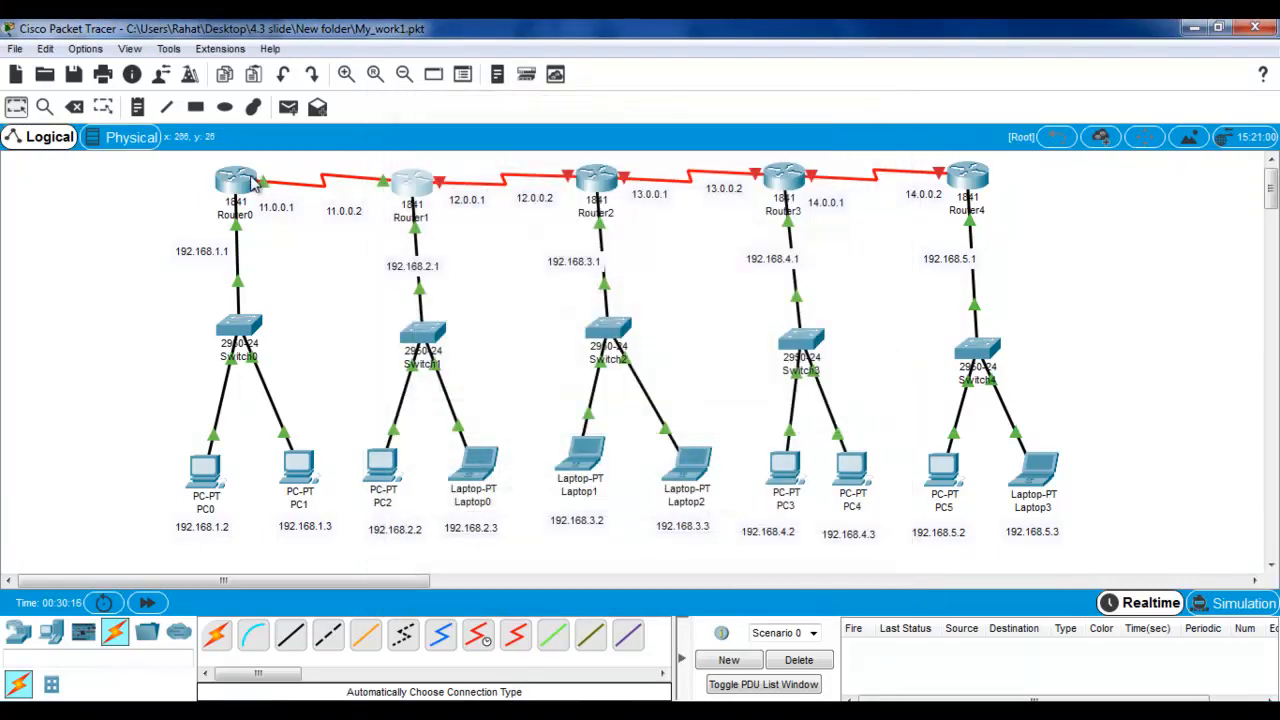
Step: Remove the static route to 192.168.2.0/24 via 11.0.0.1 from Router0
left_click(253, 181)
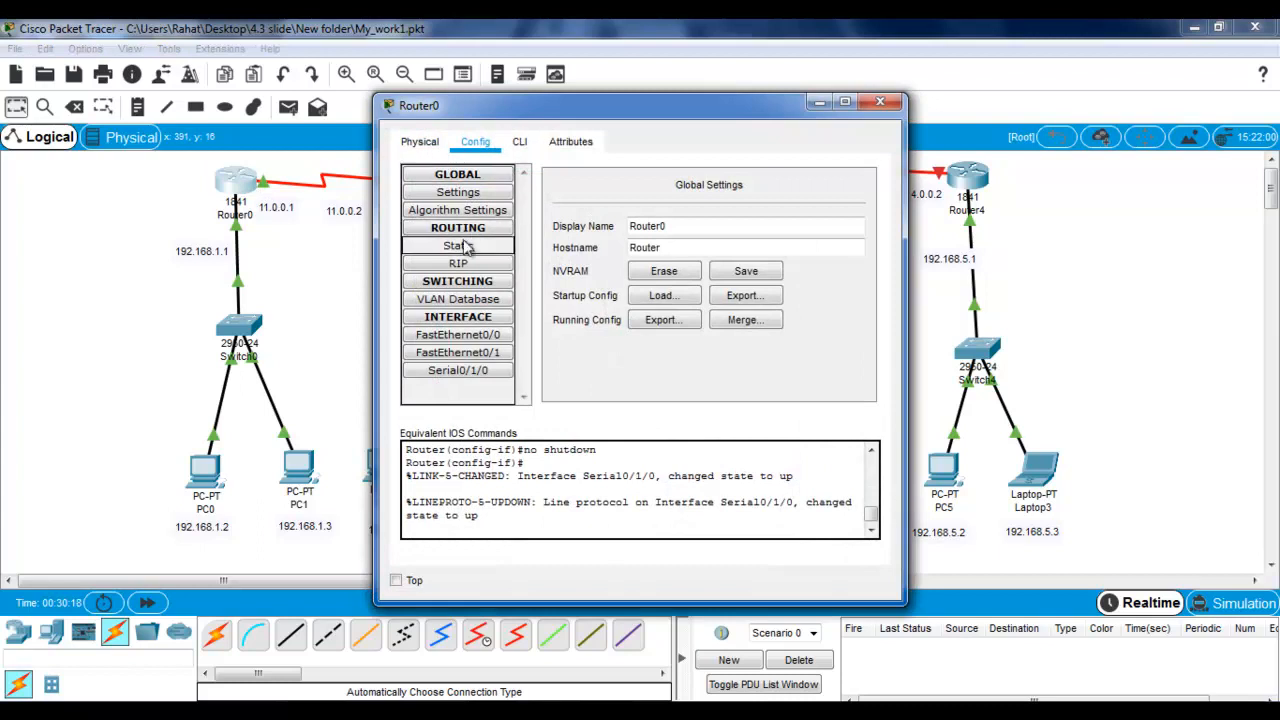
left_click(478, 252)
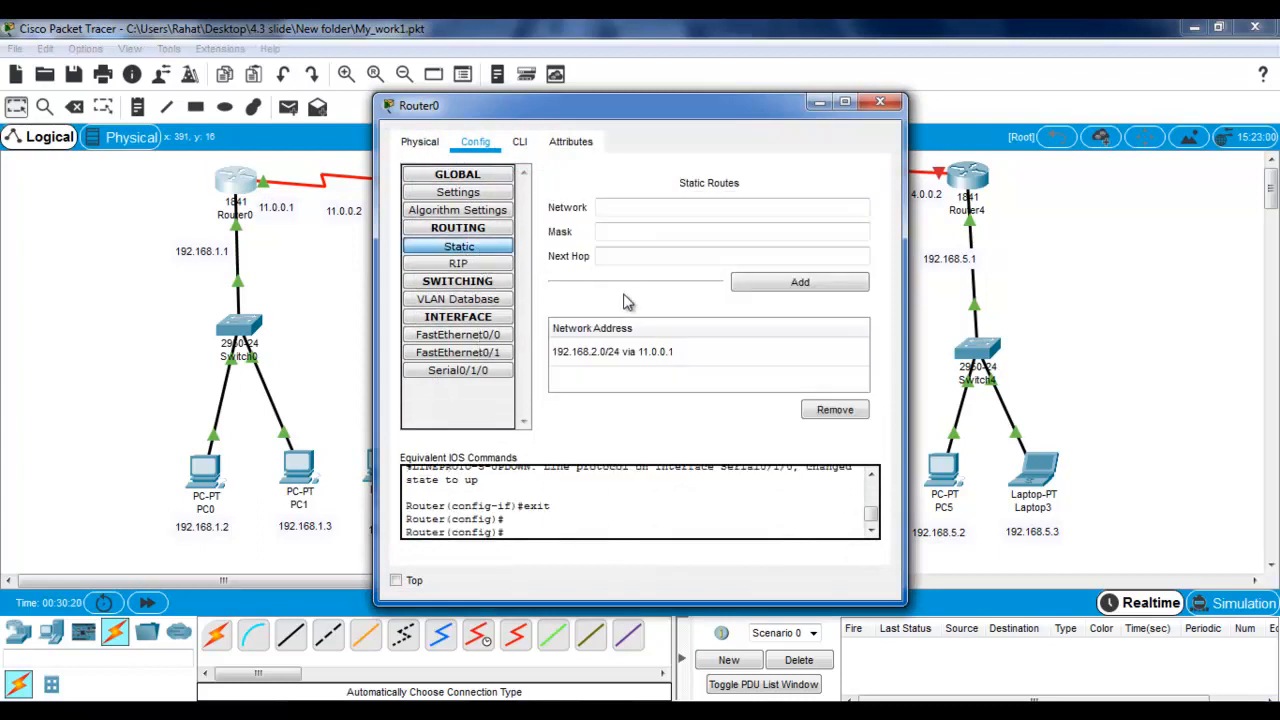
left_click(630, 365)
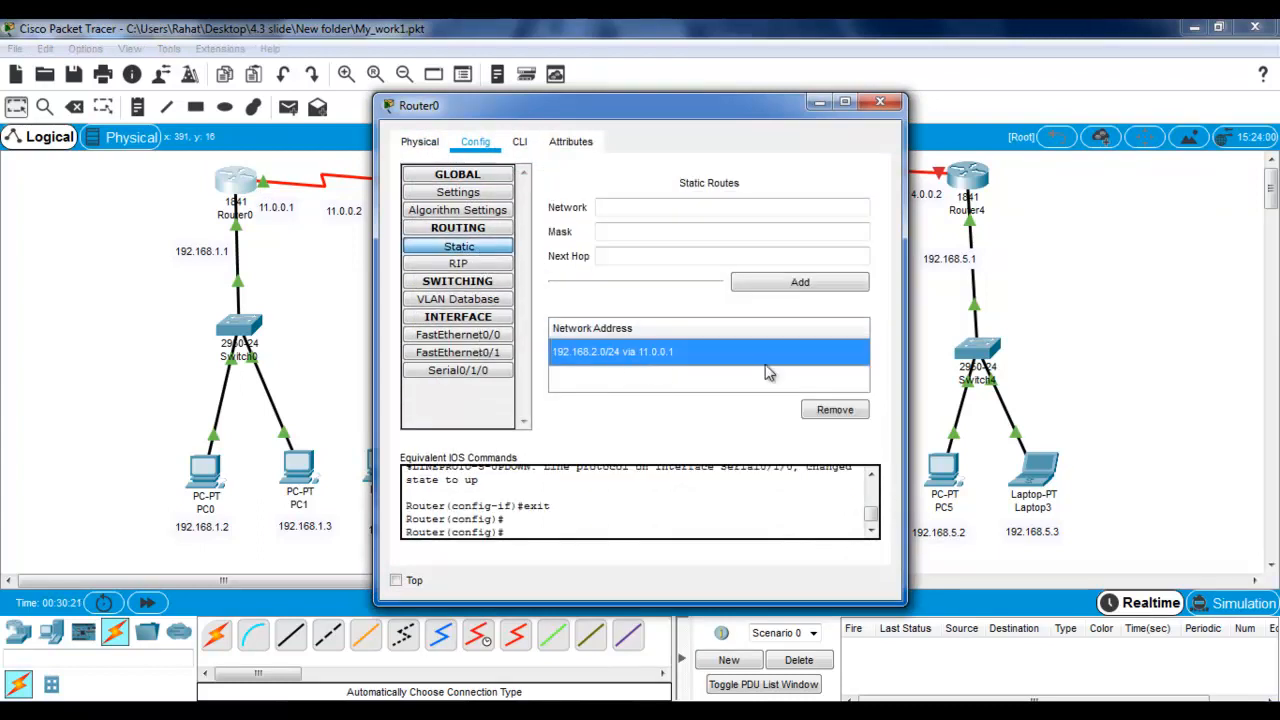
left_click(845, 410)
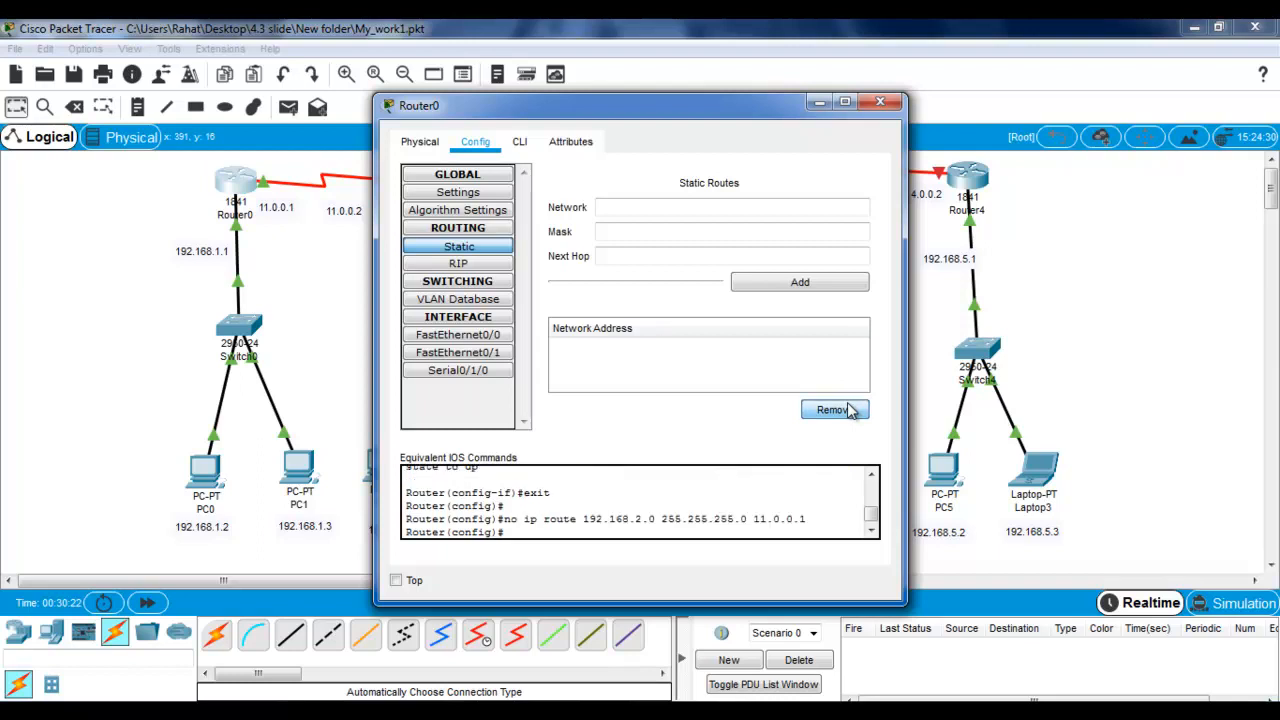
Step: Add a static route on Router0 to network 192.168.2.0 with mask 255.255.255.0 and next hop 11.0.0.2
left_click(657, 208)
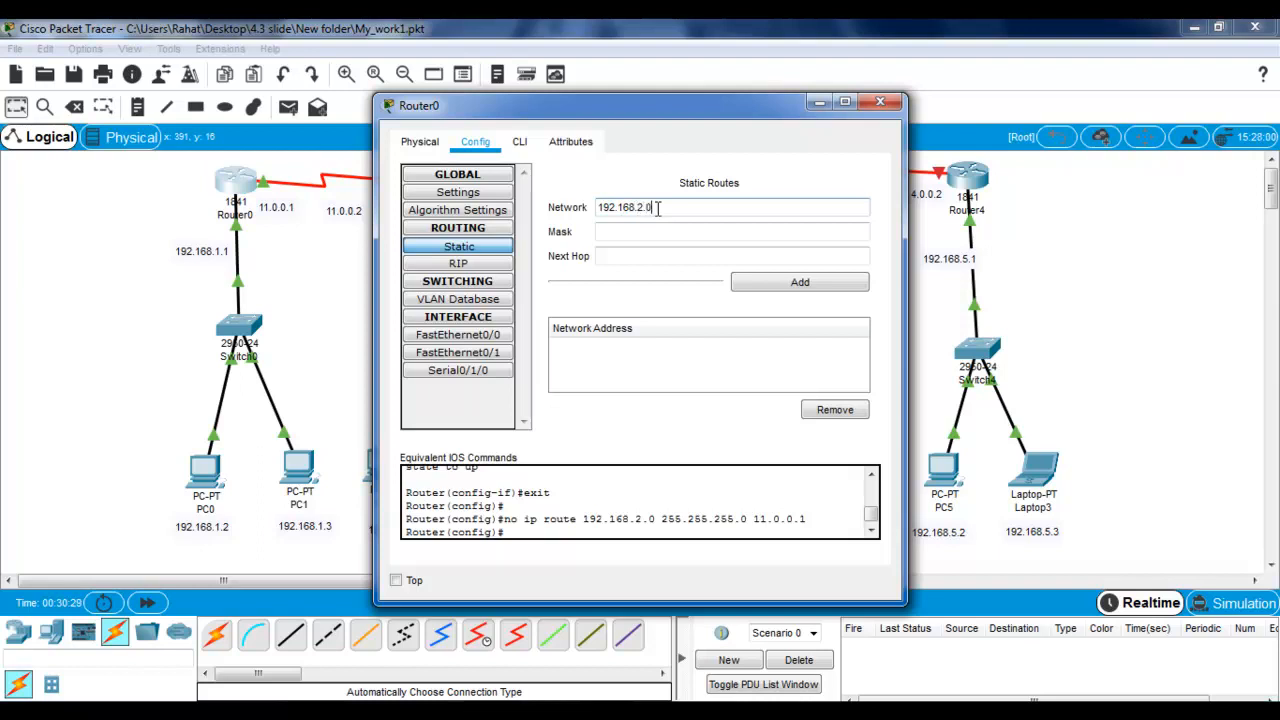
left_click(657, 231)
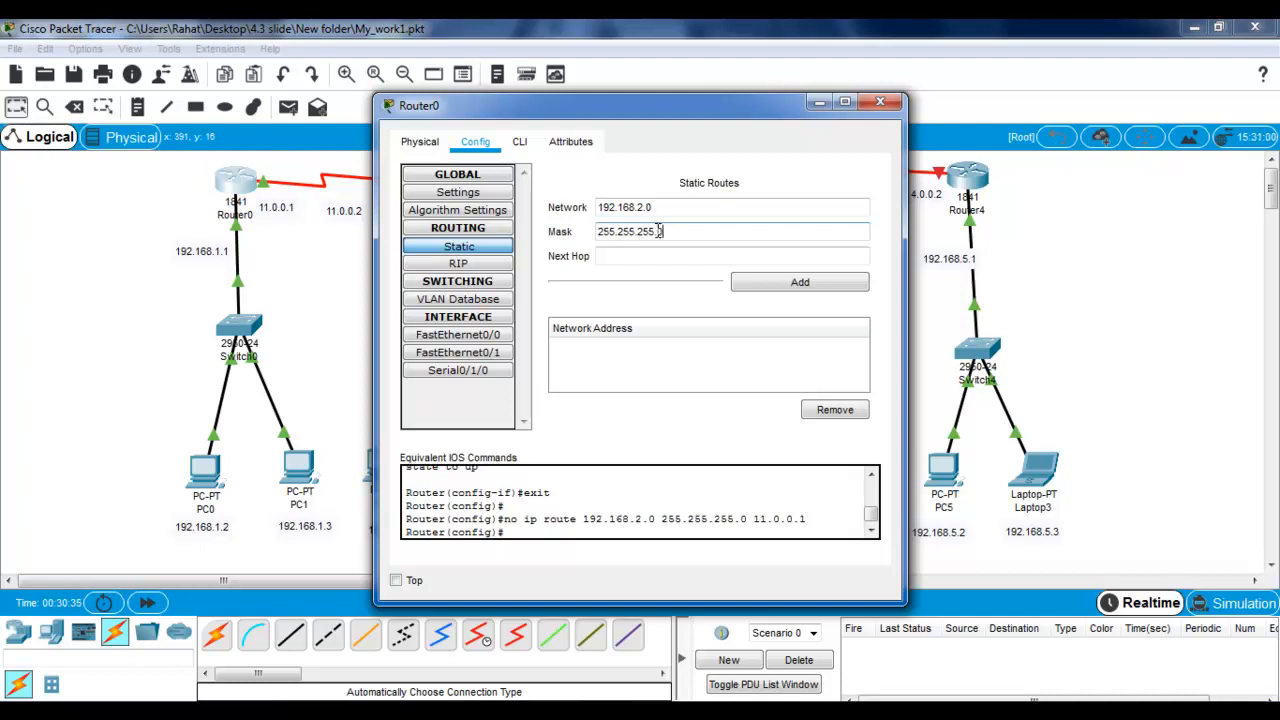
left_click(659, 257)
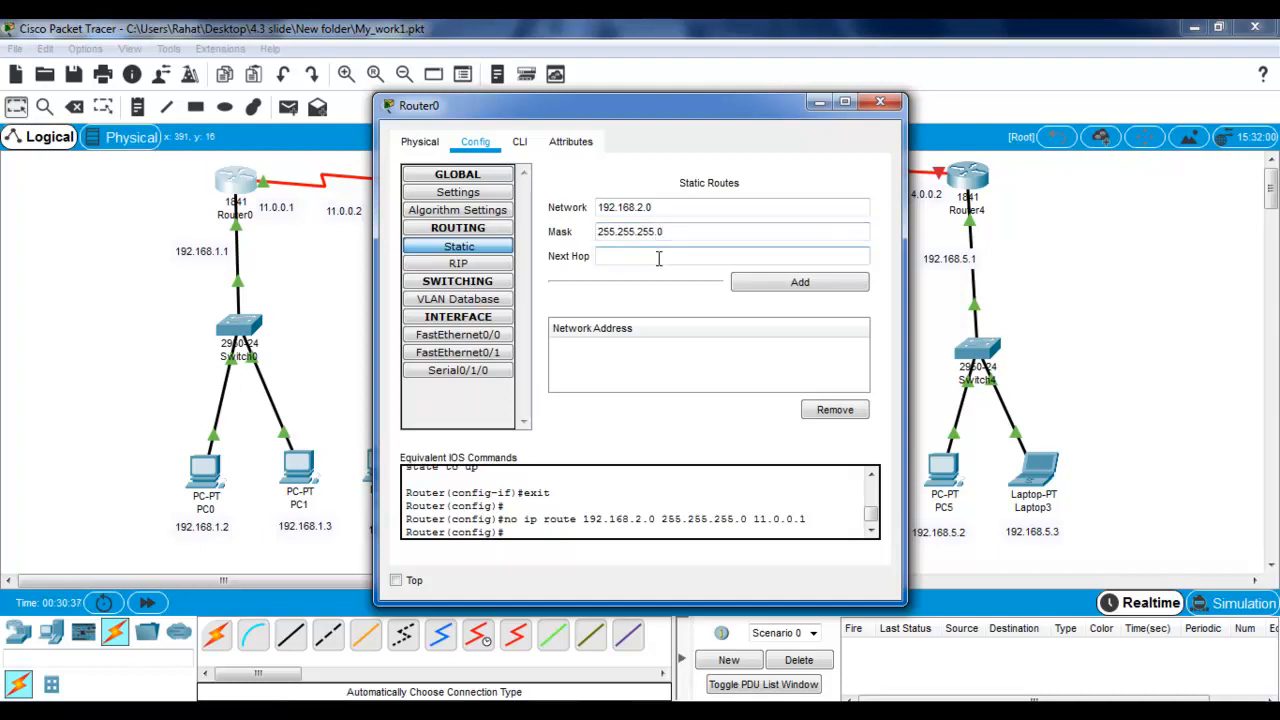
type("1")
type("1.0.0.2")
left_click(745, 284)
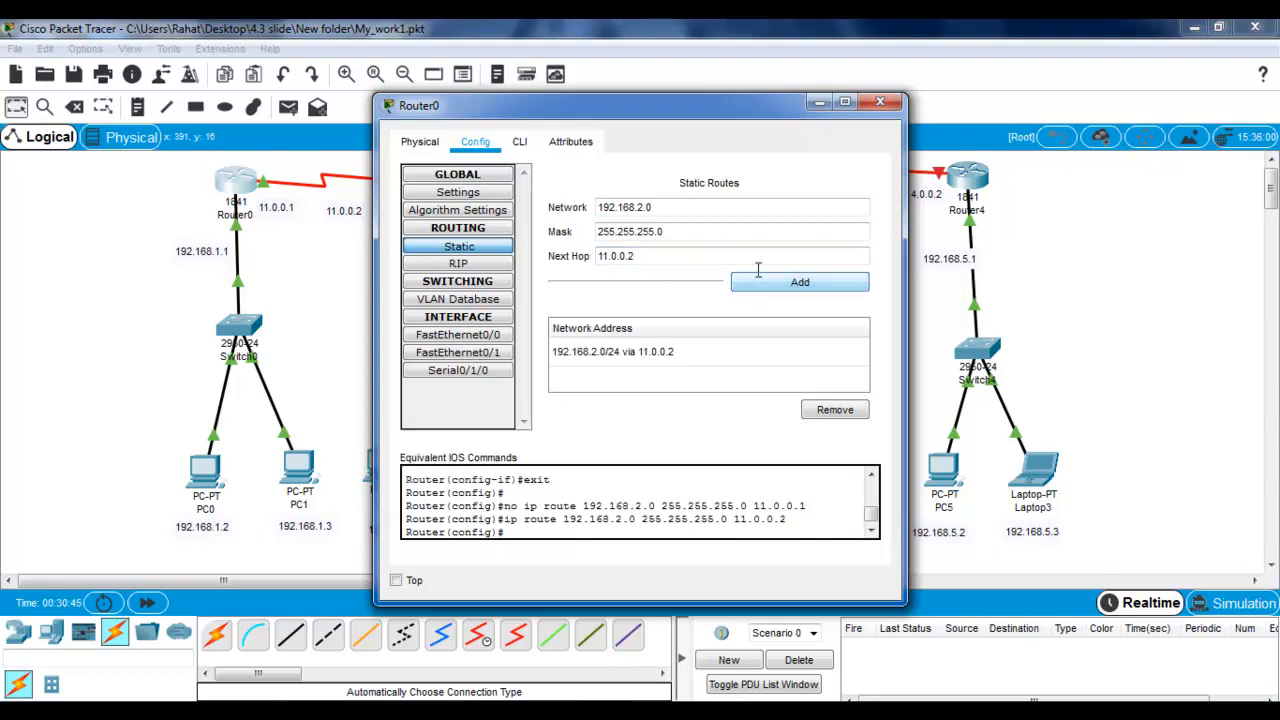
left_click(880, 102)
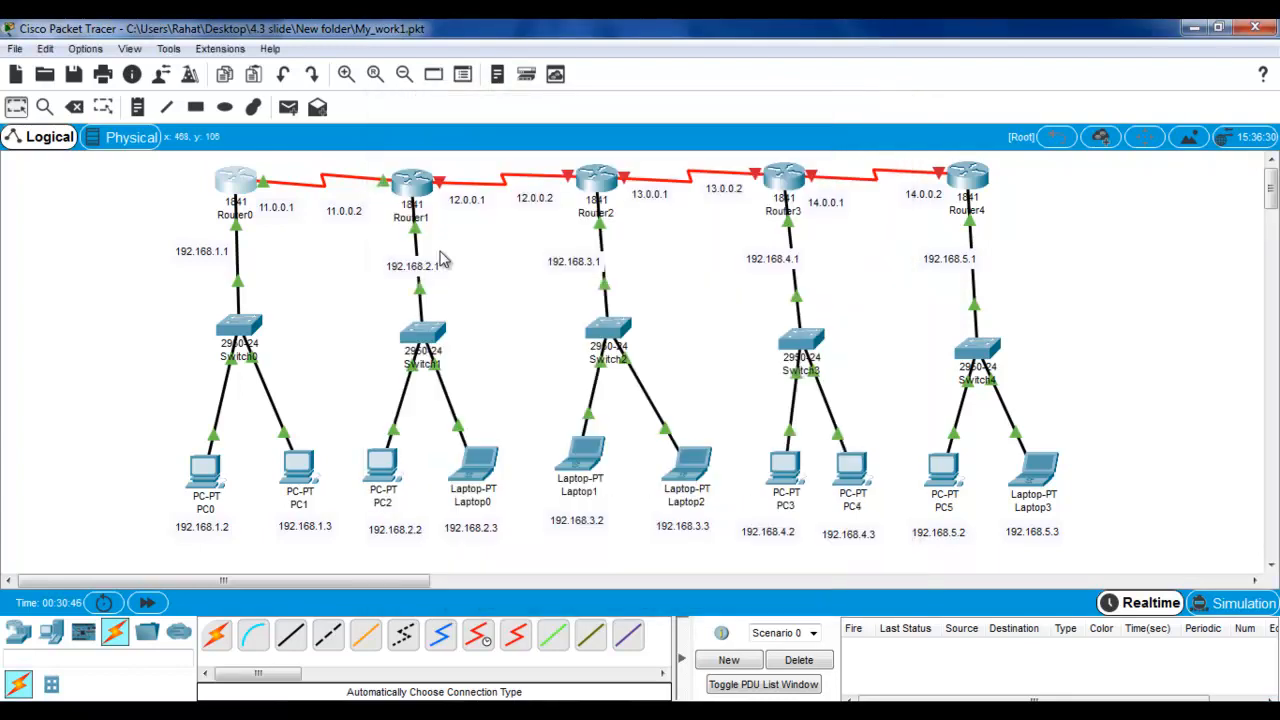
Step: Set the clock rate of Router1's Serial0/1/0 interface to 64000 again
left_click(409, 192)
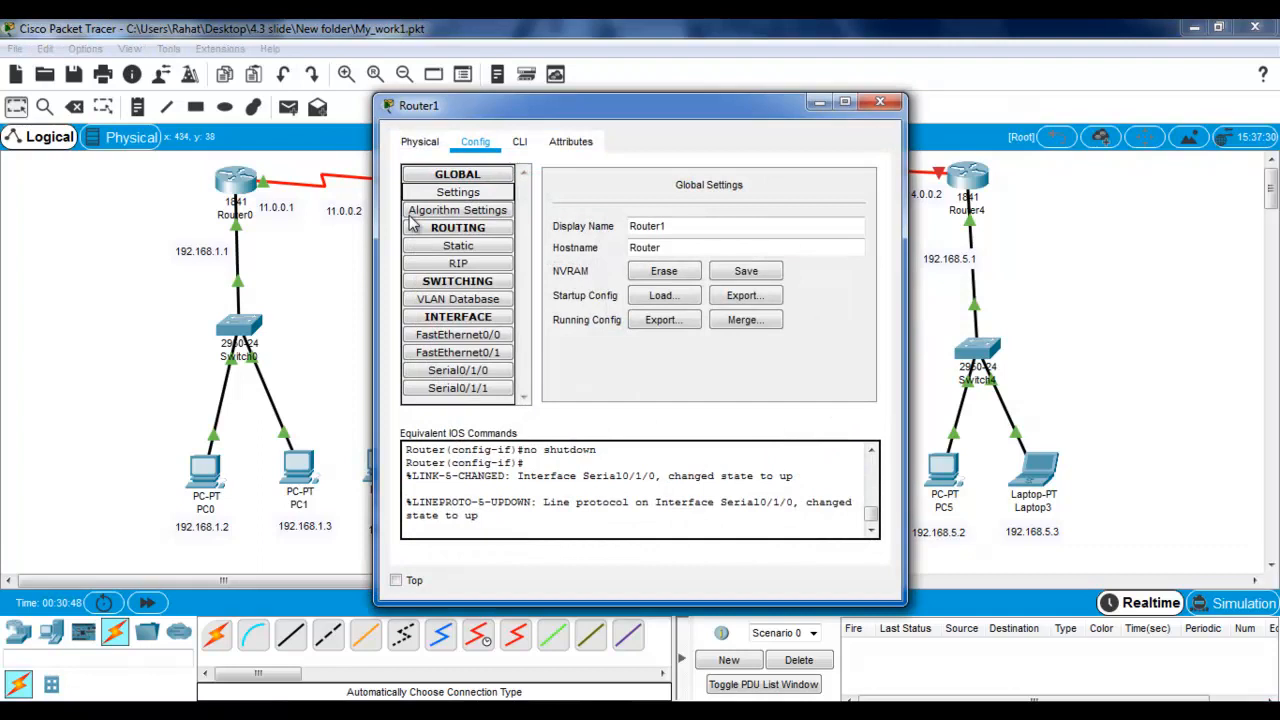
left_click(474, 370)
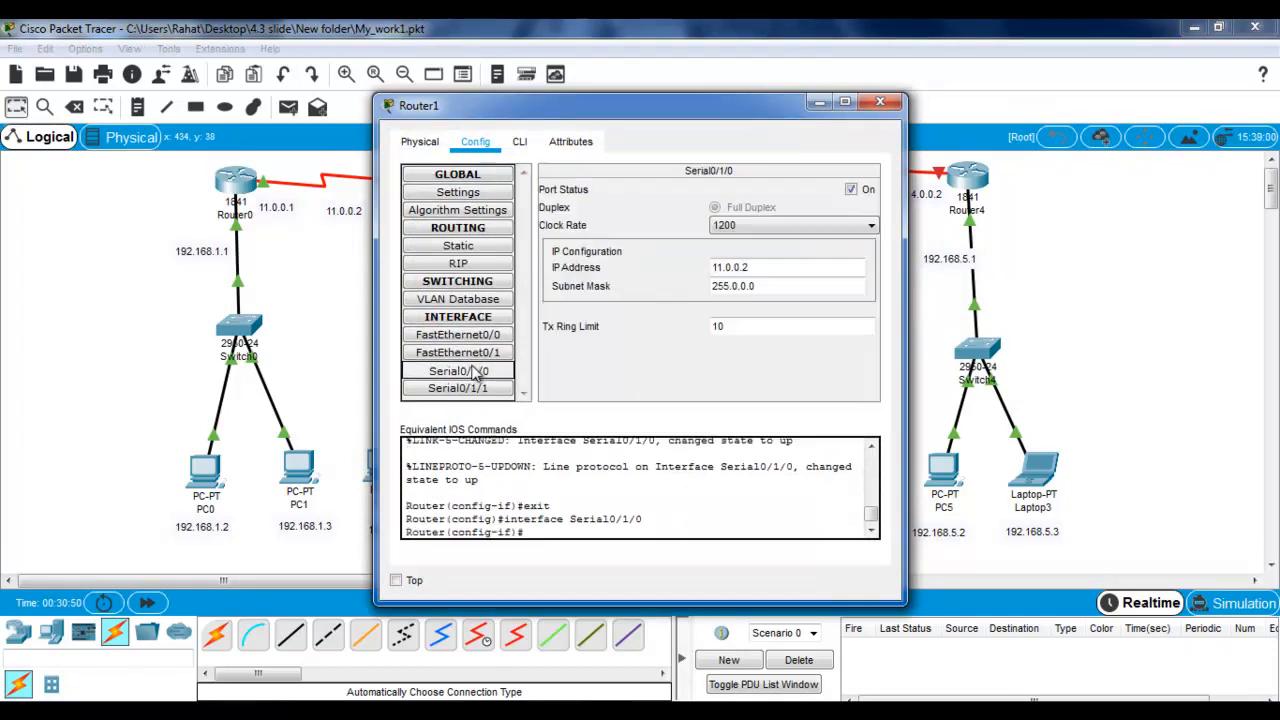
left_click(768, 225)
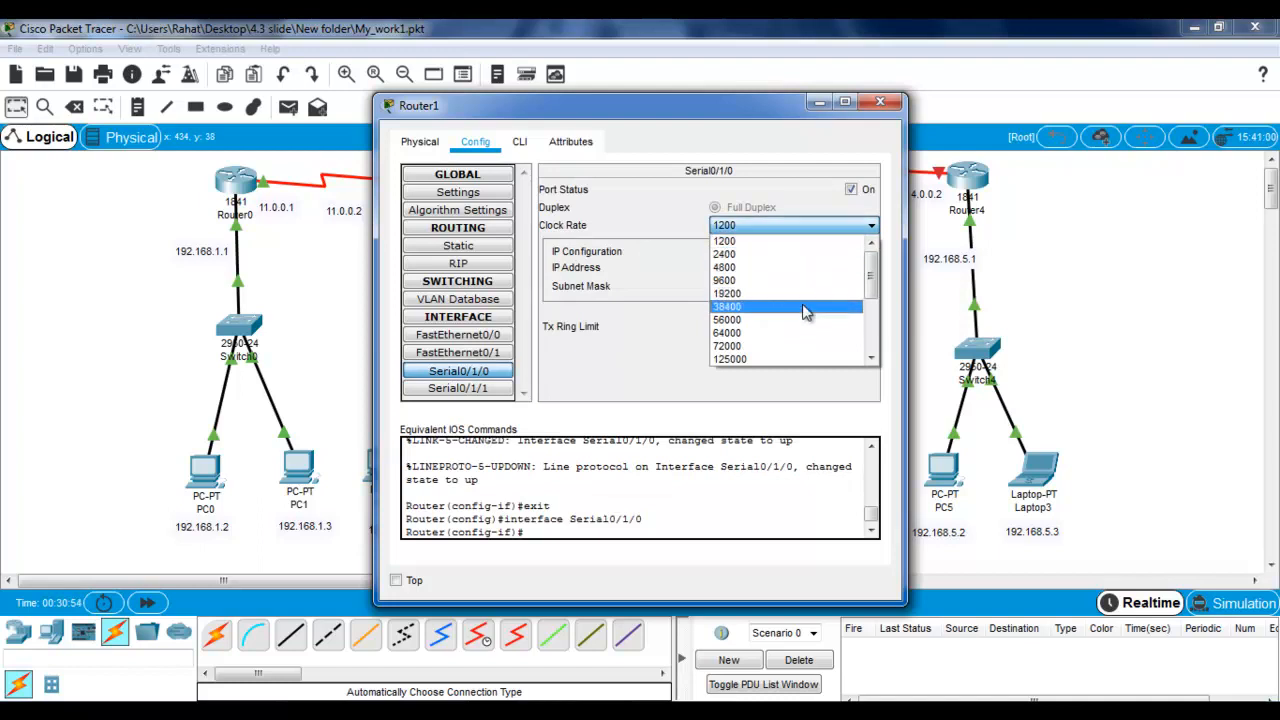
left_click(803, 332)
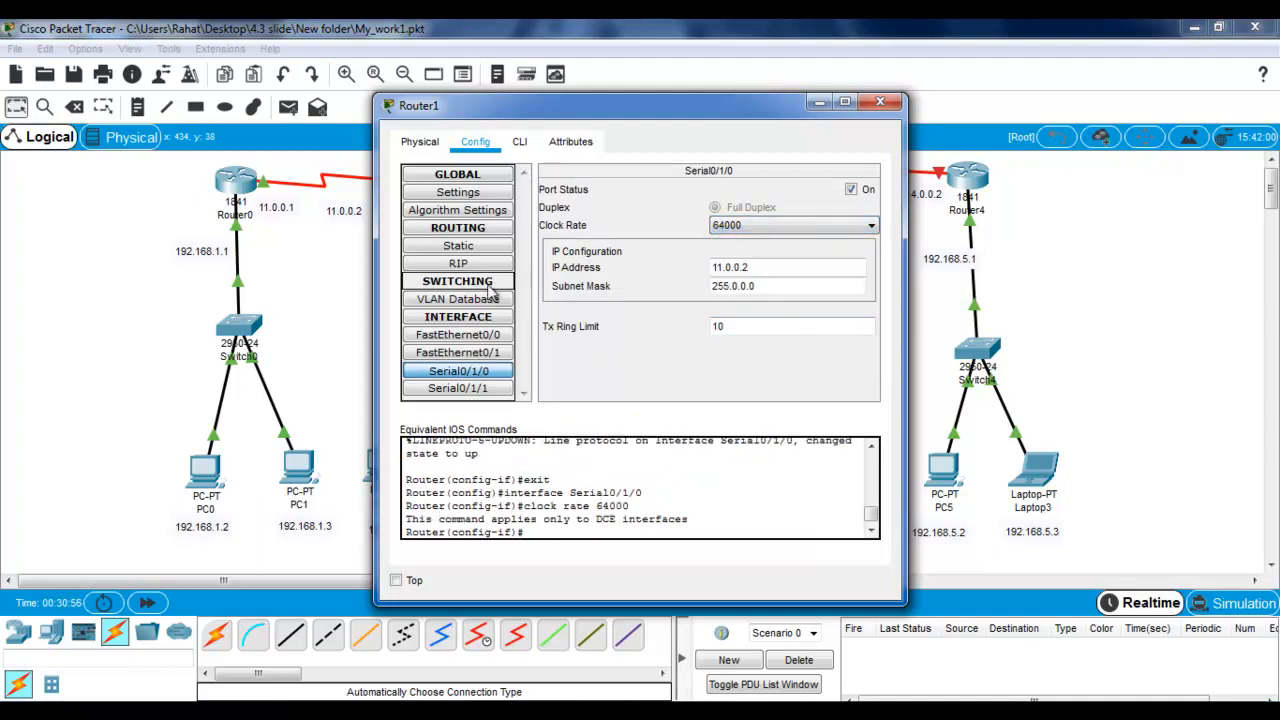
Step: Remove the static route to 192.168.1.0/24 via 11.0.0.1 from Router1
left_click(460, 247)
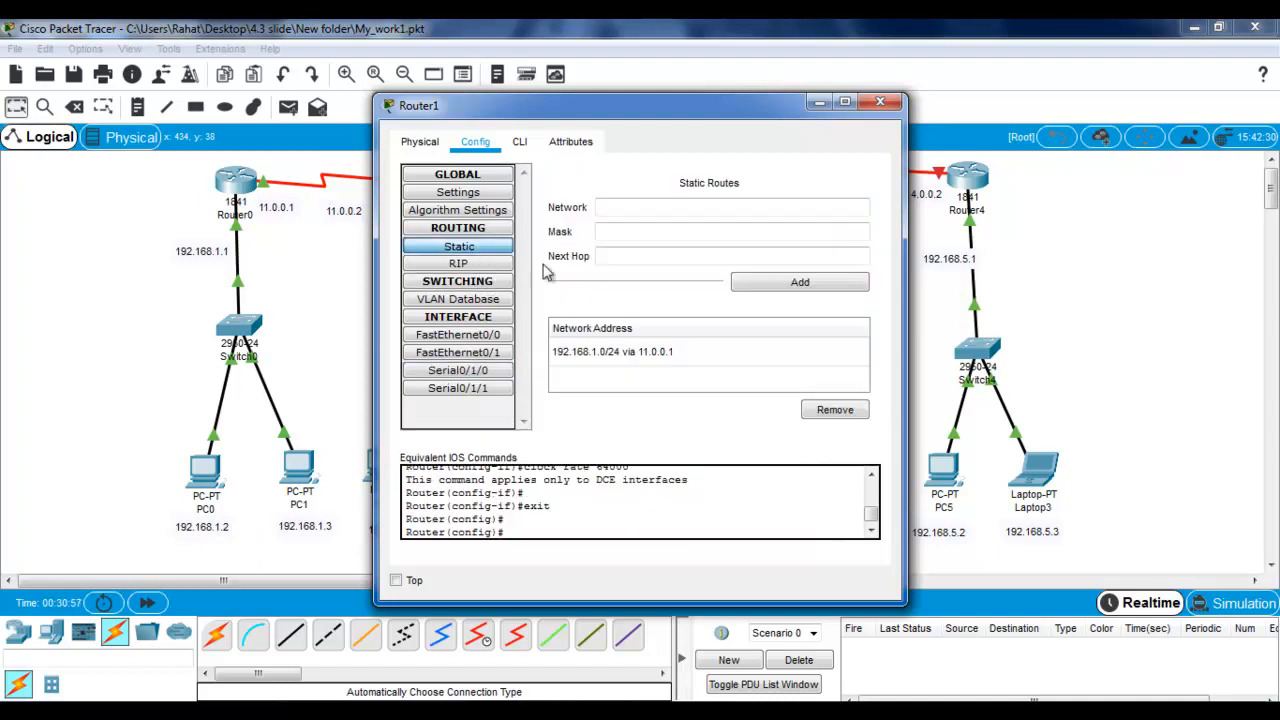
left_click(650, 360)
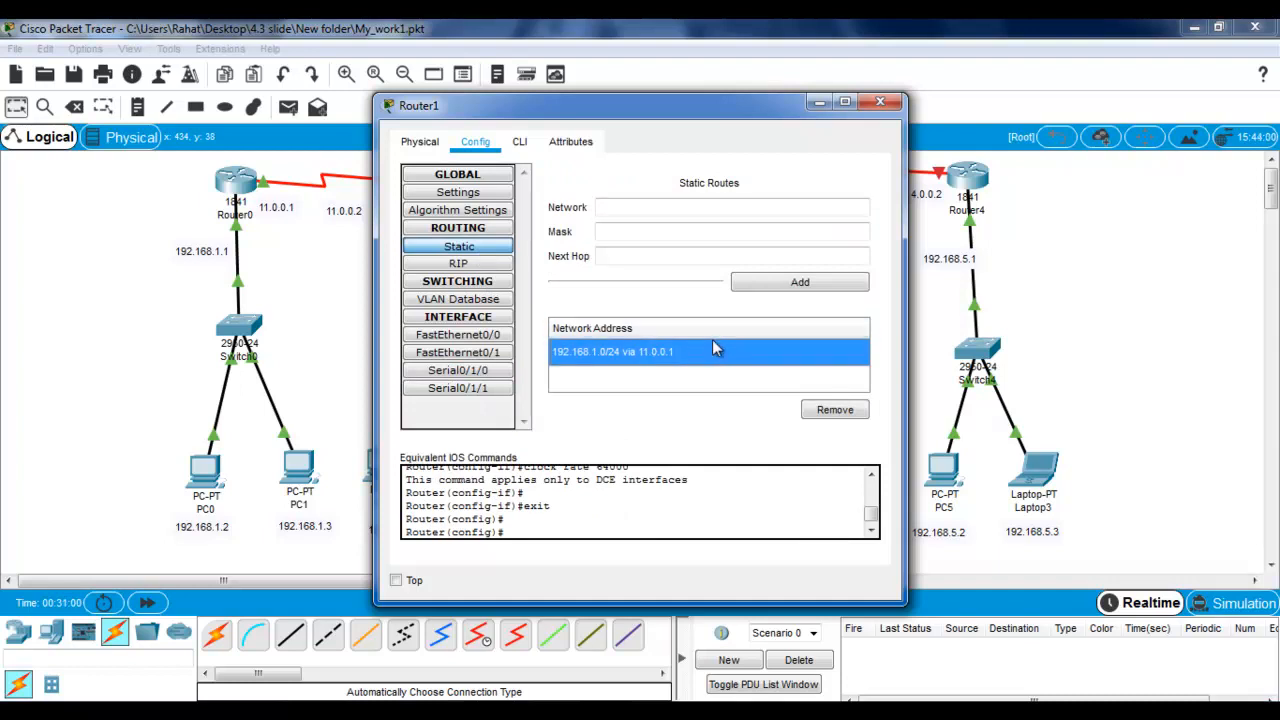
left_click(835, 409)
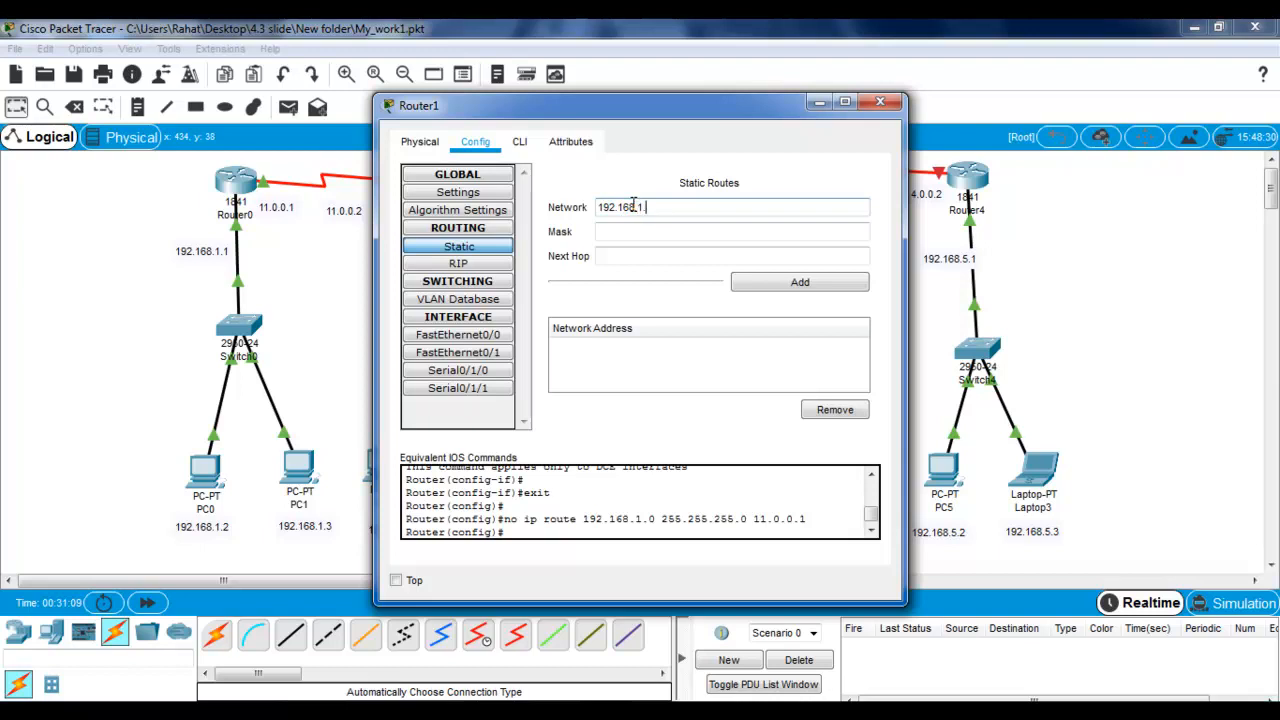
Step: Add a static route on Router1 to network 192.168.1.0 with mask 255.255.255.0 and next hop 11.0.0.1
left_click(637, 232)
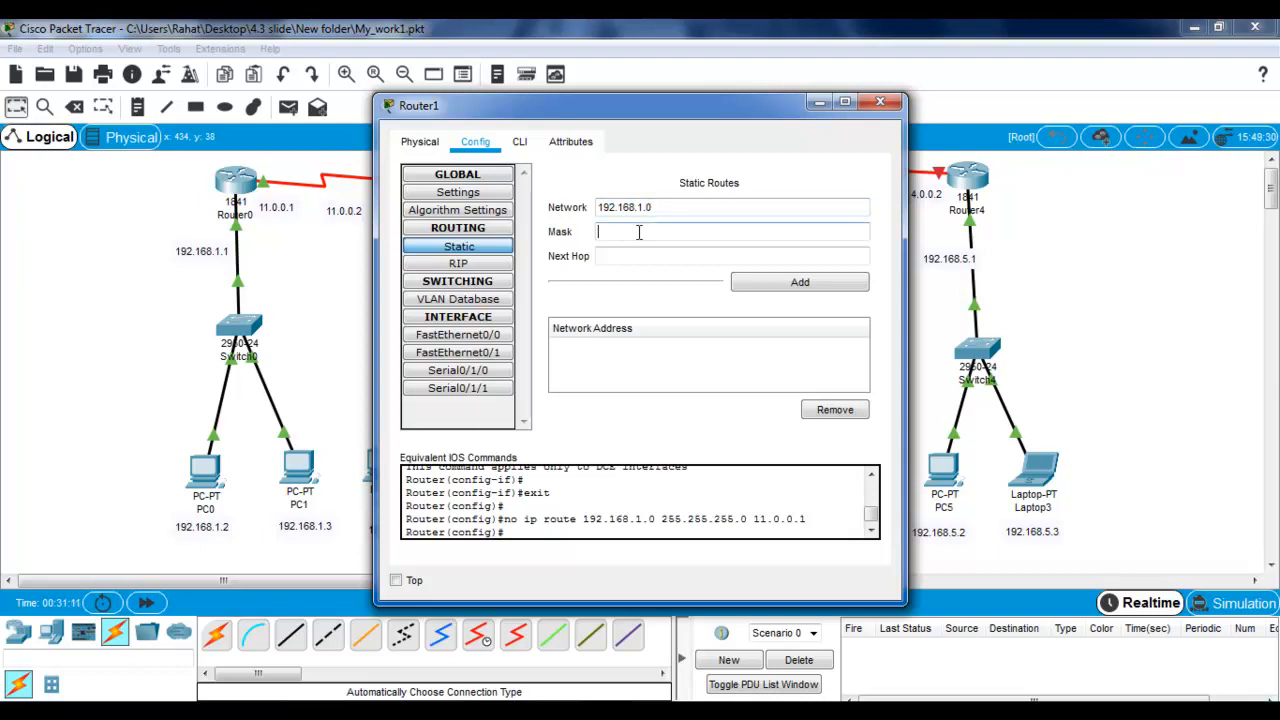
type("255.255.255.0")
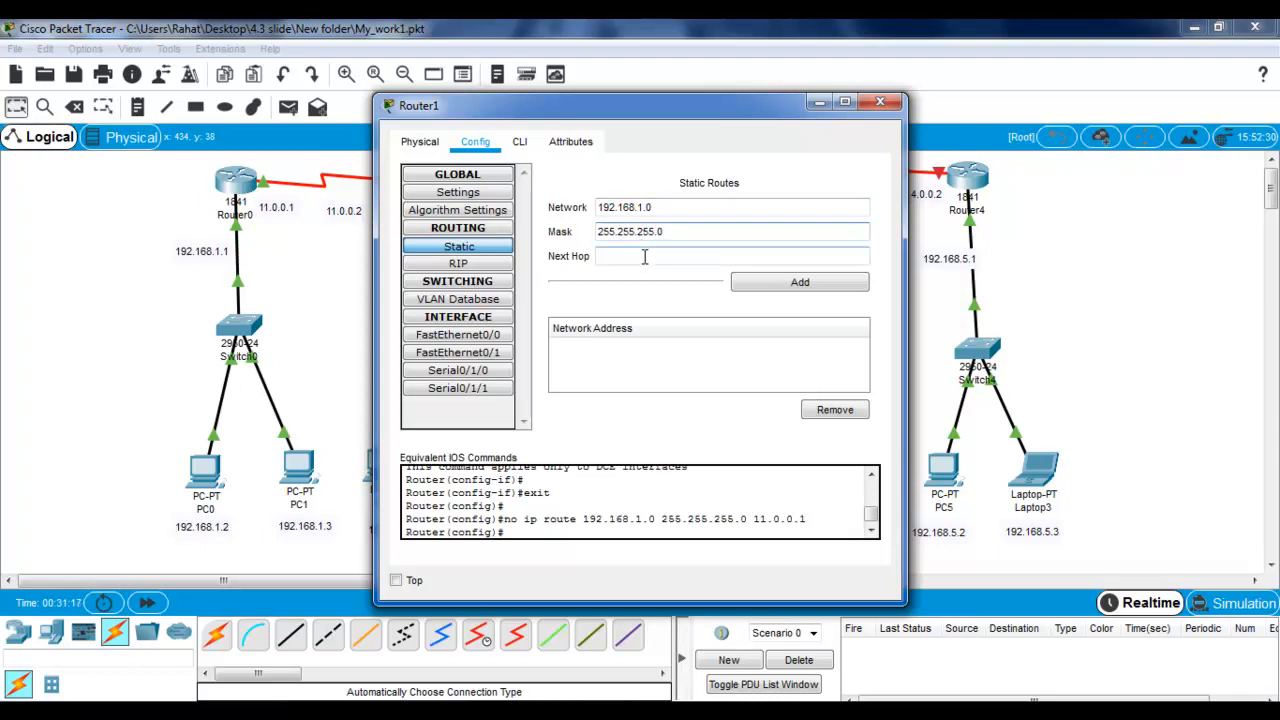
left_click(644, 256)
type("11.0.0.1")
left_click(777, 284)
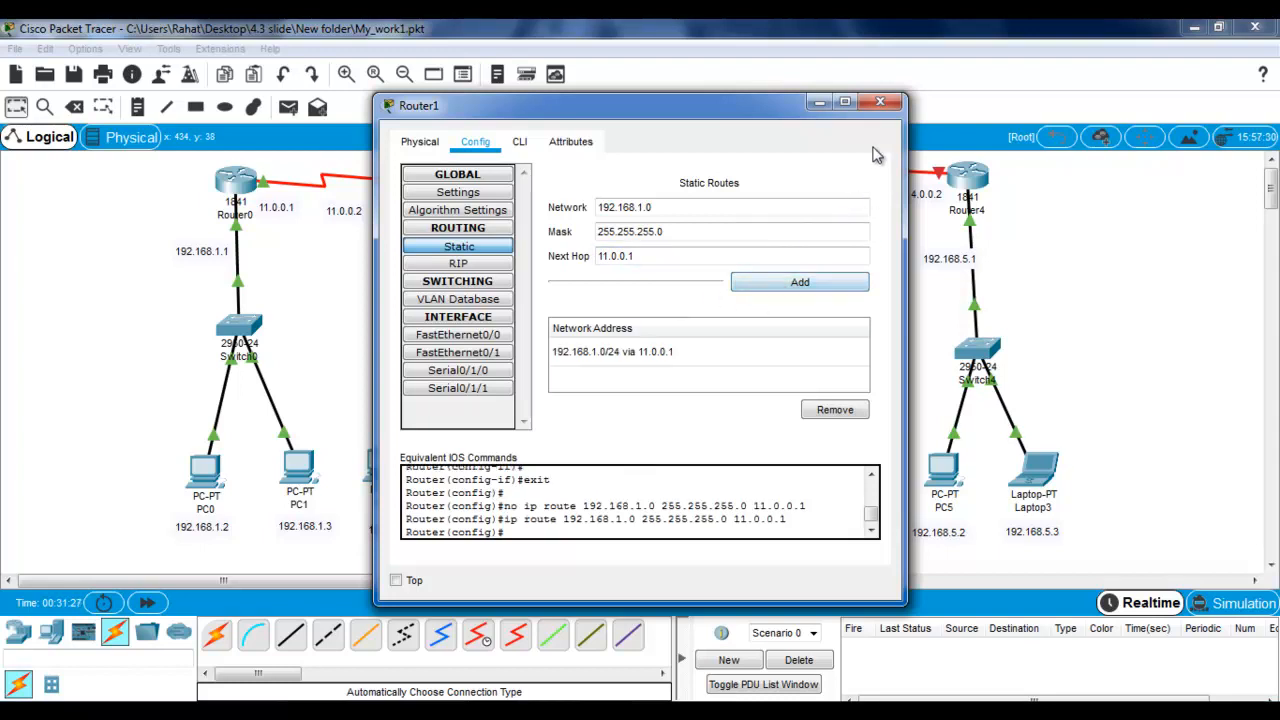
left_click(882, 104)
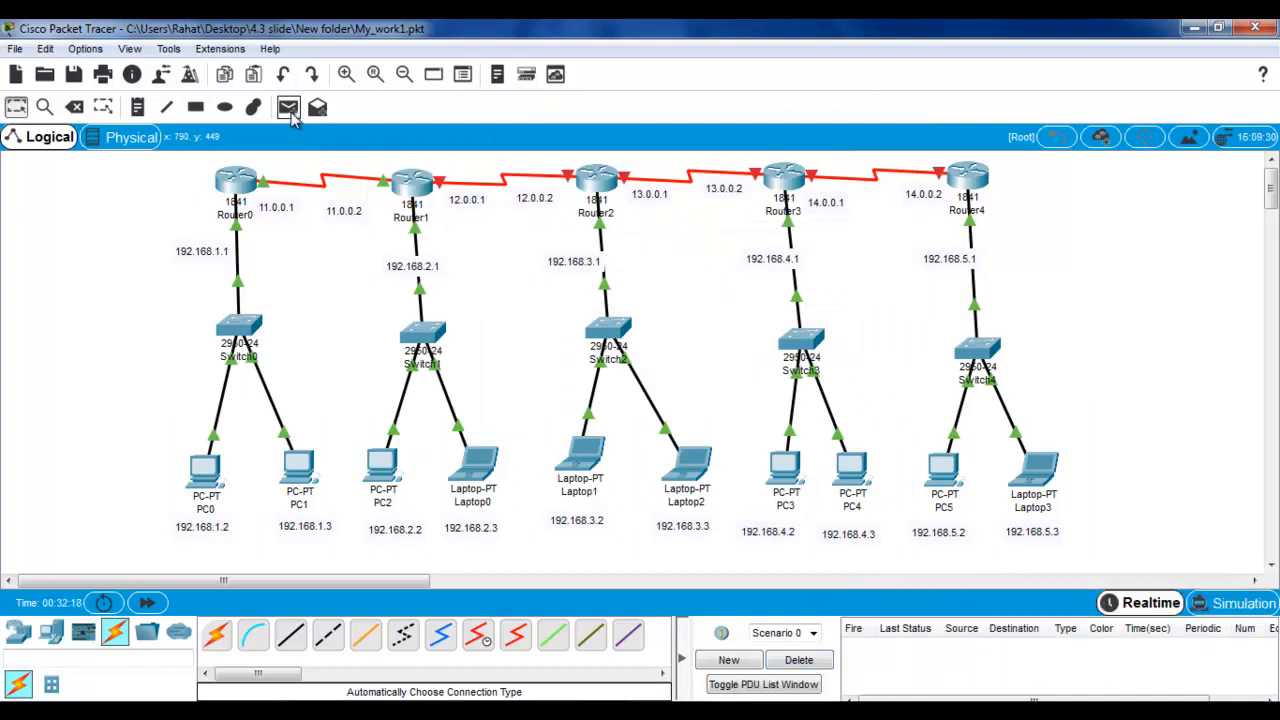
Step: Test connectivity with a simple PDU from PC1 to PC2, and delete the test scenario
left_click(288, 107)
left_click(300, 472)
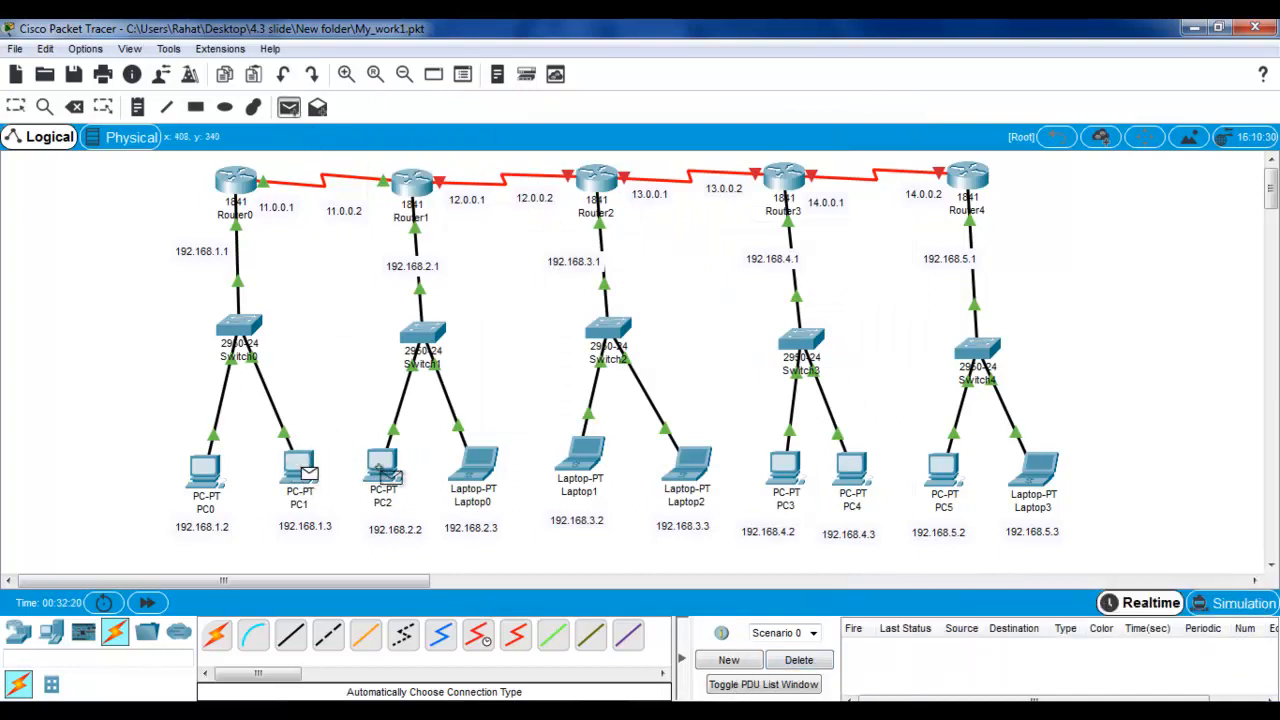
left_click(382, 466)
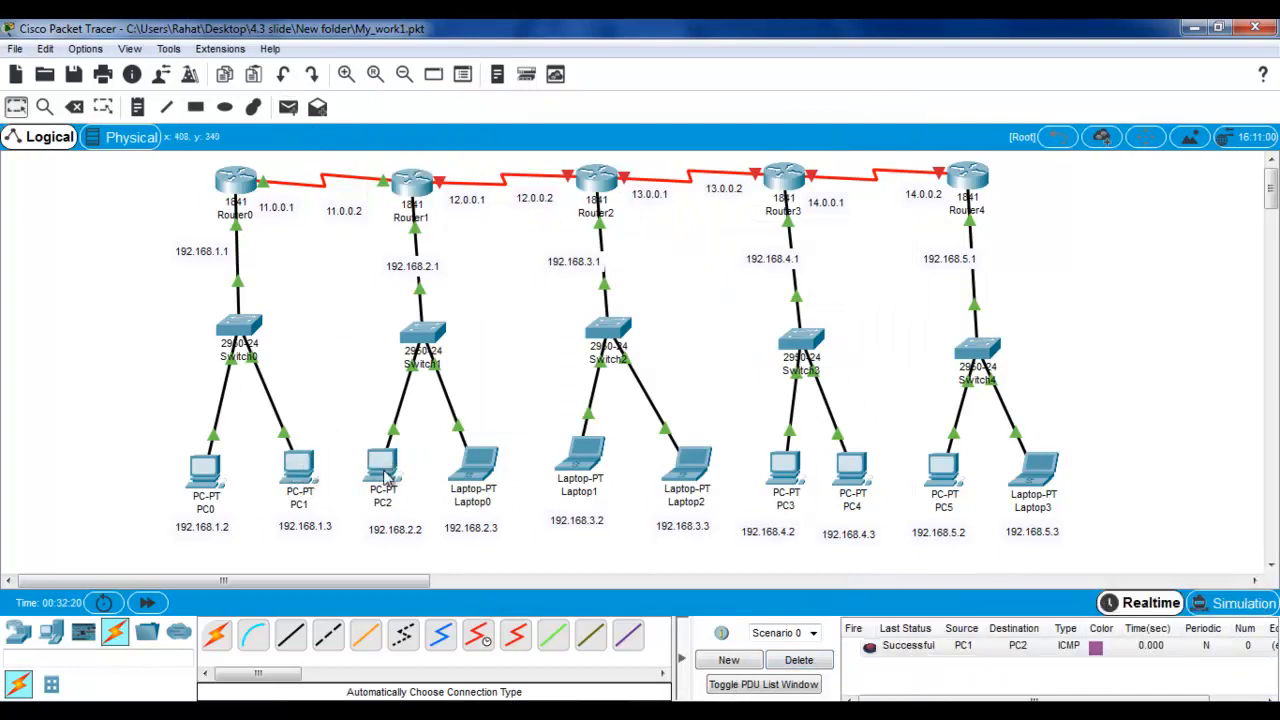
left_click(815, 660)
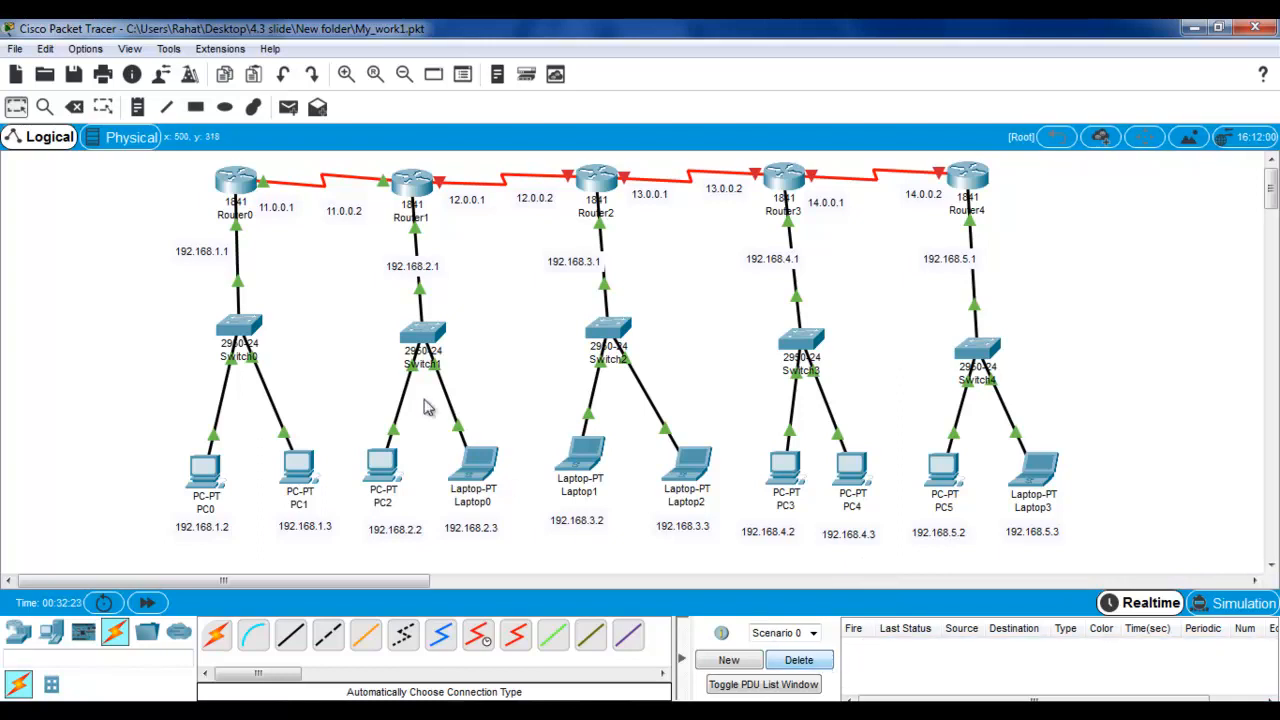
Step: Test connectivity with a simple PDU from PC0 to PC2, and delete the test scenario
left_click(288, 107)
left_click(218, 468)
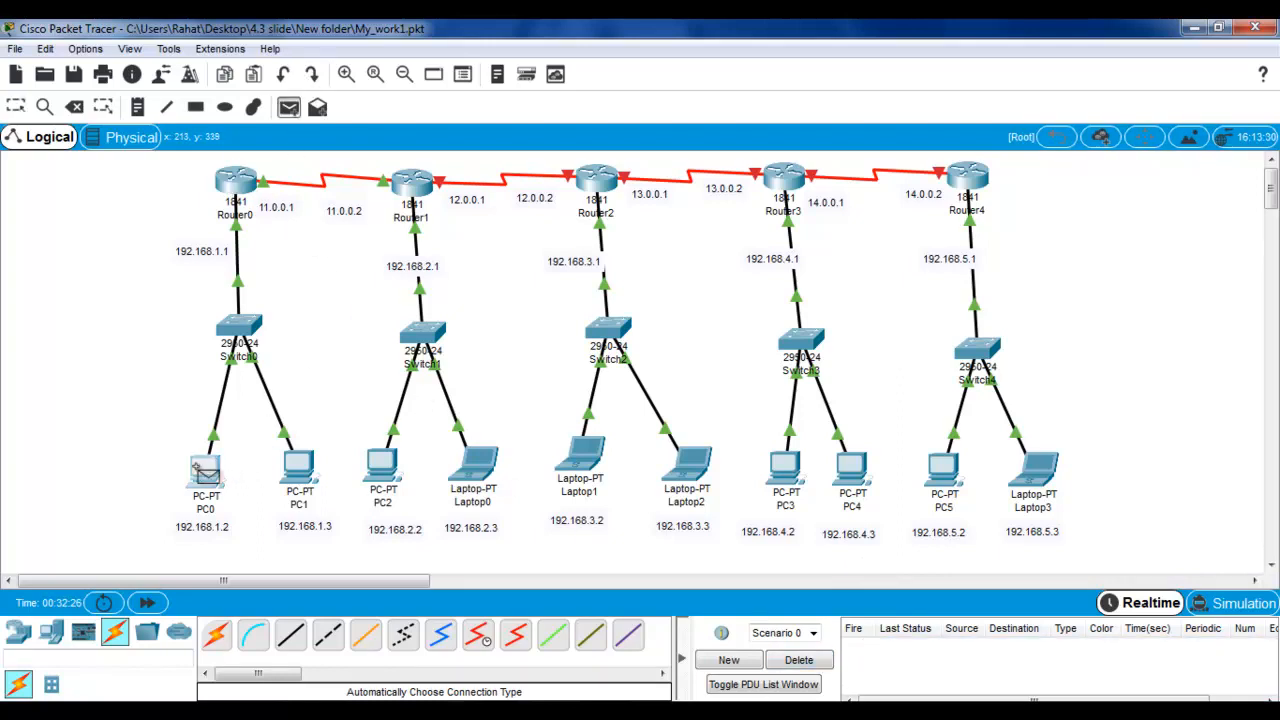
left_click(383, 471)
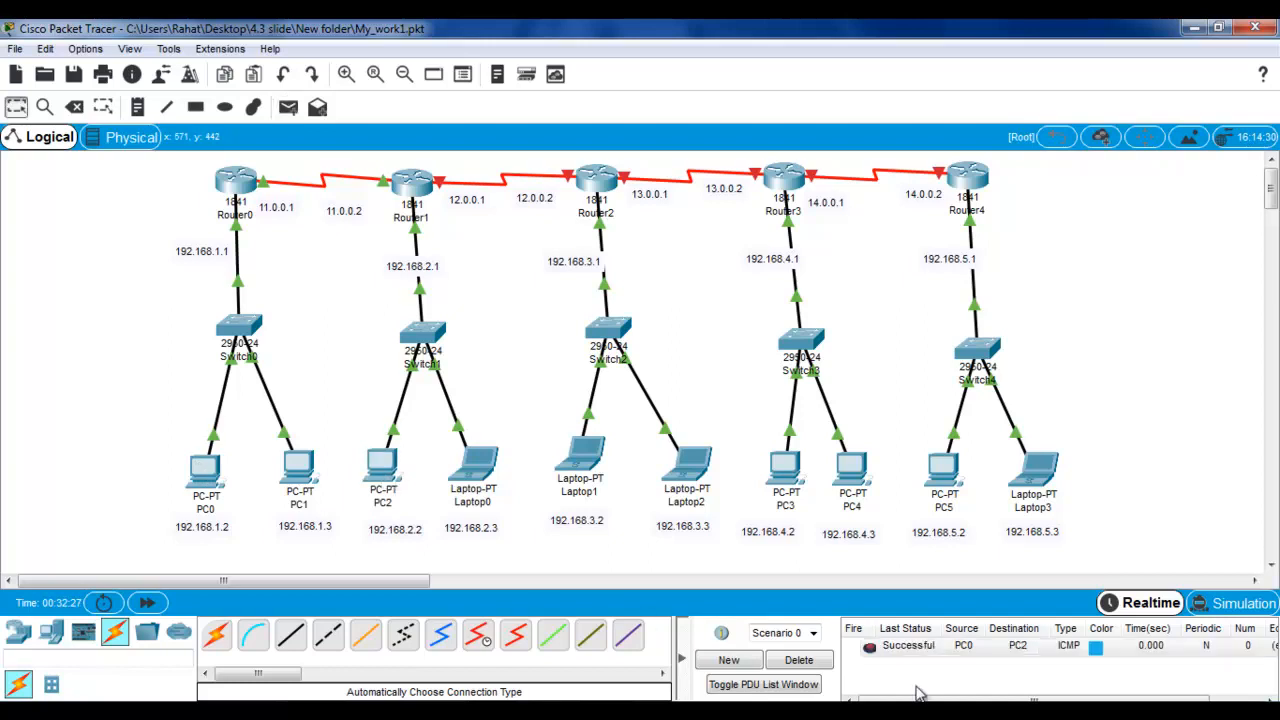
left_click(800, 660)
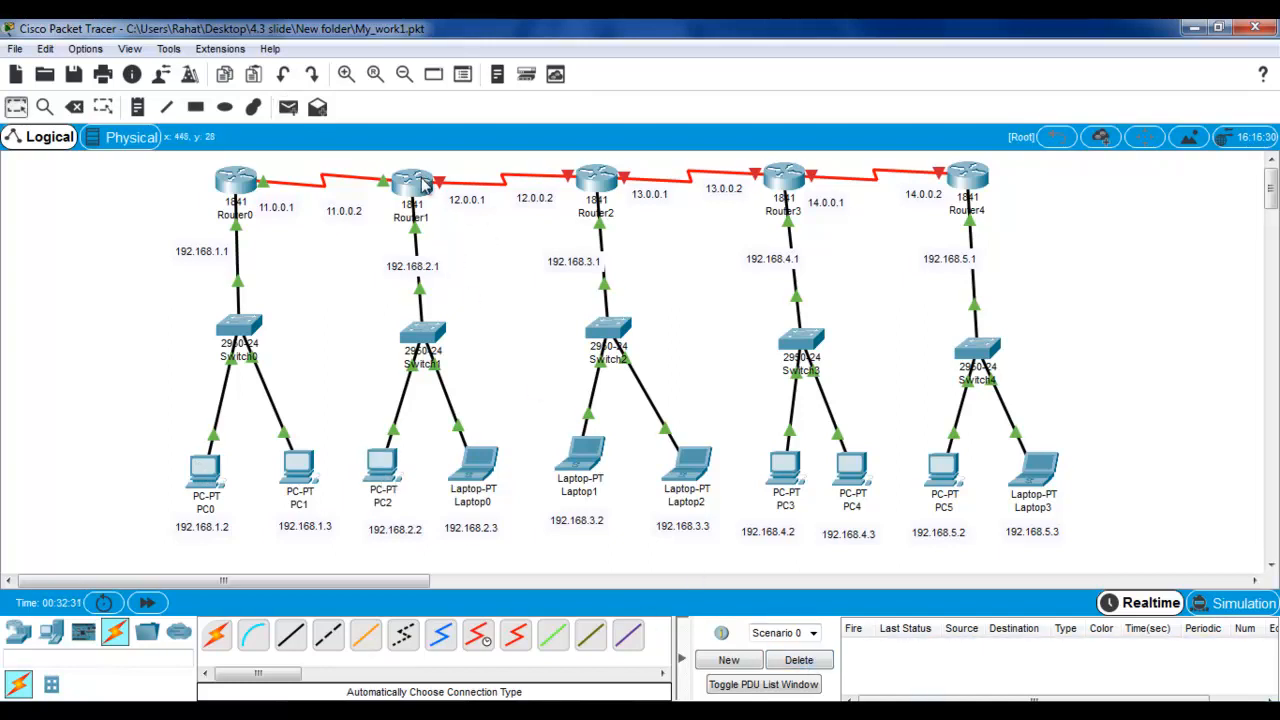
Step: Assign Router1's Serial0/1/1 interface the IP address 12.0.0.1 with subnet mask 255.0.0.0
left_click(425, 183)
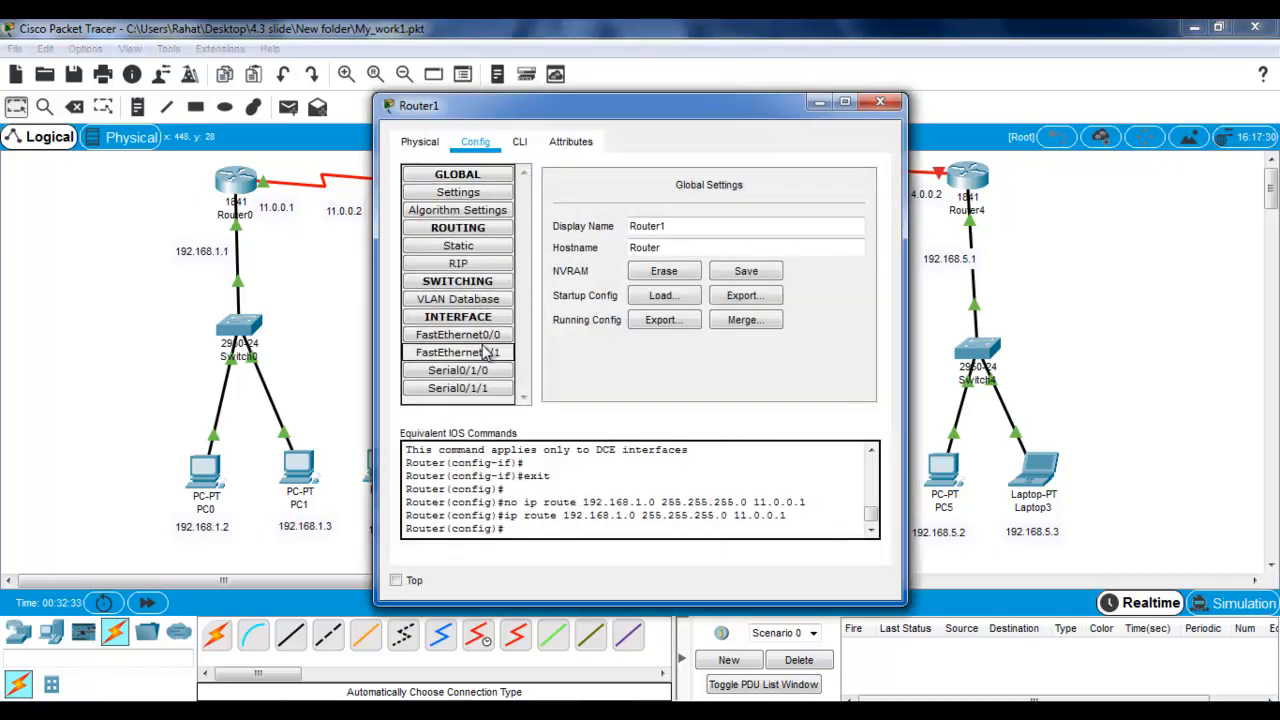
left_click(470, 388)
left_click(735, 268)
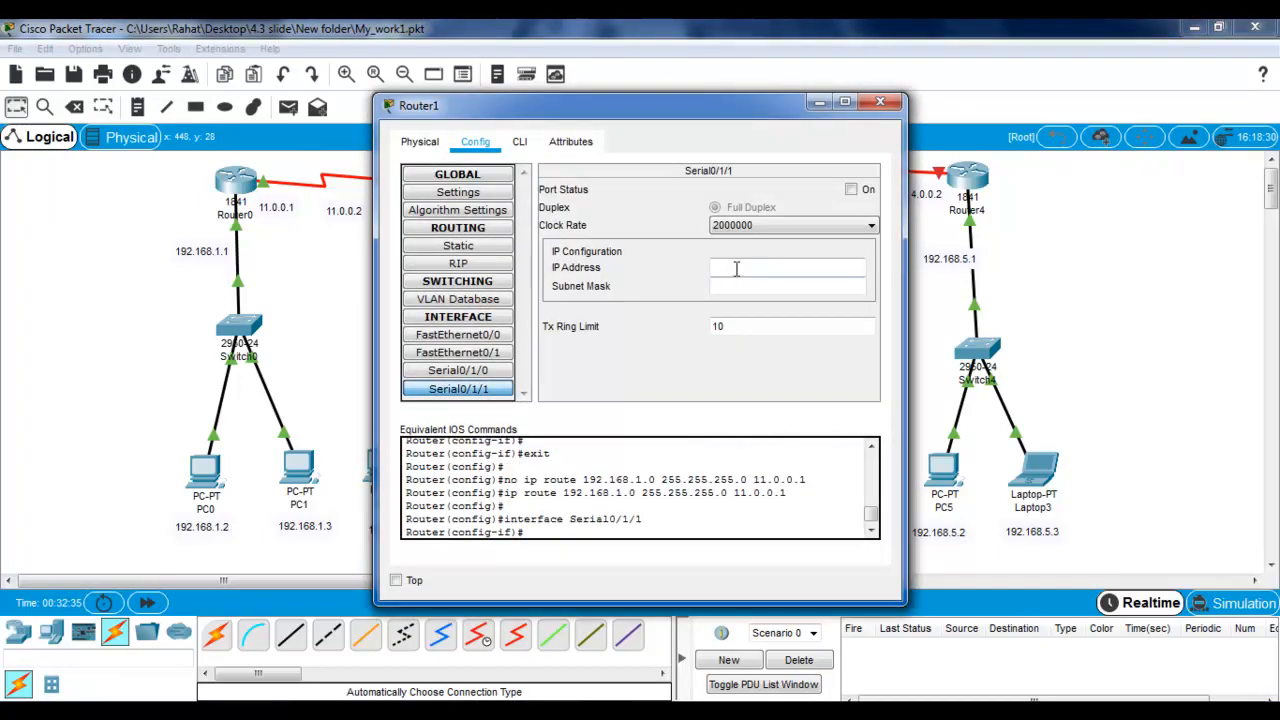
type("12.0.0.1")
left_click(748, 285)
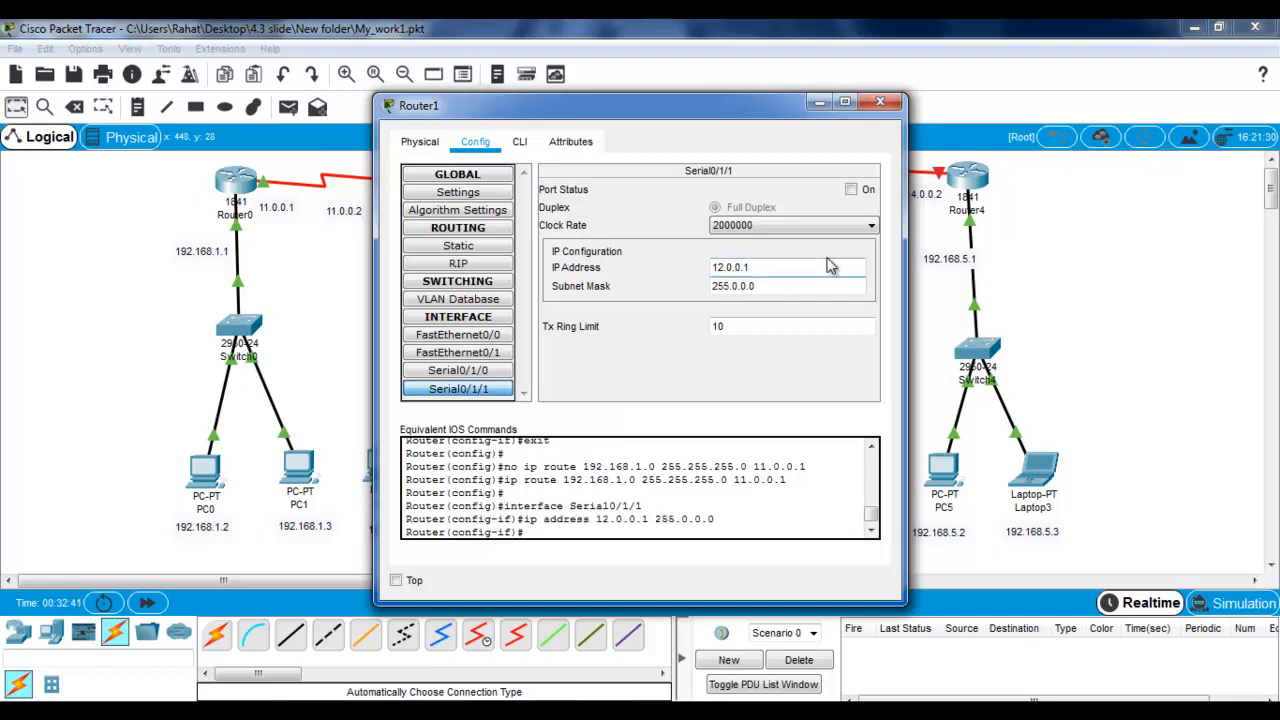
Step: Set the clock rate of Router1's Serial0/1/1 interface to 64000 and turn the port on
left_click(845, 226)
scroll(851, 251, "up", 3)
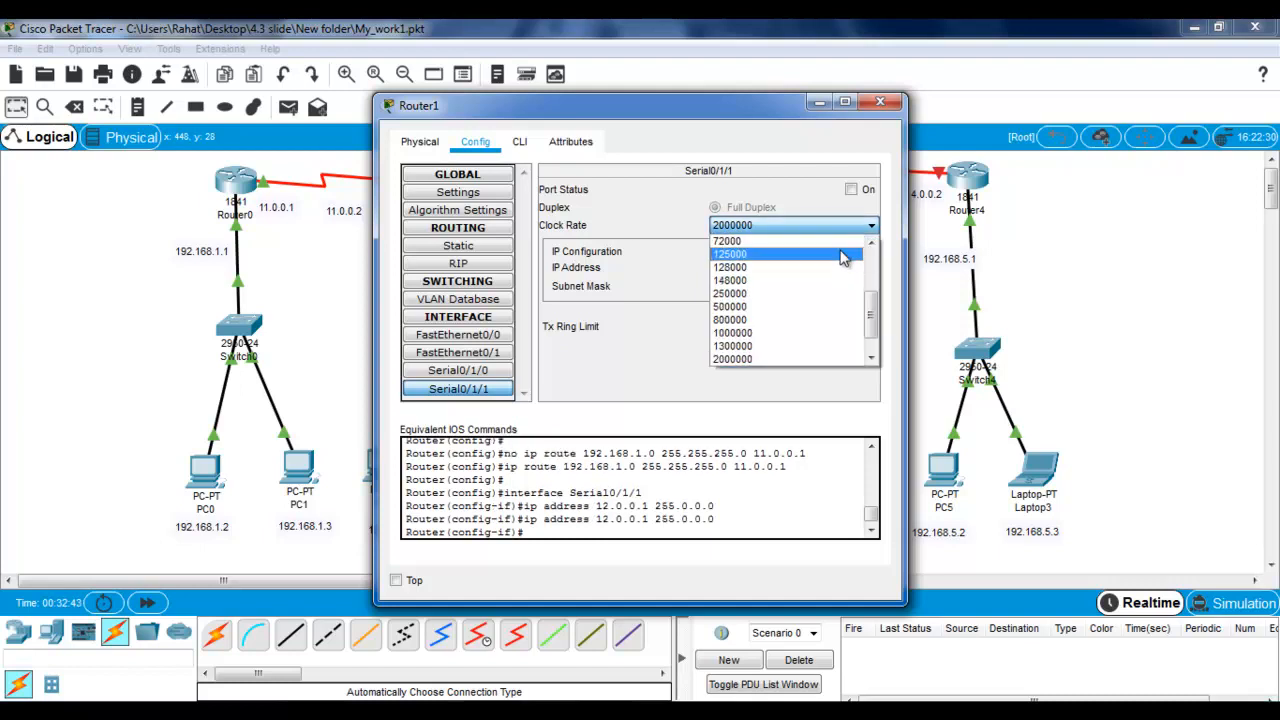
left_click(874, 243)
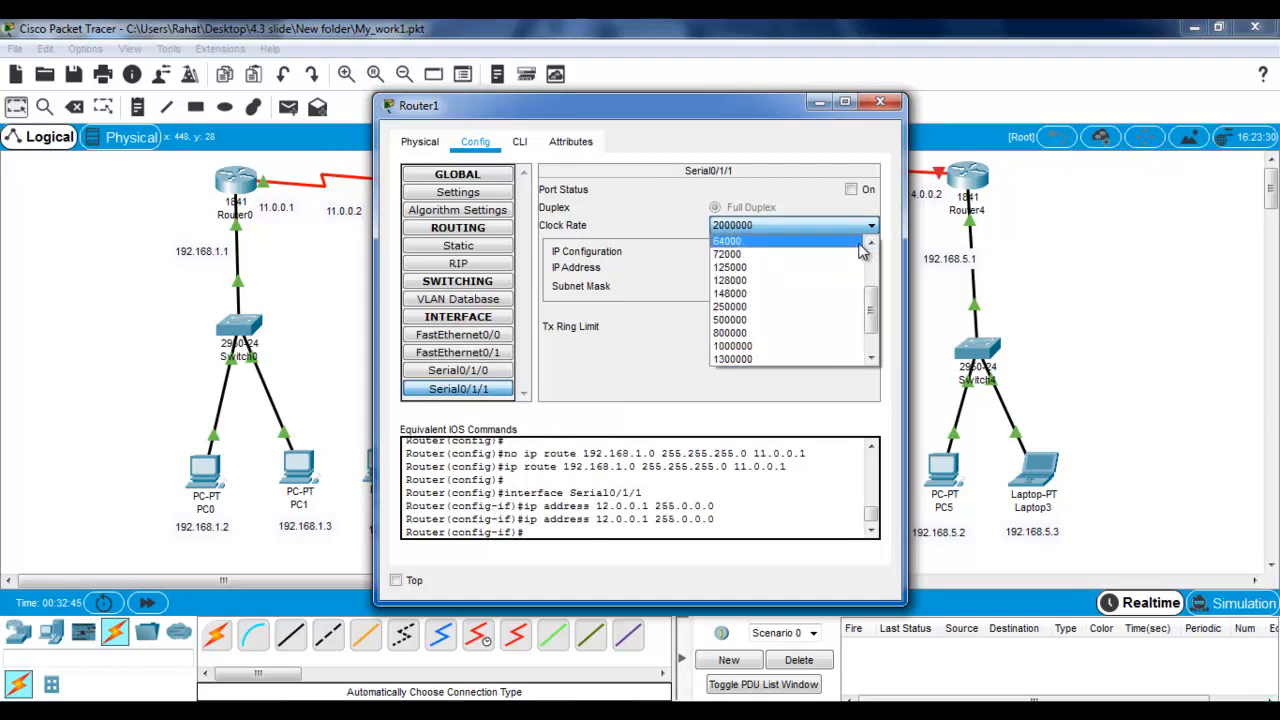
left_click(860, 242)
left_click(851, 190)
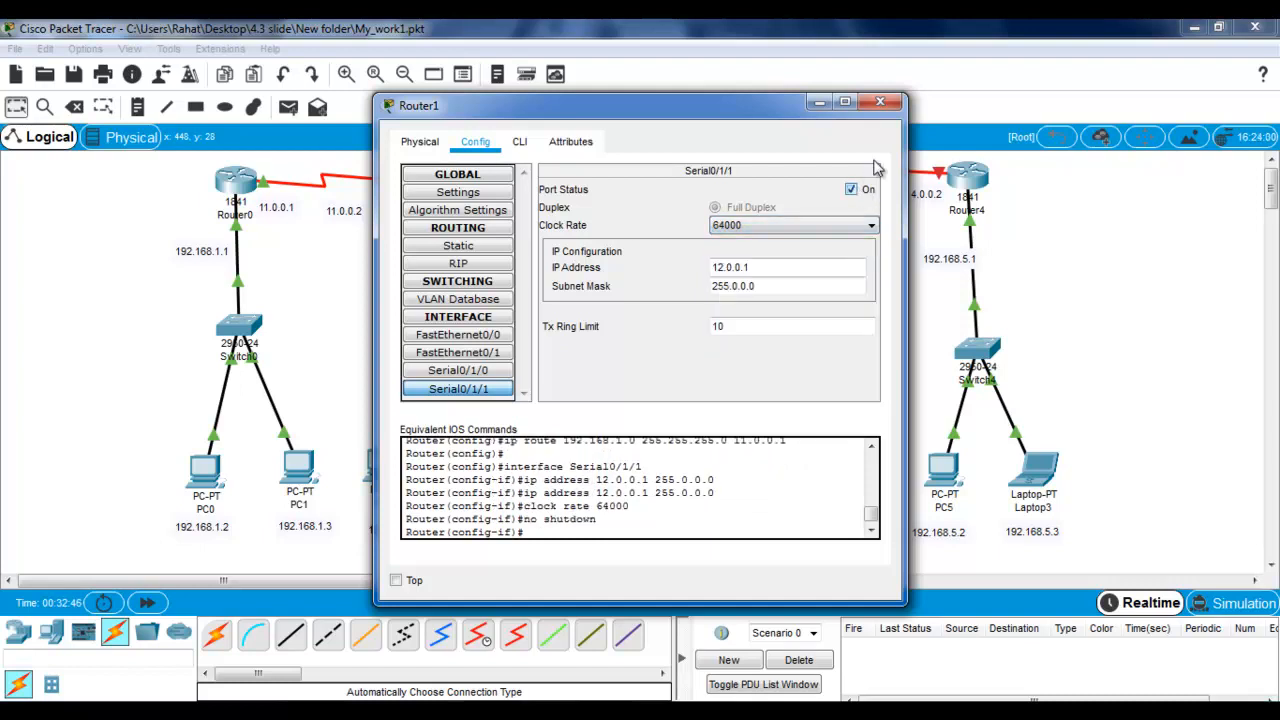
left_click(881, 103)
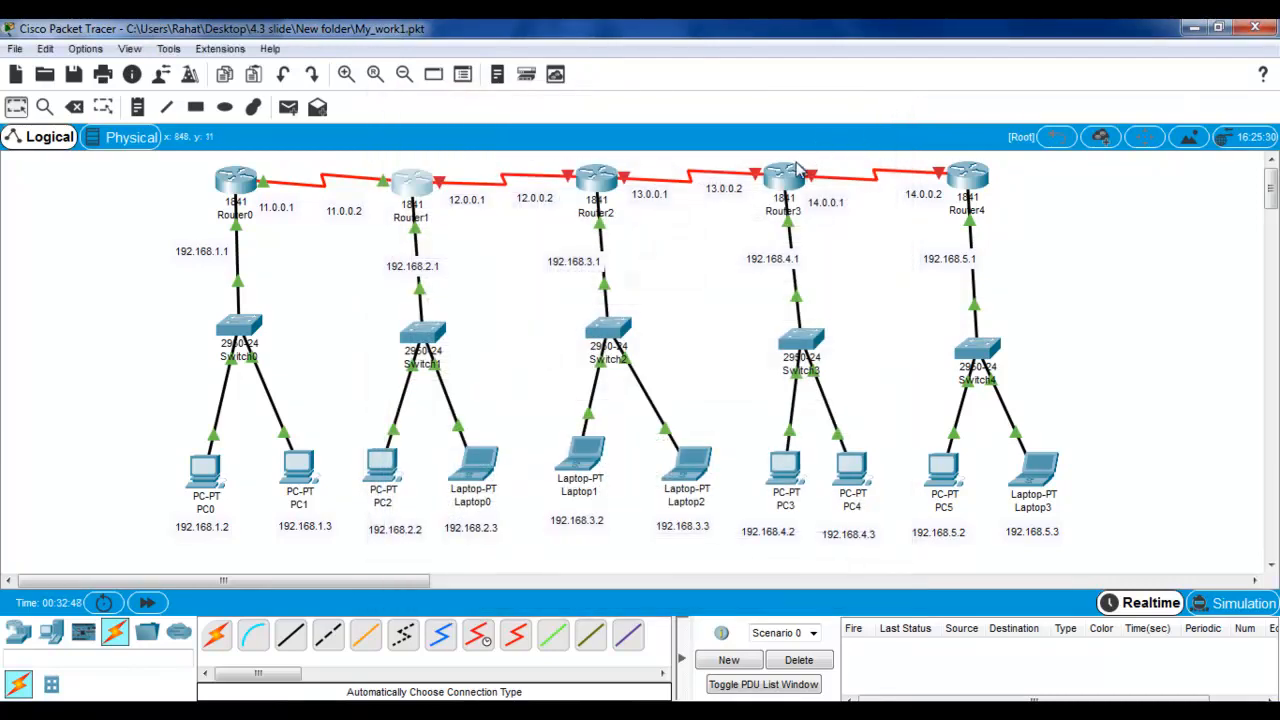
Step: Set the clock rate of Router2's Serial0/1/0 interface to 64000
left_click(604, 177)
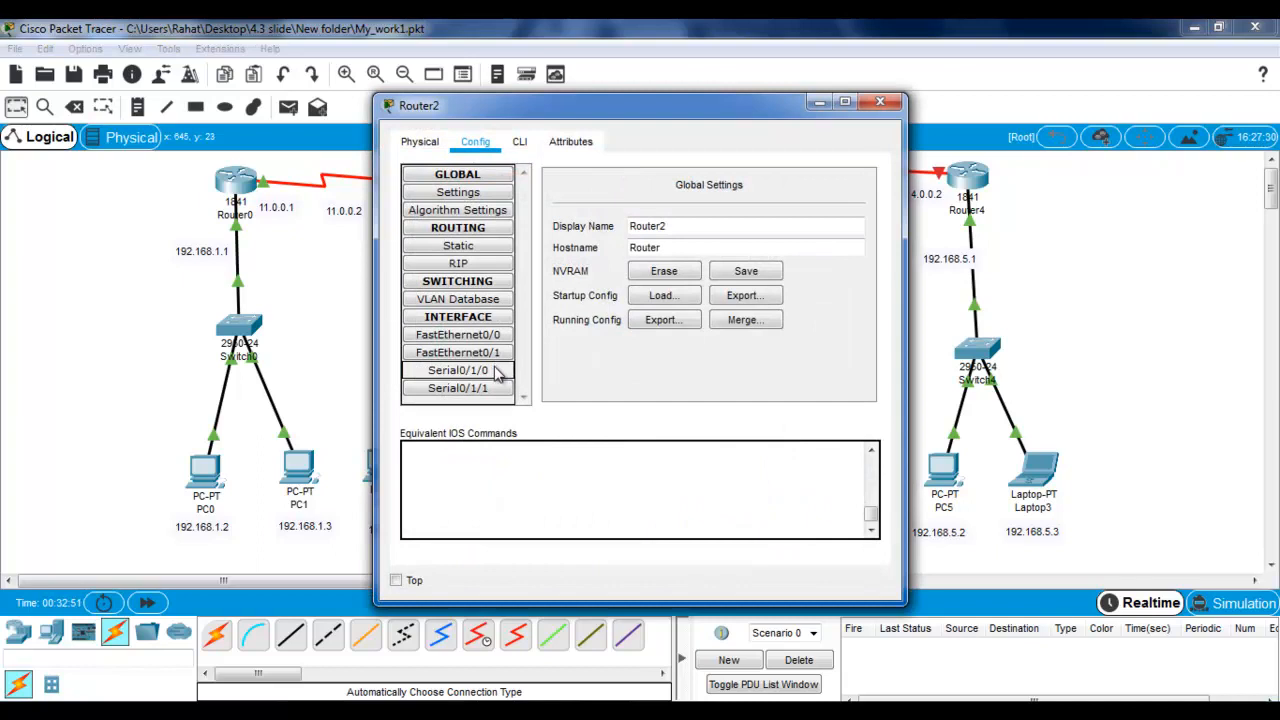
left_click(495, 371)
left_click(756, 227)
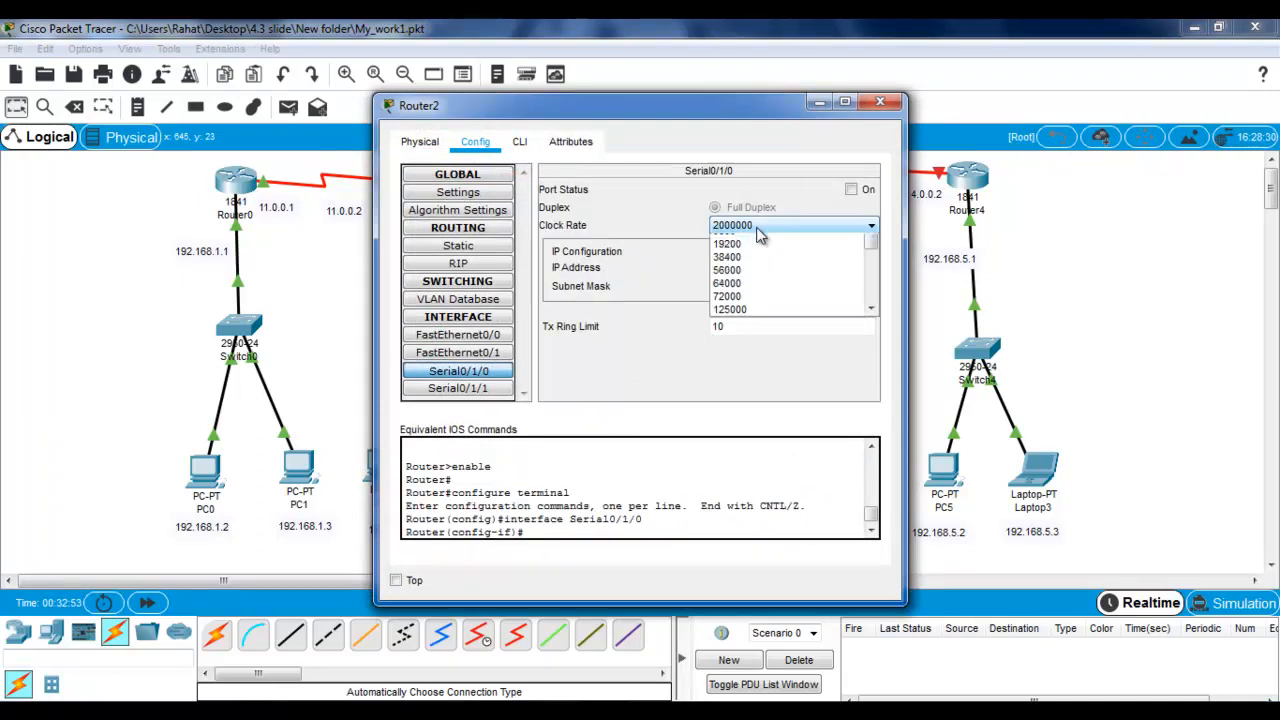
left_click(873, 243)
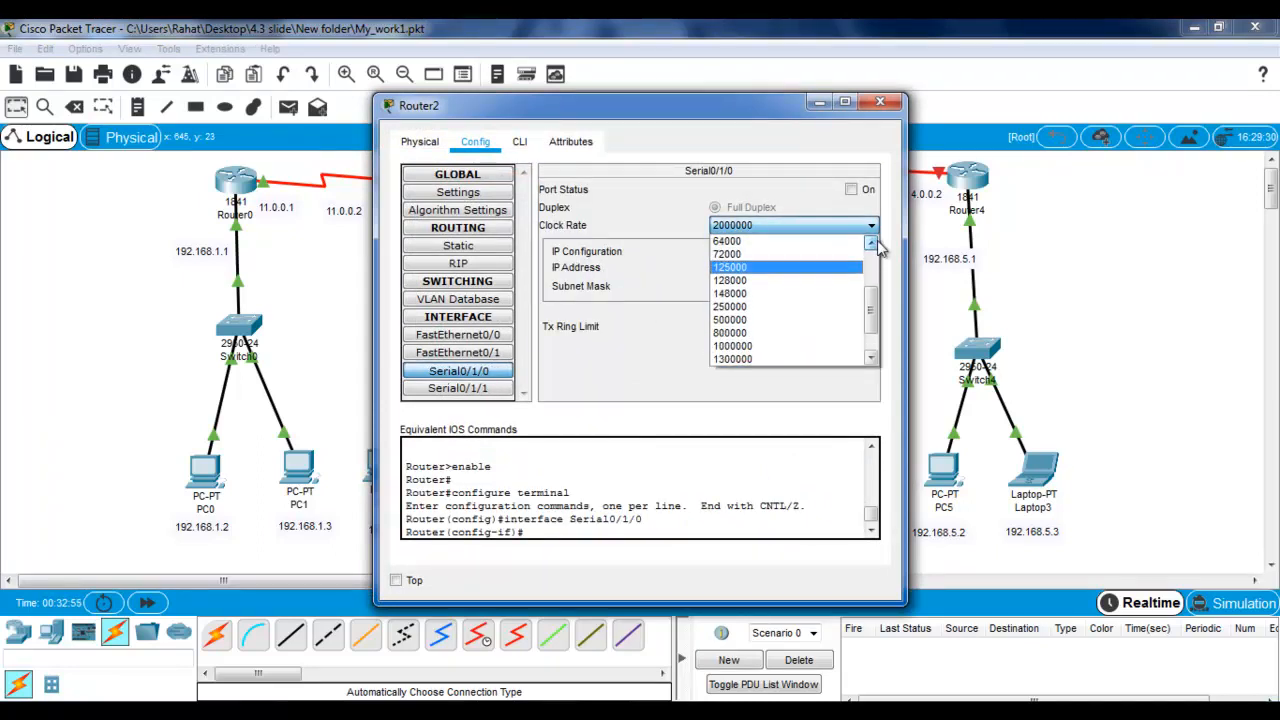
left_click(840, 242)
Step: Assign Router2's Serial0/1/0 interface the IP address 12.0.0.2 with subnet mask 255.0.0.0 and turn the port on
left_click(804, 265)
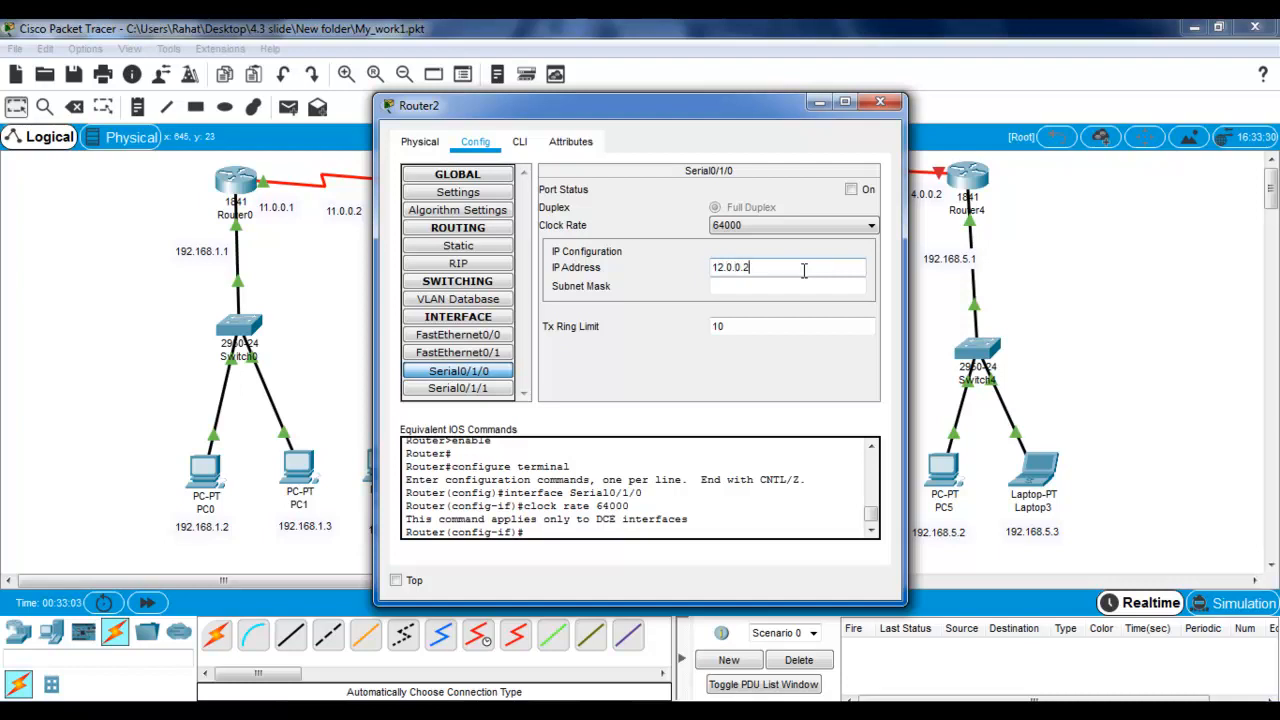
left_click(803, 285)
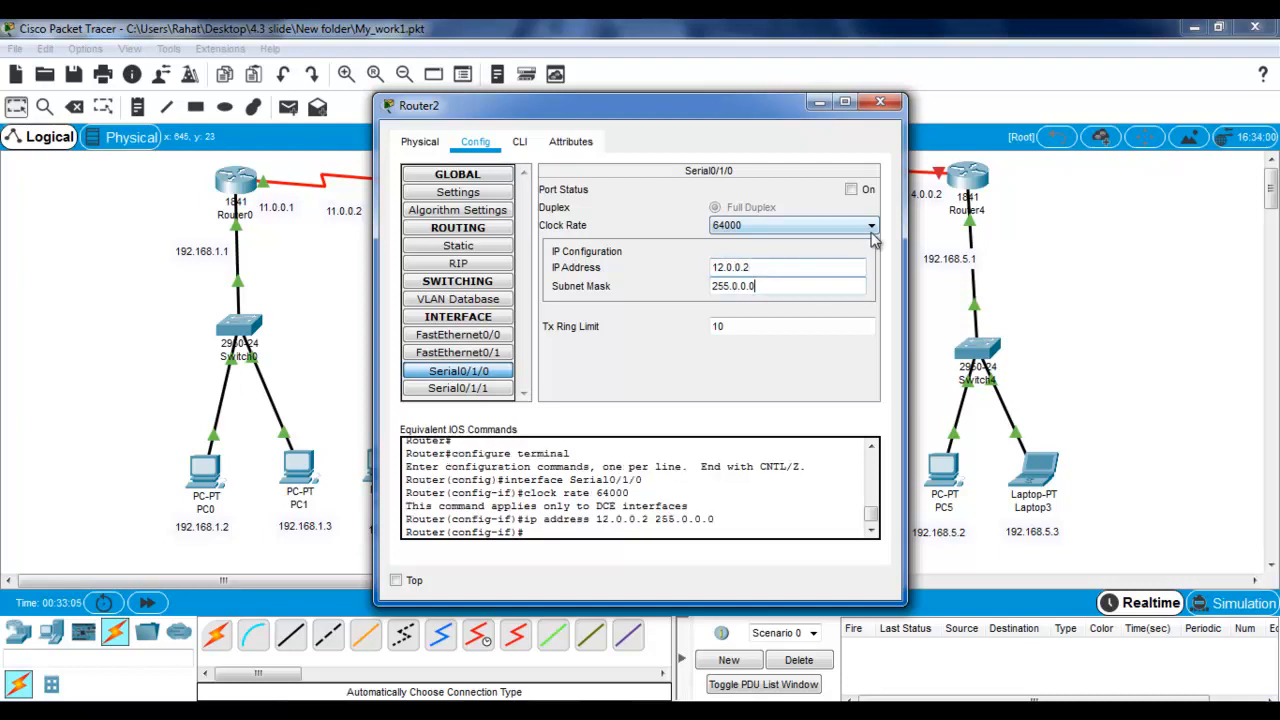
left_click(852, 190)
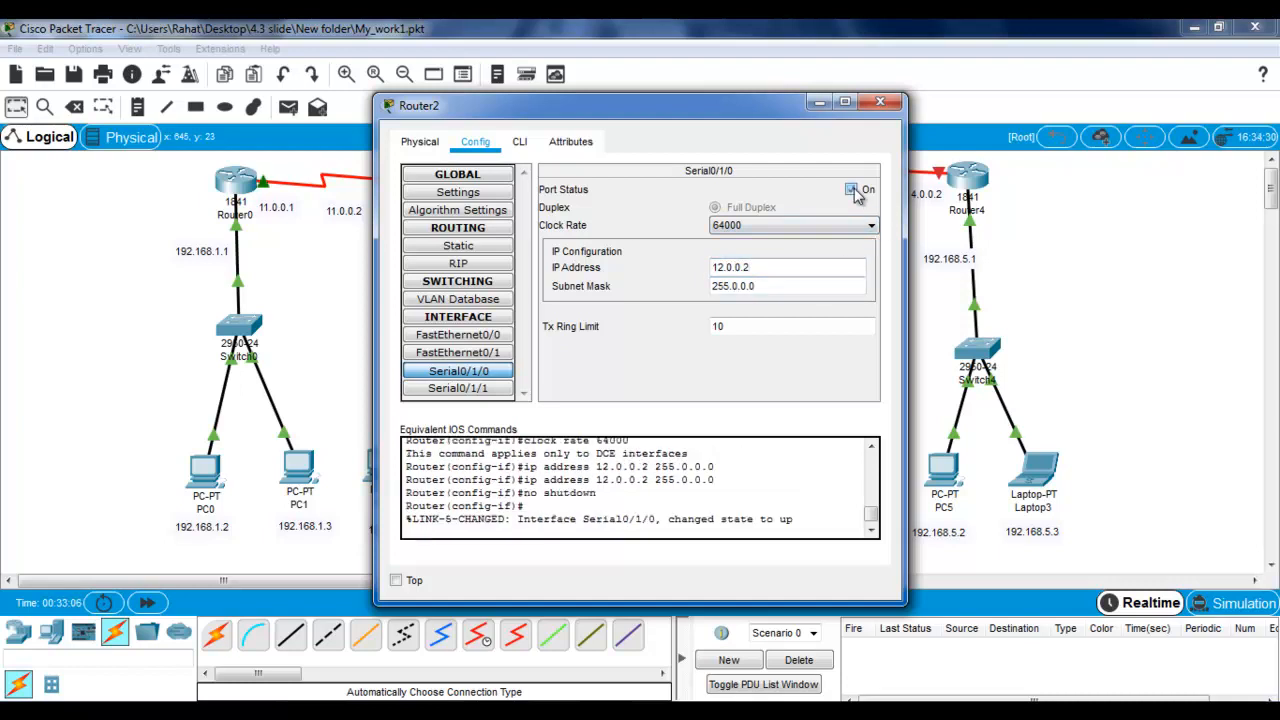
left_click(880, 102)
Step: Add a static route on Router1 to network 192.168.3.0 with mask 255.255.255.0 and next hop 12.0.0.2
left_click(424, 200)
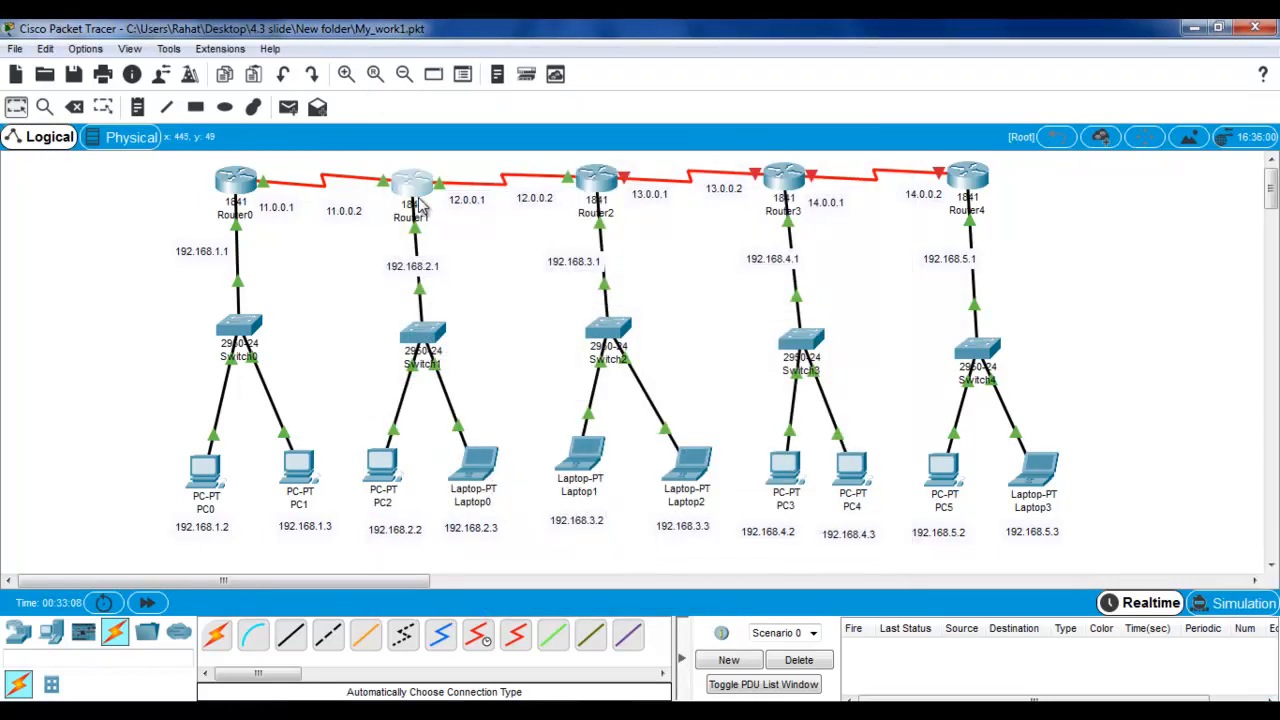
left_click(460, 246)
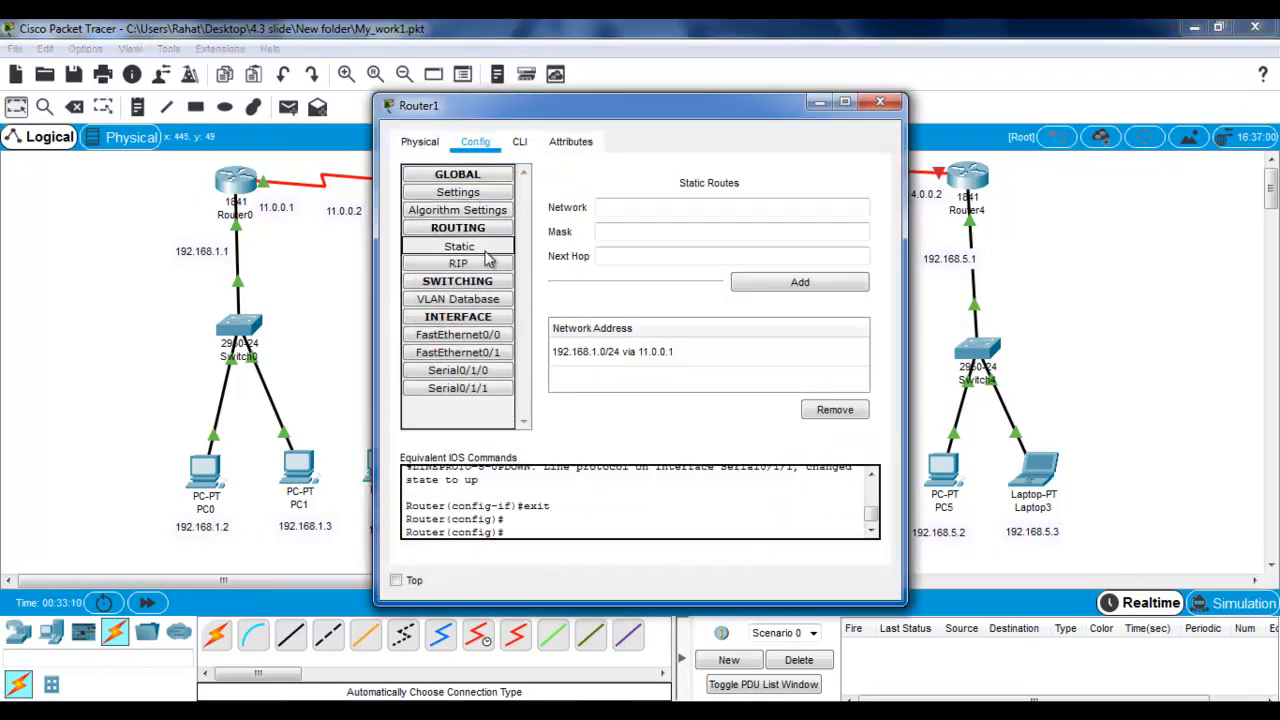
left_click(657, 210)
type("192.168.3.0")
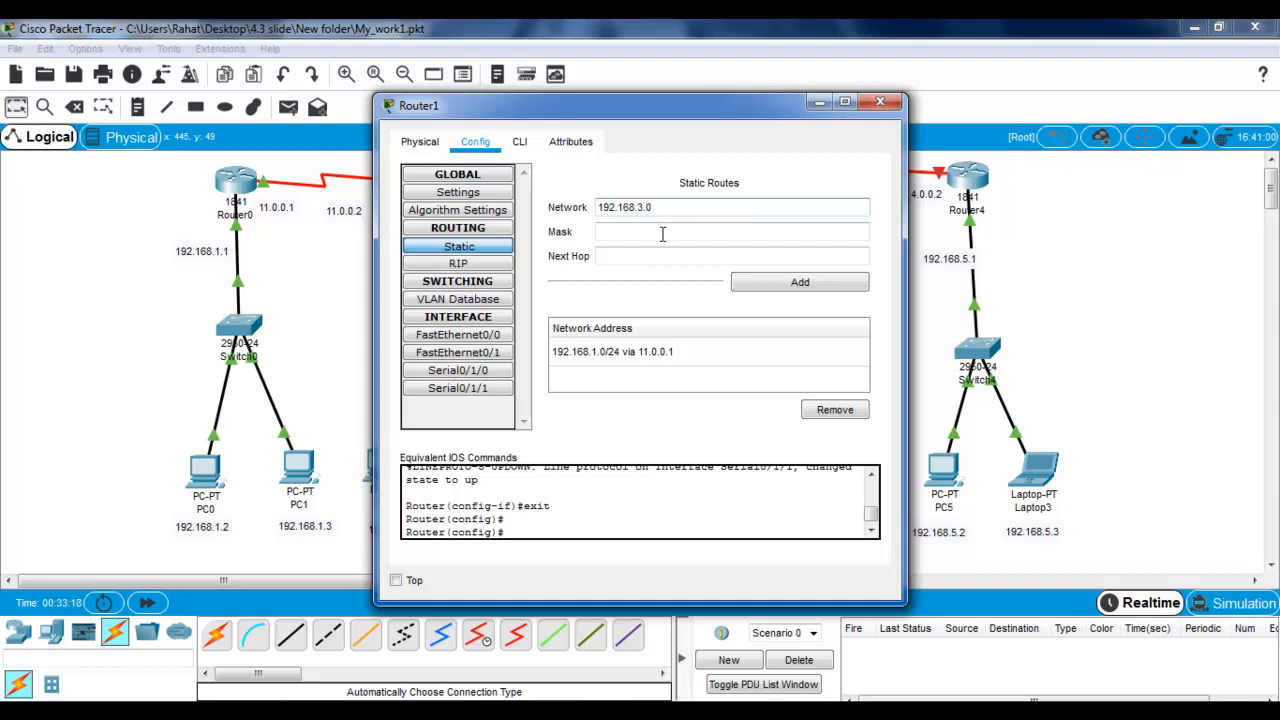
left_click(662, 234)
type("255.255.255.0")
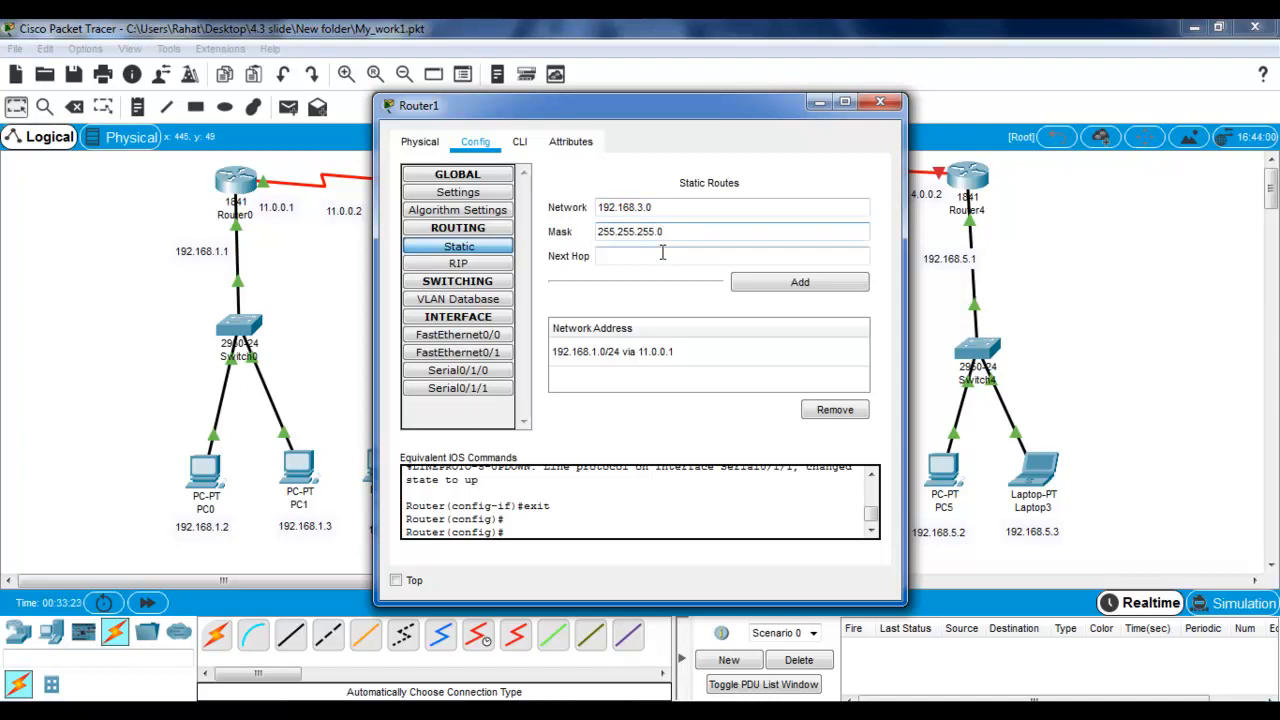
left_click(662, 255)
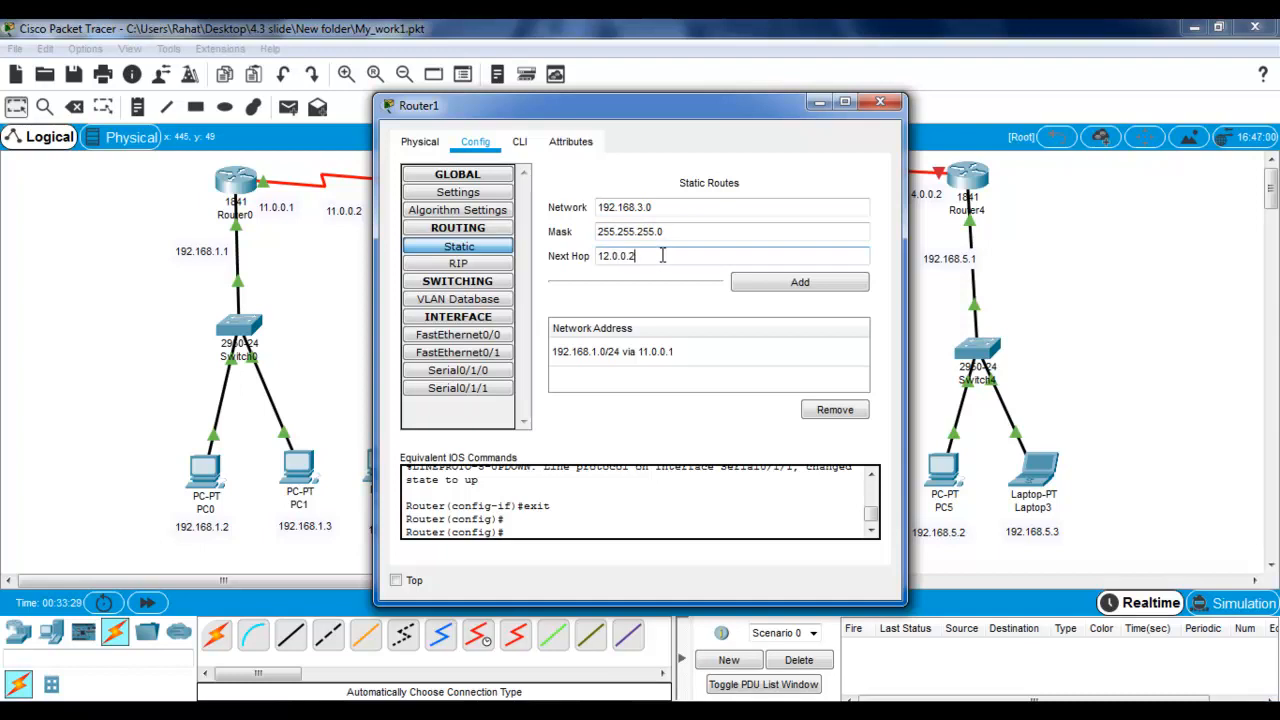
left_click(761, 287)
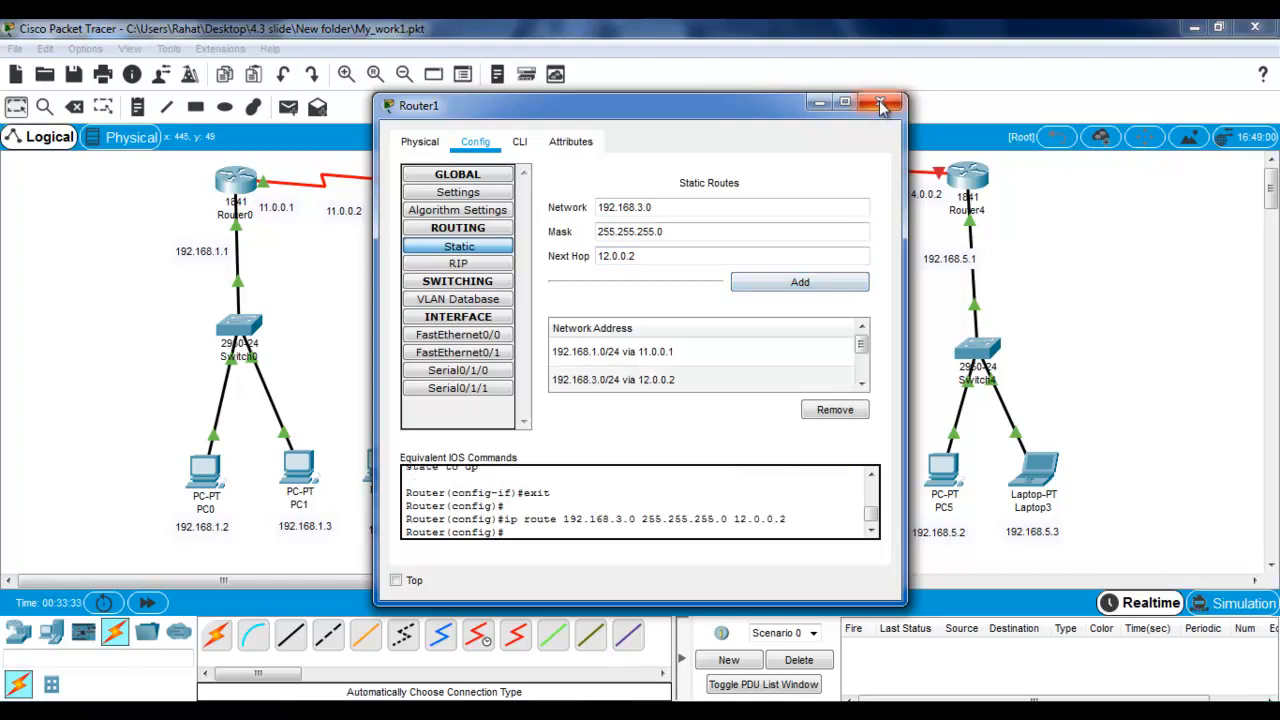
left_click(880, 103)
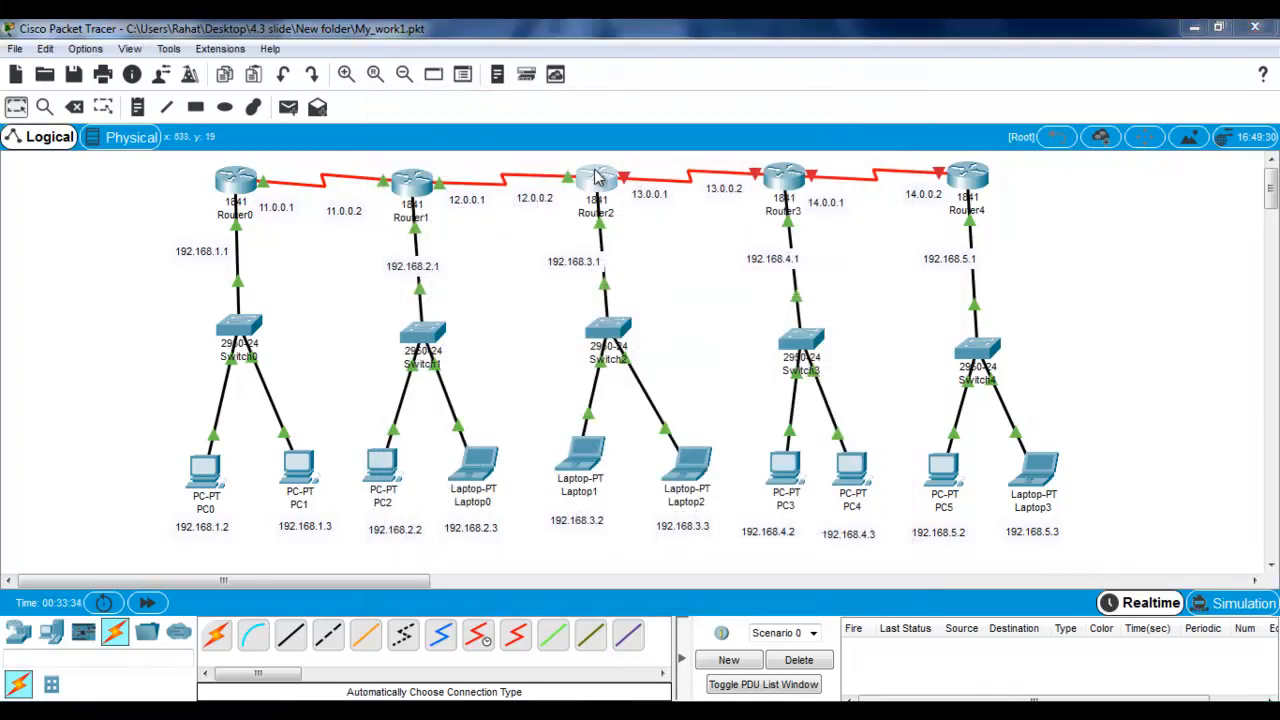
Step: Add a static route on Router2 to network 192.168.2.0 with mask 255.255.255.0 and next hop 12.0.0.1
left_click(594, 172)
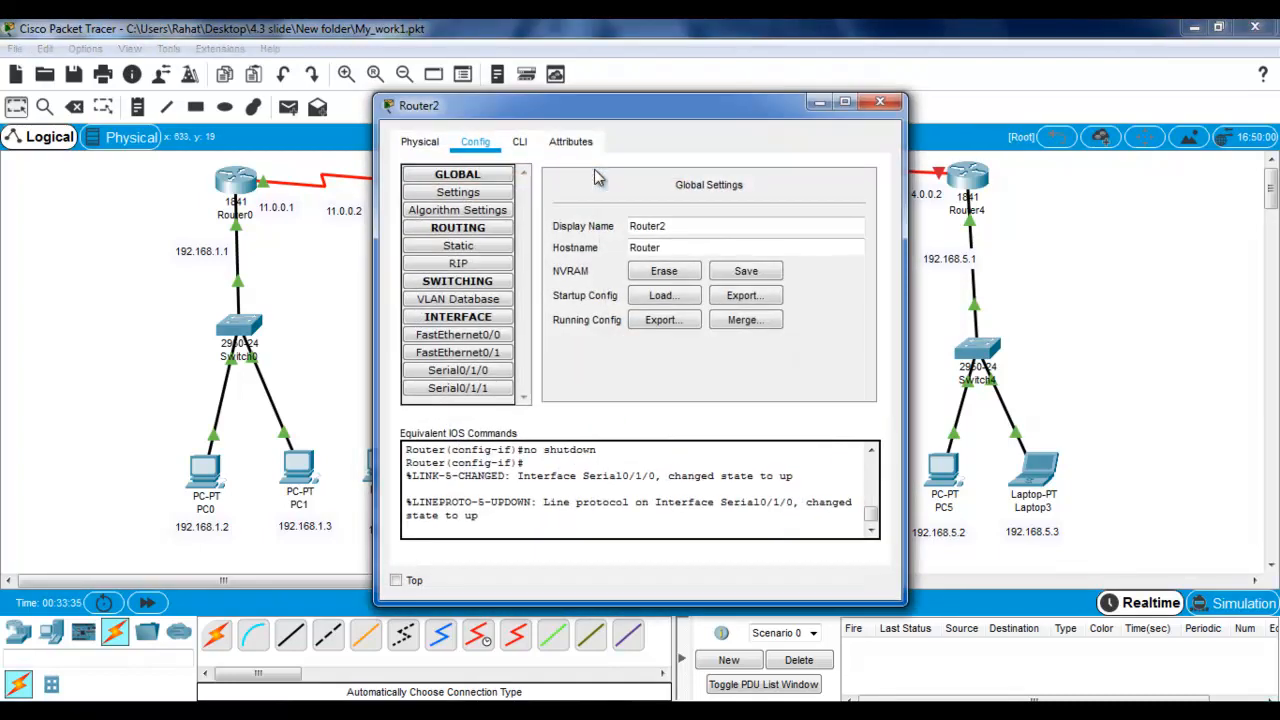
left_click(483, 248)
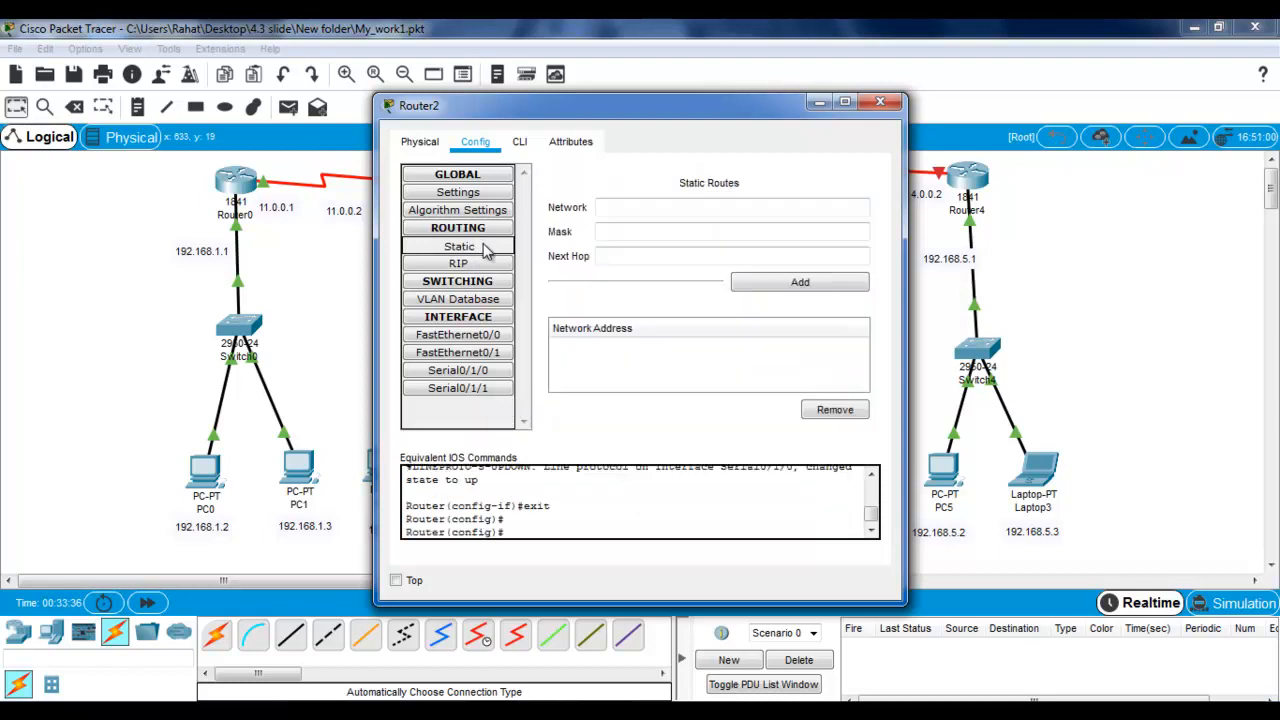
left_click(672, 210)
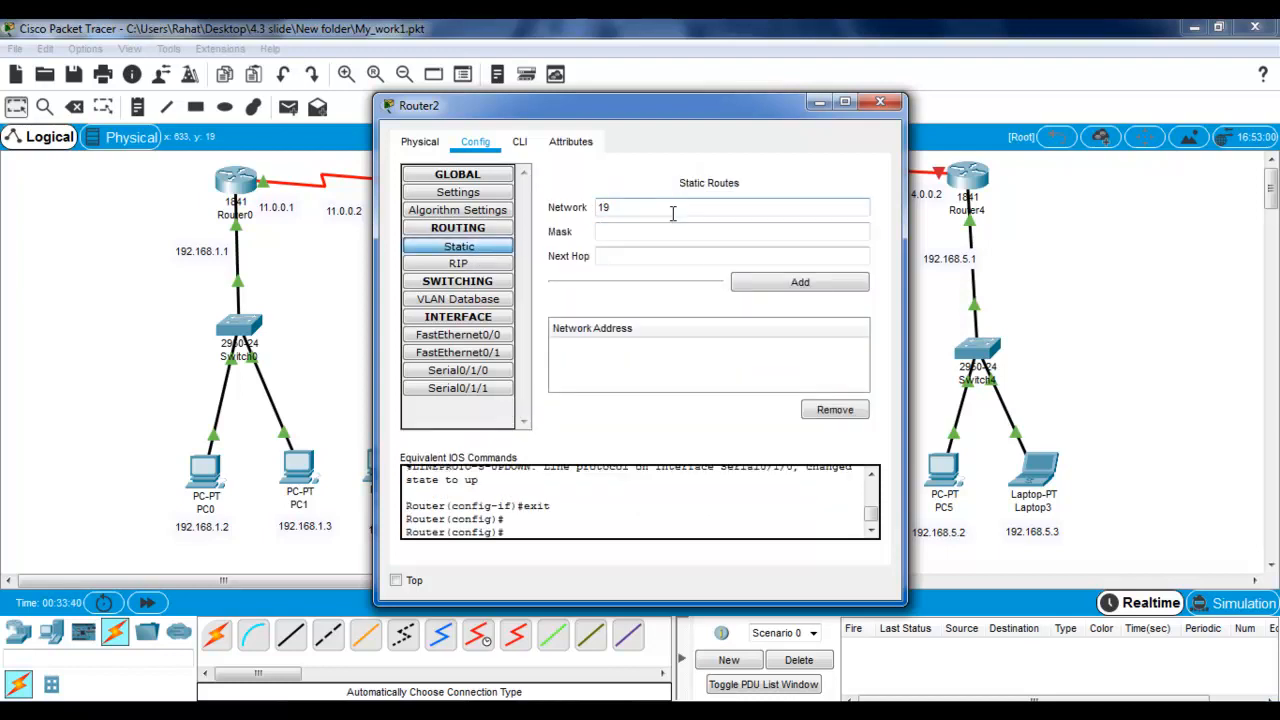
type("192.168.2.0")
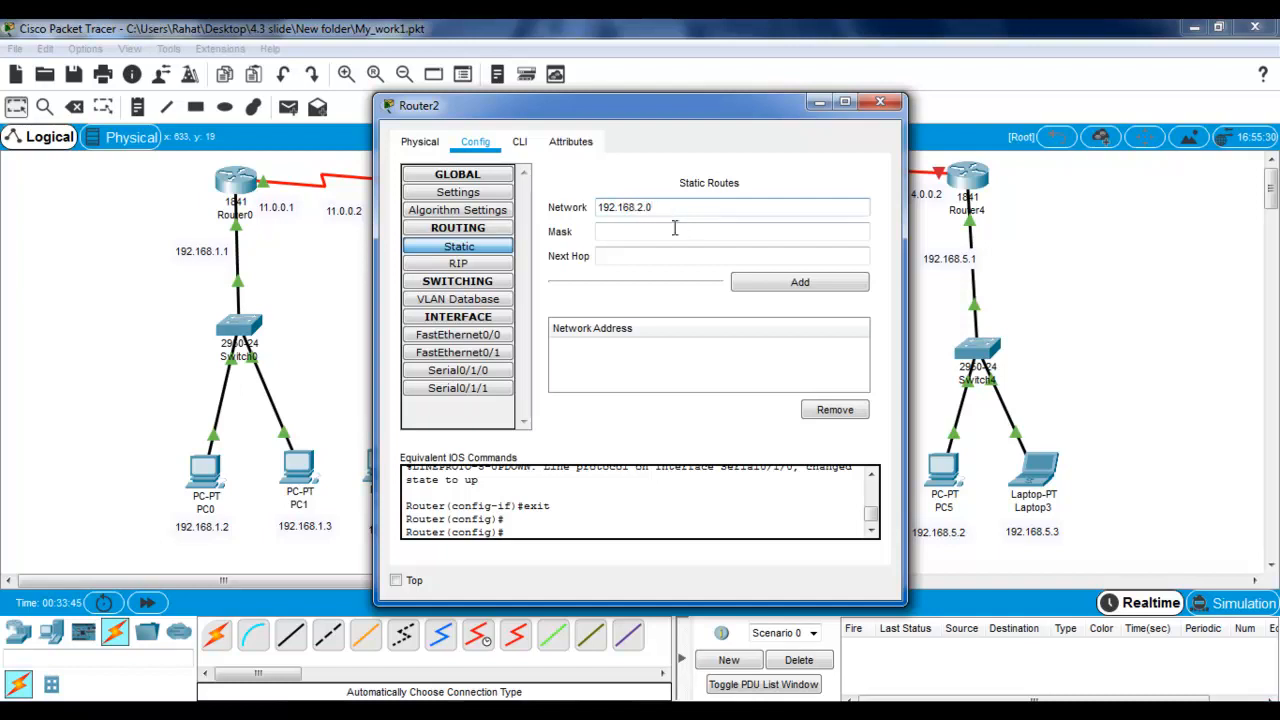
left_click(675, 230)
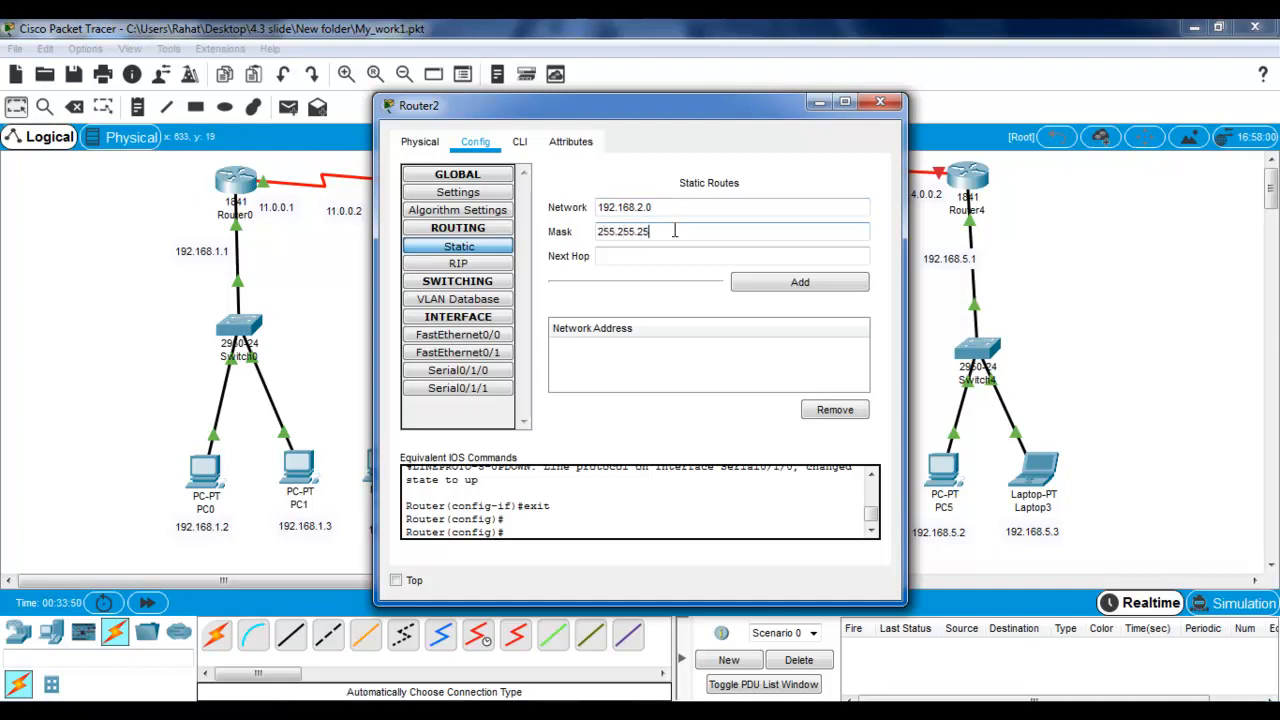
left_click(665, 254)
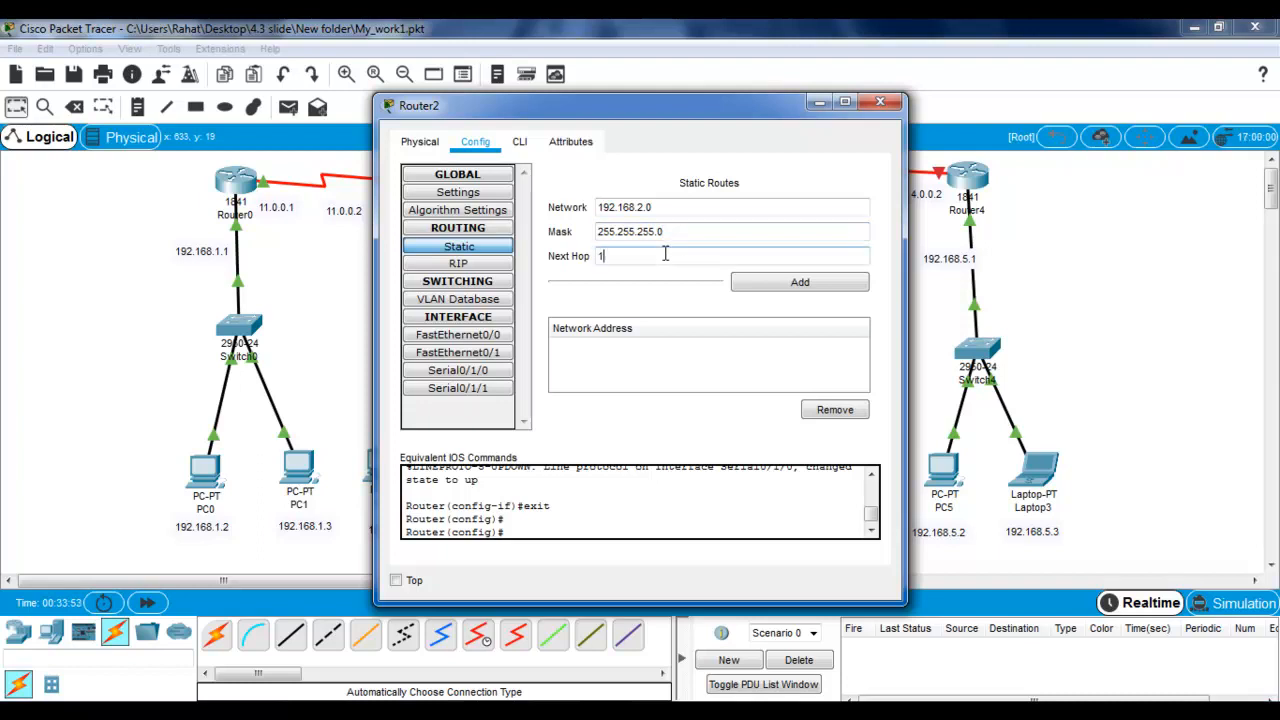
left_click(754, 287)
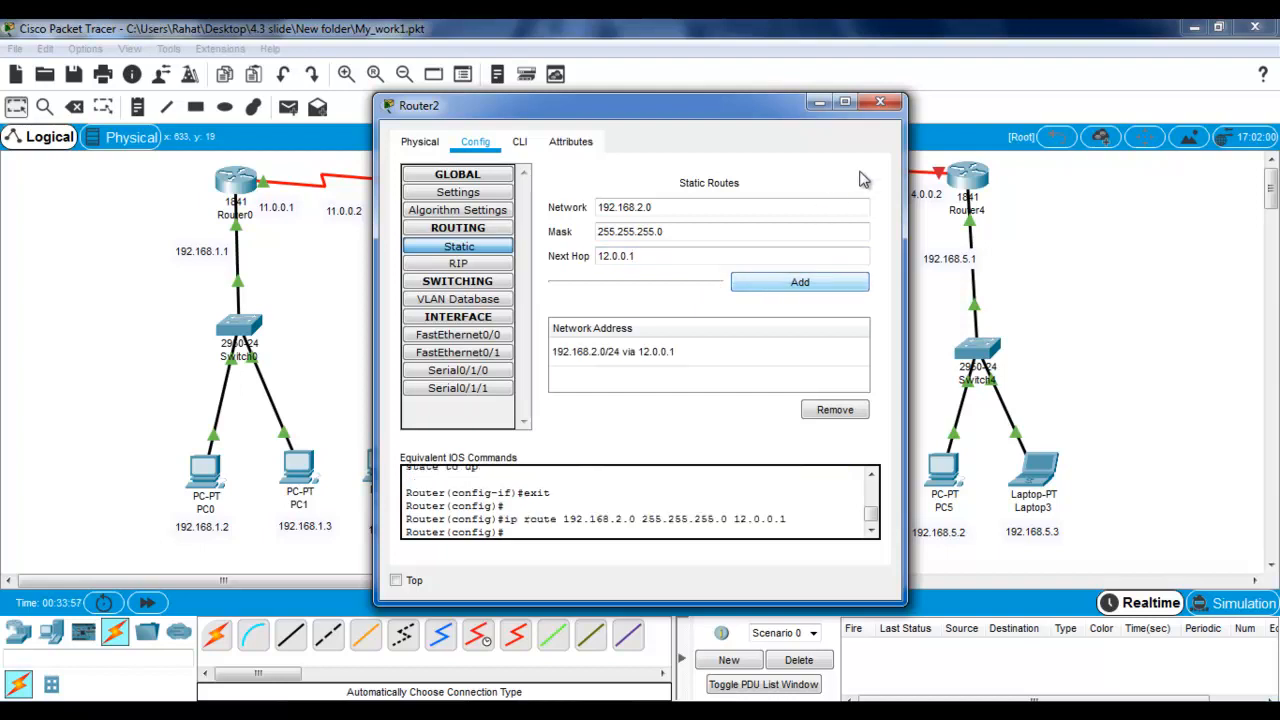
left_click(882, 103)
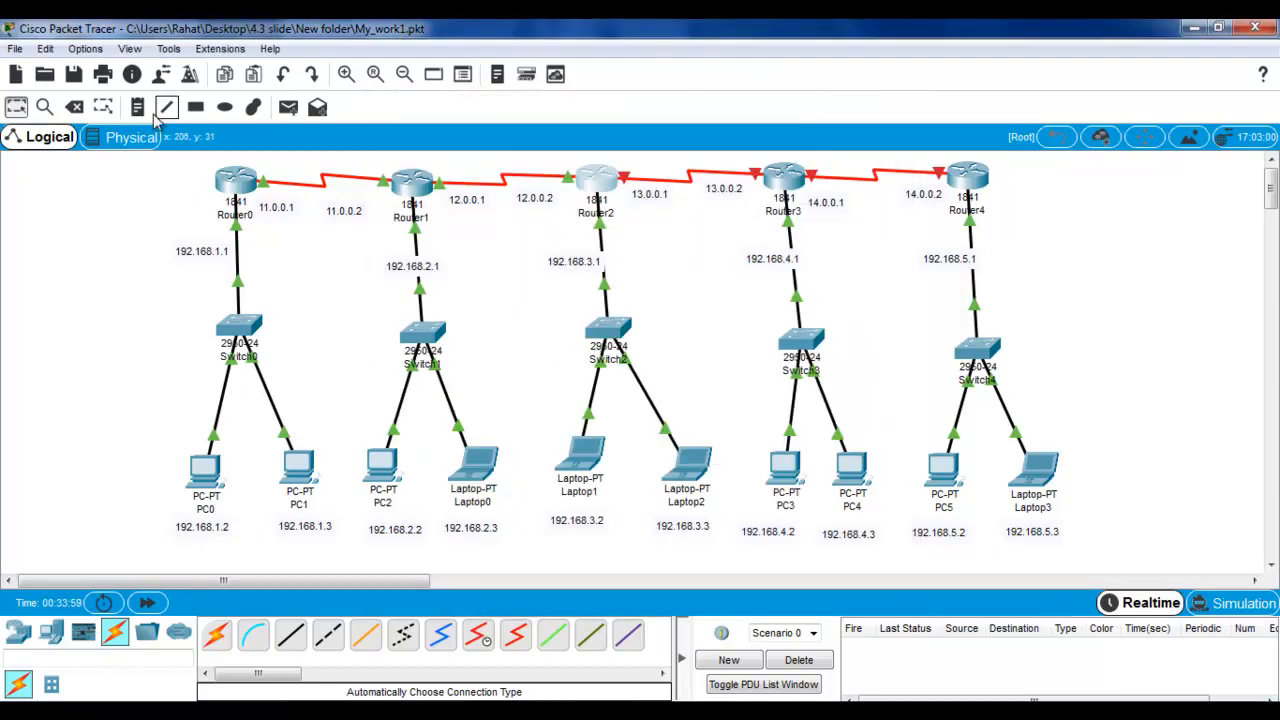
Step: Test connectivity with a simple PDU from Laptop0 to Laptop1 and delete the test scenario
left_click(288, 107)
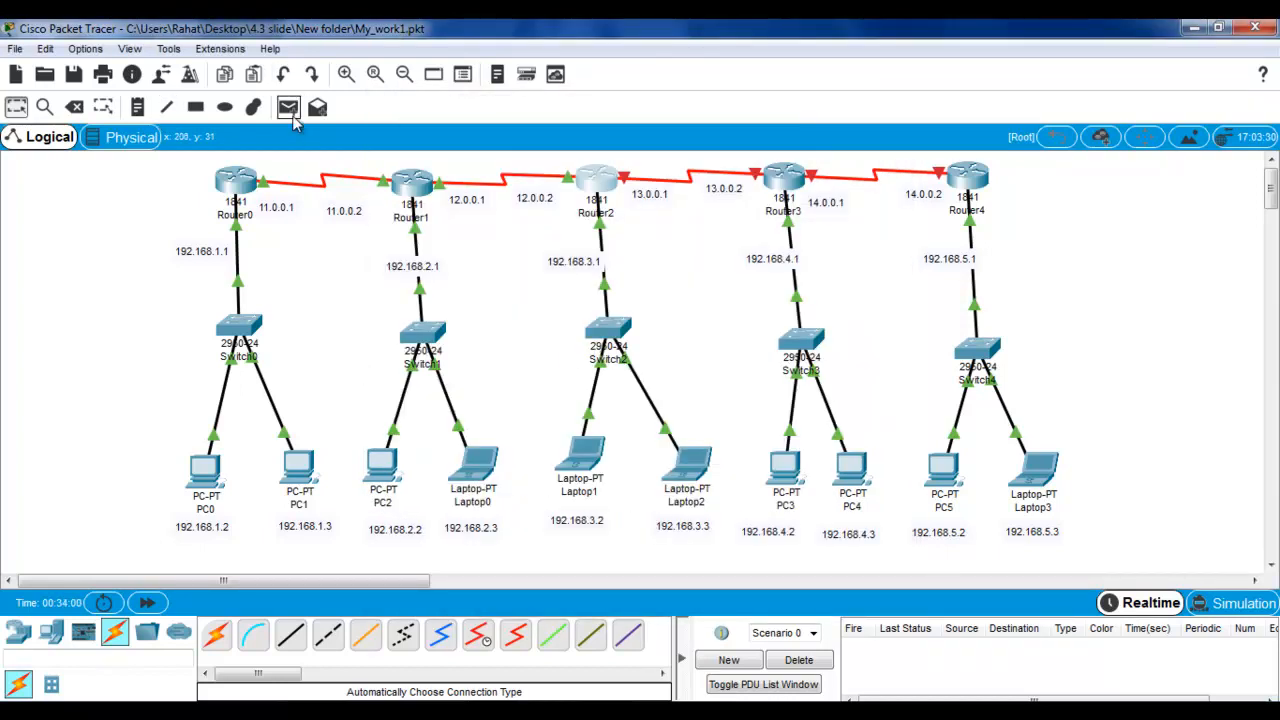
left_click(481, 470)
left_click(583, 462)
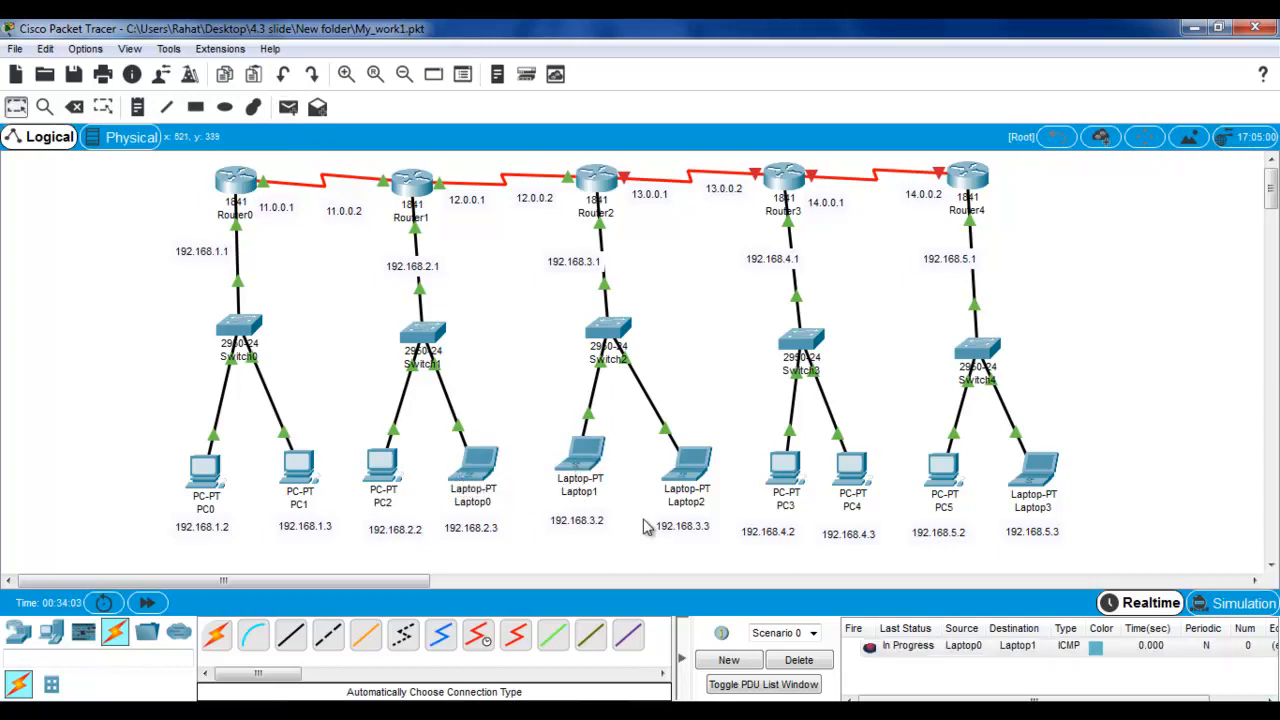
left_click(799, 660)
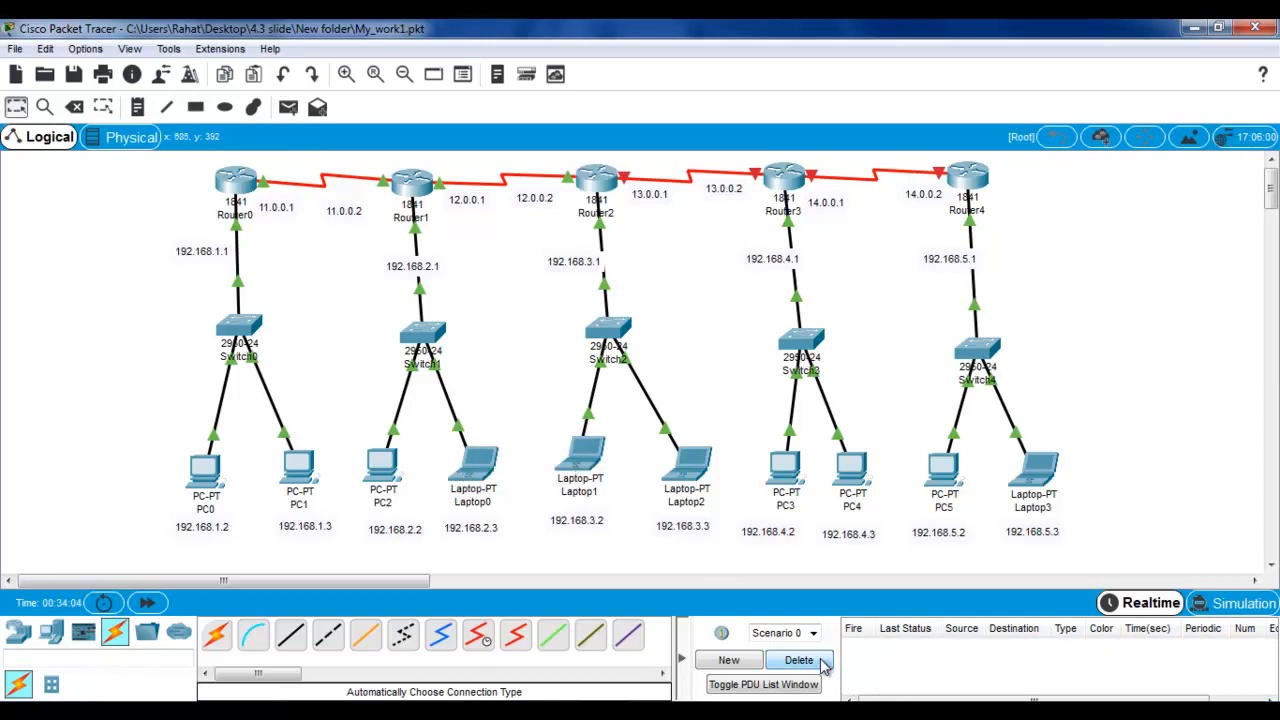
Step: Send simple PDUs from Laptop0 to Laptop1 and from PC2 to Laptop2, and clear both test entries
left_click(288, 107)
left_click(481, 465)
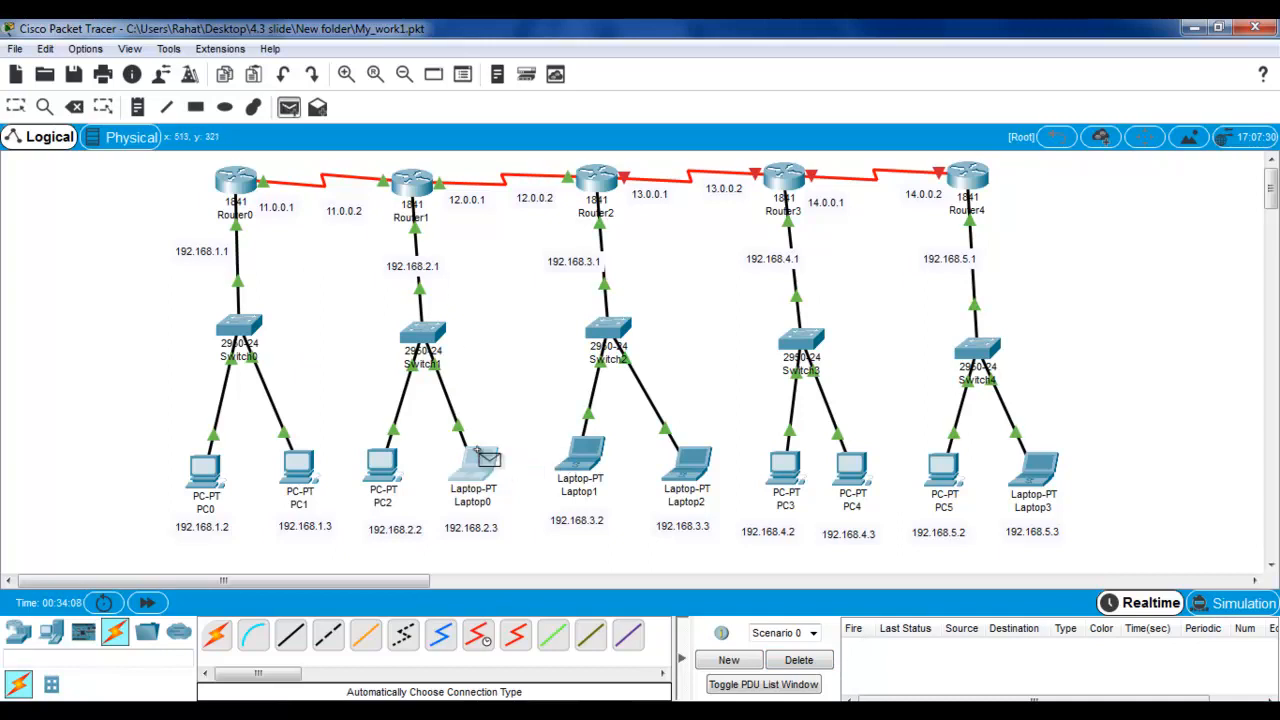
left_click(580, 465)
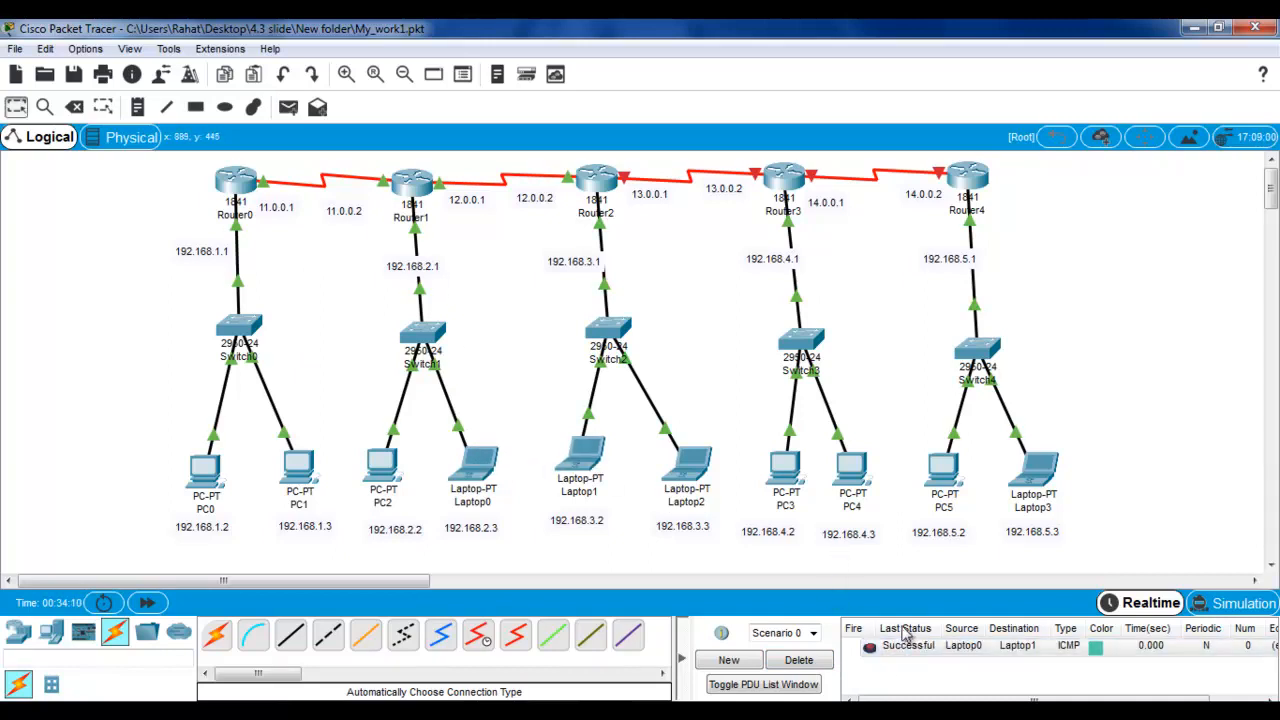
left_click(288, 107)
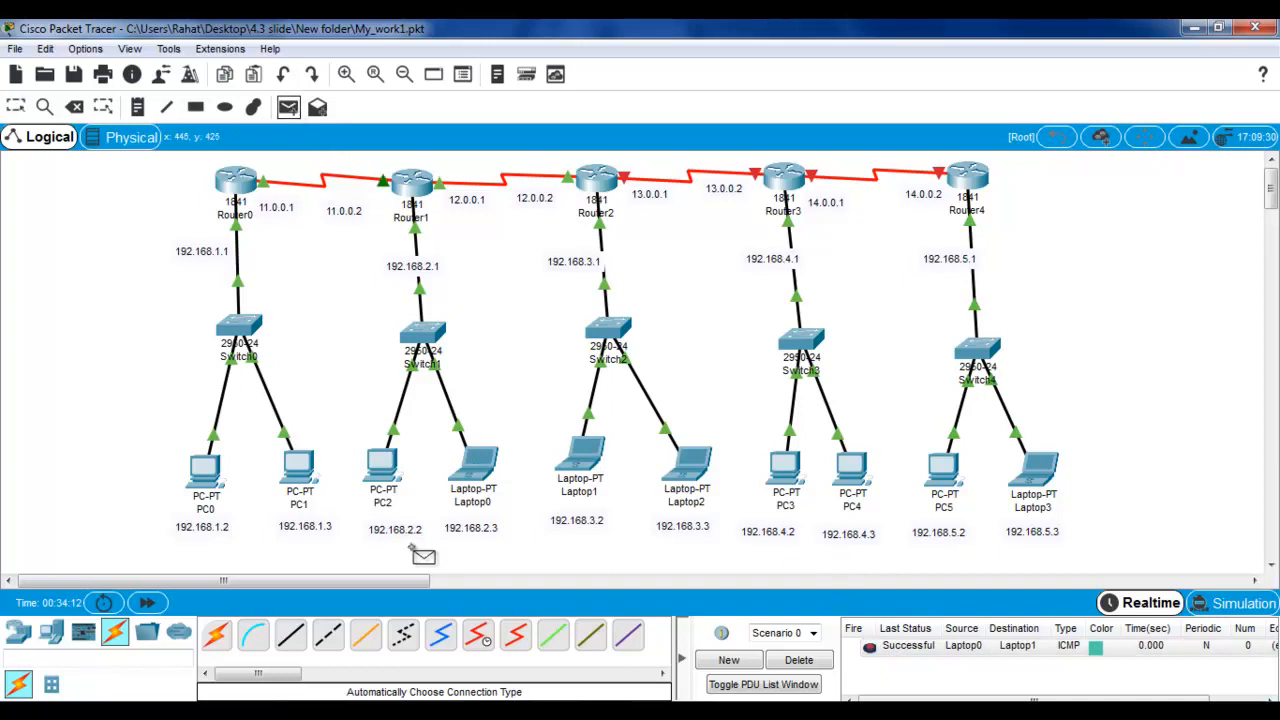
left_click(381, 465)
left_click(688, 464)
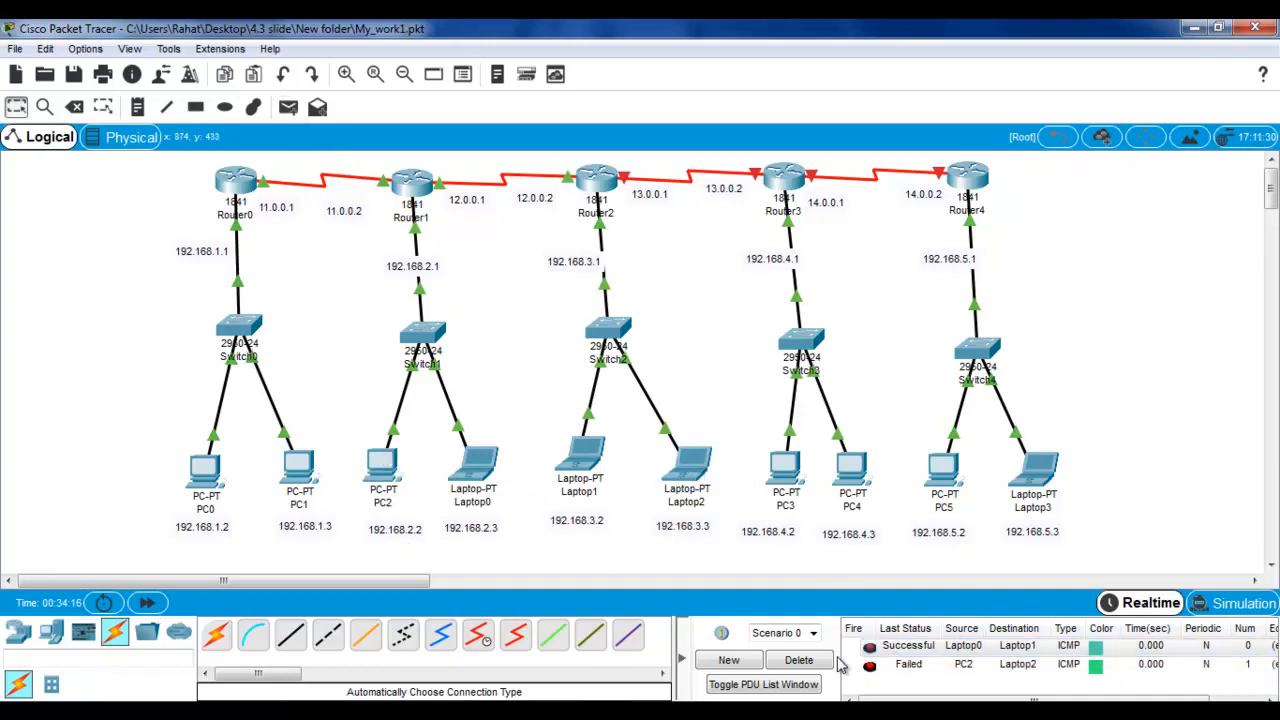
left_click(799, 660)
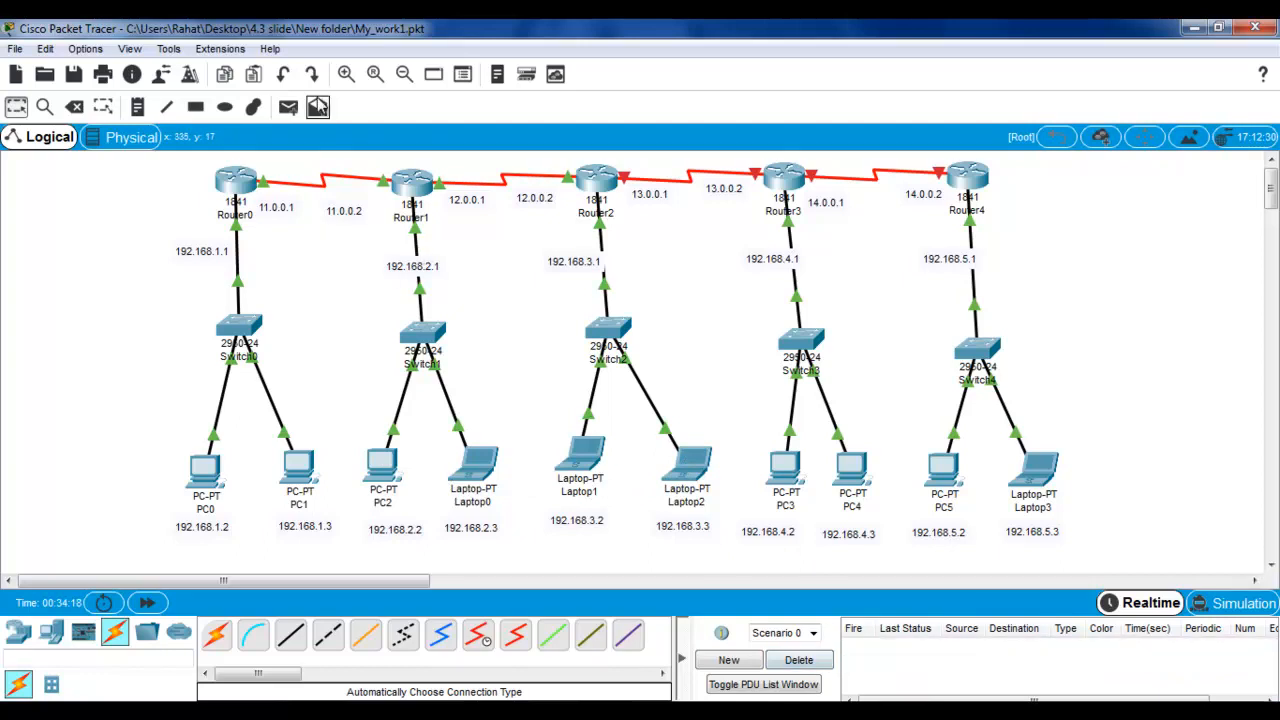
Step: Repeat the simple PDU test from Laptop0 to Laptop1 and clear its entry
left_click(289, 107)
left_click(474, 462)
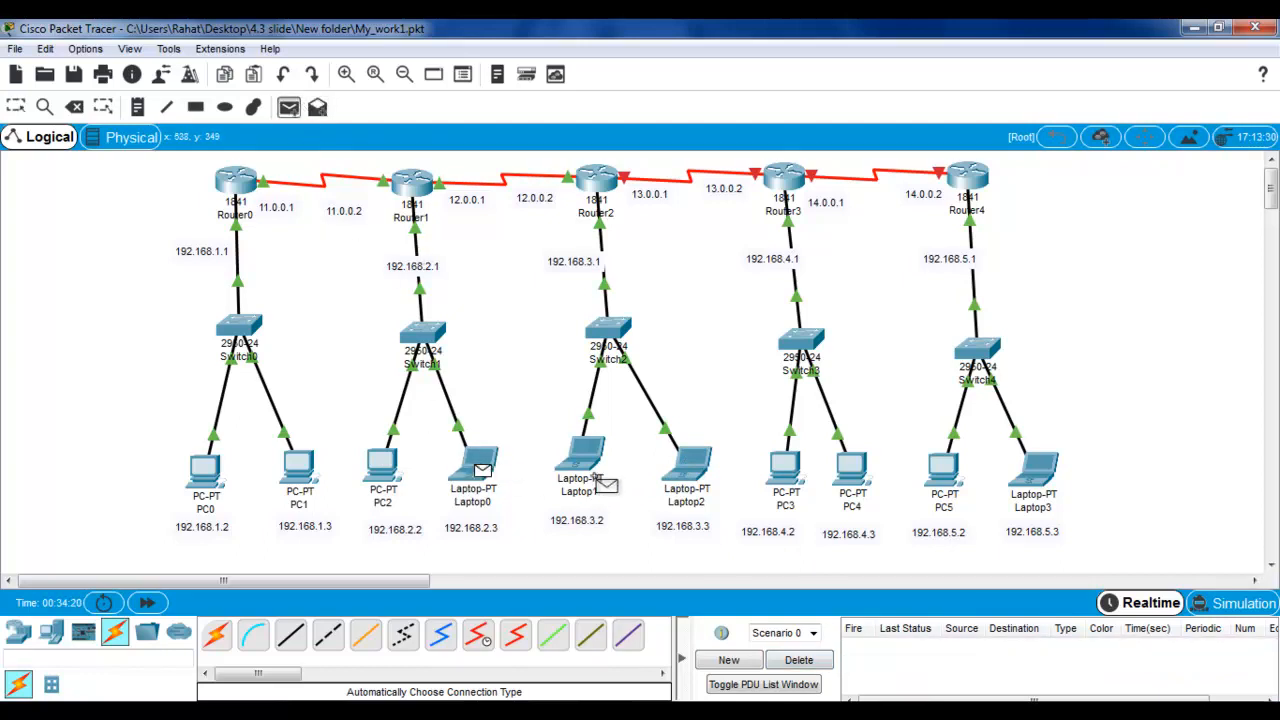
left_click(578, 452)
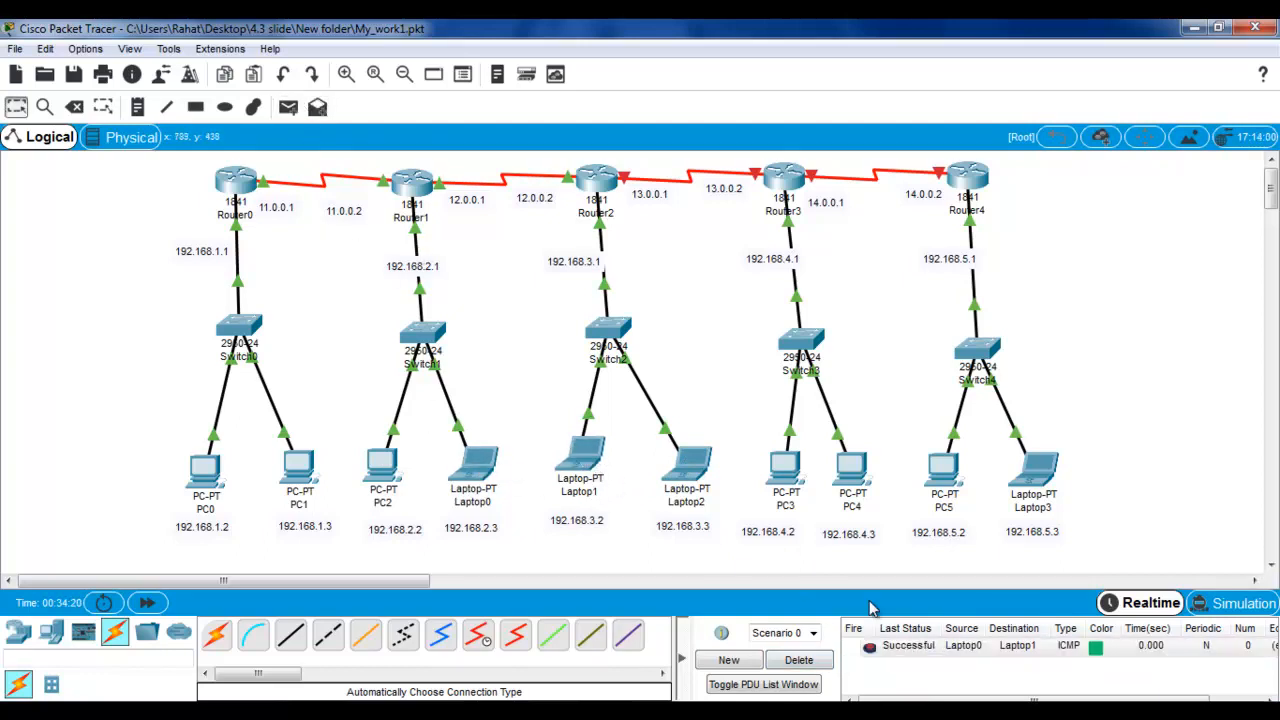
left_click(811, 661)
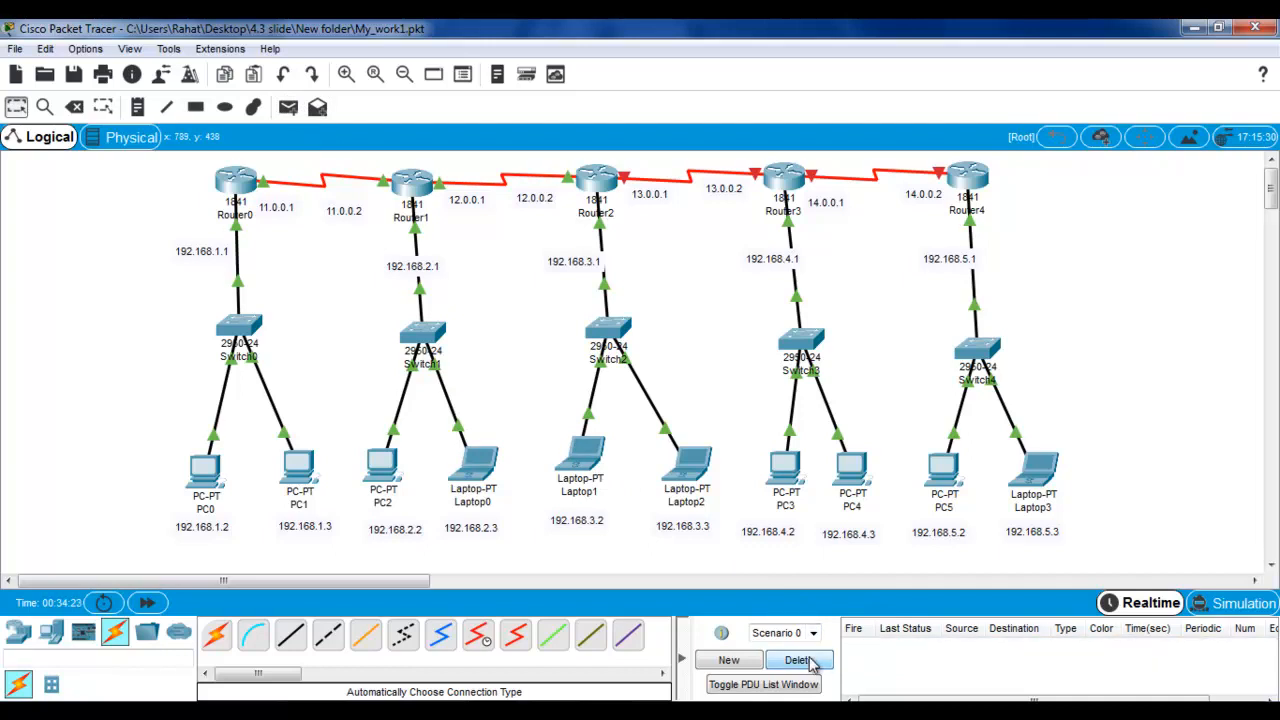
Step: Repeat the simple PDU test from PC2 to Laptop2 and clear its entry
left_click(280, 114)
left_click(384, 464)
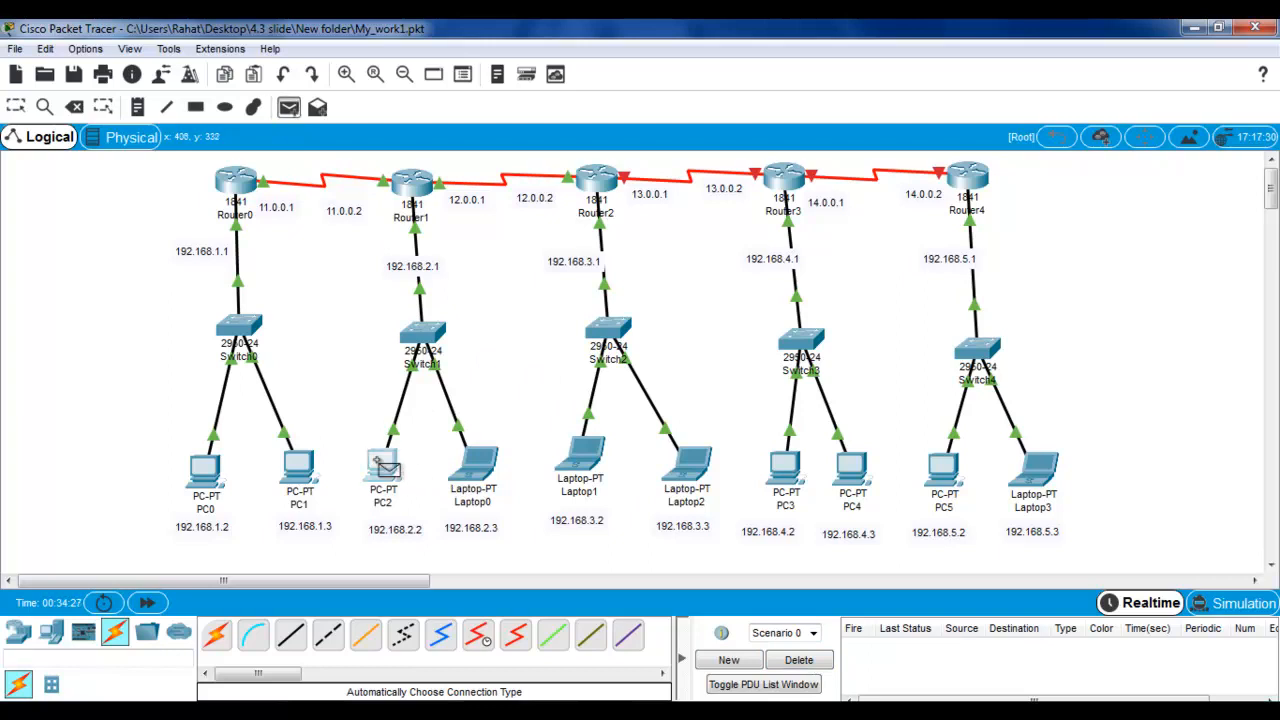
left_click(683, 468)
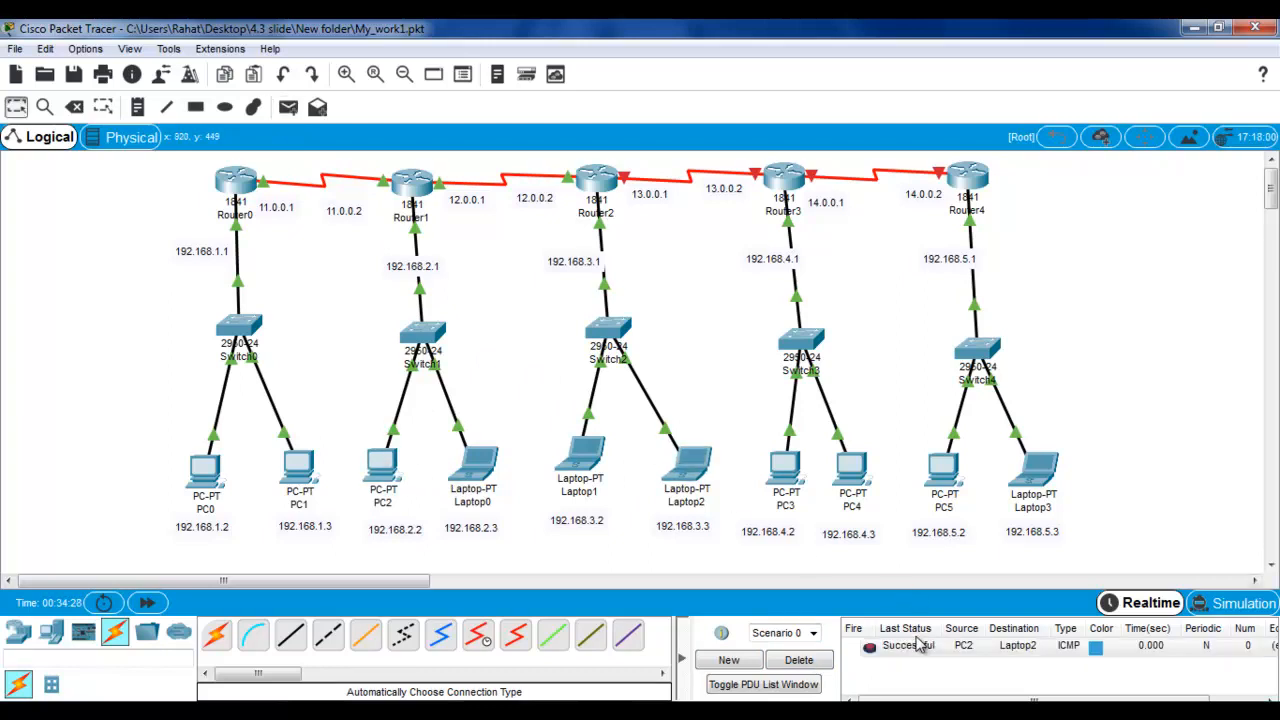
left_click(814, 660)
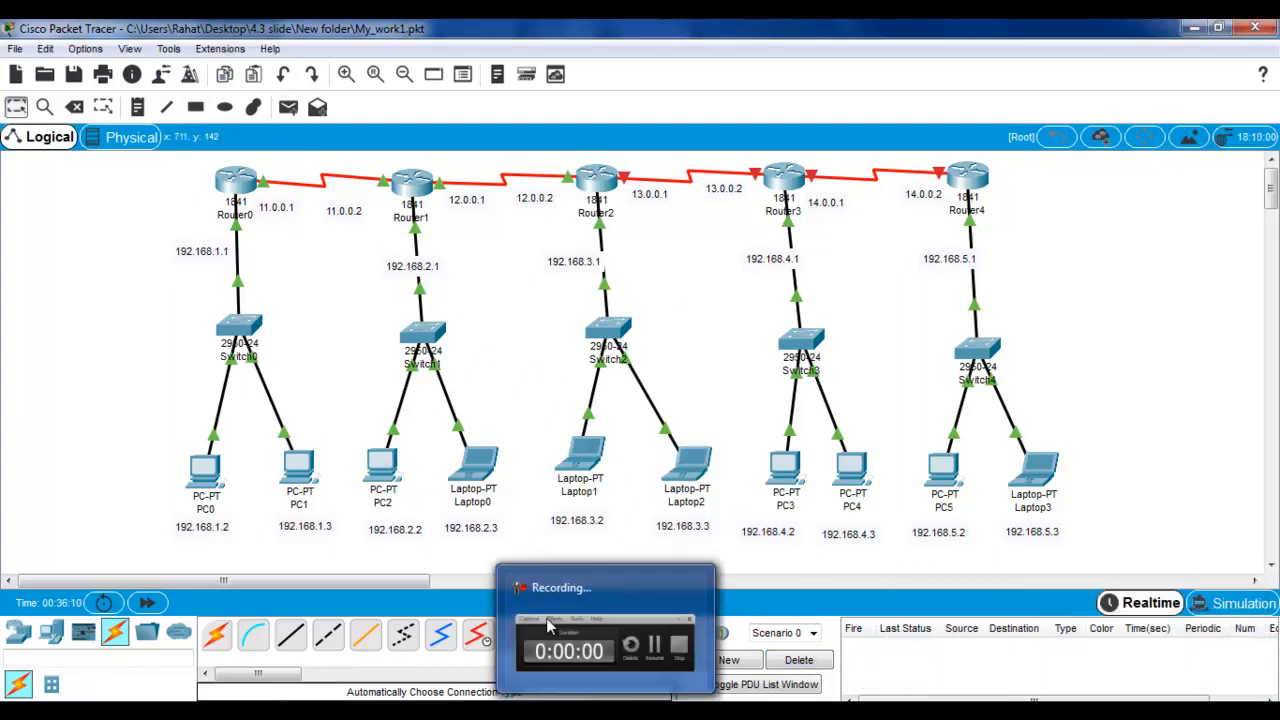
Step: Set the clock rate of Router2's Serial0/1/1 interface to 64000
left_click(597, 178)
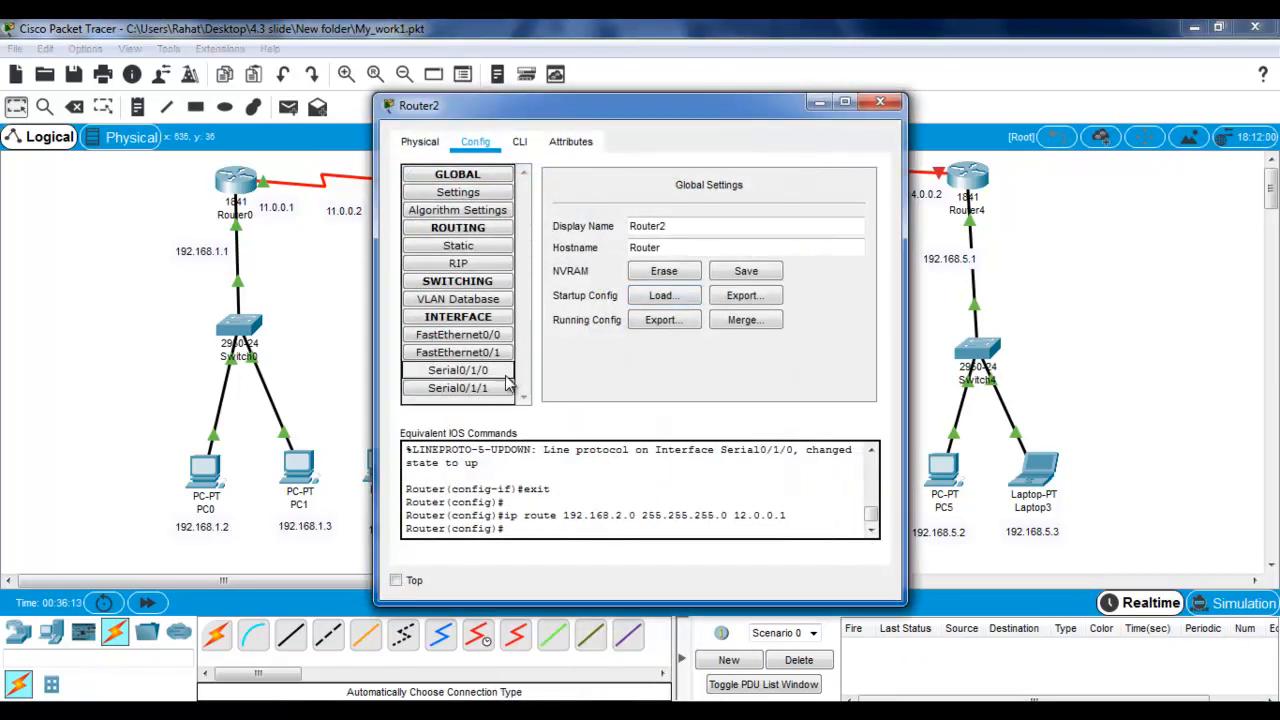
left_click(490, 371)
left_click(507, 394)
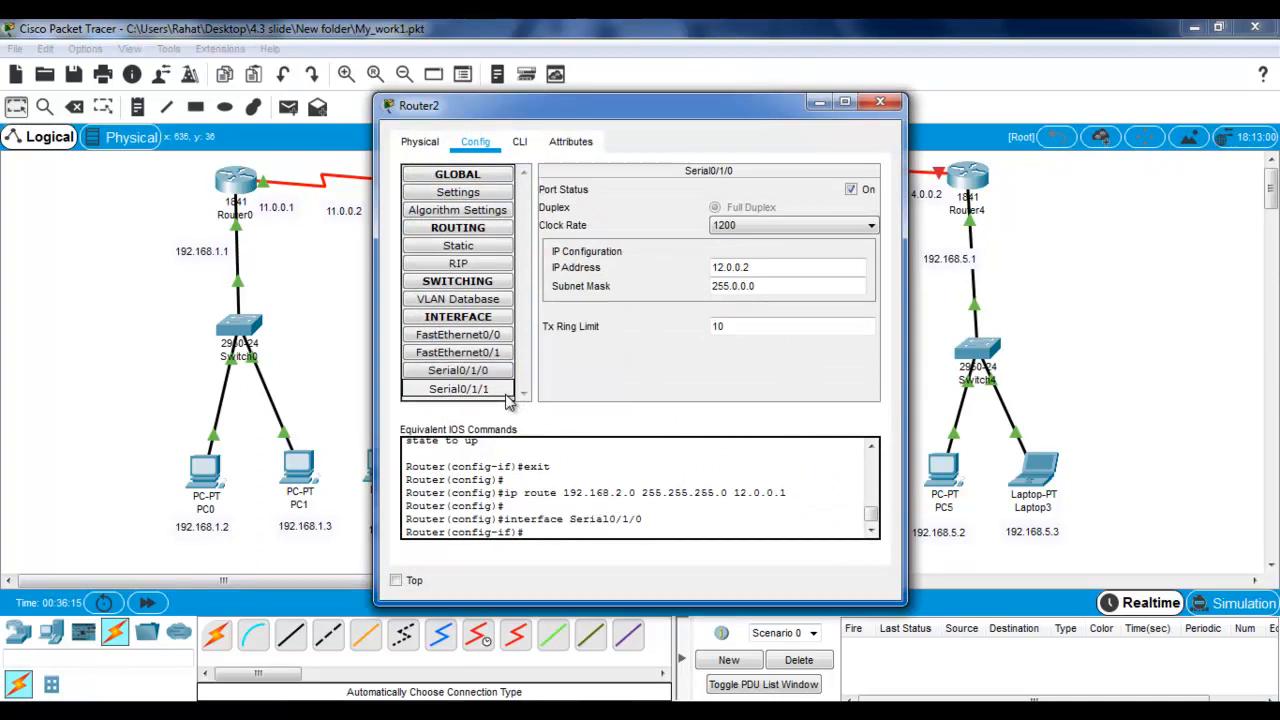
left_click(788, 228)
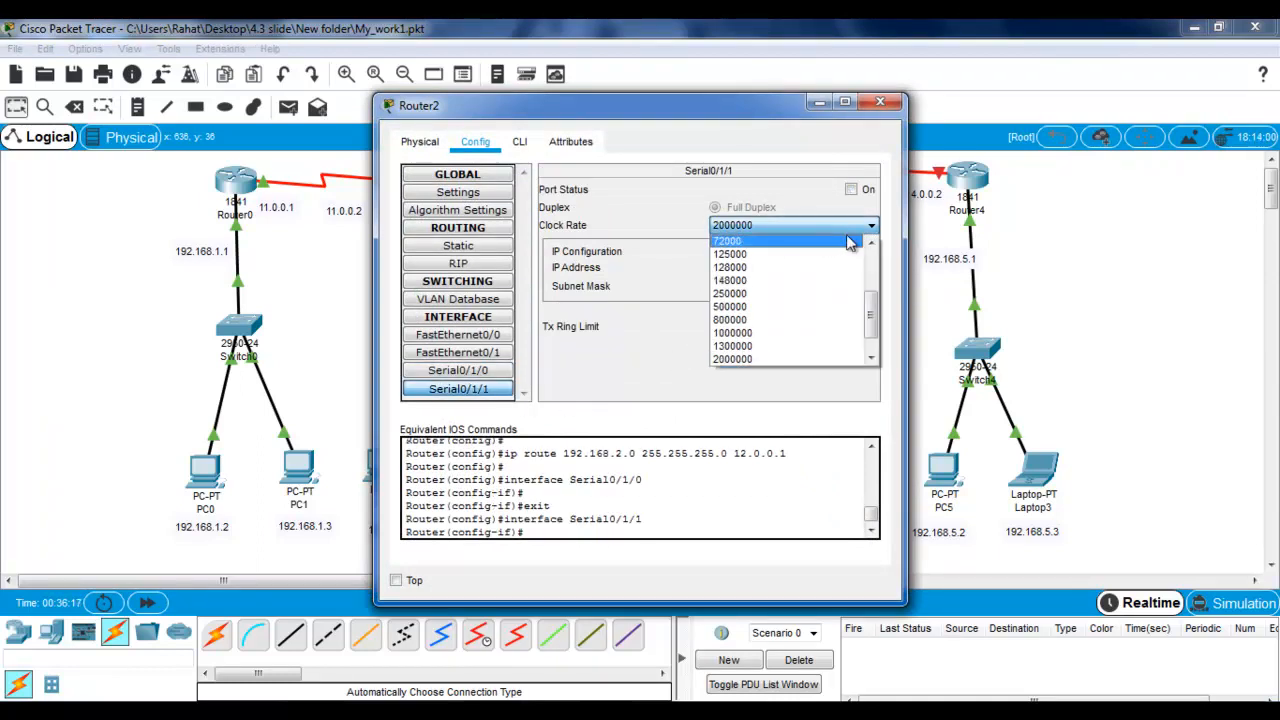
scroll(820, 245, "up", 2)
left_click(846, 246)
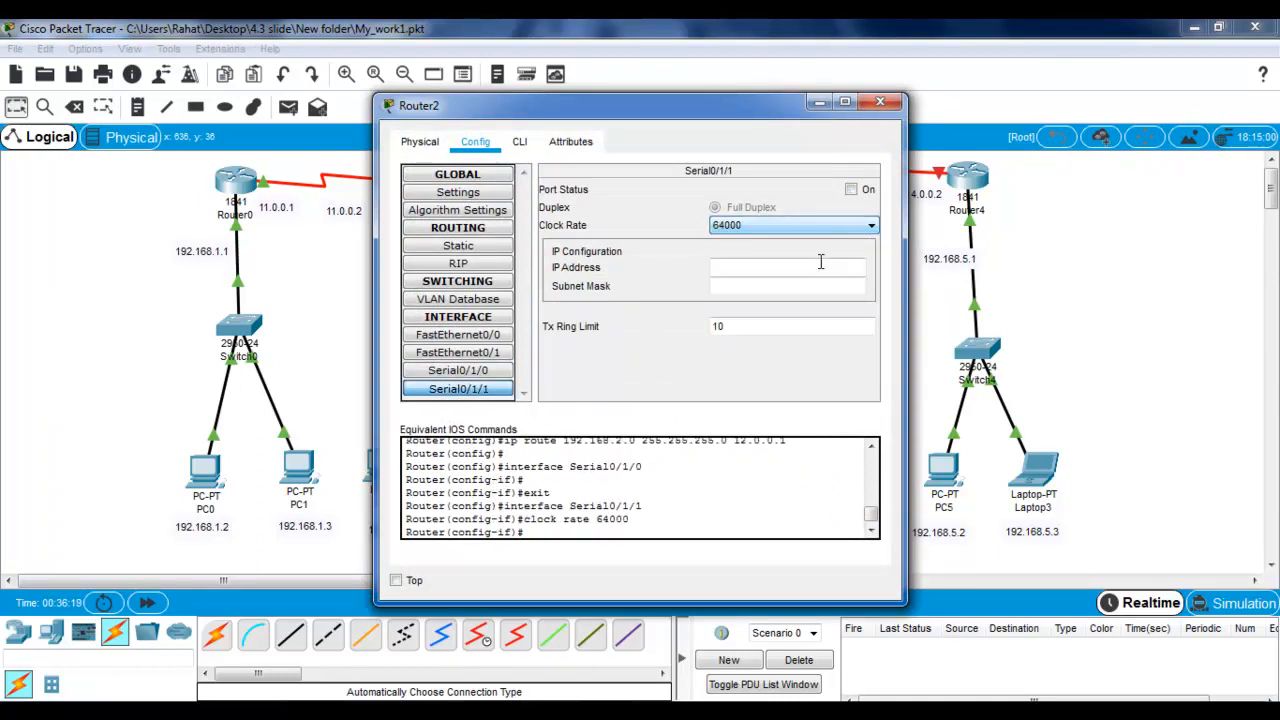
Step: Assign Router2's Serial0/1/1 interface the IP address 13.0.0.1 with subnet mask 255.0.0.0 and turn the port on
left_click(819, 265)
type("13.0.0.1")
left_click(820, 286)
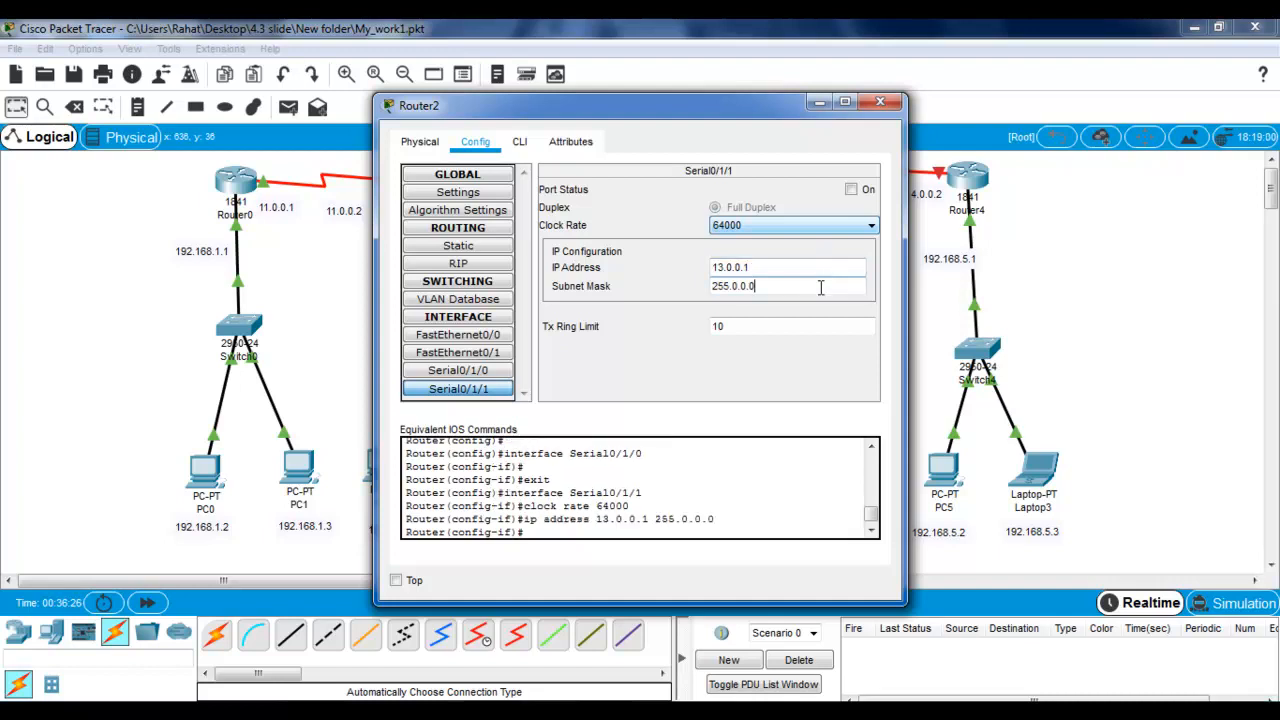
left_click(851, 189)
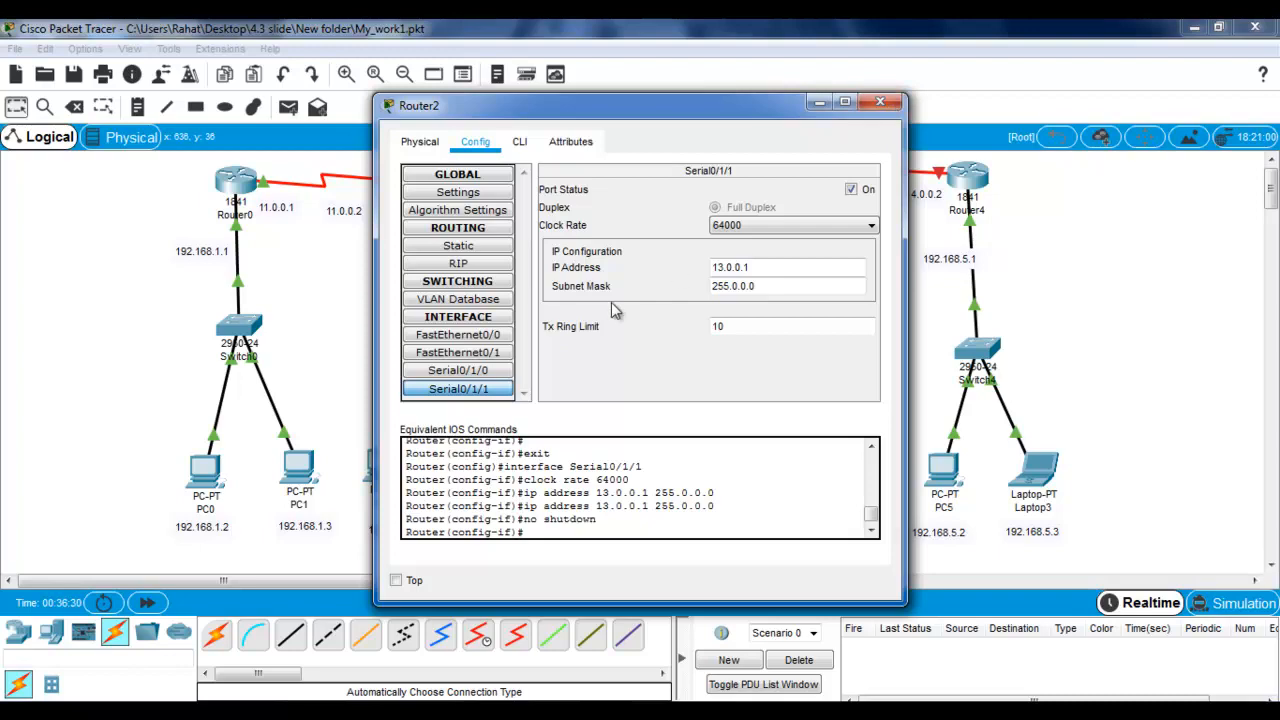
left_click(881, 101)
Step: Assign Router3's Serial0/1/0 interface the IP address 13.0.0.2 with subnet mask 255.0.0.0
left_click(785, 195)
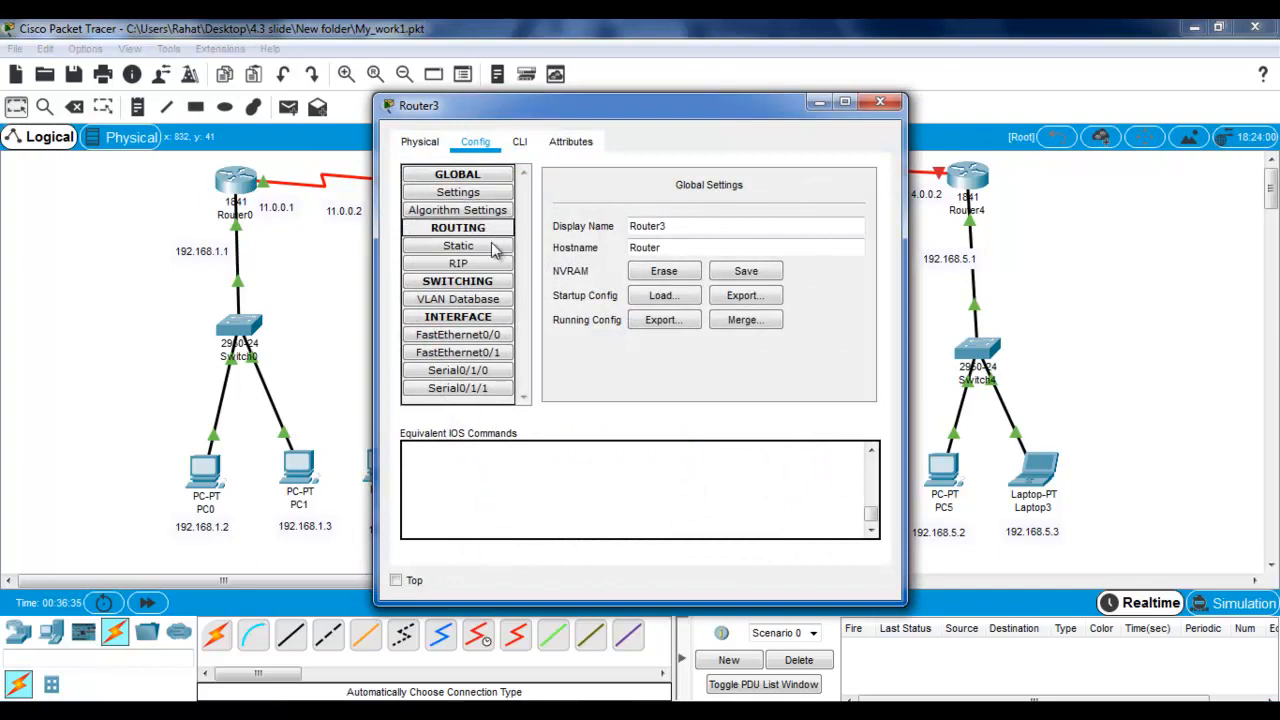
left_click(487, 373)
left_click(784, 268)
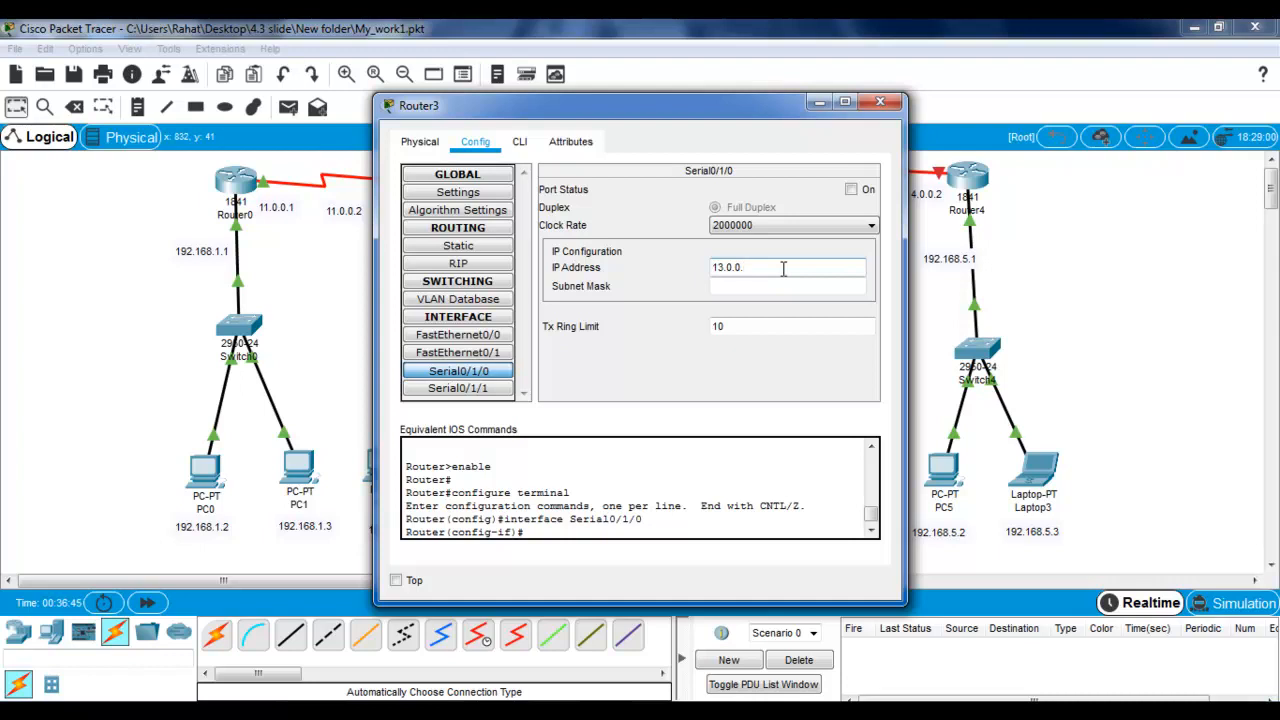
type("13.0.0.2")
left_click(786, 286)
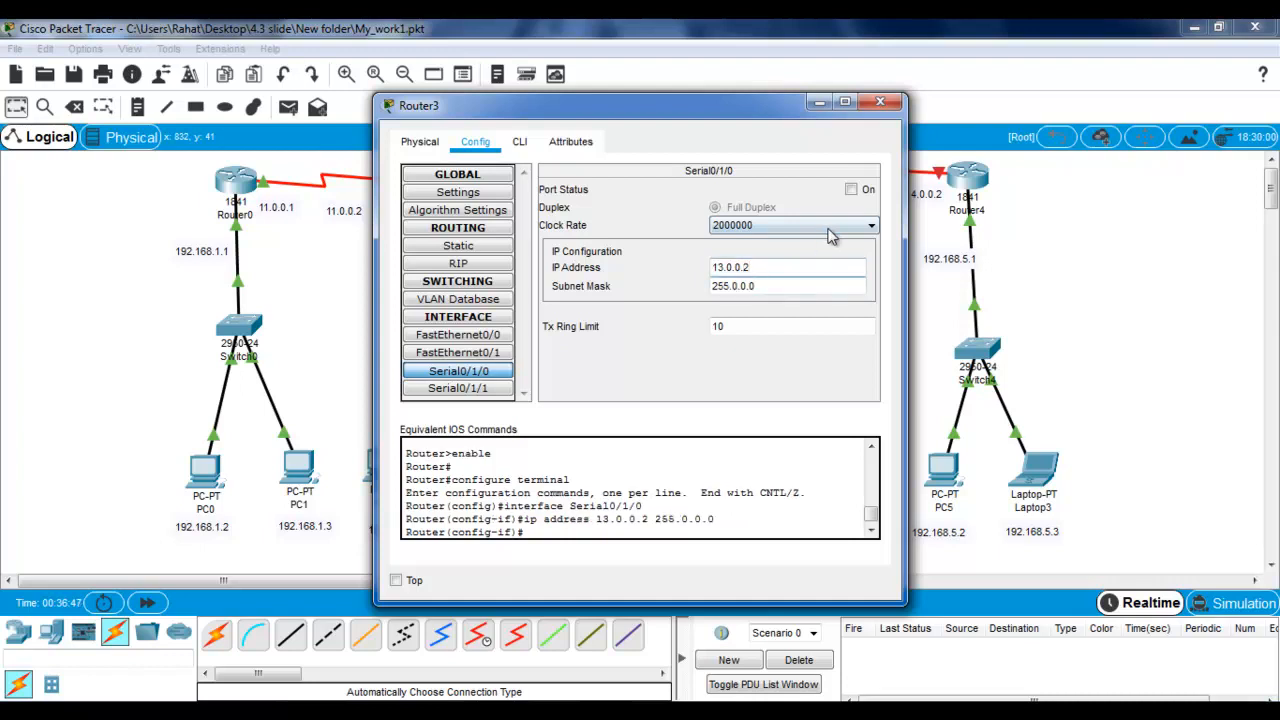
Step: Set the clock rate of Router3's Serial0/1/0 interface to 64000 and turn the port on
left_click(836, 228)
left_click(872, 242)
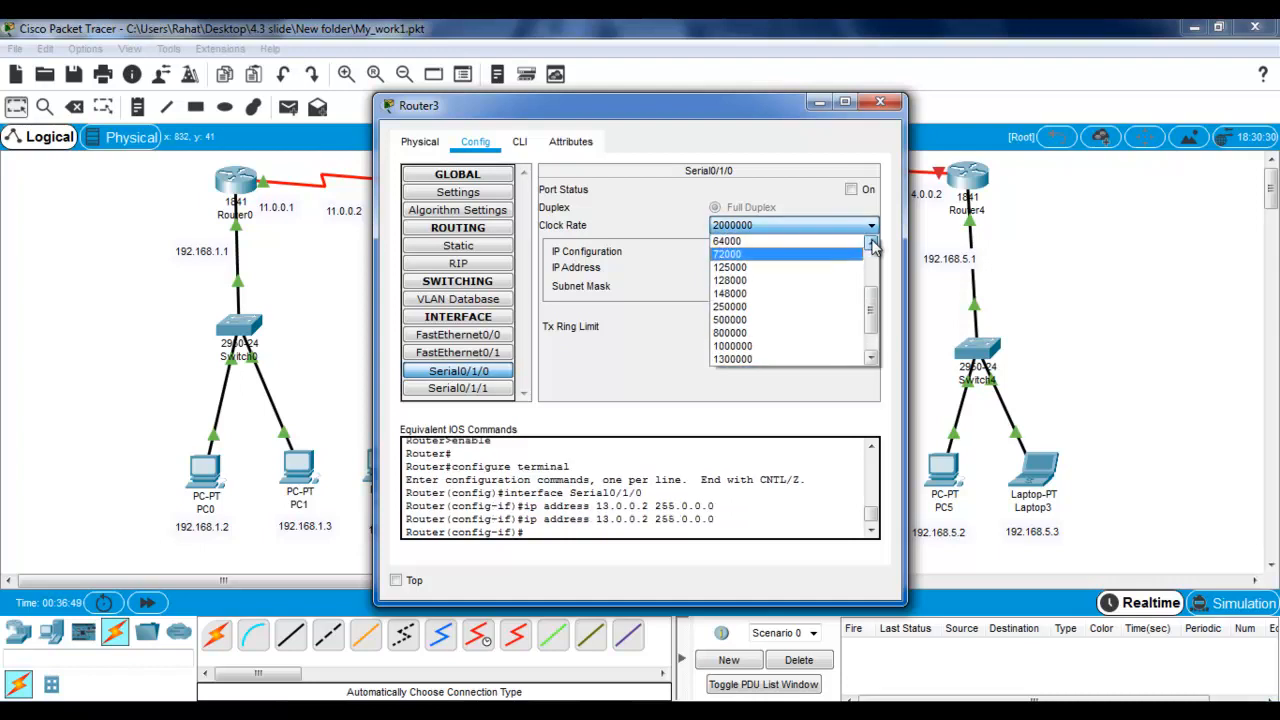
left_click(849, 243)
left_click(851, 190)
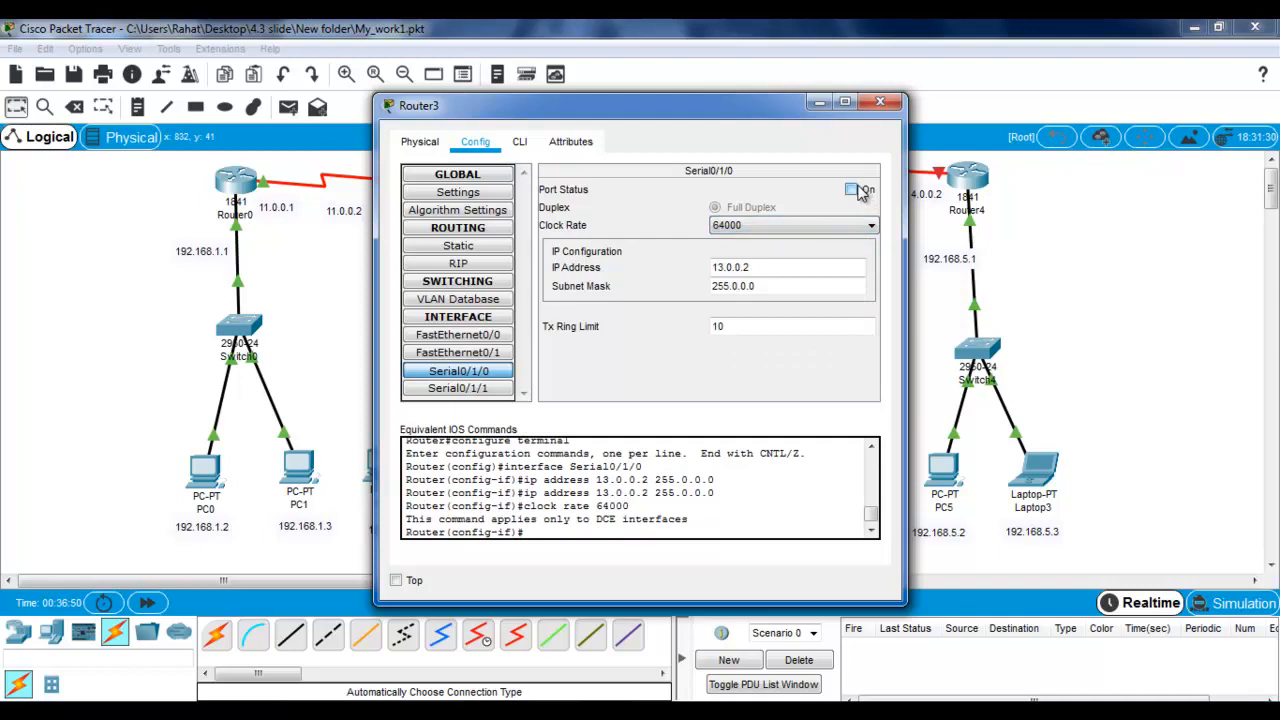
left_click(880, 102)
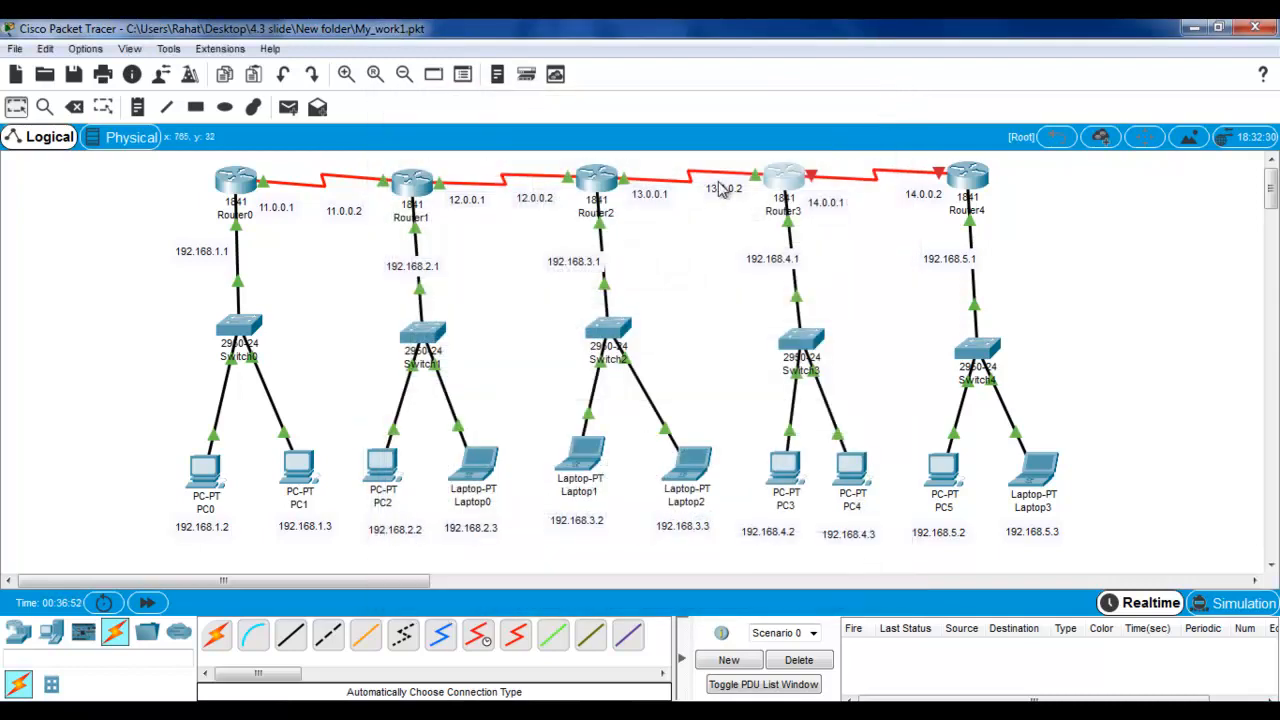
Step: Add a static route on Router2 to network 192.168.4.0 with mask 255.255.255.0 and next hop 13.0.0.2
left_click(598, 182)
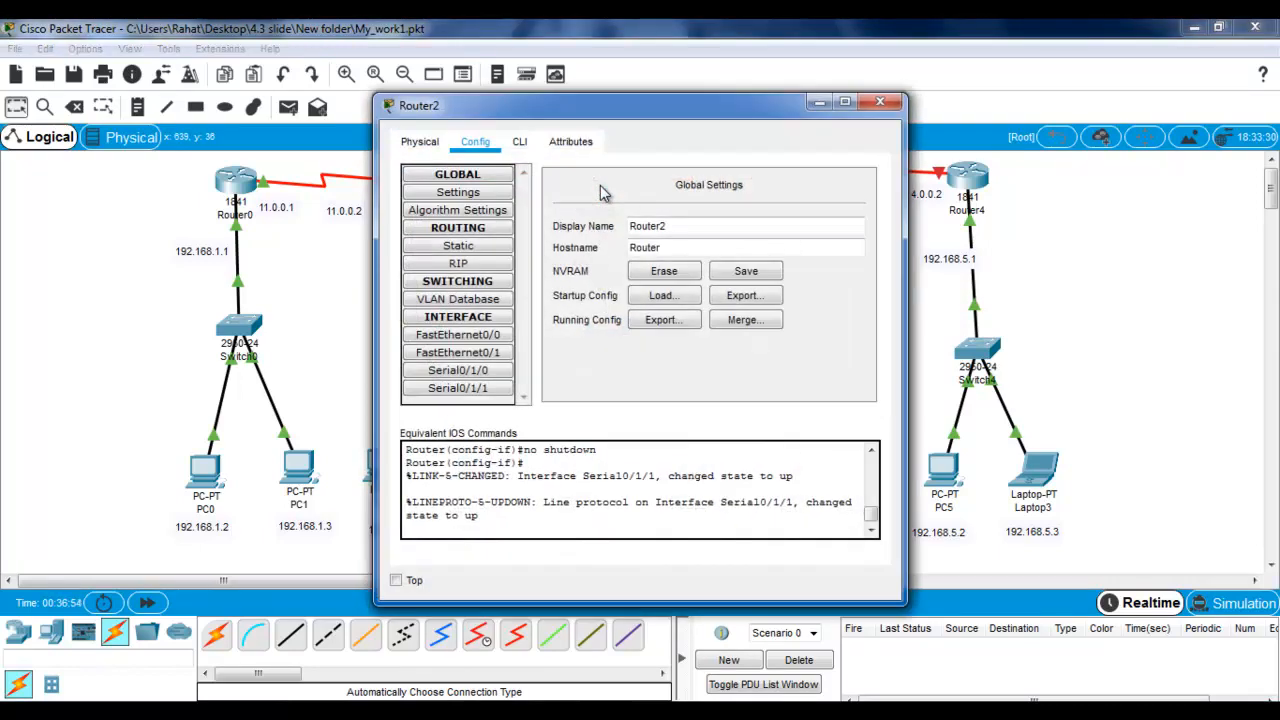
left_click(488, 250)
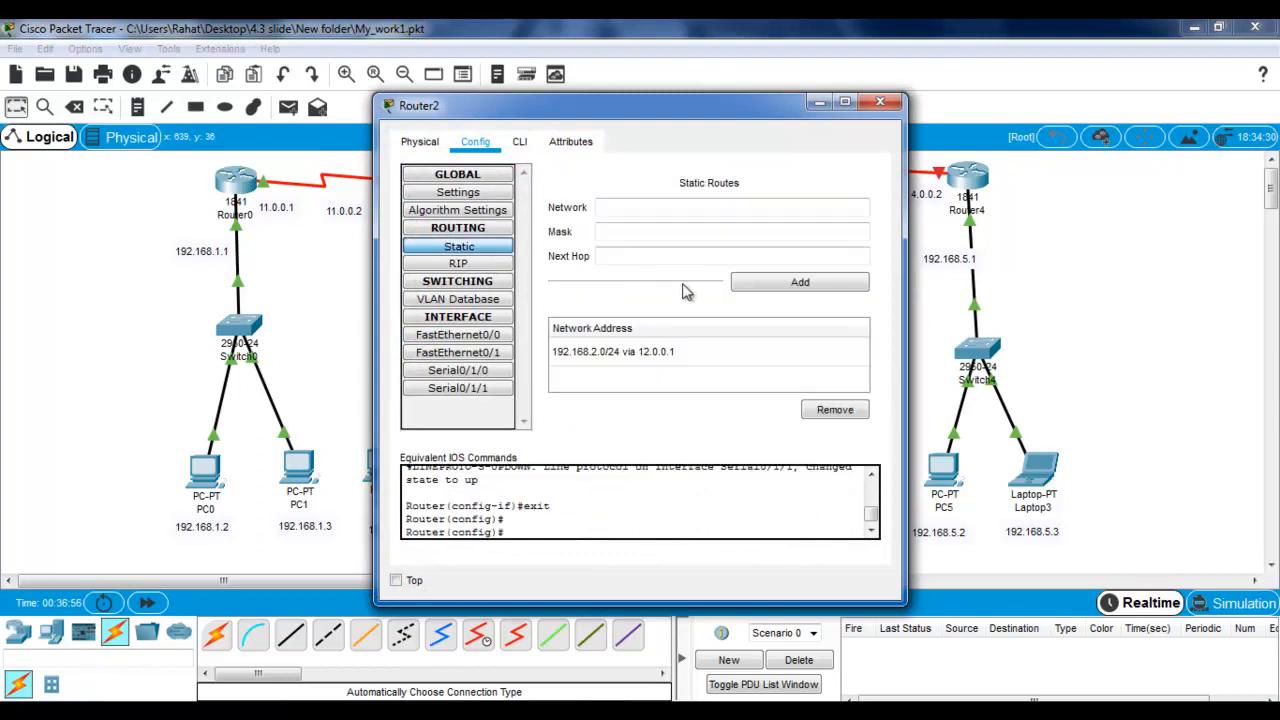
left_click(690, 205)
type("192.168.")
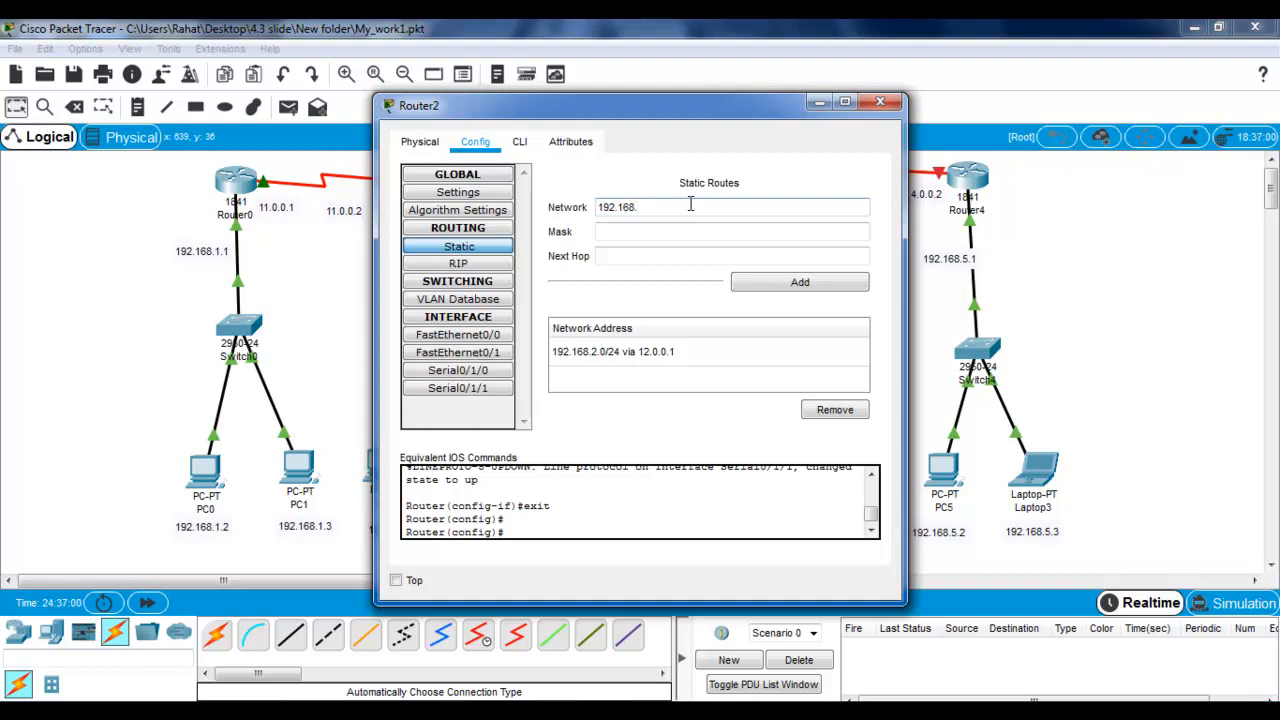
type("4.0")
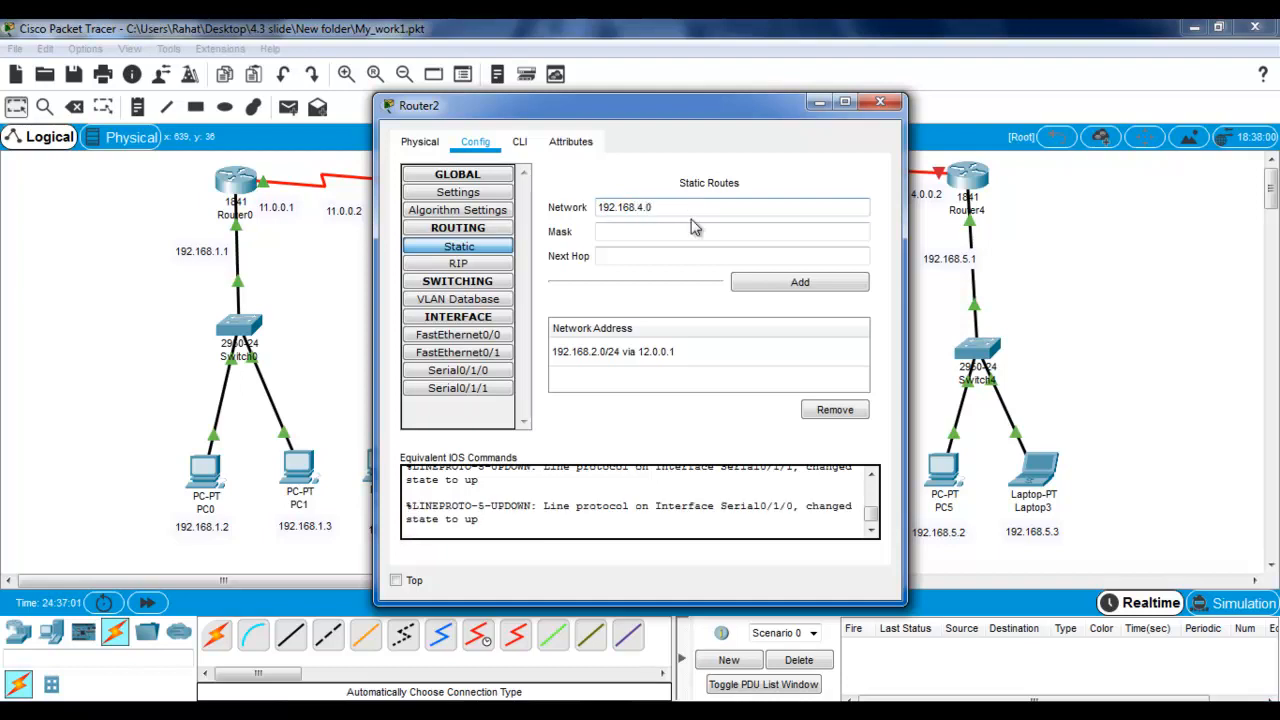
left_click(688, 231)
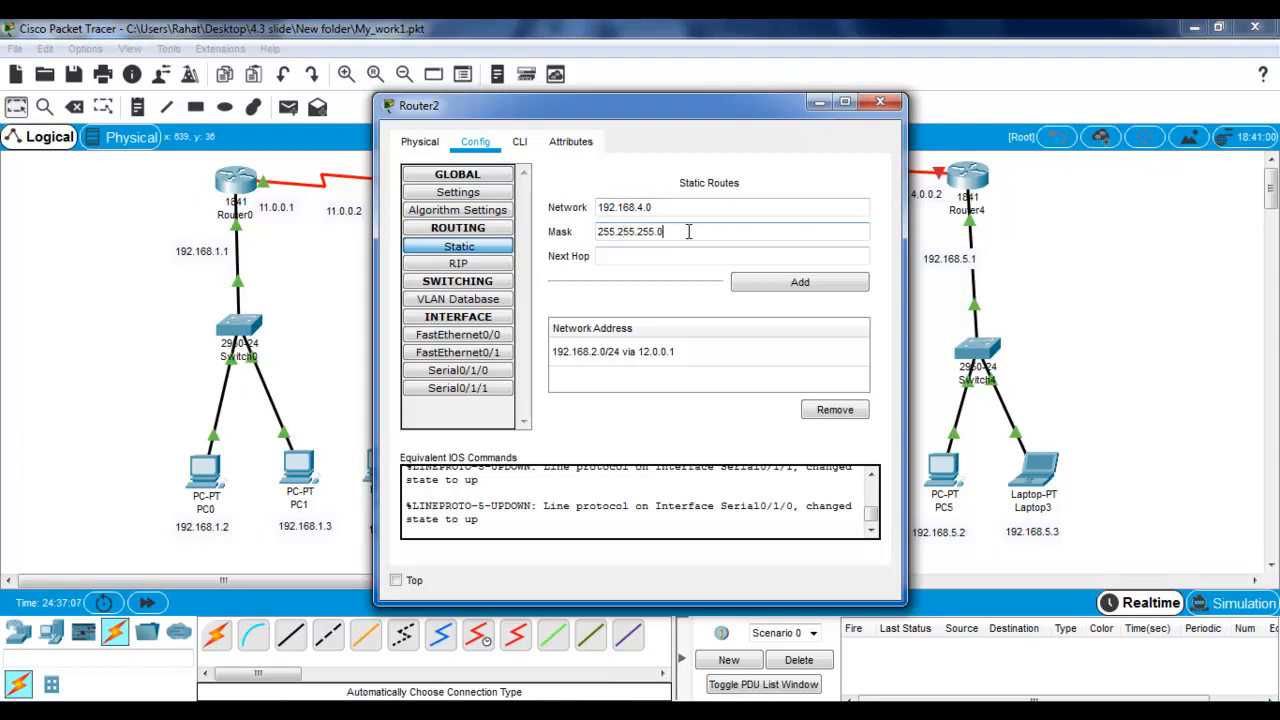
left_click(686, 260)
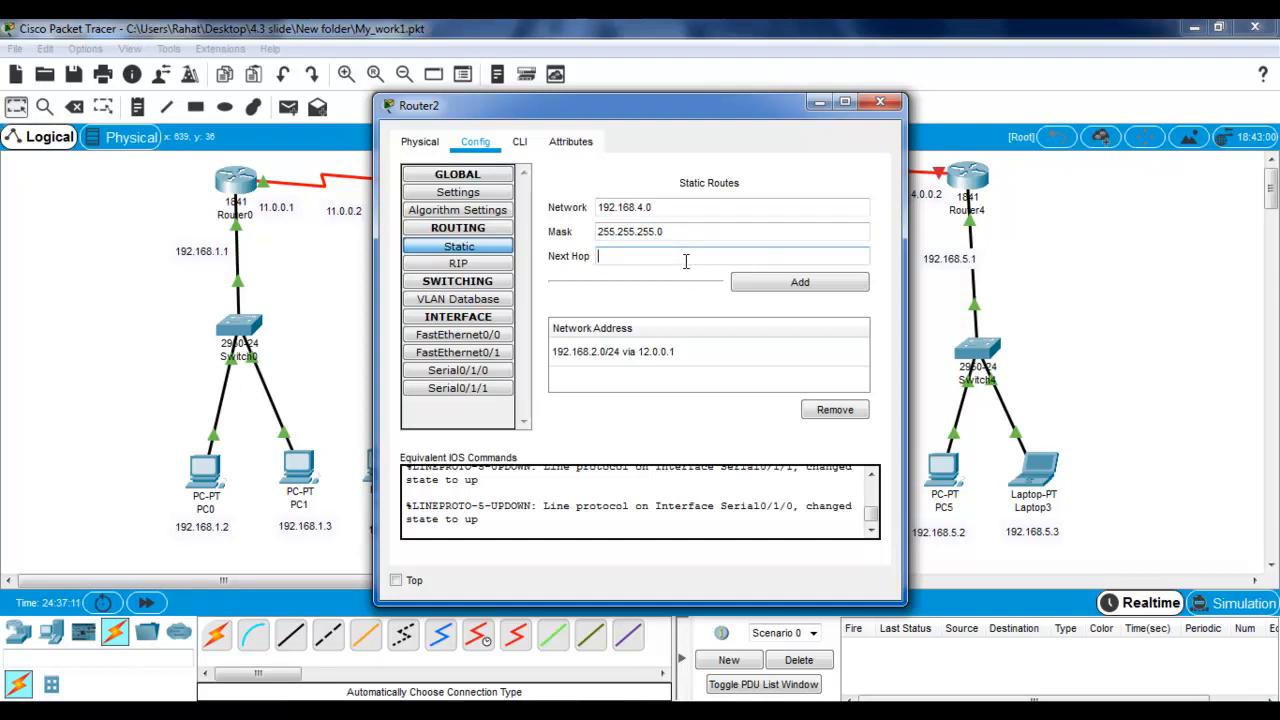
type("13.0.0.")
type("2")
left_click(758, 286)
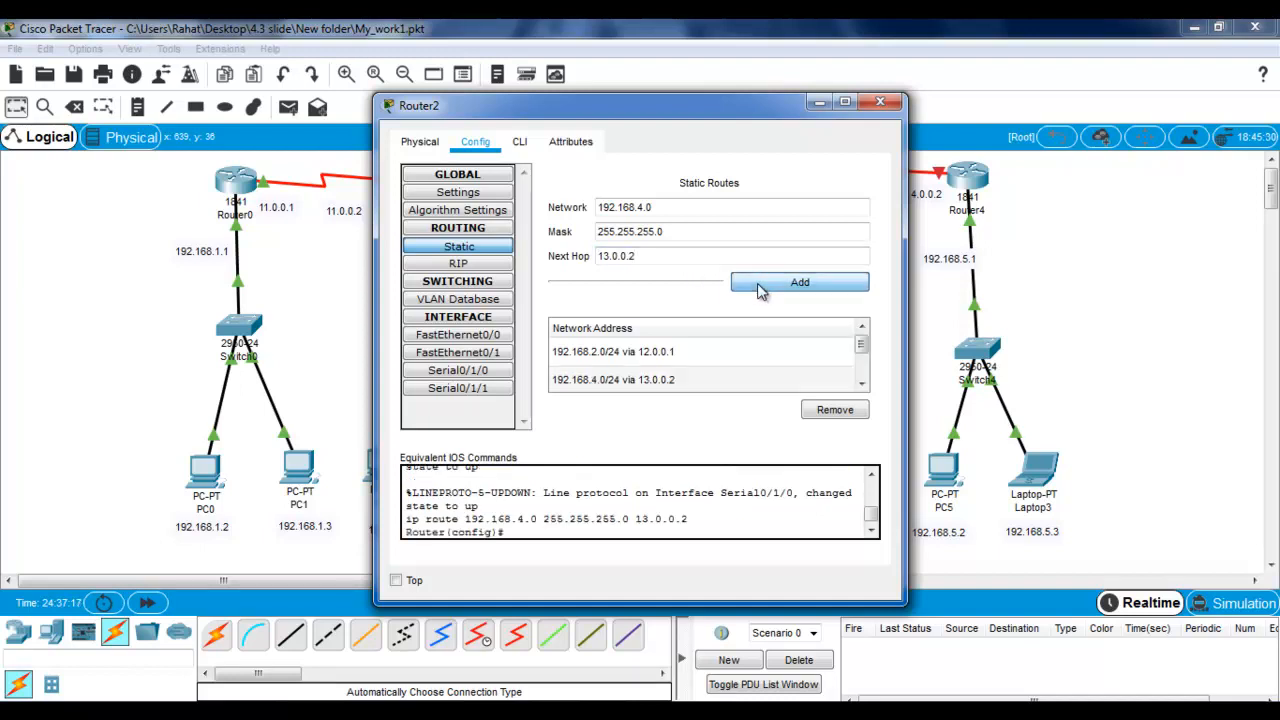
left_click(880, 101)
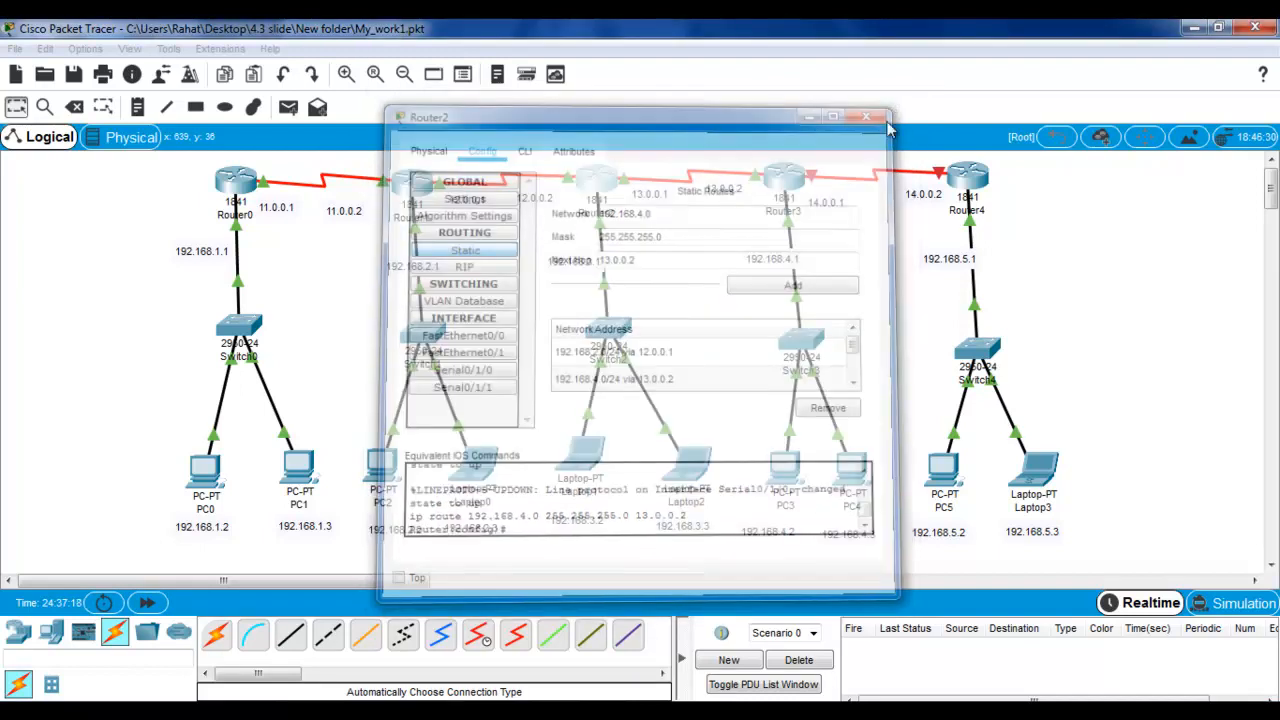
Step: Add a static route on Router3 to network 192.168.3.0 with mask 255.255.255.0 and next hop 13.0.0.1
left_click(782, 188)
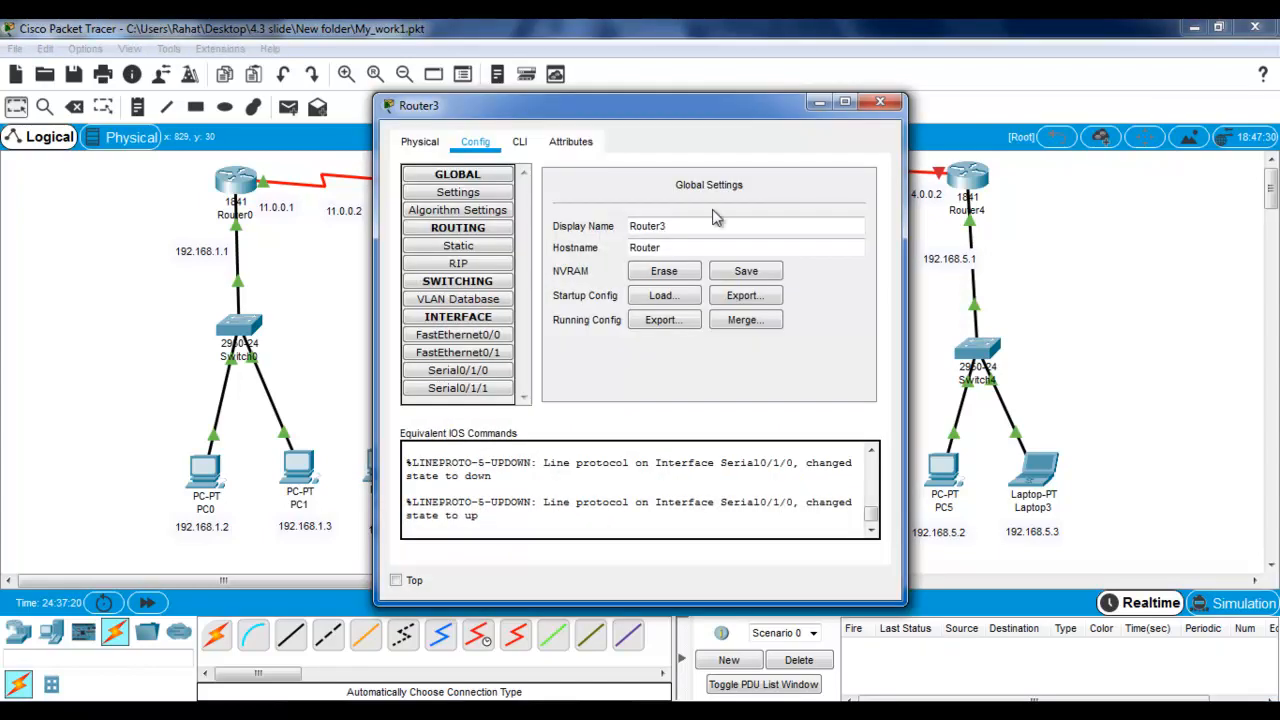
left_click(458, 246)
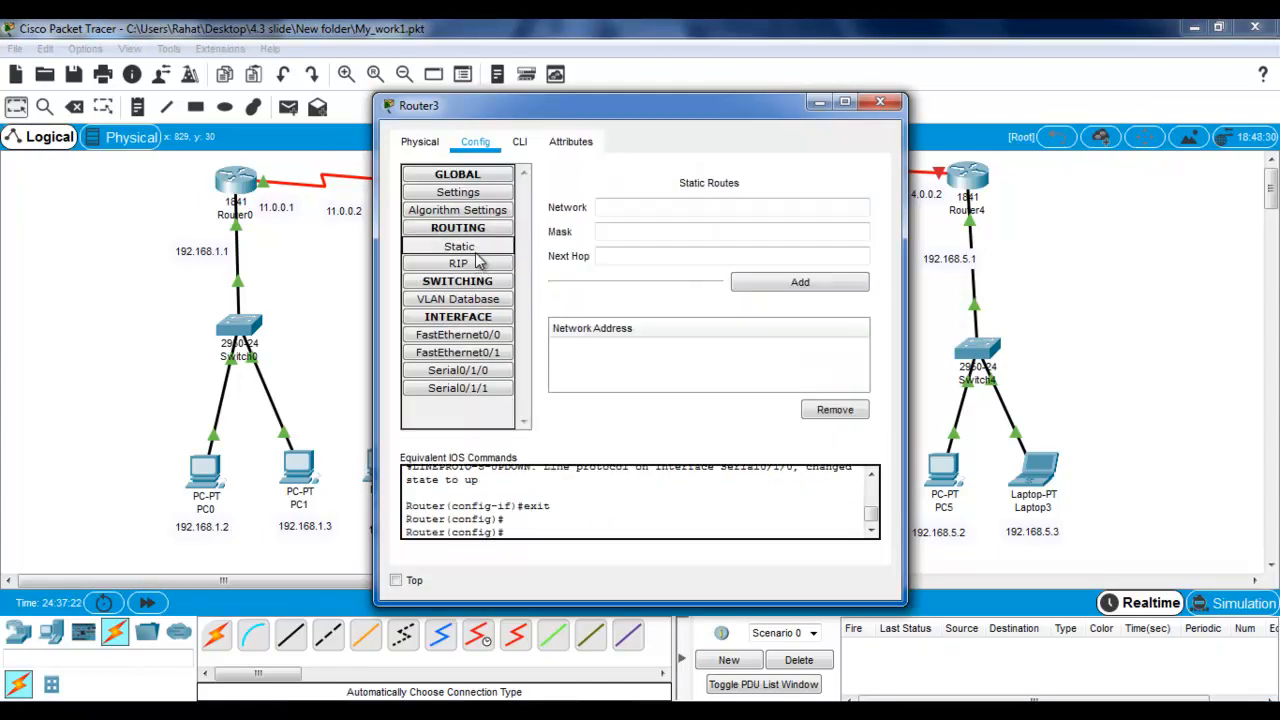
left_click(683, 206)
type("192.")
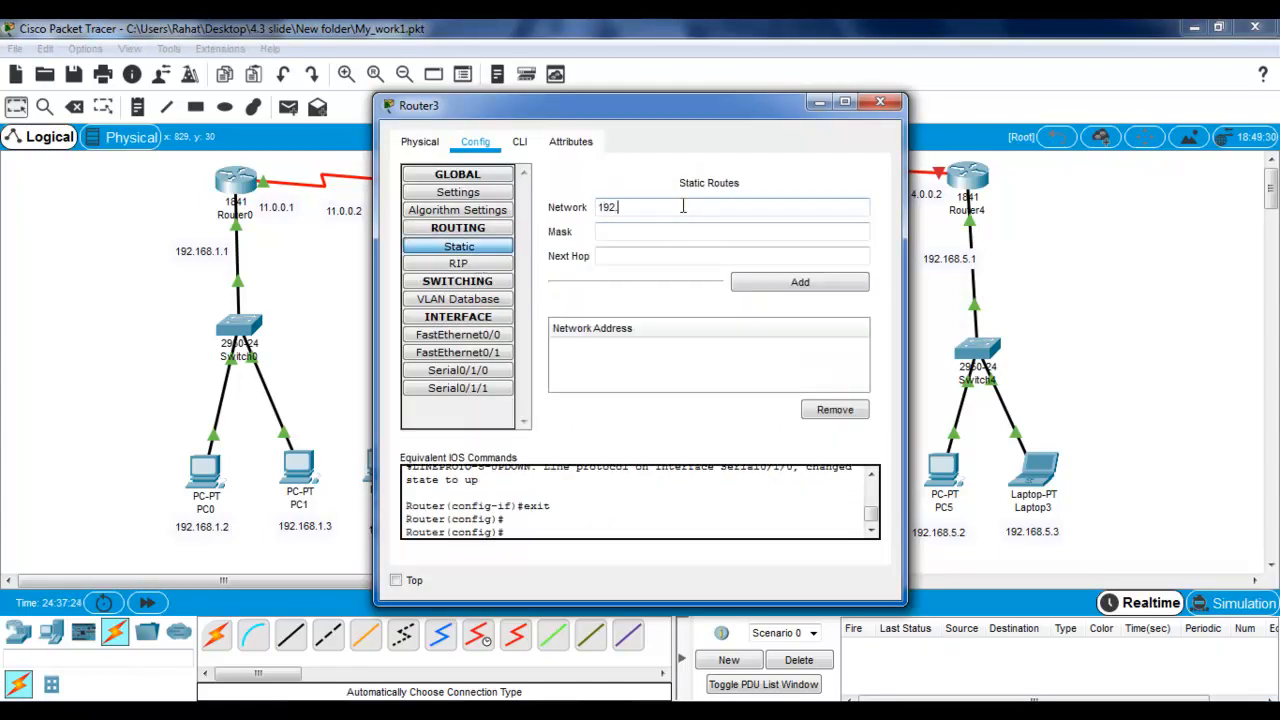
type("168.3.0")
left_click(683, 230)
type("2")
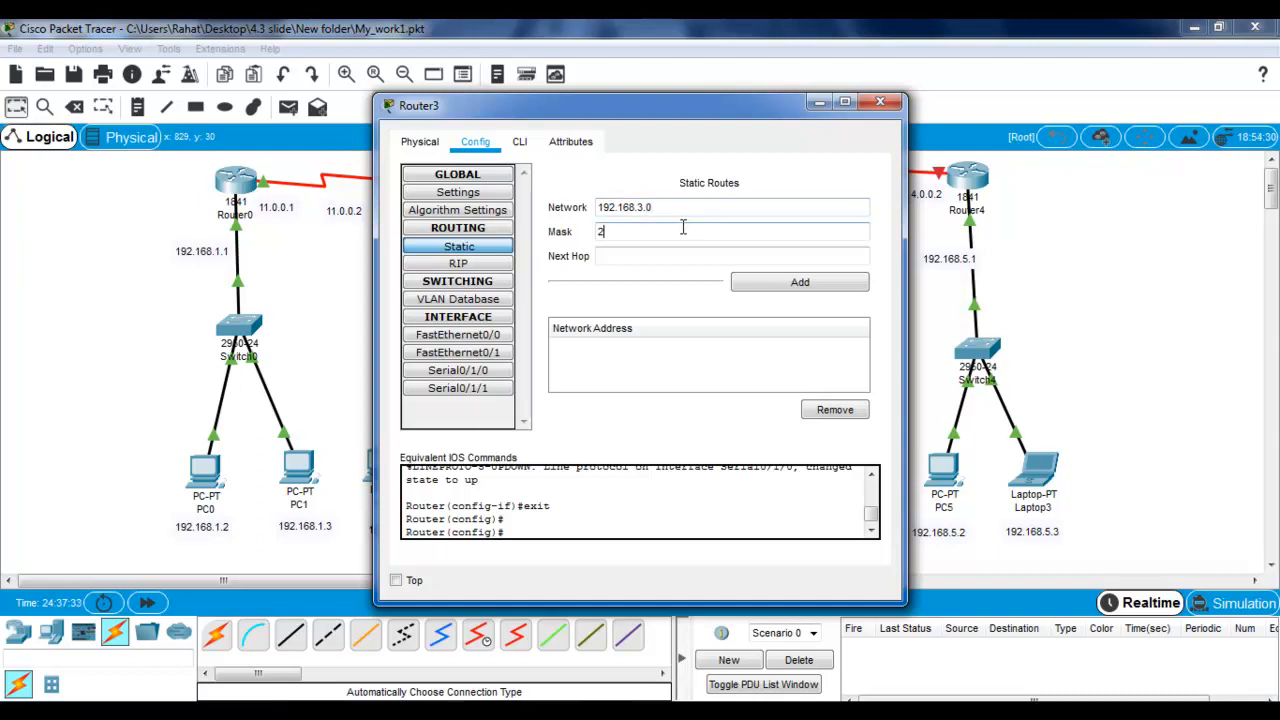
type("55.255.255.0")
left_click(686, 260)
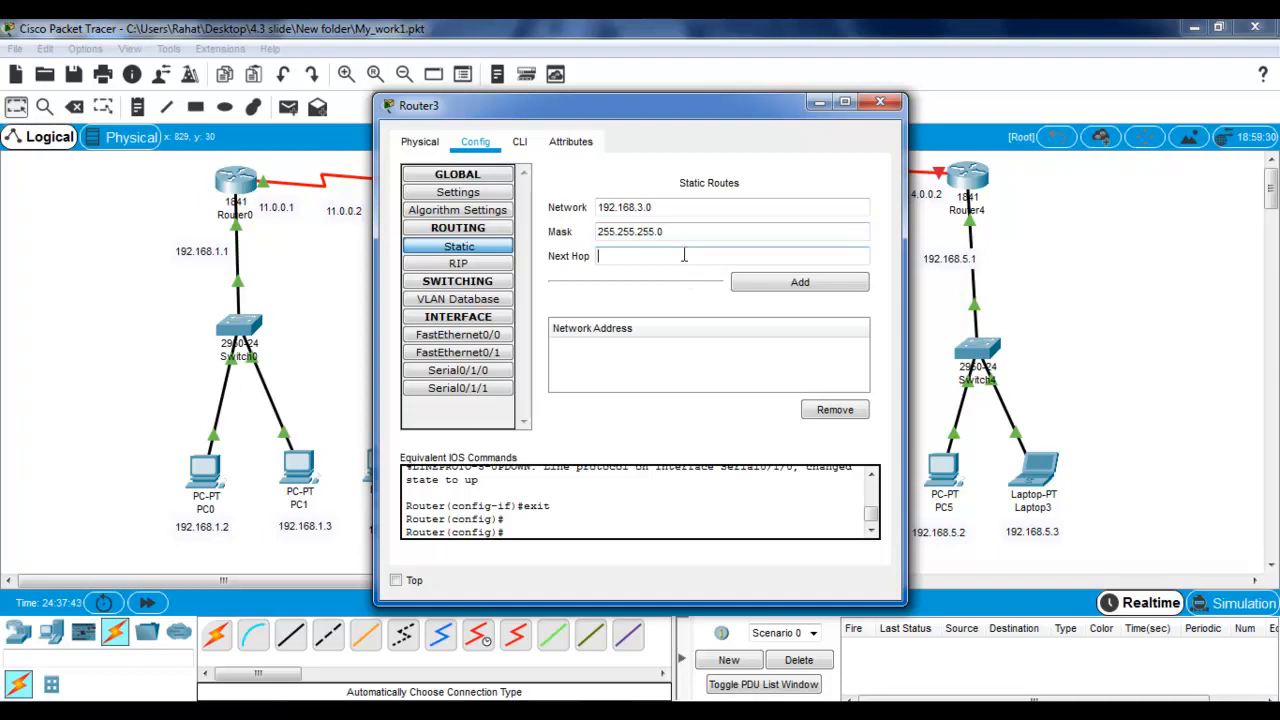
type("13.0.0.1")
left_click(753, 279)
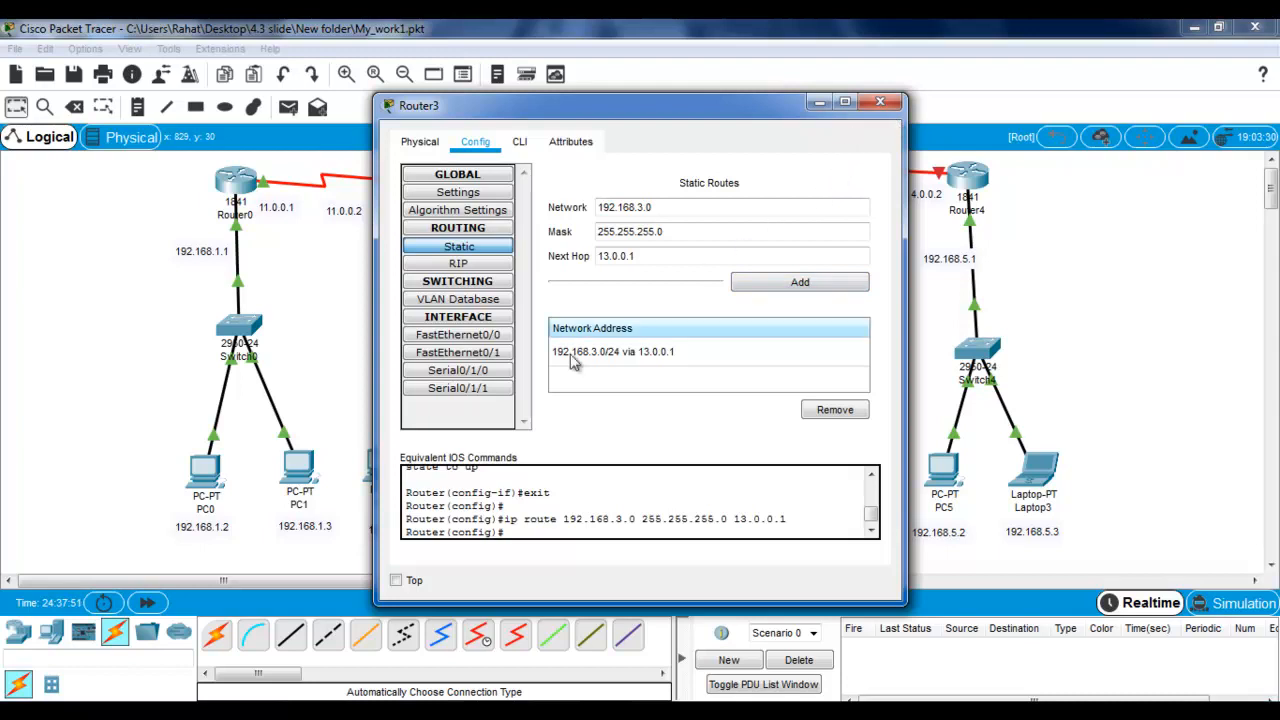
Step: Set the clock rate of Router3's Serial0/1/1 interface to 64000
left_click(458, 388)
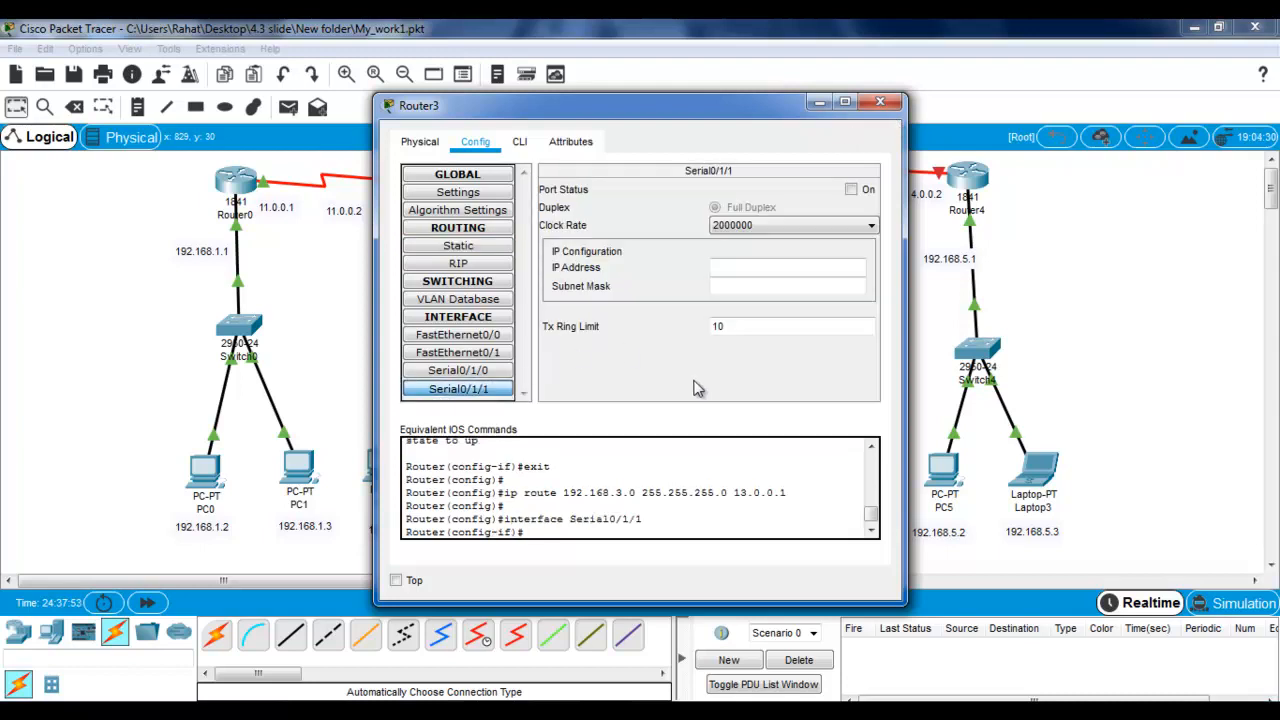
left_click(794, 228)
left_click(872, 243)
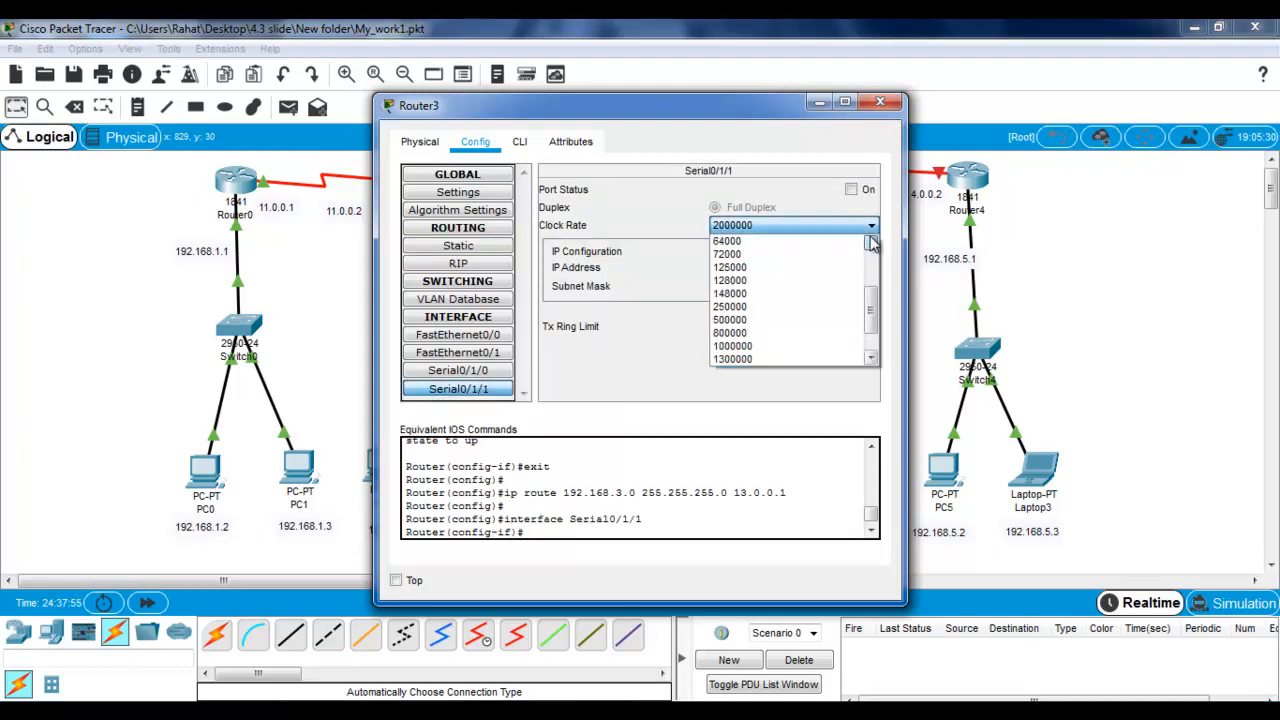
left_click(845, 243)
Step: Assign Router3's Serial0/1/1 interface the IP address 14.0.0.1 with subnet mask 255.0.0.0 and turn the port on
left_click(747, 266)
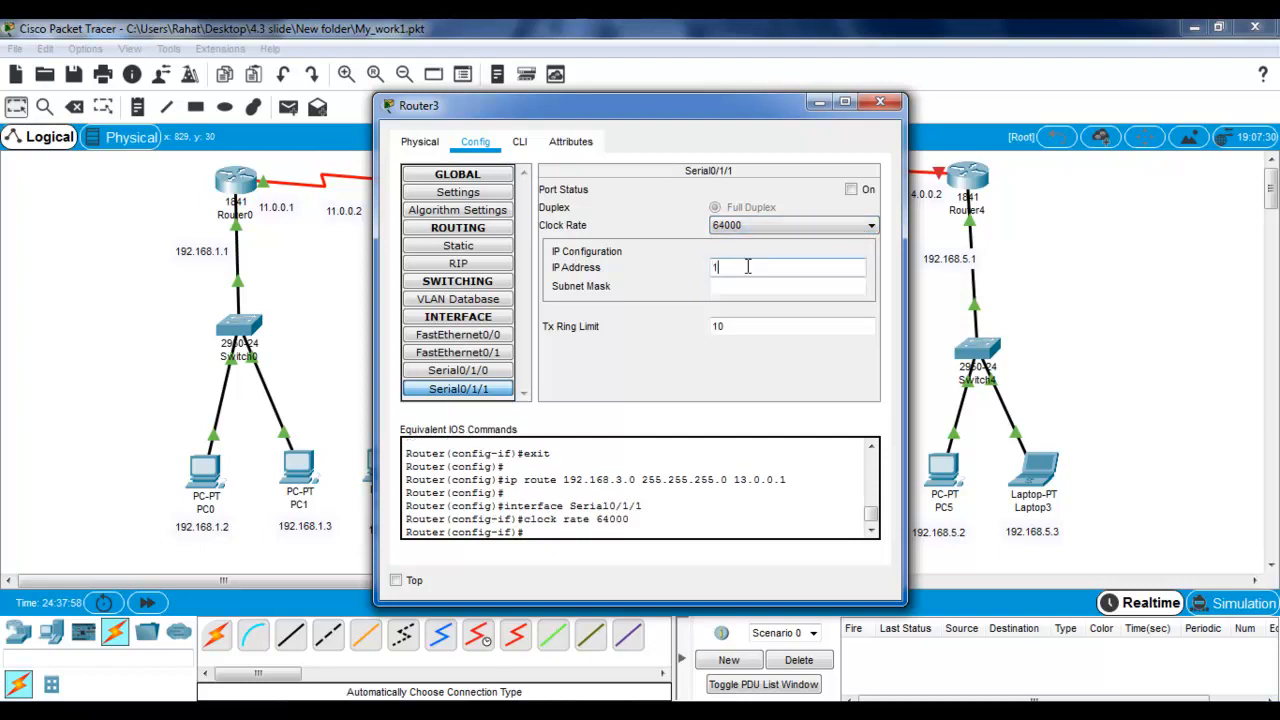
type("14.0.0.1")
left_click(751, 287)
left_click(849, 192)
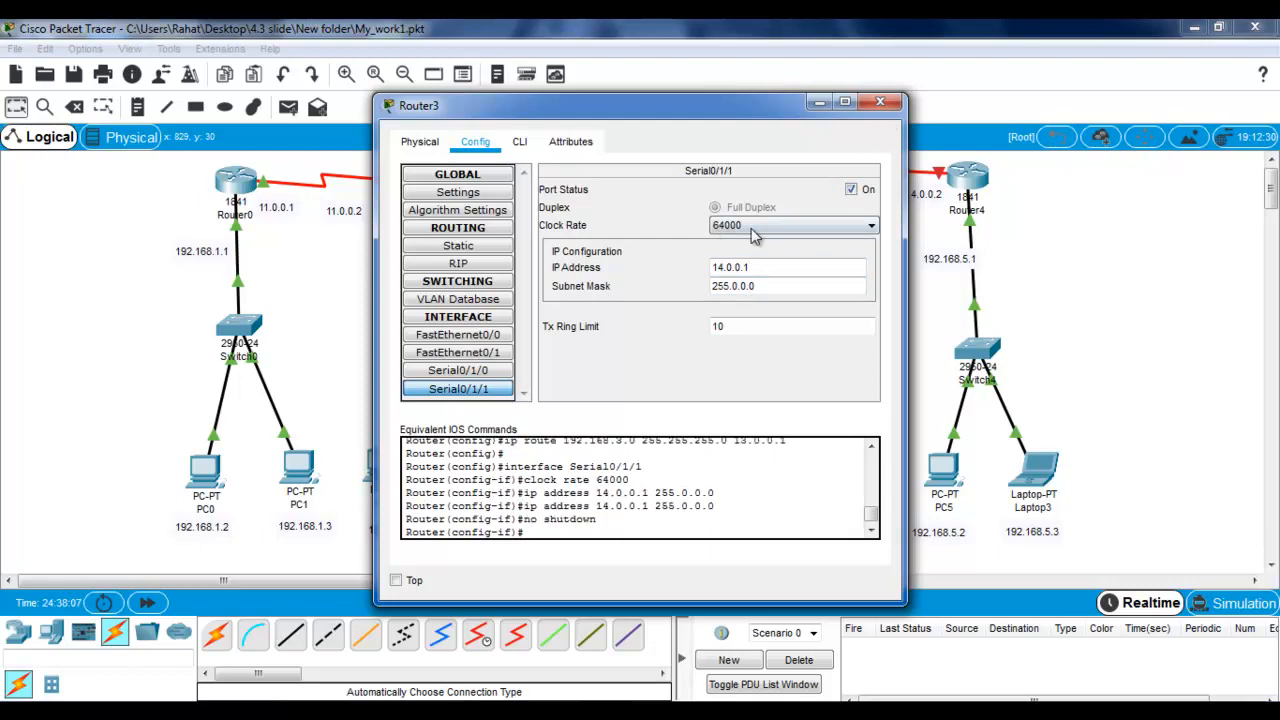
left_click(880, 102)
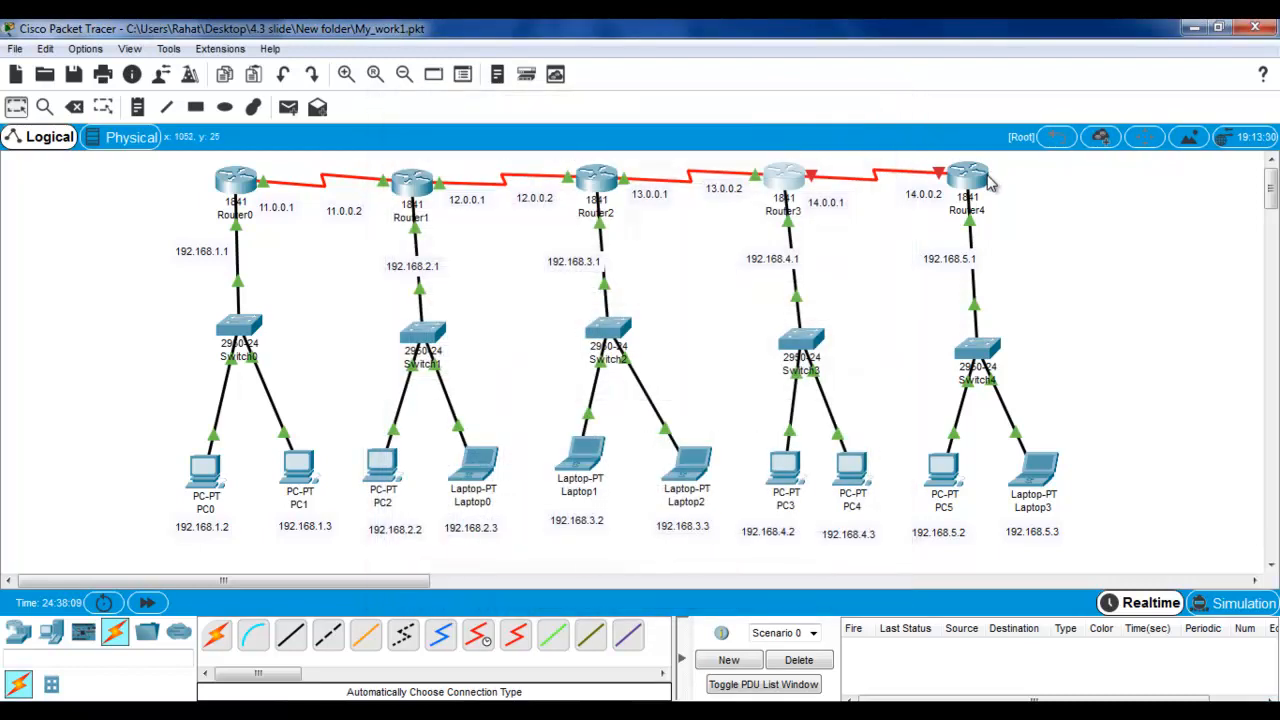
Step: Set the clock rate of Router4's Serial0/1/0 interface to 64000
left_click(966, 180)
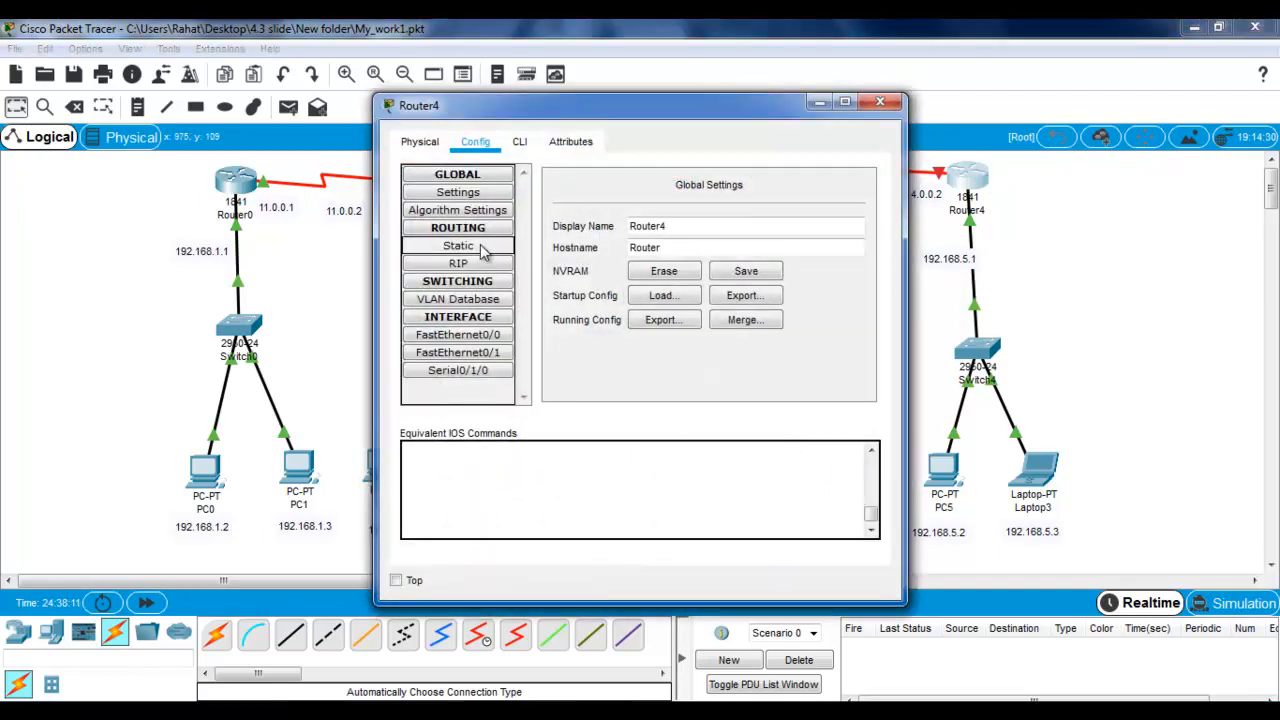
left_click(503, 370)
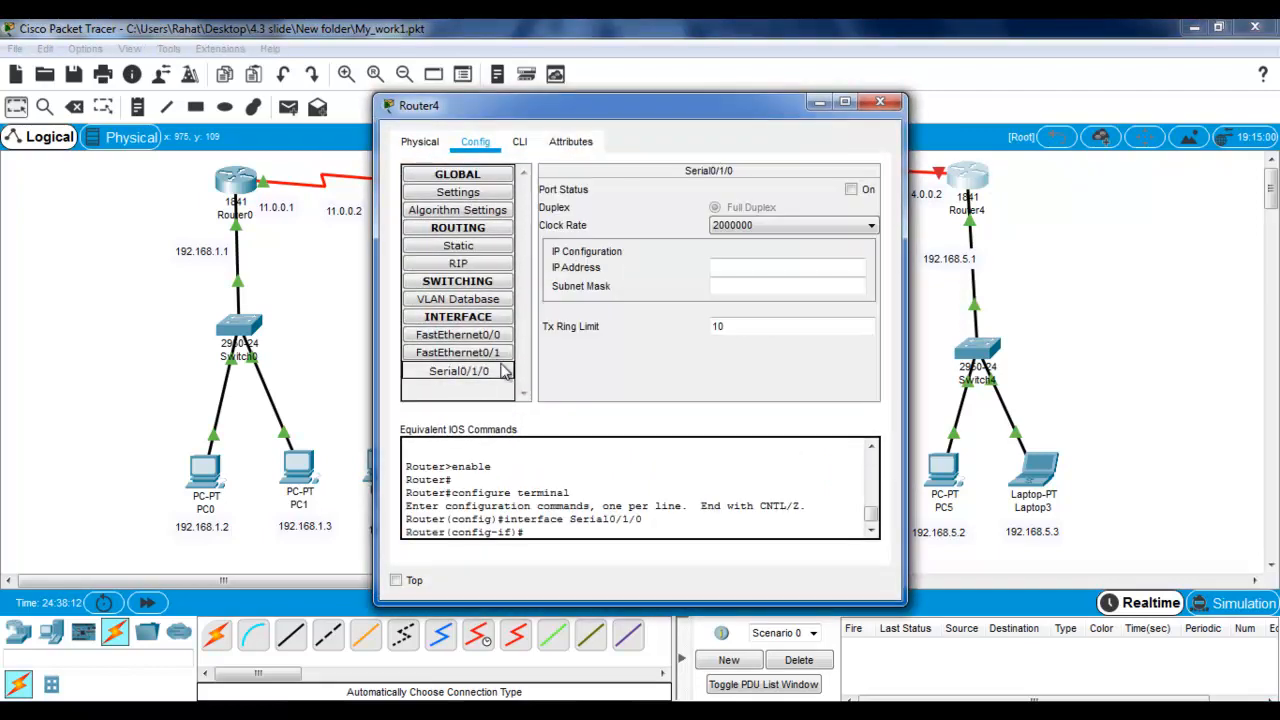
left_click(787, 224)
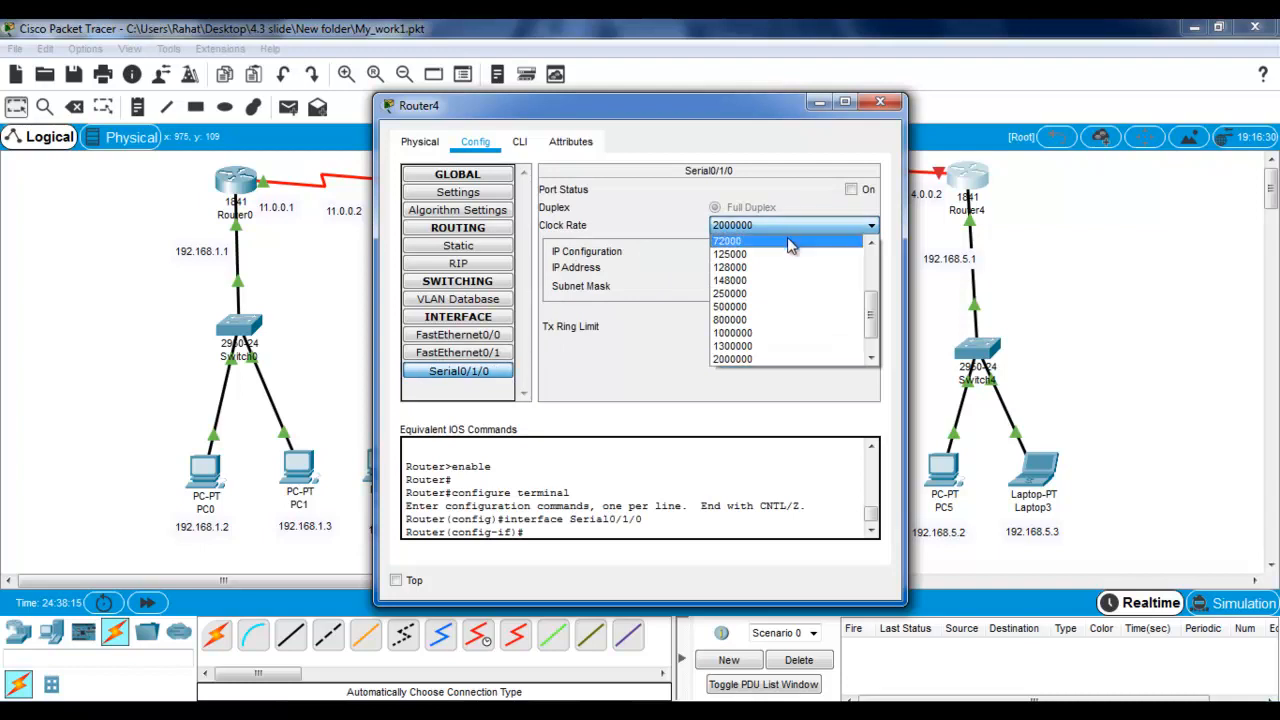
left_click(871, 244)
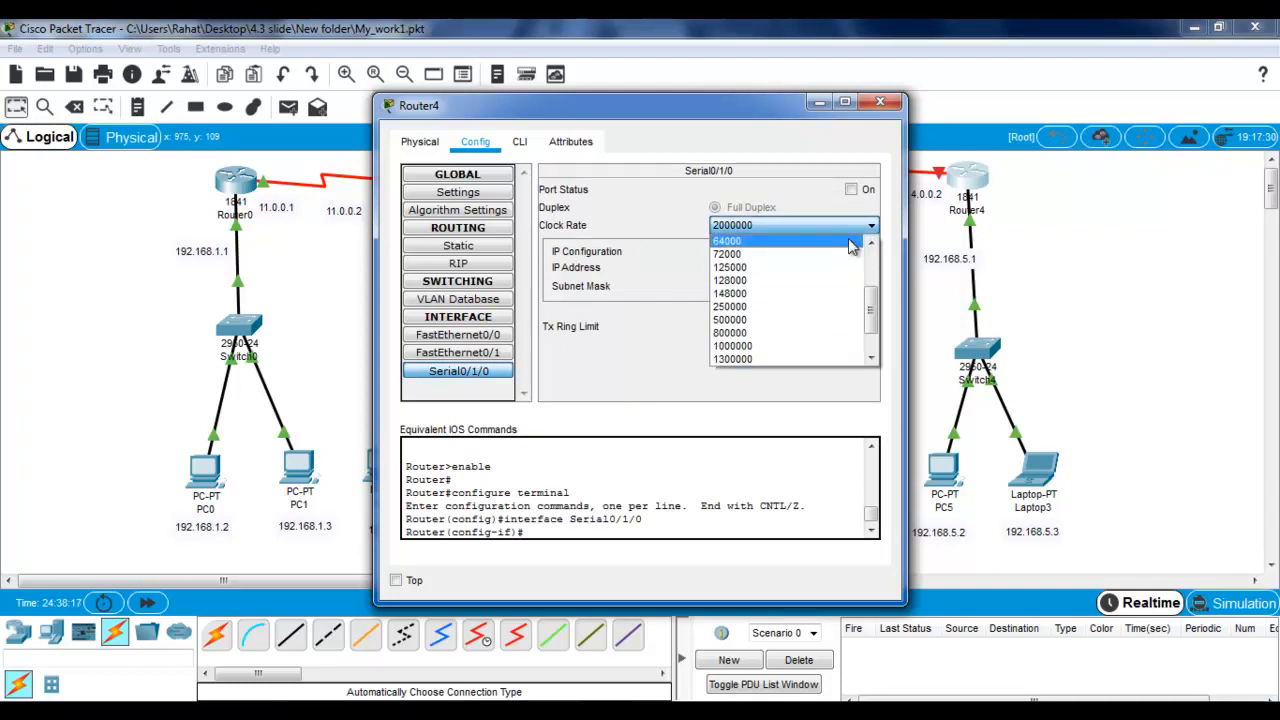
left_click(848, 241)
Step: Assign Router4's Serial0/1/0 interface the IP address 14.0.0.2 with subnet mask 255.0.0.0 and turn the port on
left_click(756, 267)
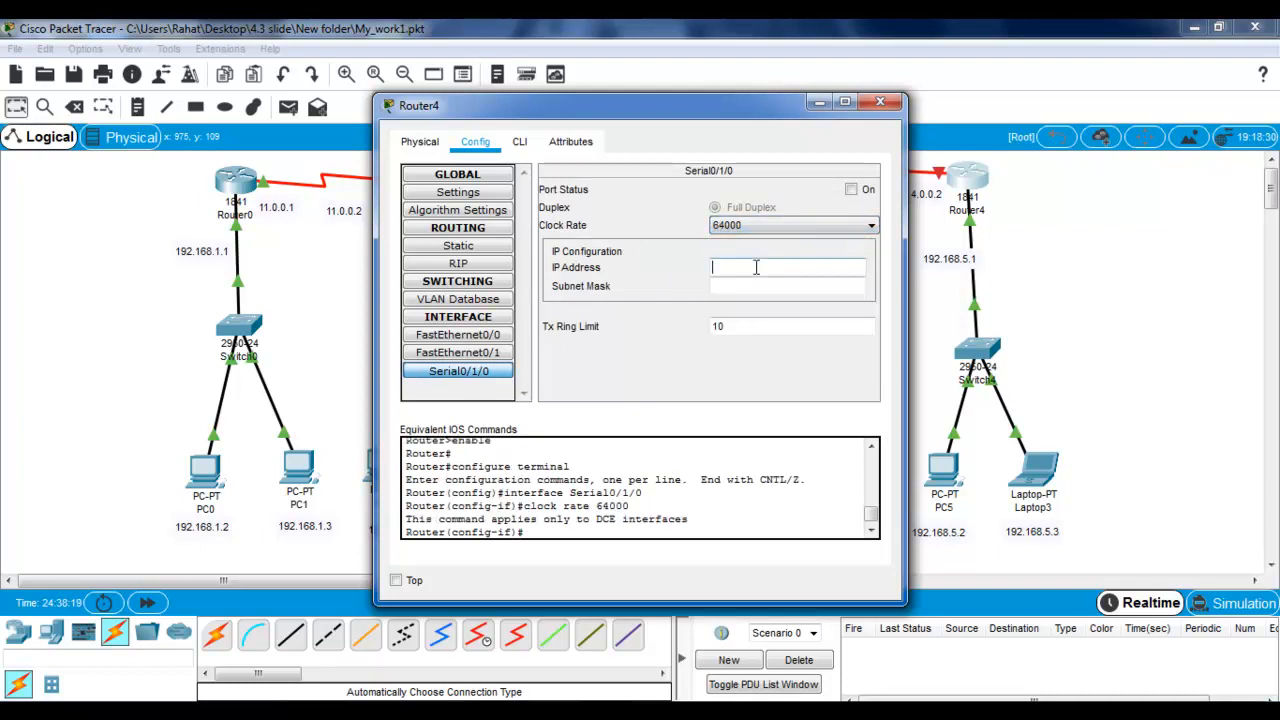
type("14.0.0.2")
left_click(760, 288)
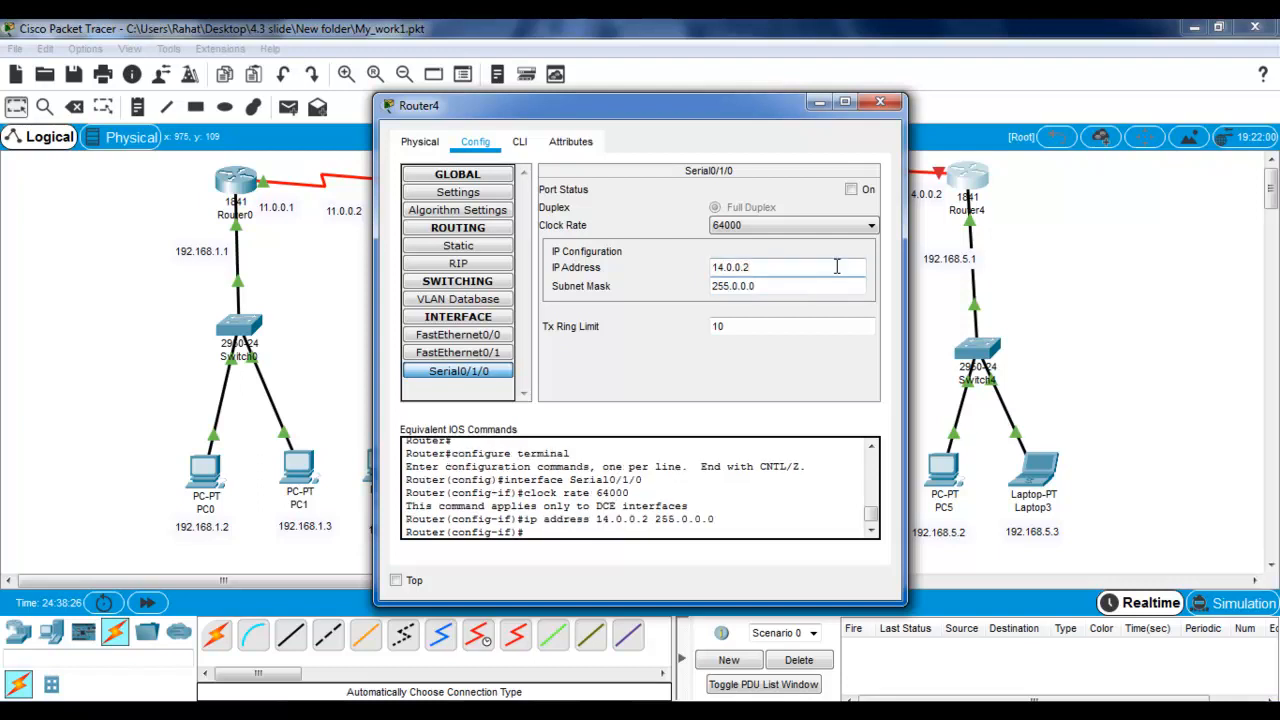
left_click(851, 190)
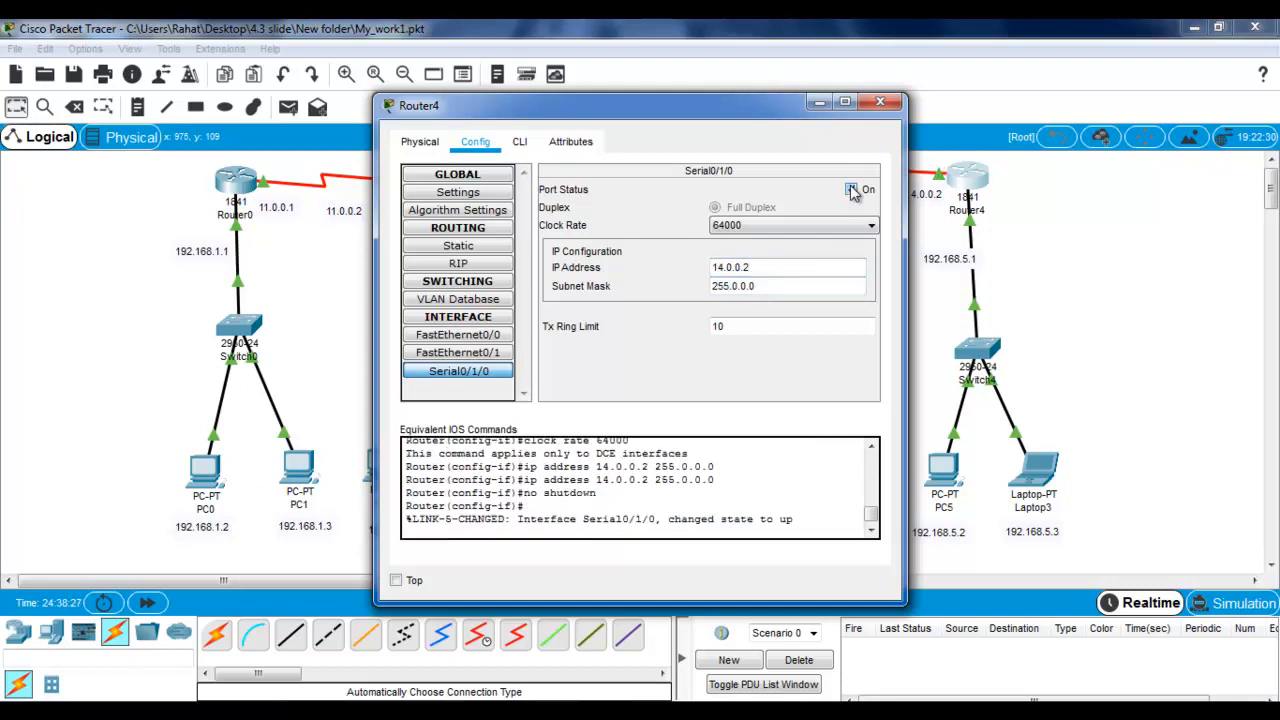
left_click(890, 106)
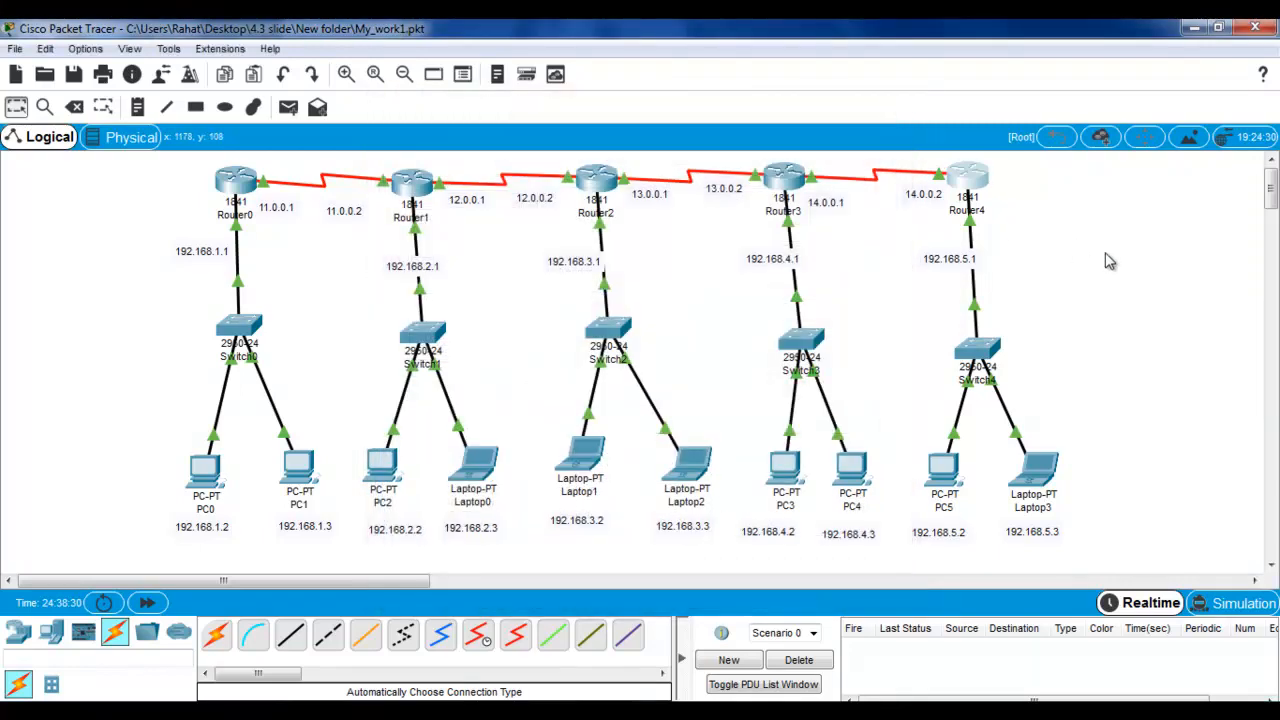
Step: Add a static route on Router3 to network 192.168.5.0 with mask 255.255.255.0 and next hop 14.0.0.2
left_click(781, 180)
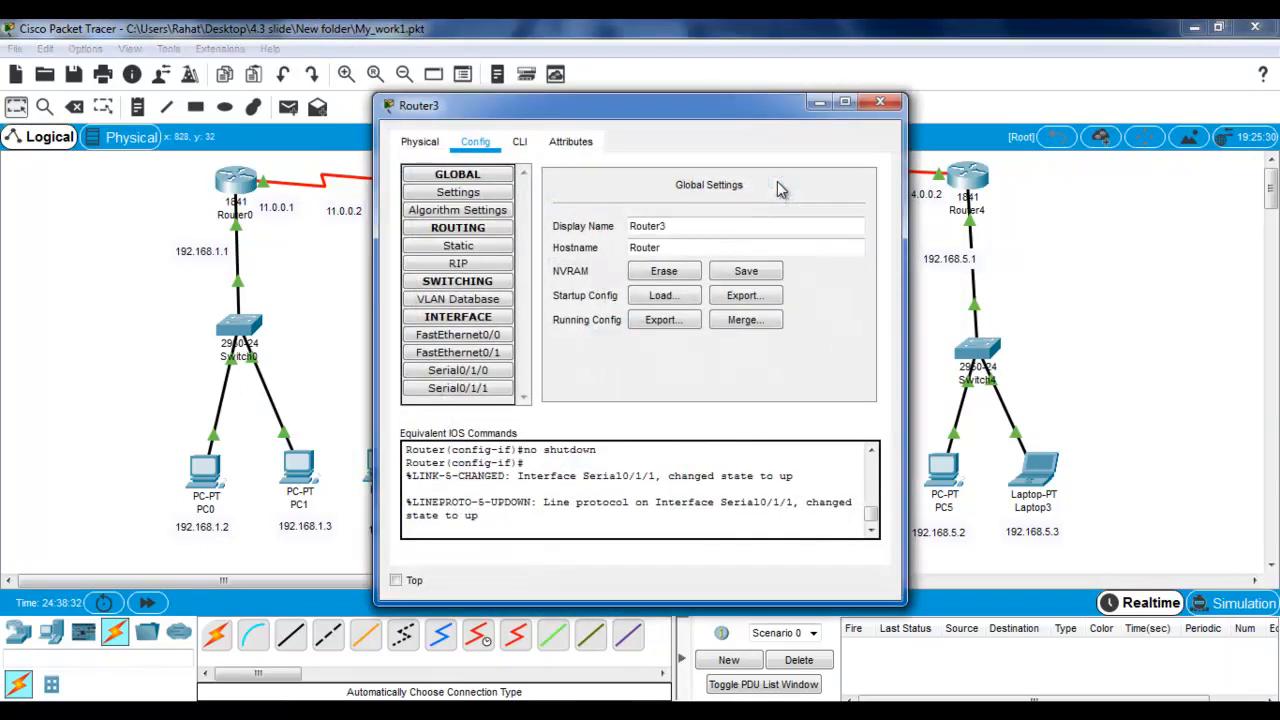
left_click(490, 245)
left_click(717, 214)
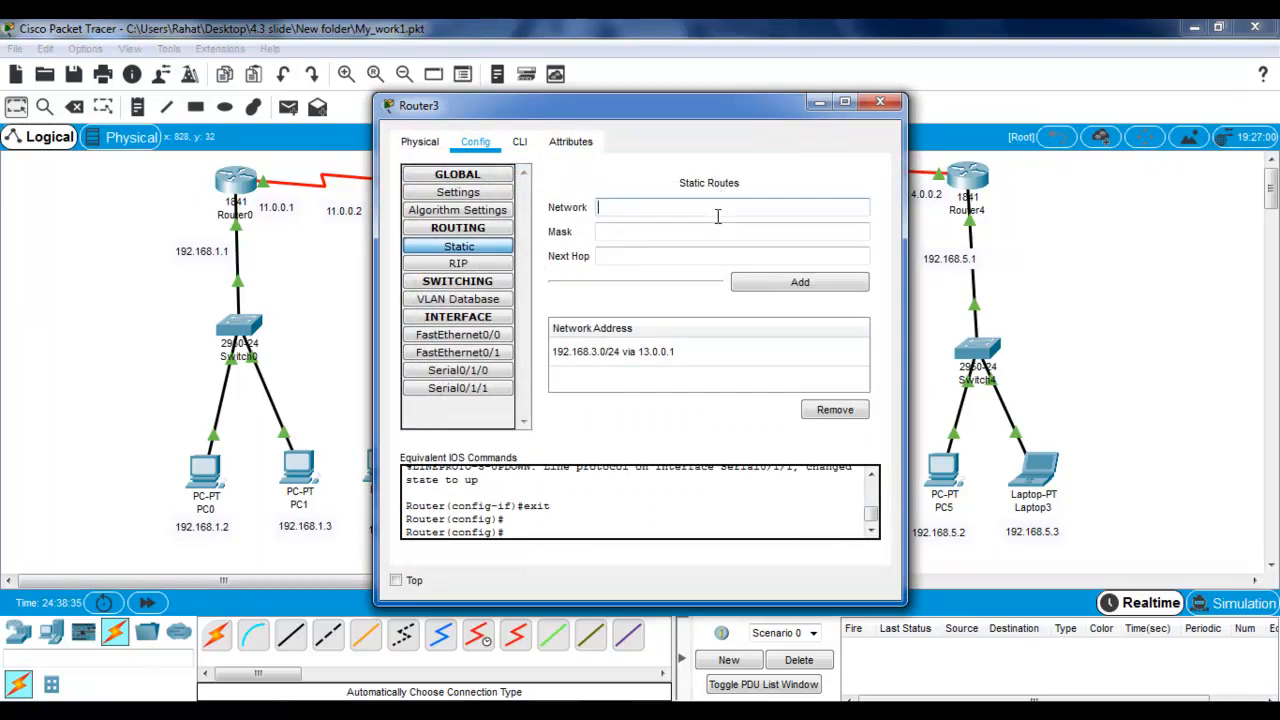
type("192.168.5.0")
left_click(704, 234)
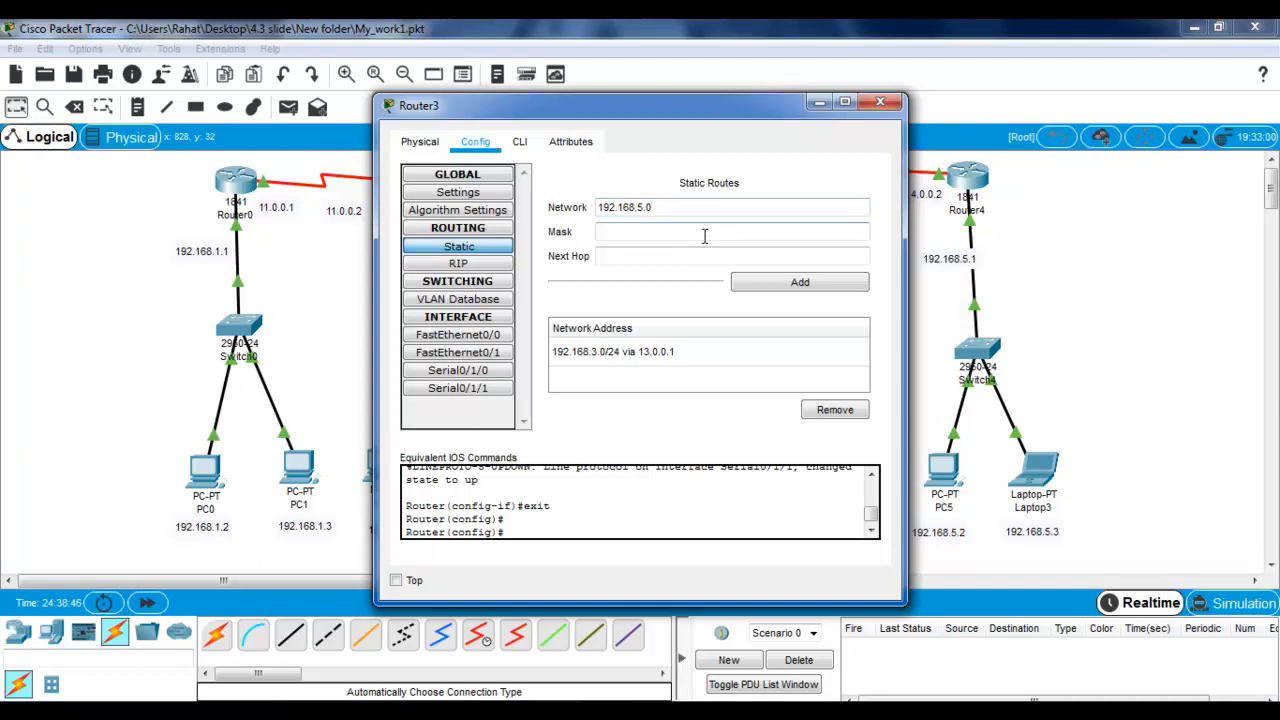
type("255.255.255.0")
left_click(707, 257)
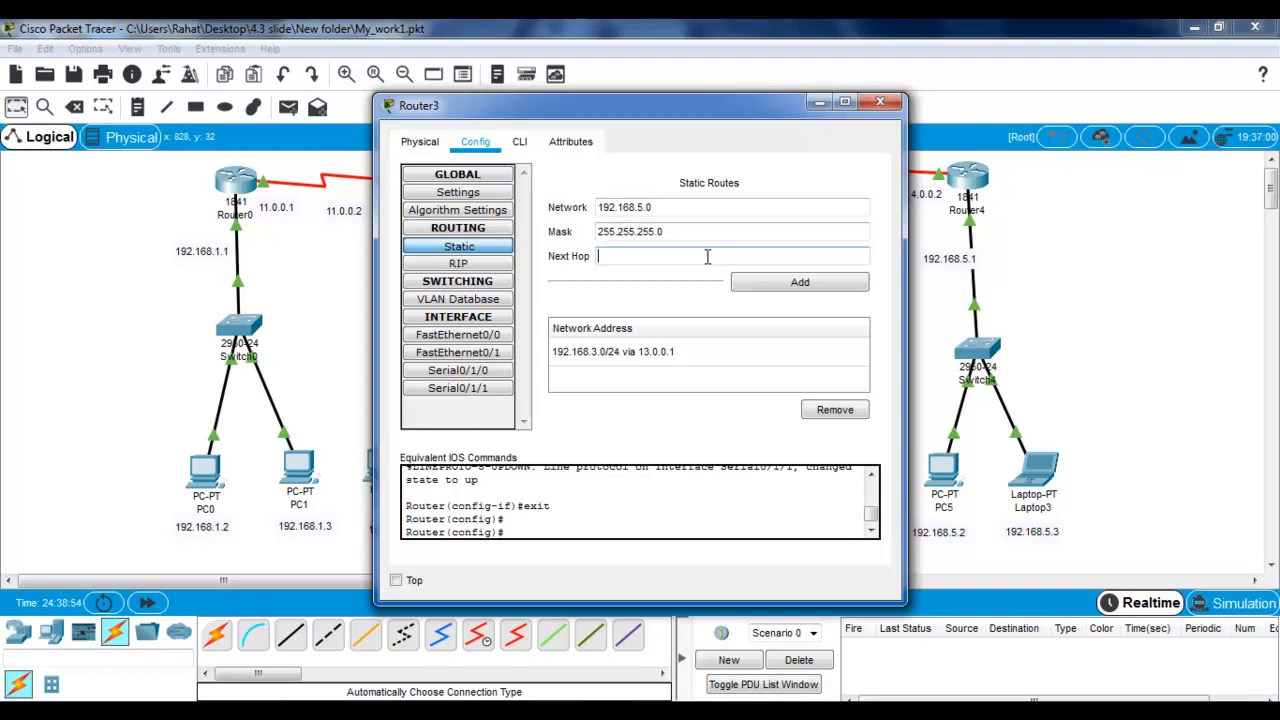
type("14.0.0.2")
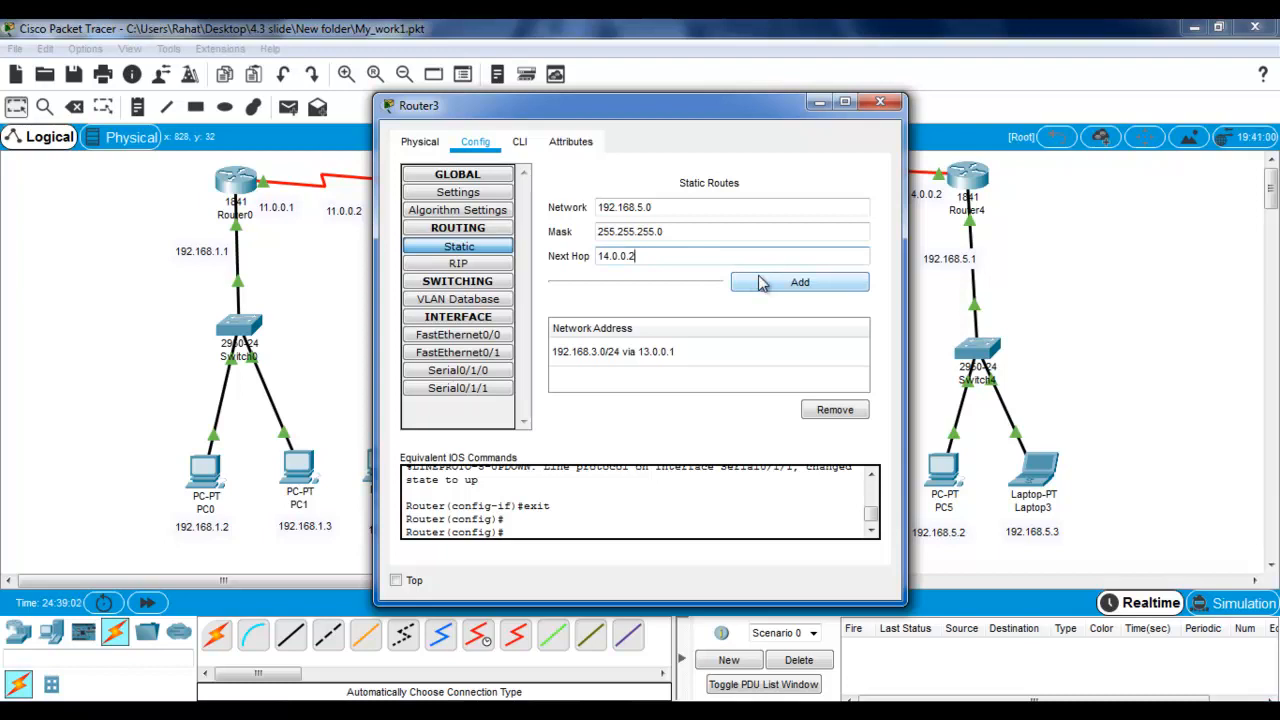
left_click(760, 284)
left_click(880, 102)
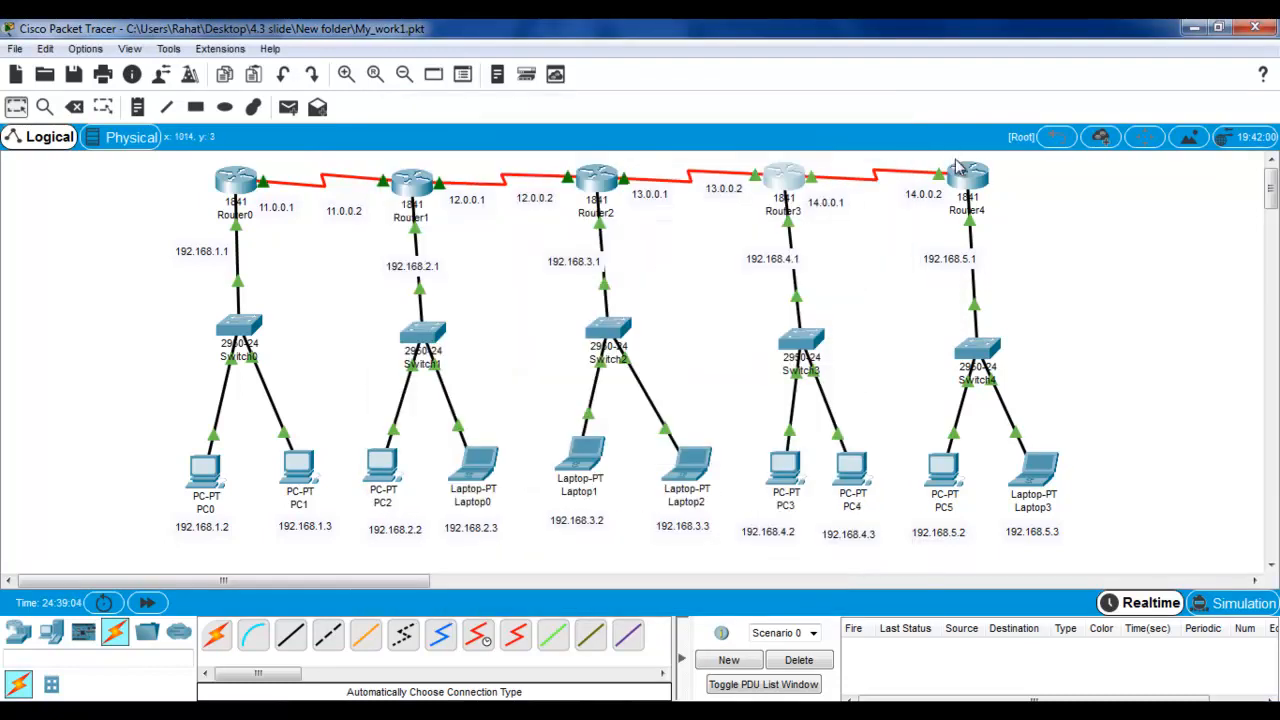
Step: Add a static route on Router4 to network 192.168.4.0 with mask 255.255.255.0 and next hop 14.0.0.1
left_click(965, 176)
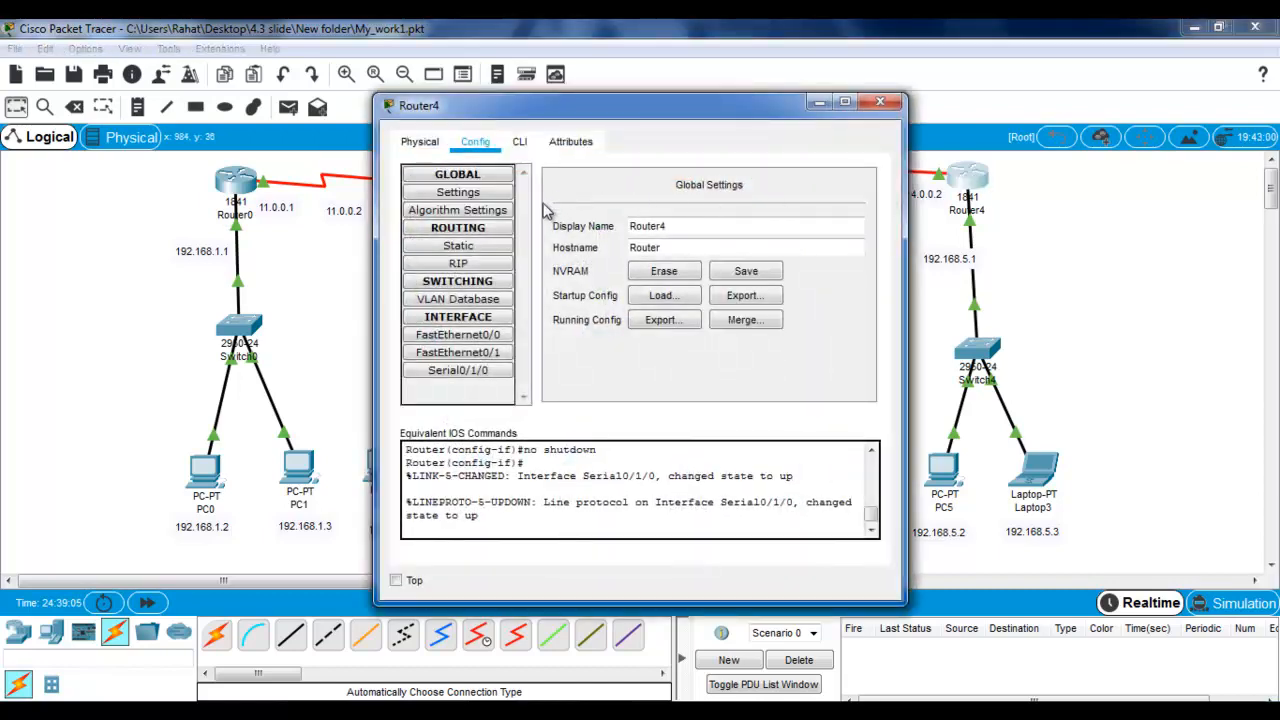
left_click(458, 245)
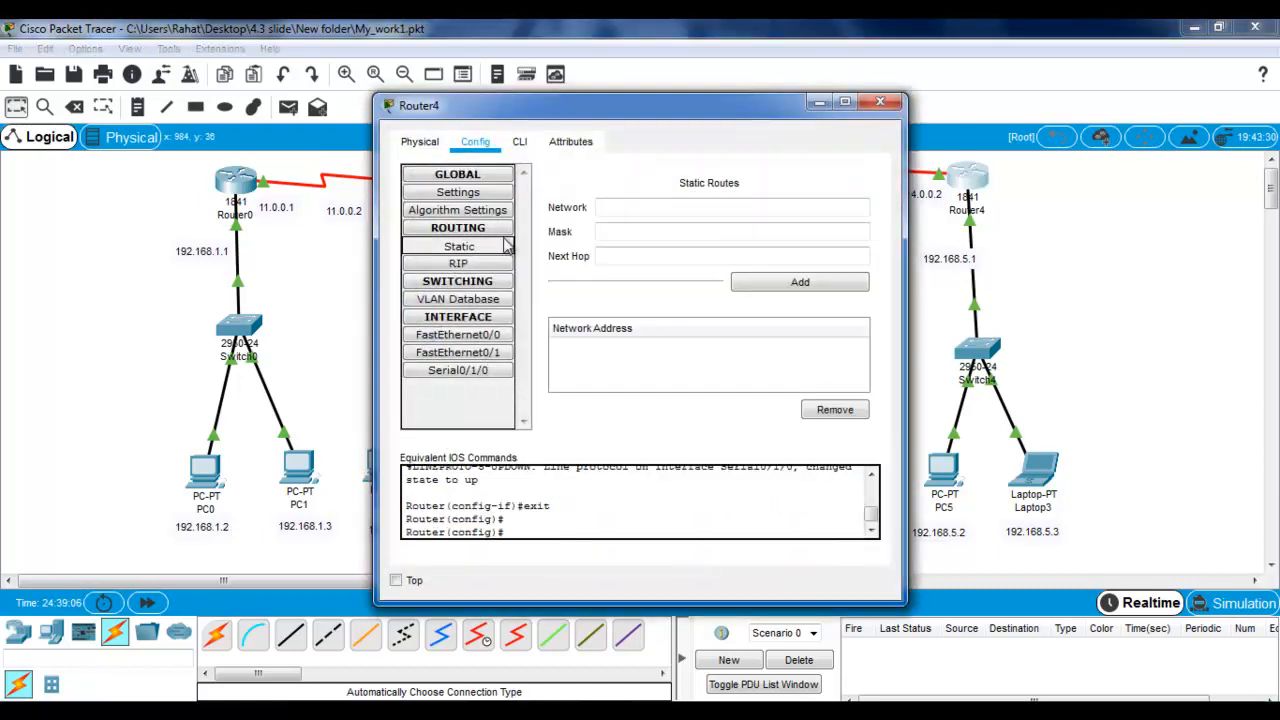
left_click(712, 206)
type("19")
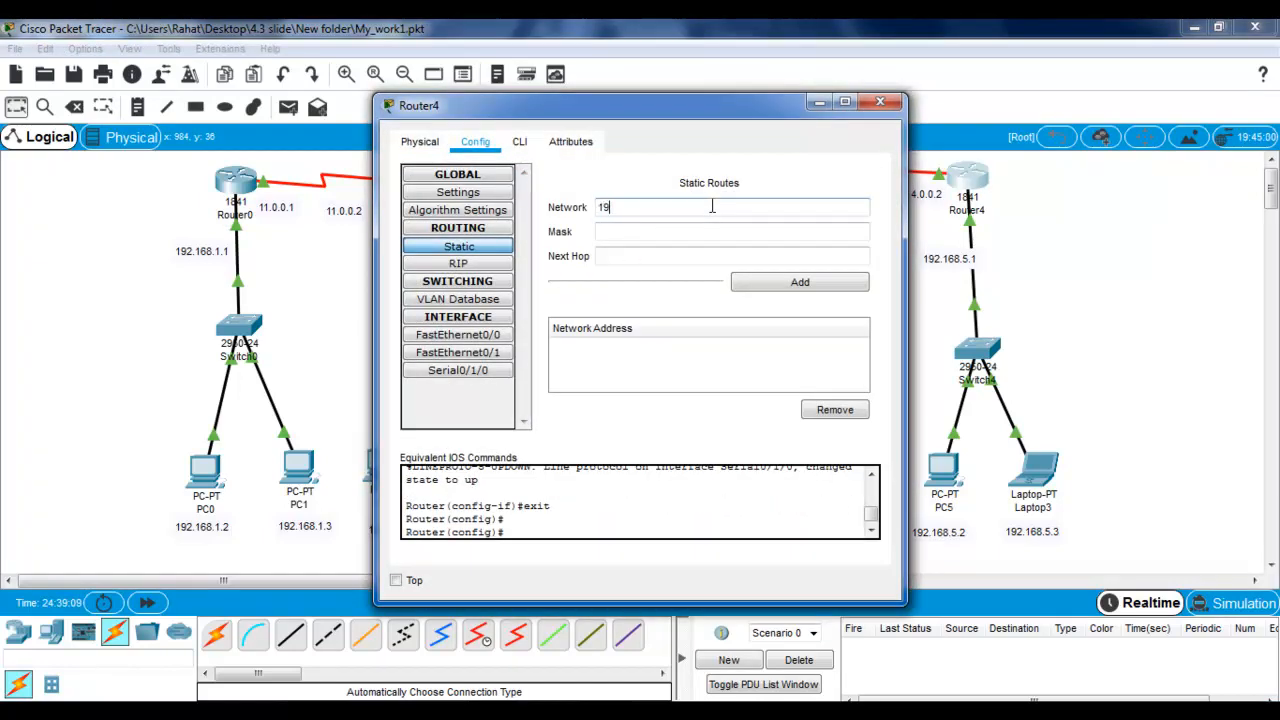
type("2.168.4.0")
left_click(713, 228)
type("2")
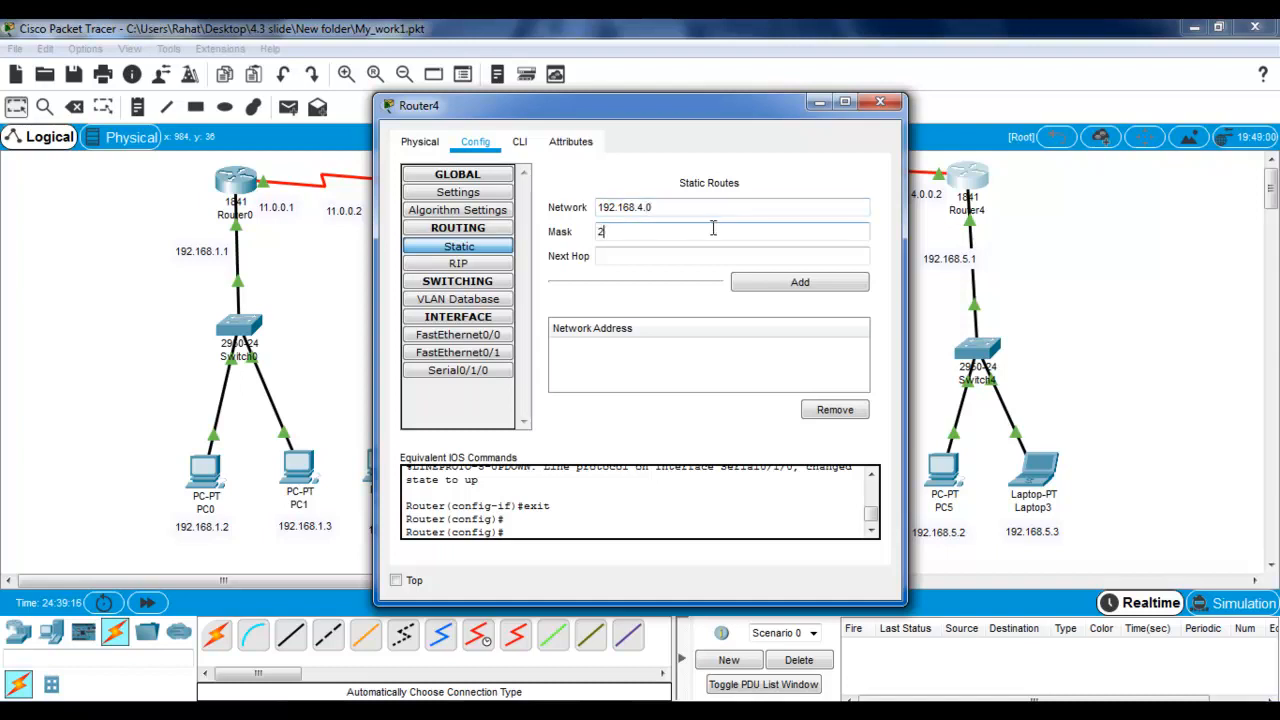
type("55.255.255.0")
left_click(721, 259)
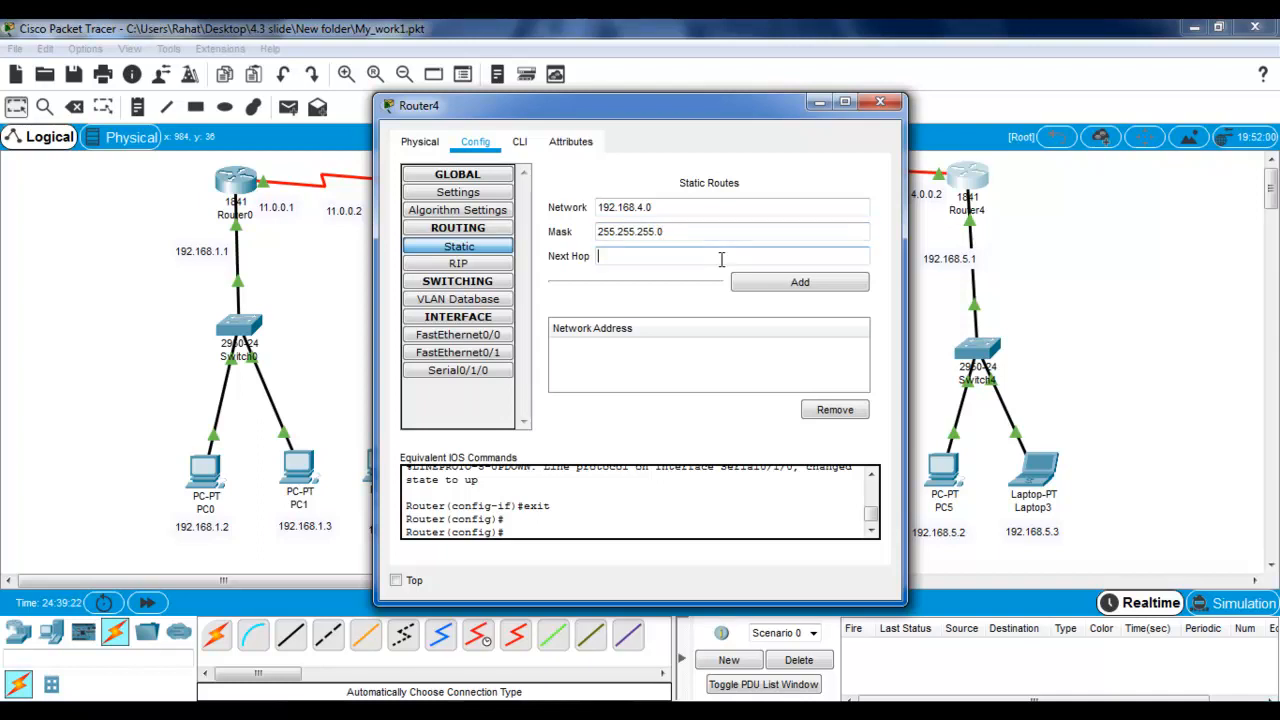
type("14.0.0.1")
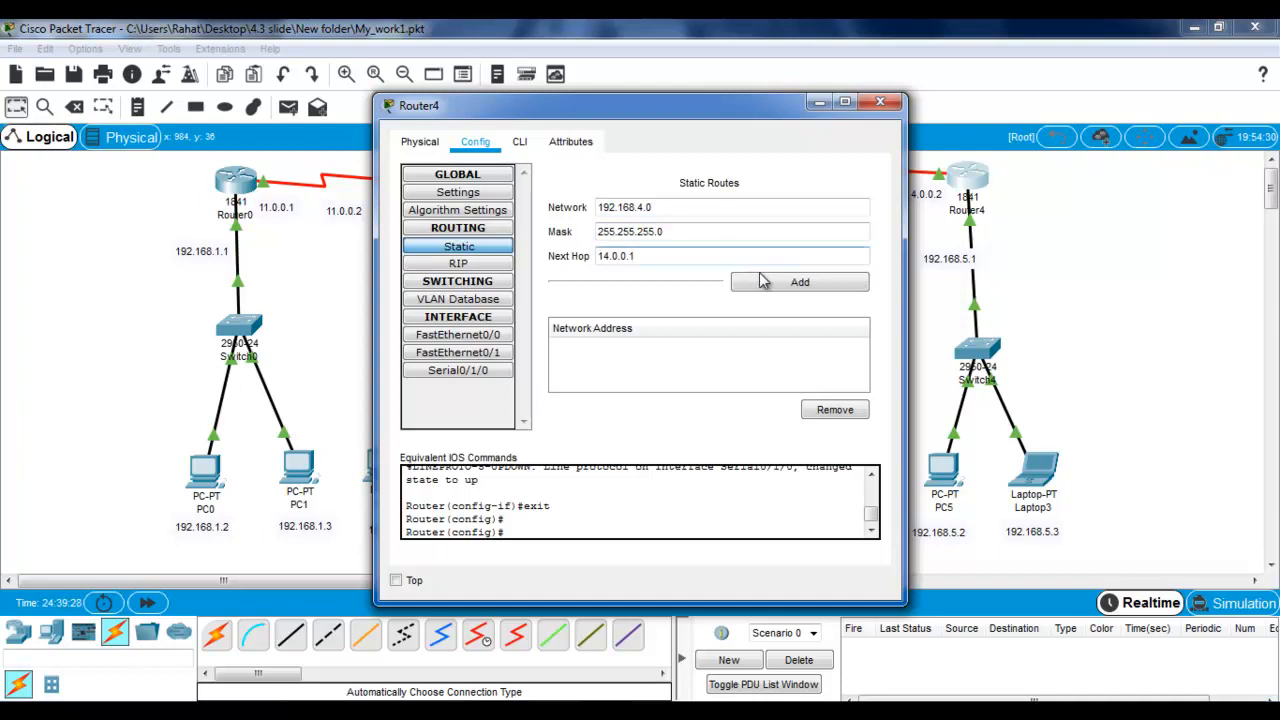
left_click(766, 285)
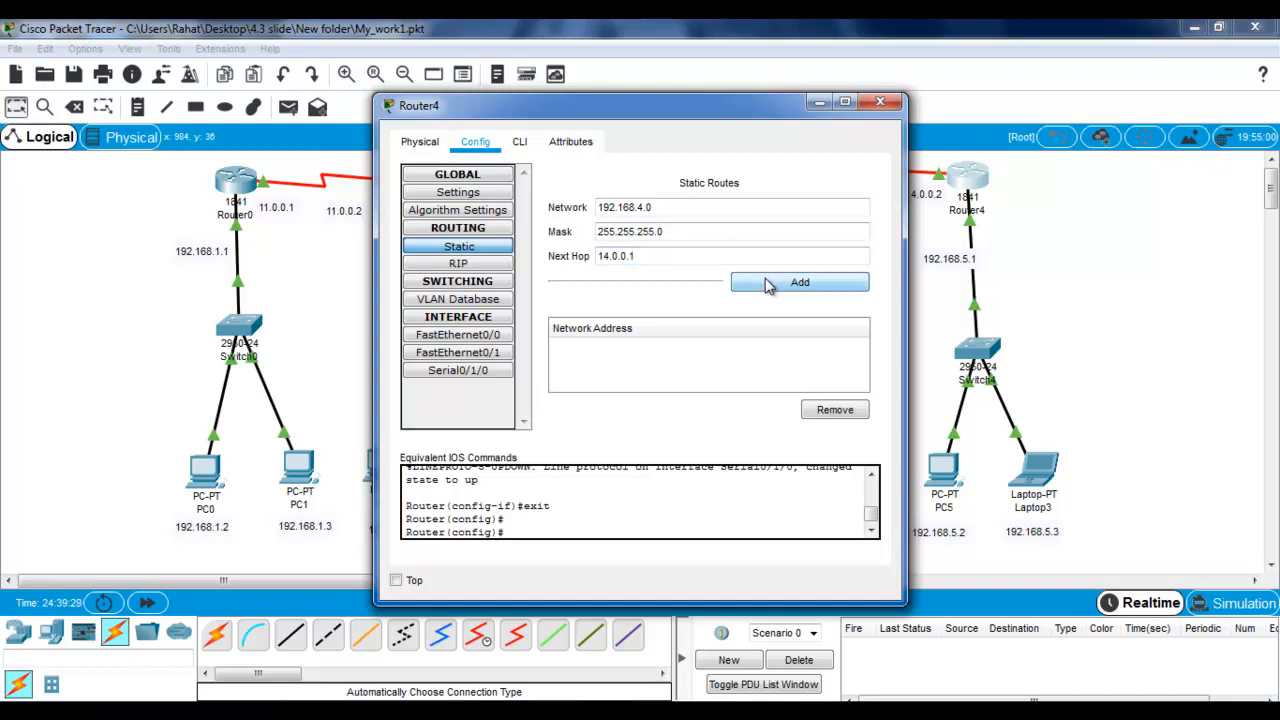
left_click(880, 102)
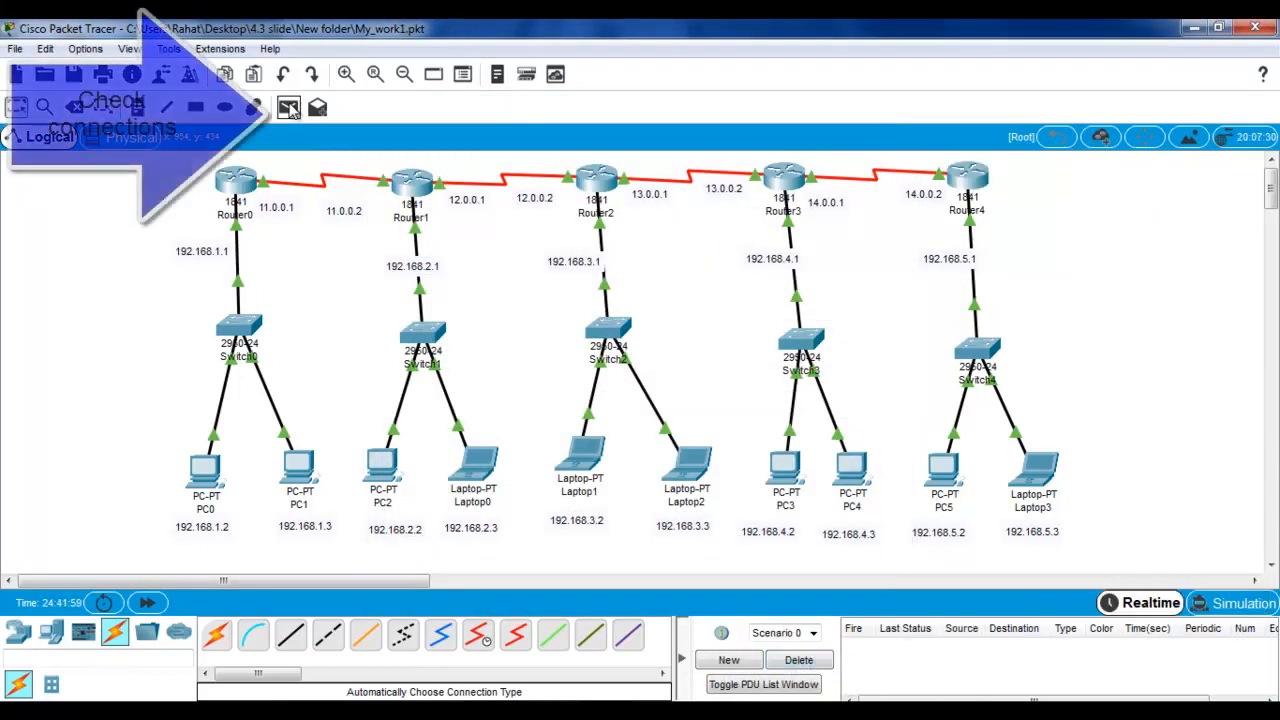
Step: Test connectivity with simple PDUs from PC4 to PC5 and from PC3 to Laptop3, and delete the scenario's results
left_click(289, 109)
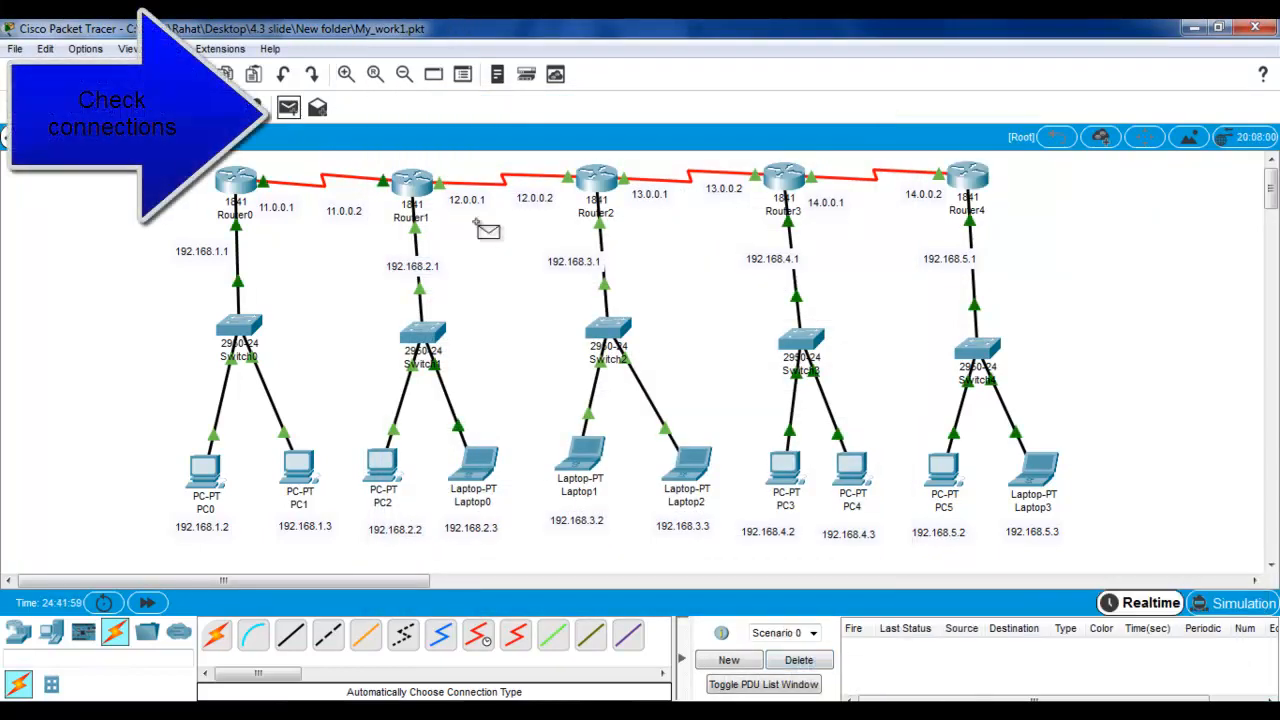
left_click(851, 471)
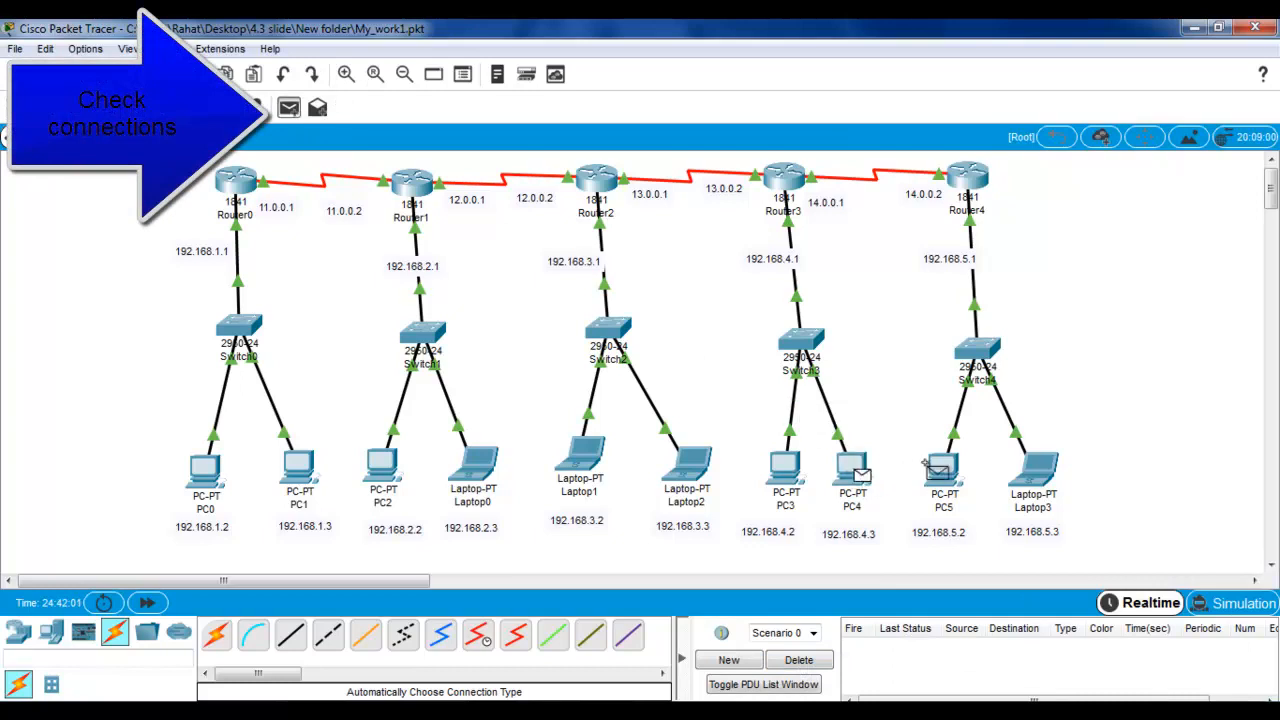
left_click(942, 467)
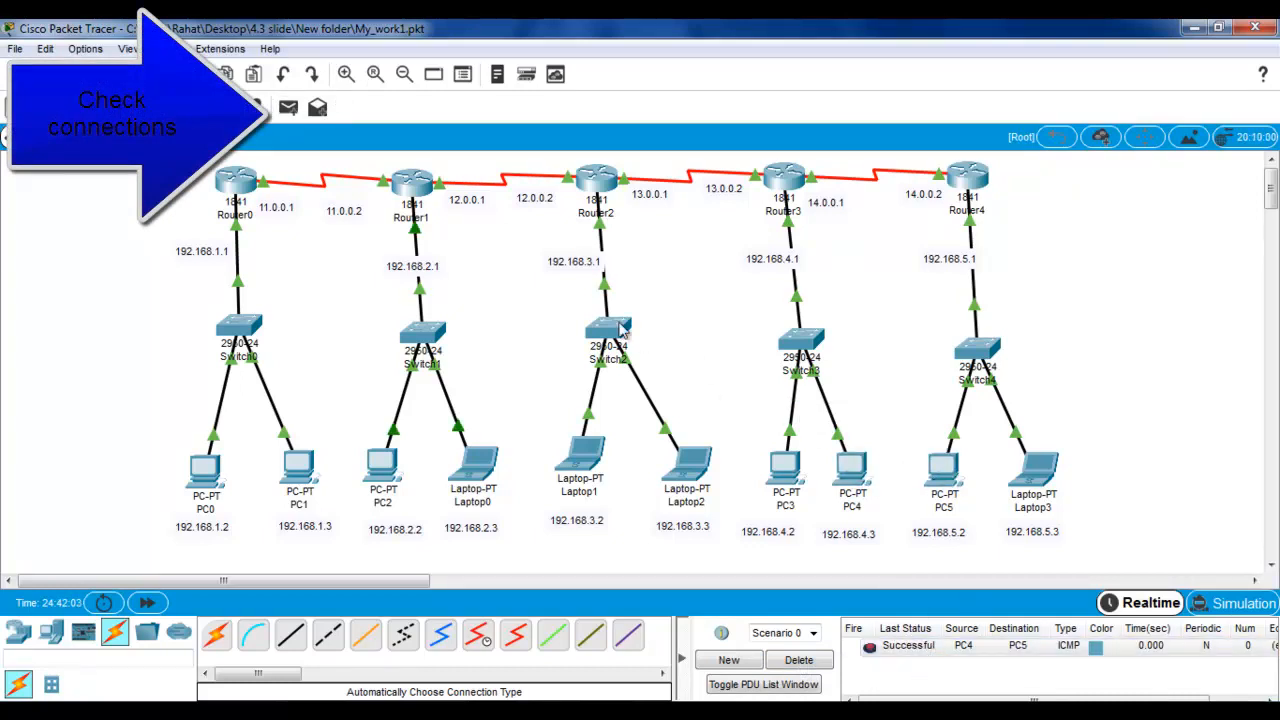
left_click(288, 108)
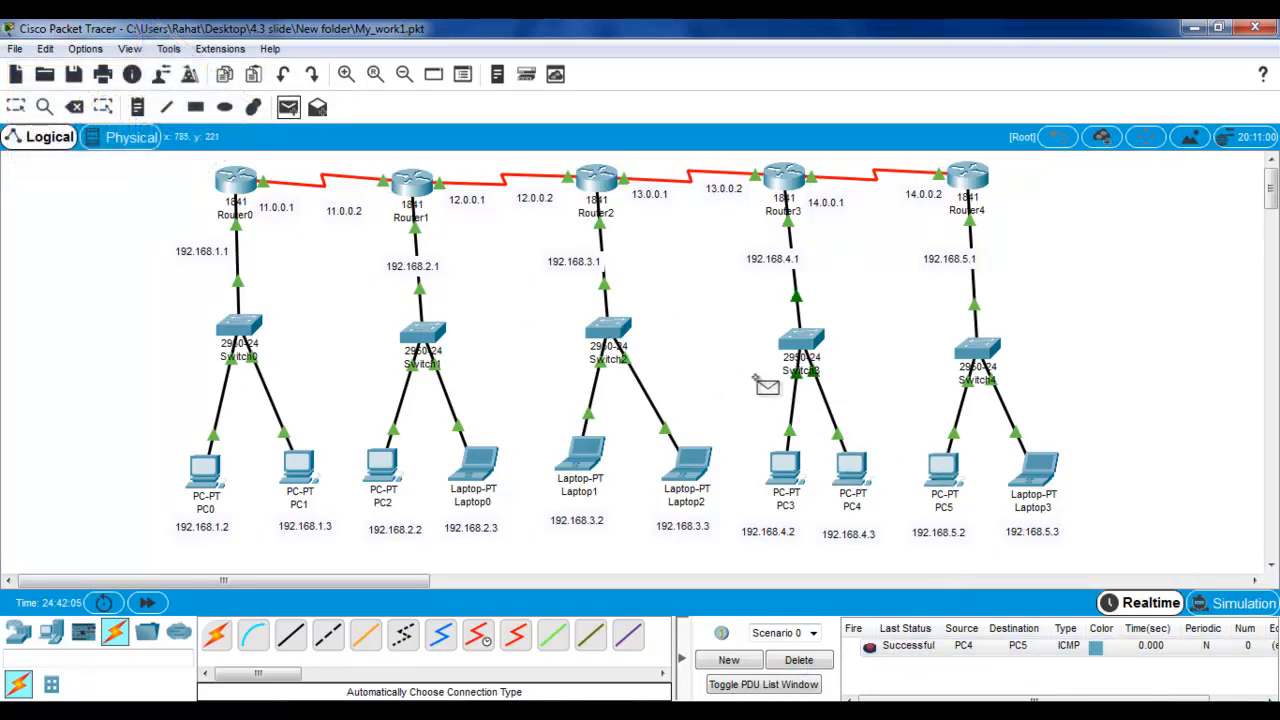
left_click(786, 468)
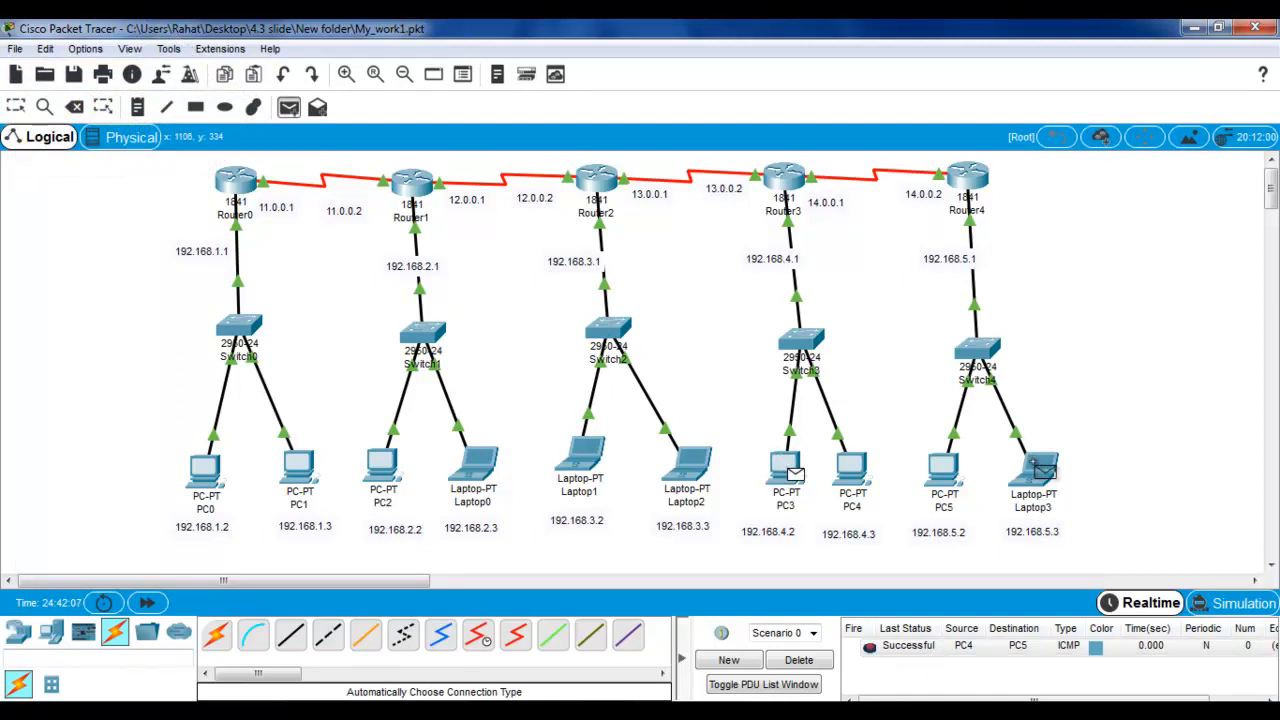
left_click(1036, 476)
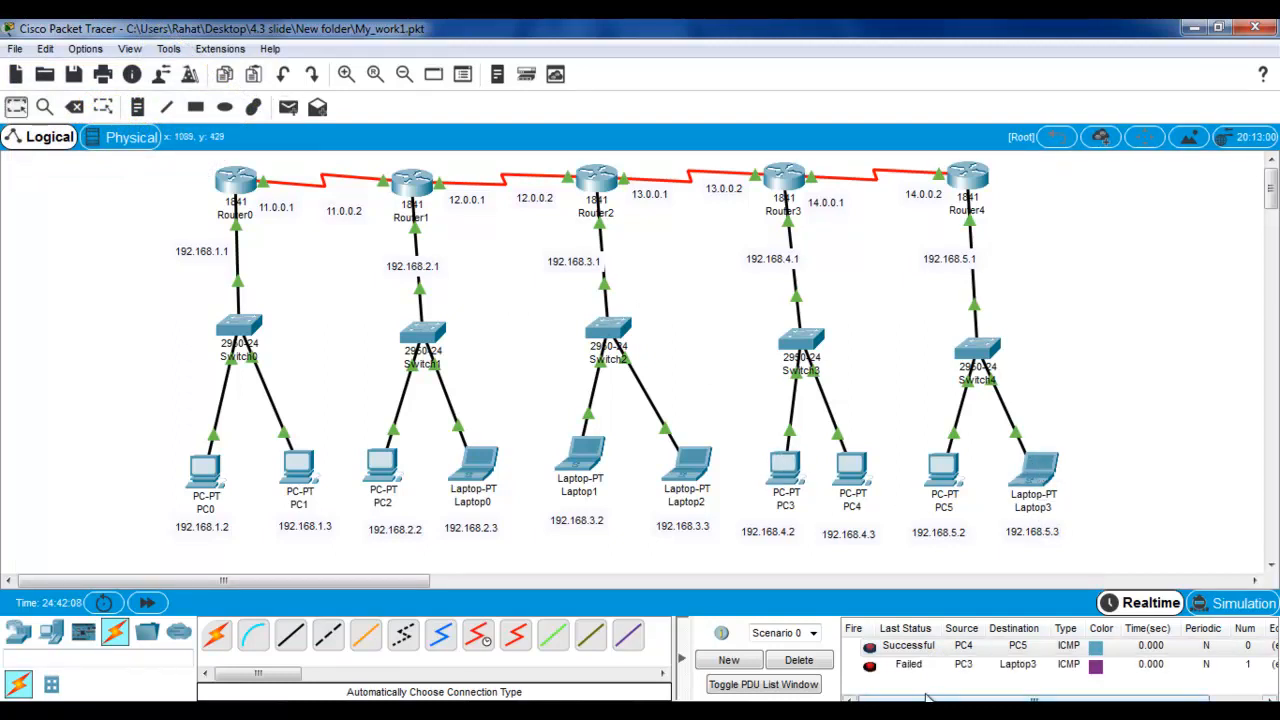
left_click(818, 661)
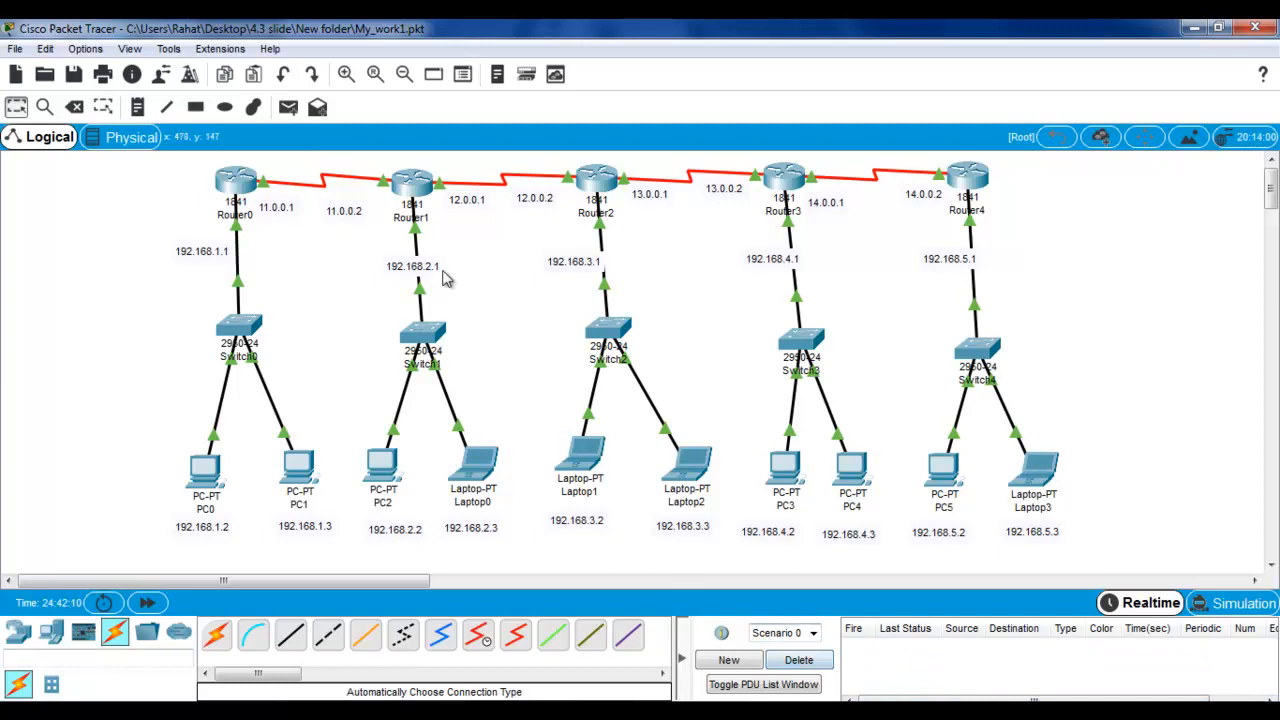
Step: Send simple PDUs from PC3 to Laptop3 again and from Laptop1 to PC3, and clear the scenario's PDU list
left_click(288, 107)
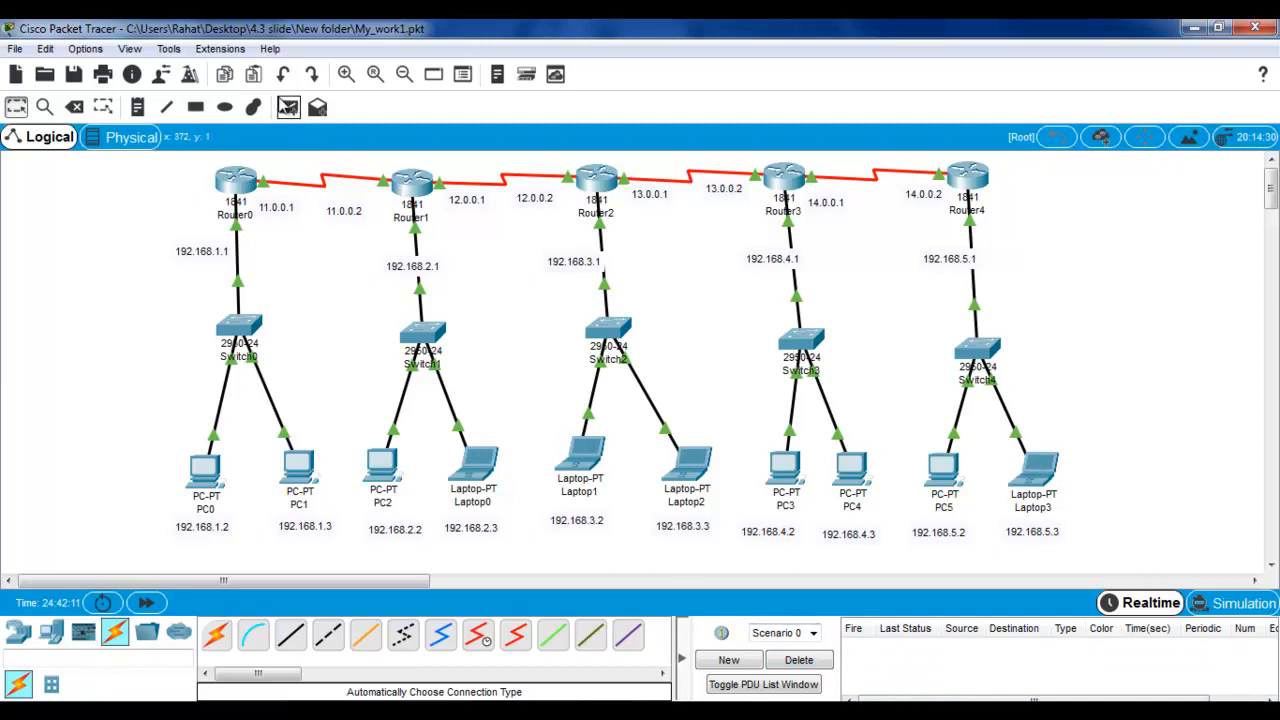
left_click(785, 463)
left_click(1030, 468)
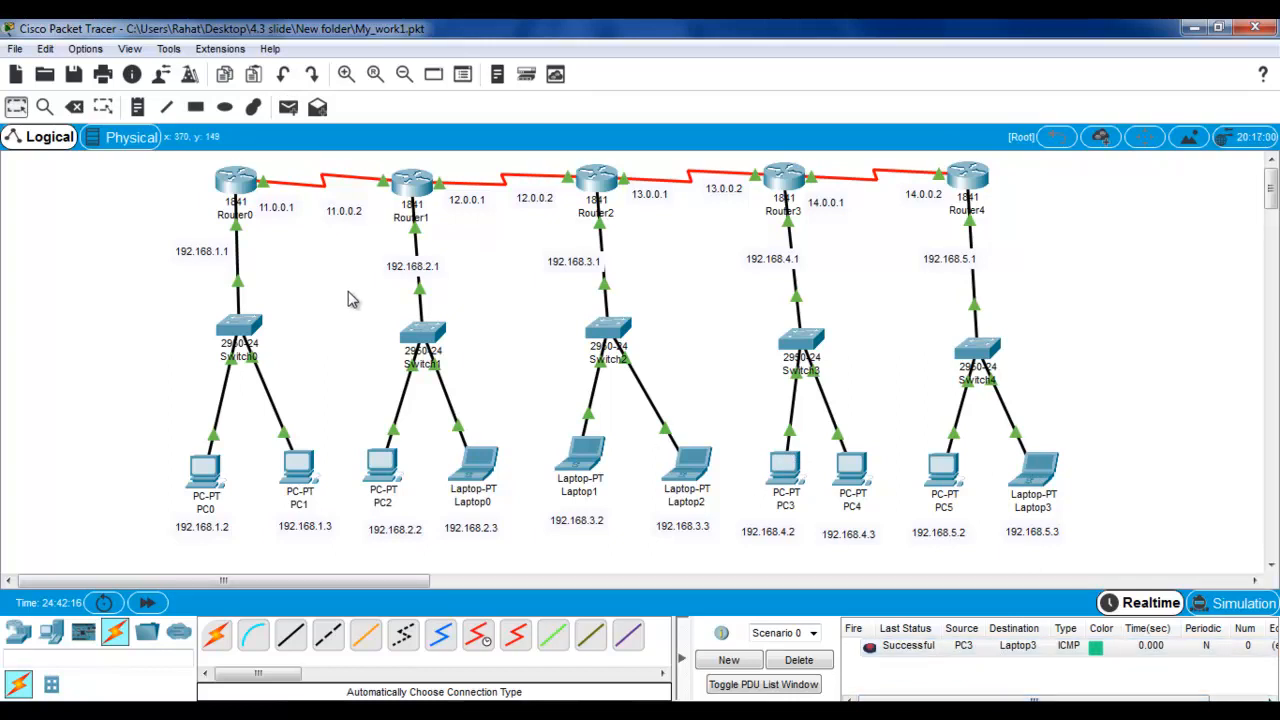
left_click(288, 107)
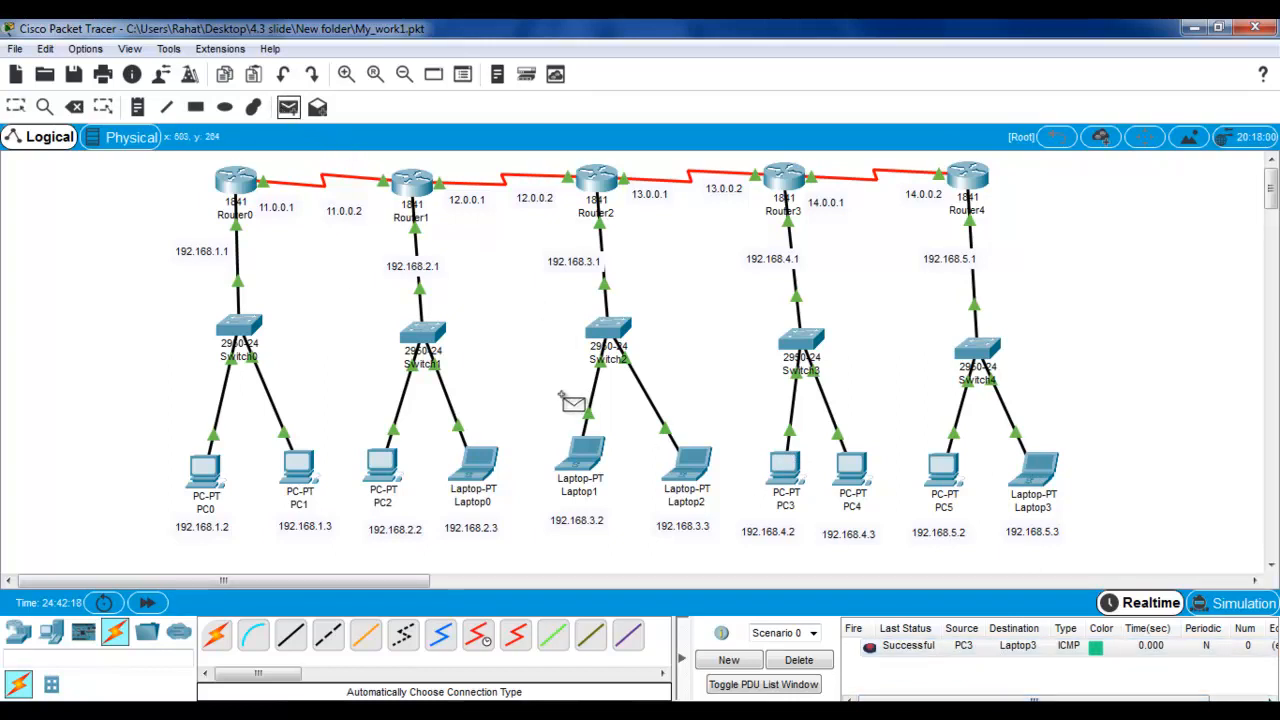
left_click(588, 462)
left_click(782, 463)
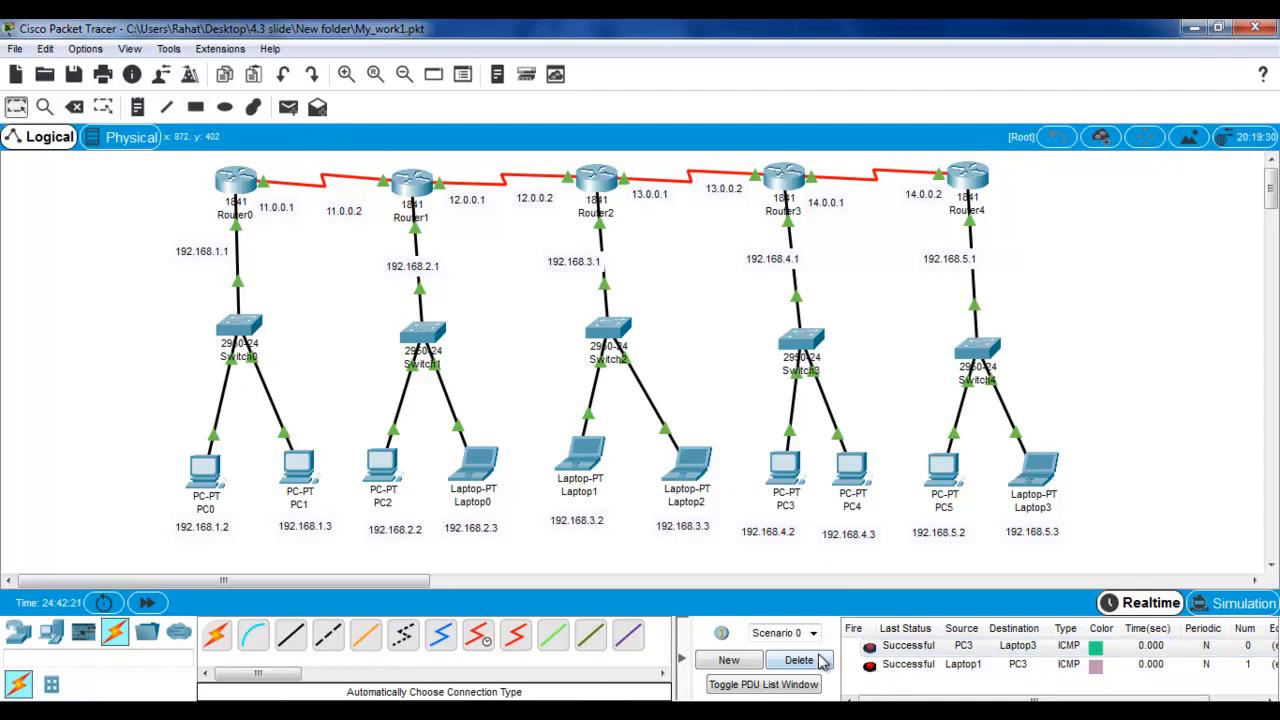
left_click(818, 662)
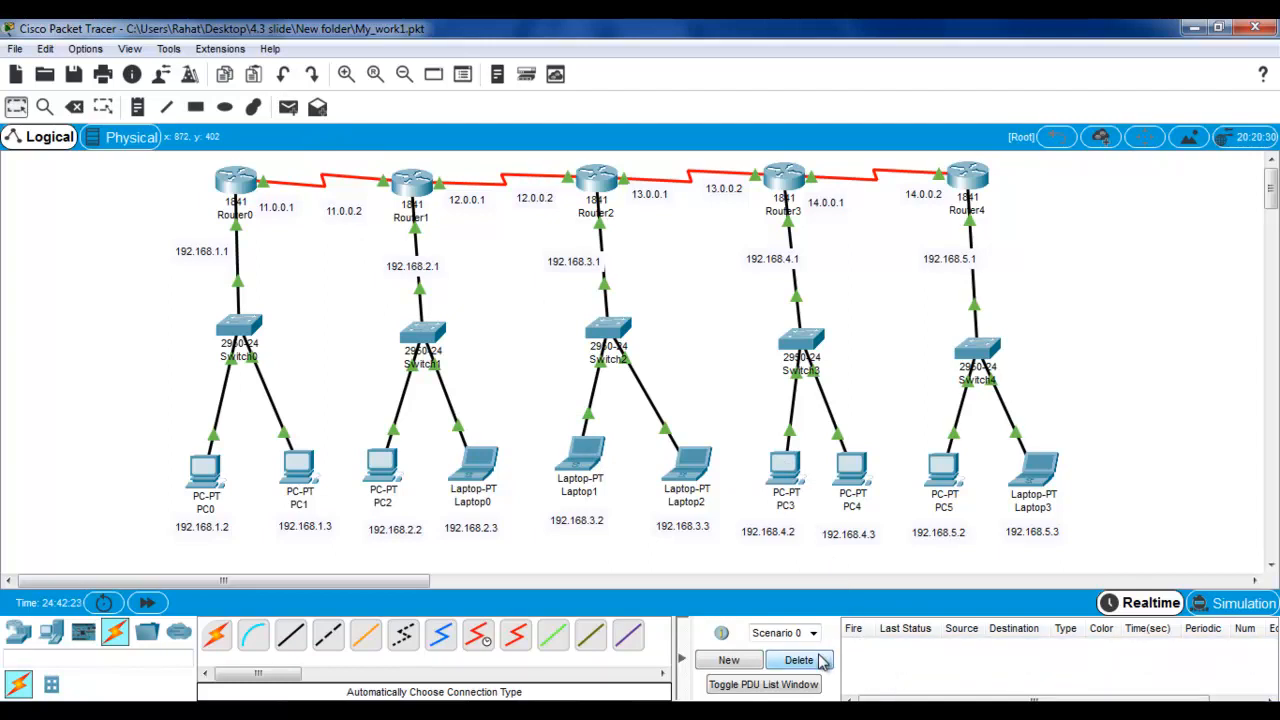